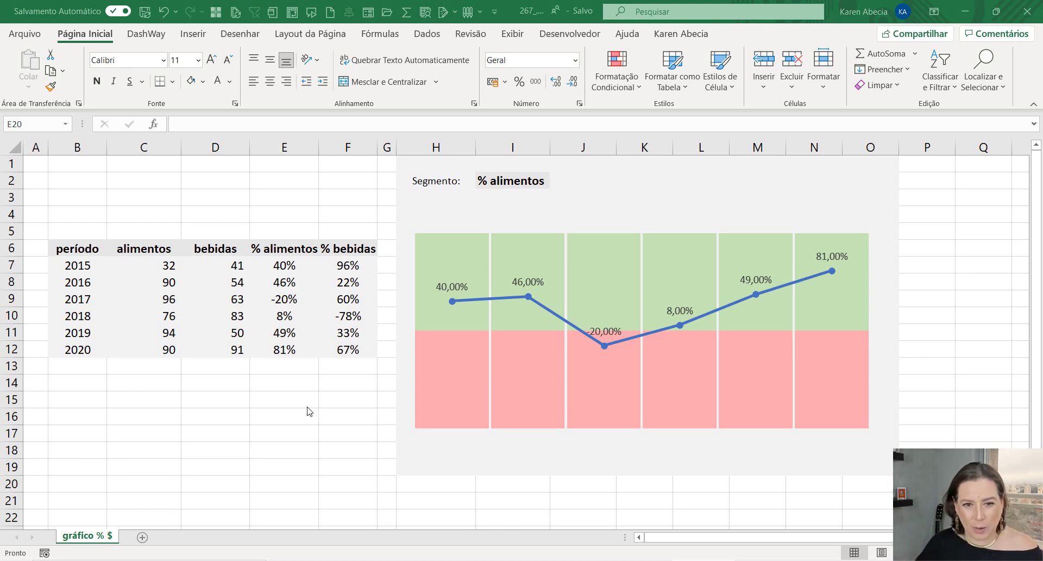
Switch the Segmento dropdown to bebidas, then back to % alimentos.
left_click(407, 208)
left_click(369, 207)
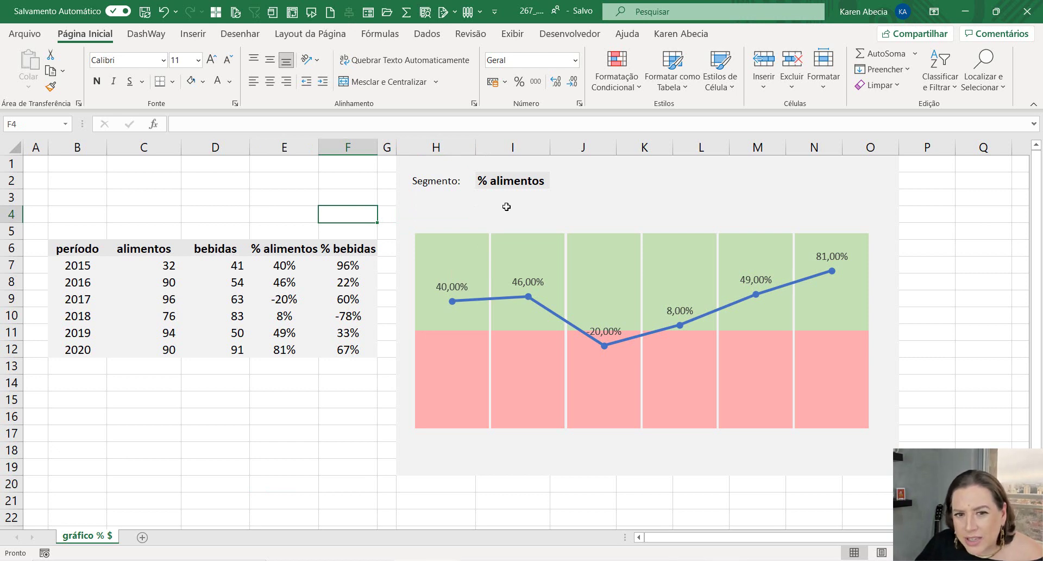
left_click(525, 182)
left_click(558, 189)
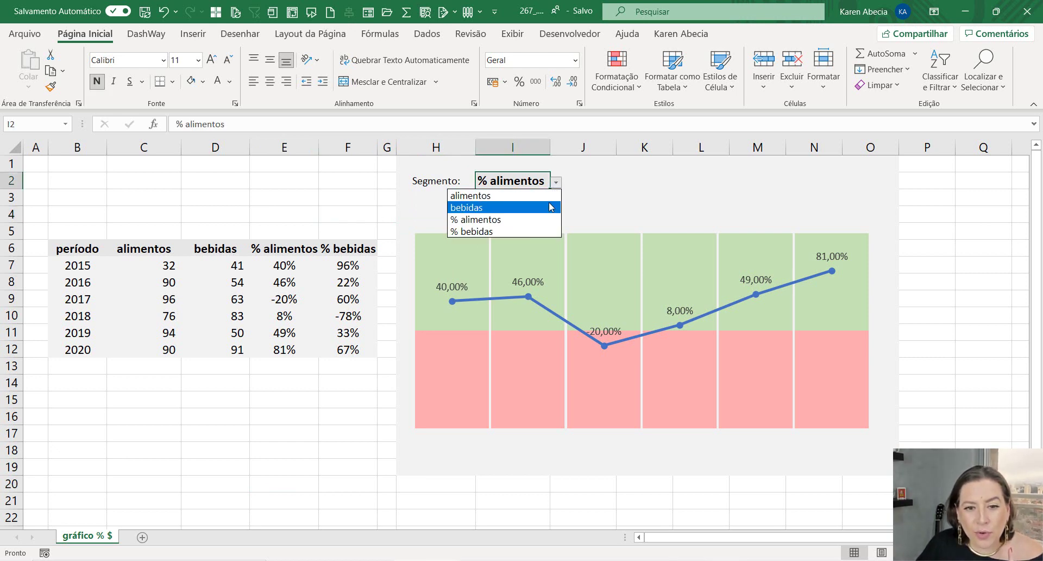
left_click(549, 202)
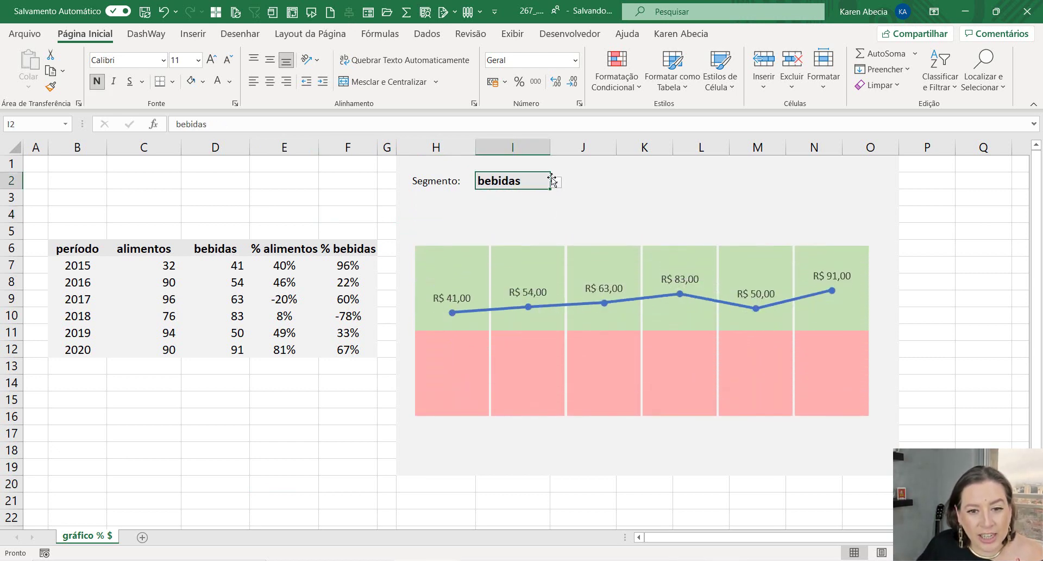
left_click(556, 183)
left_click(540, 217)
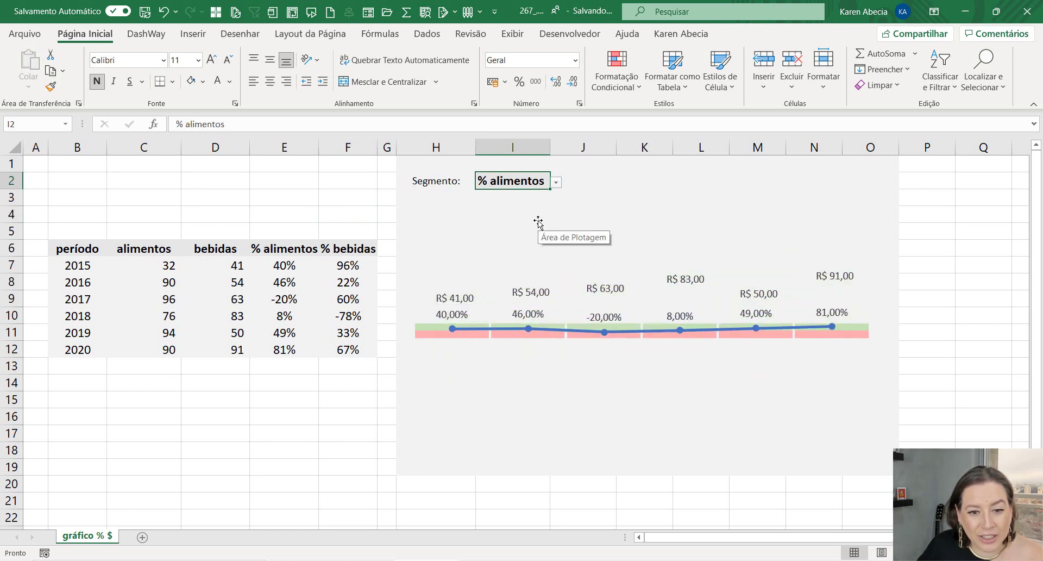
left_click(343, 410)
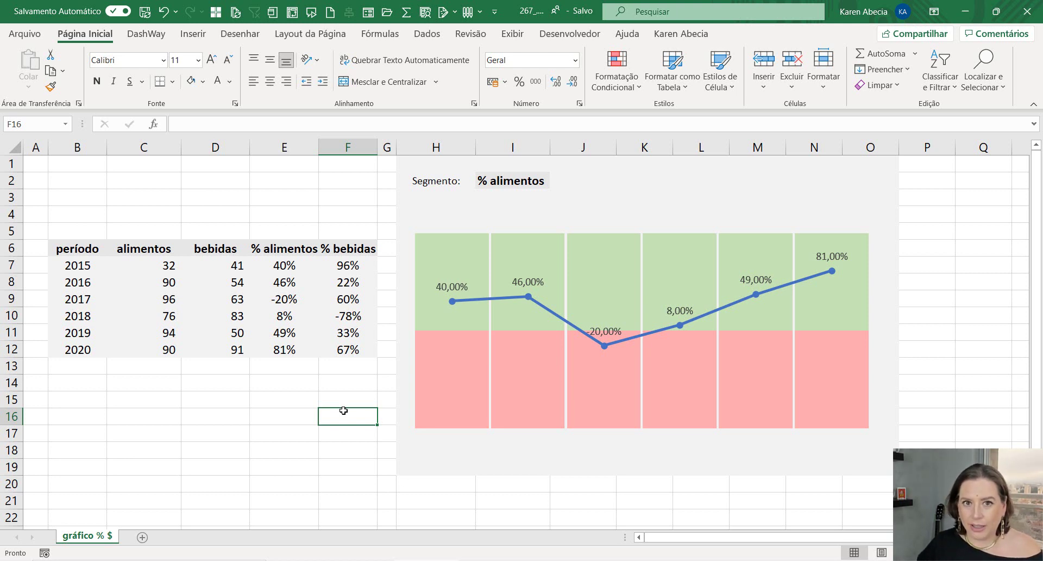
Zoom in on the data table, checking the 2020 % alimentos value 81%.
left_click(392, 487)
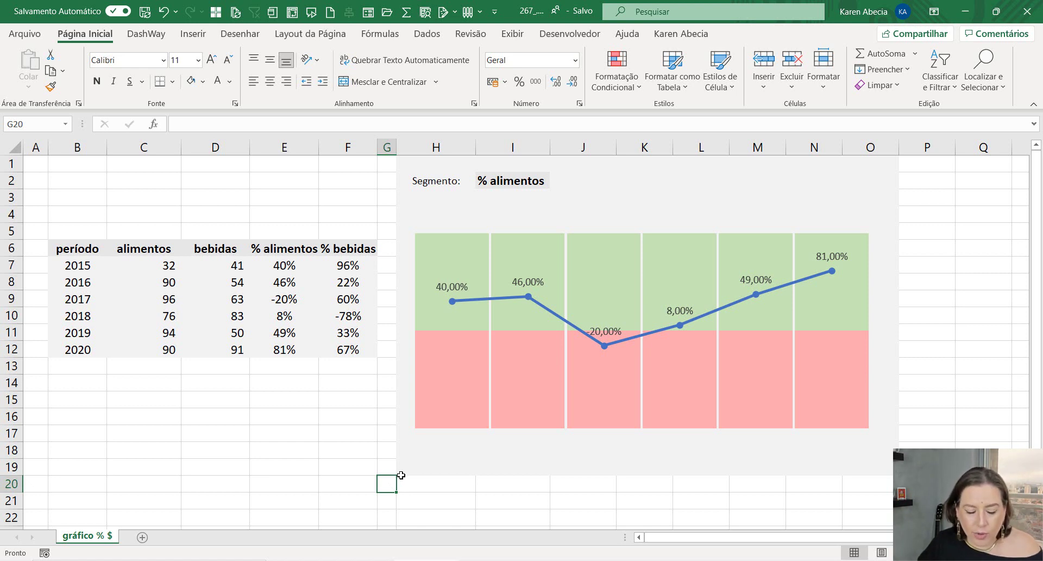
left_click(325, 397)
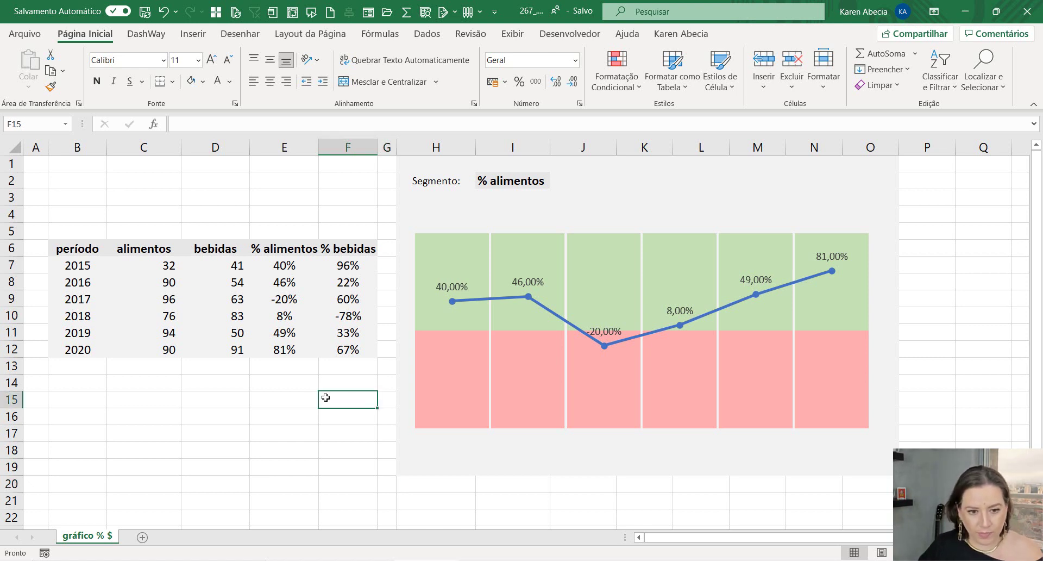
left_click(345, 419)
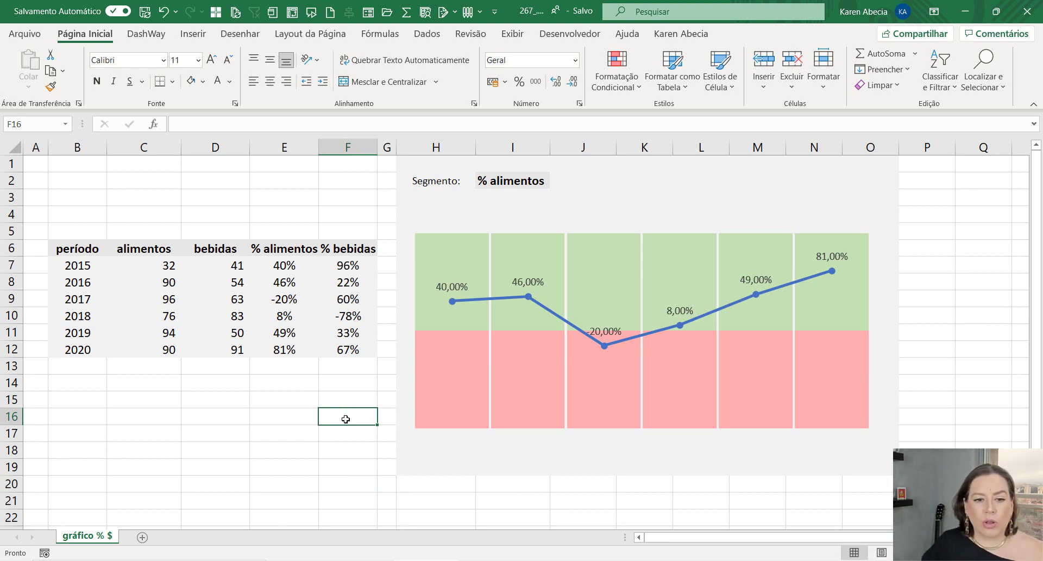
left_click(299, 354)
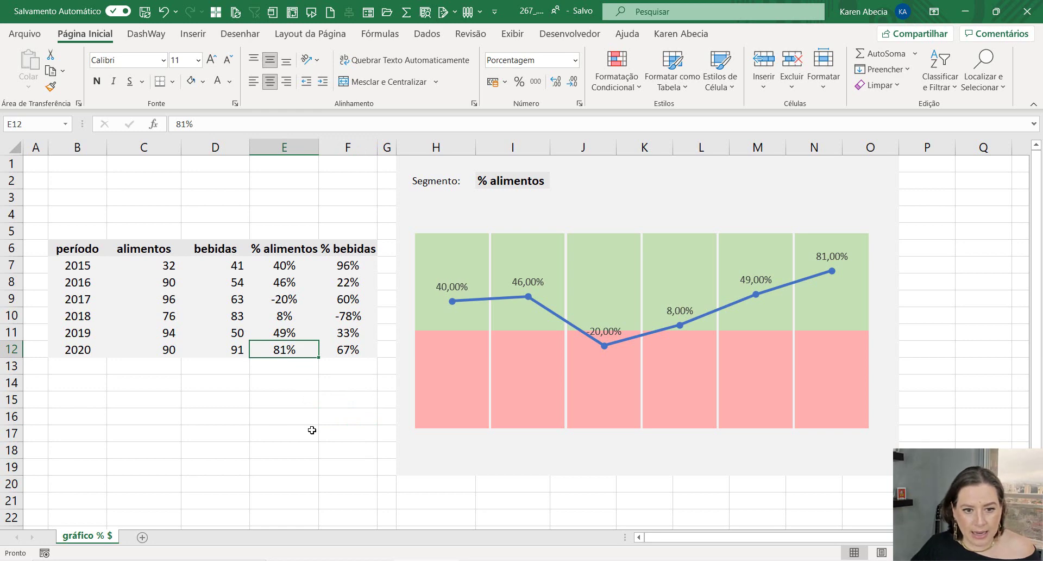
scroll(312, 430, "up", 2, "ctrl")
scroll(311, 430, "up", 2, "ctrl")
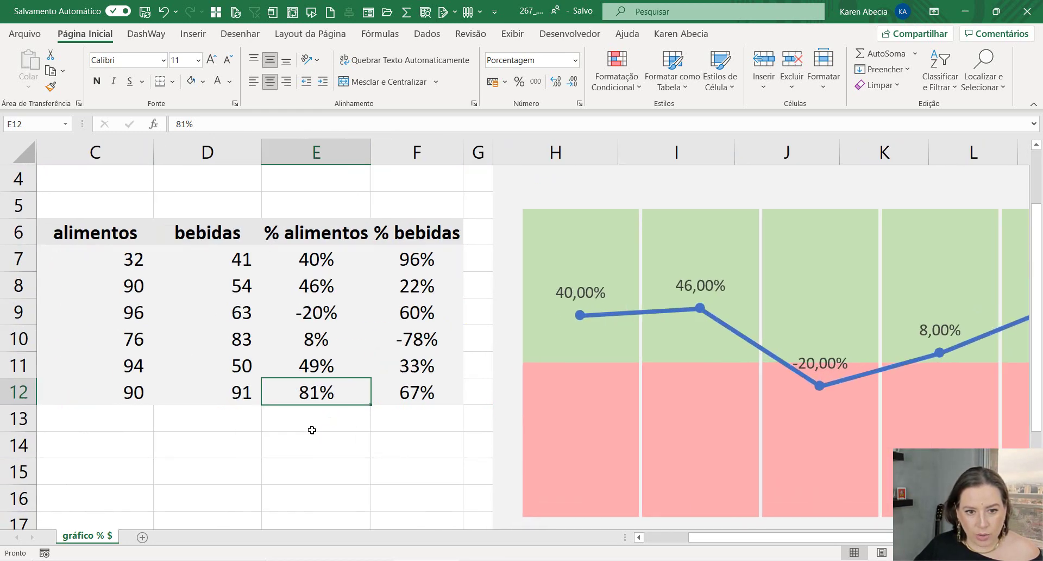
left_click(663, 541)
left_click(363, 463)
scroll(363, 461, "up", 1)
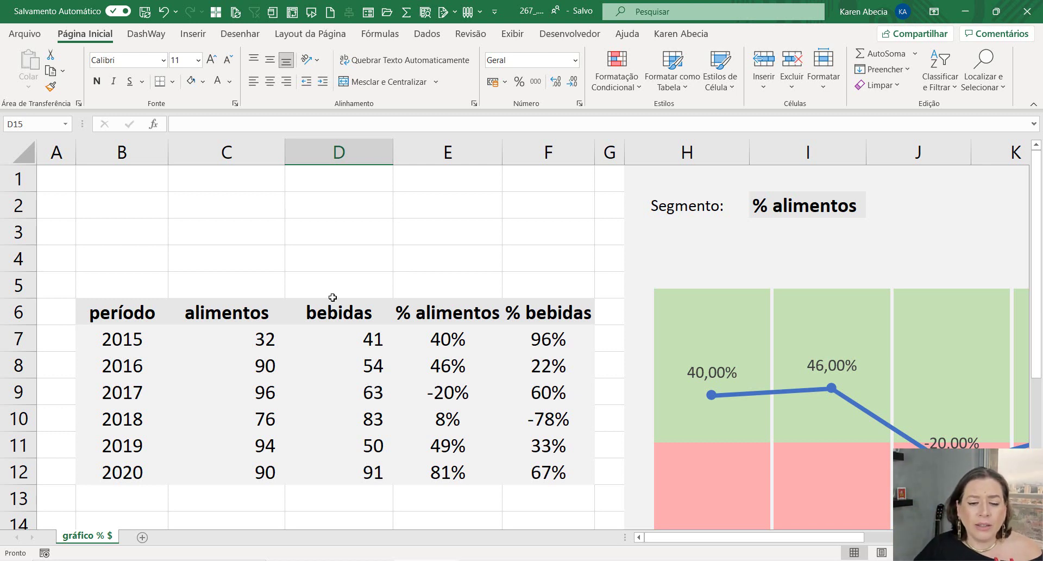
Select the data table B6:F12, then the período, alimentos and bebidas columns.
left_click(147, 321)
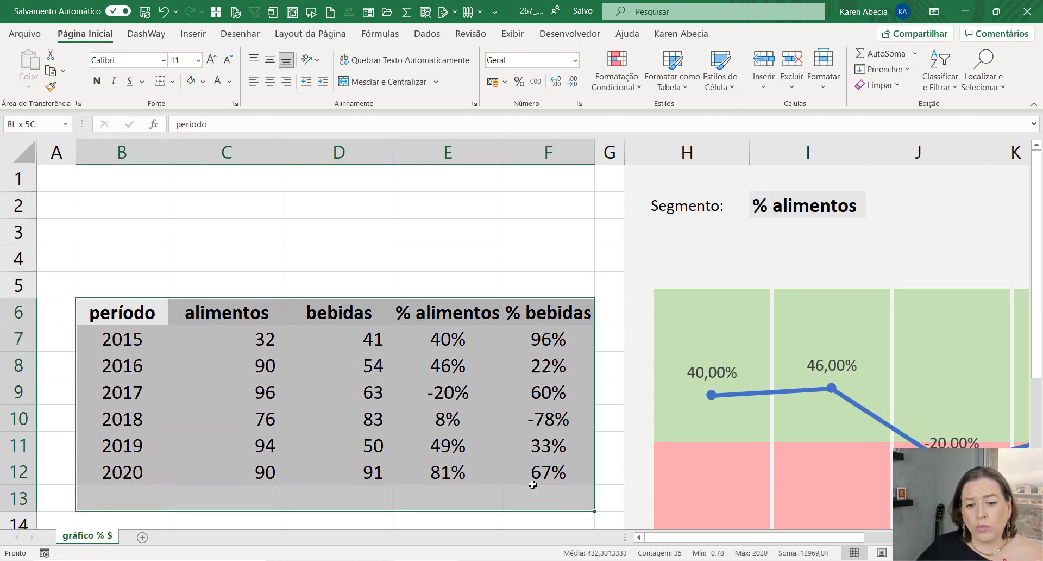
left_click_drag(146, 323, 543, 472)
left_click(548, 497)
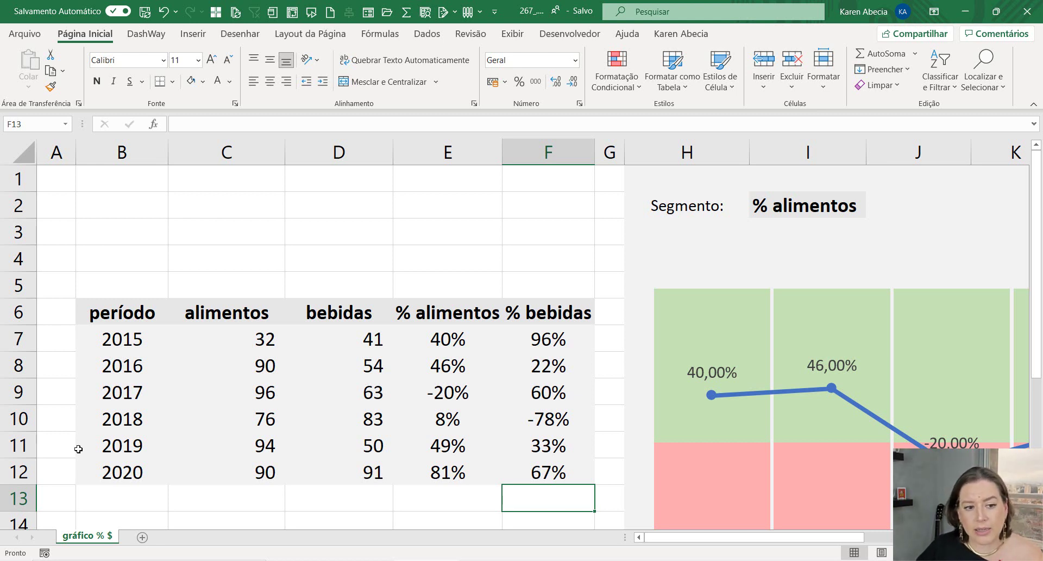
left_click_drag(114, 320, 128, 468)
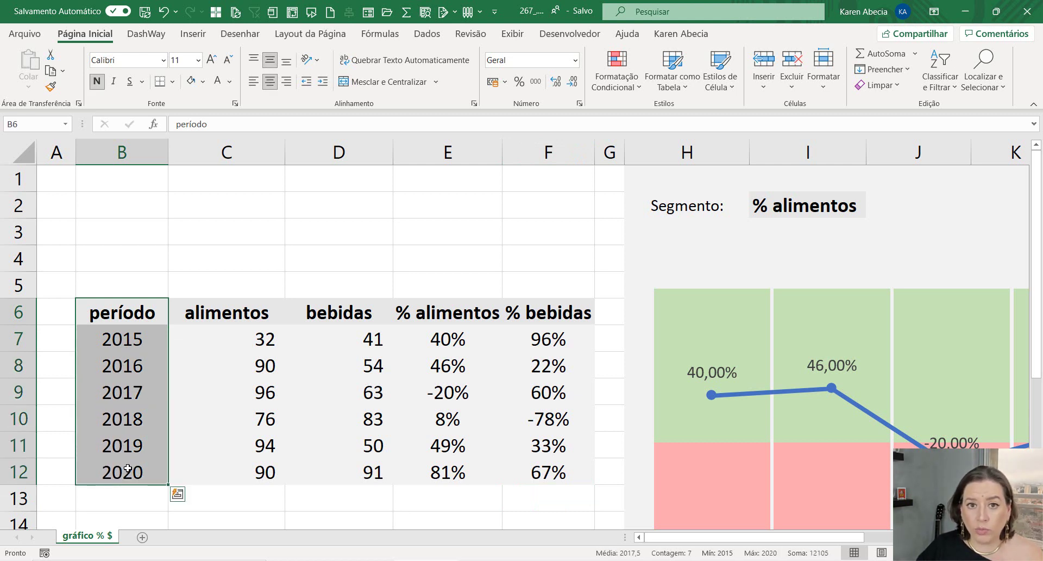
mouse_move(224, 311)
left_mouse_down()
mouse_move(214, 389)
mouse_move(245, 471)
left_mouse_up()
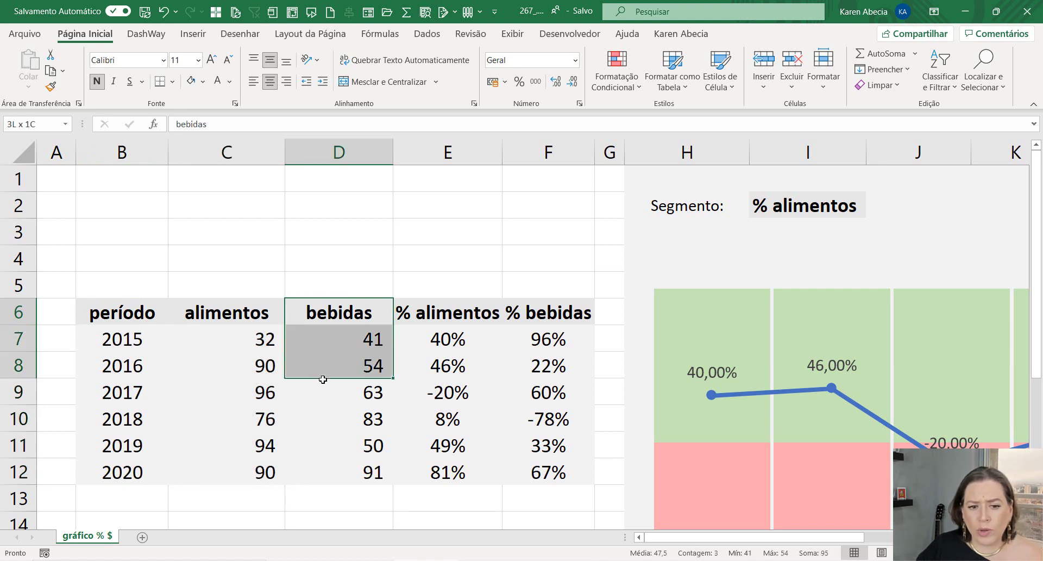
left_click_drag(307, 315, 326, 468)
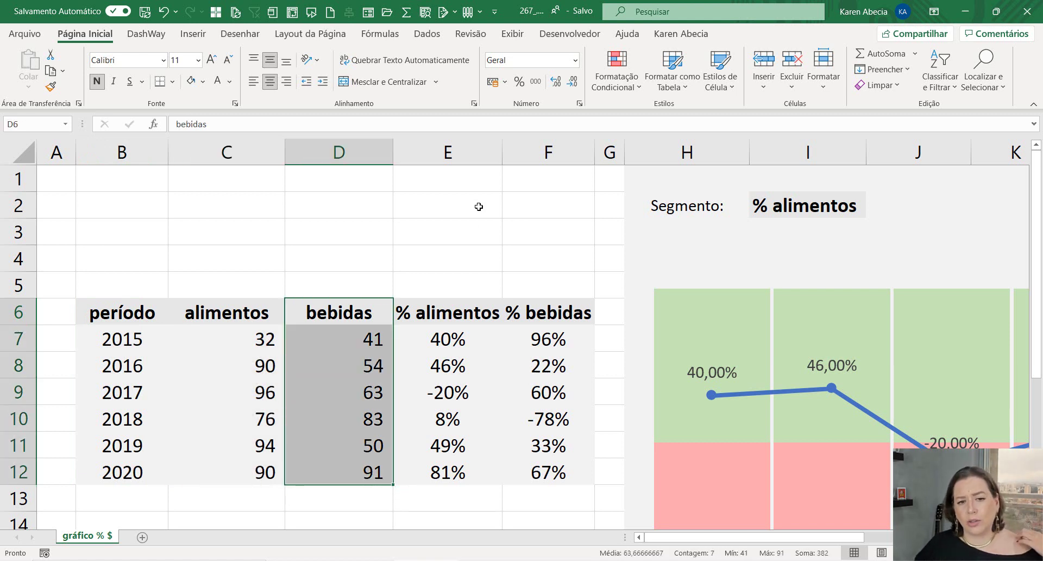
Widen columns E and F so the % alimentos and % bebidas headers fit.
left_click_drag(499, 155, 511, 155)
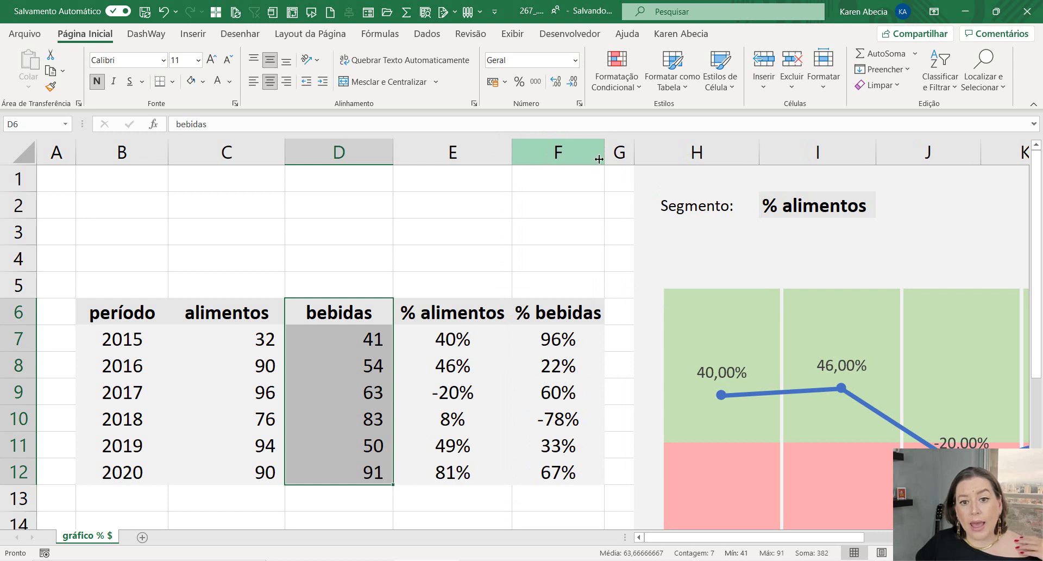
left_click_drag(604, 158, 620, 160)
left_click_drag(478, 319, 472, 464)
left_click_drag(574, 320, 568, 471)
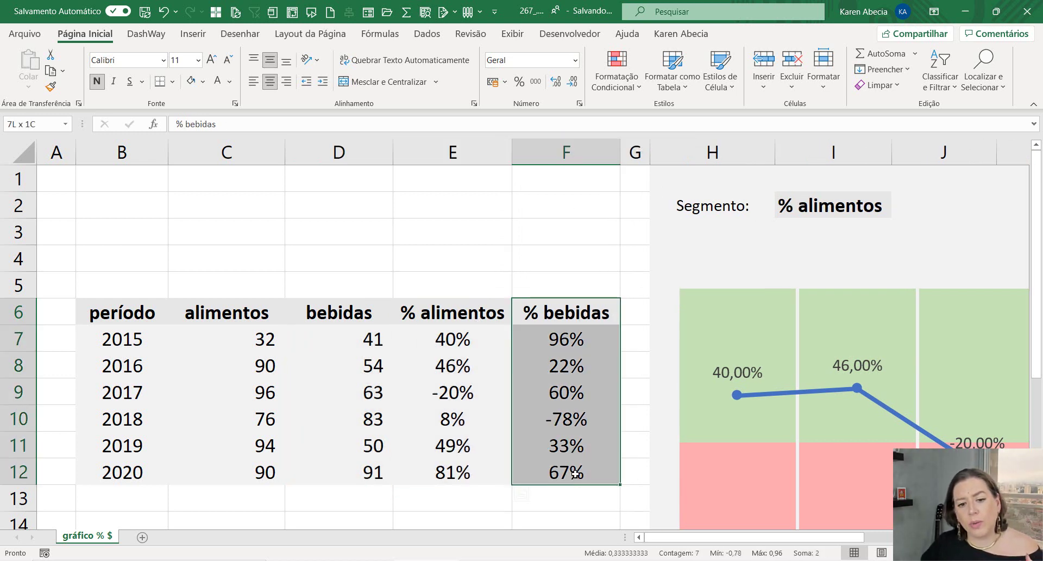
left_click(499, 492)
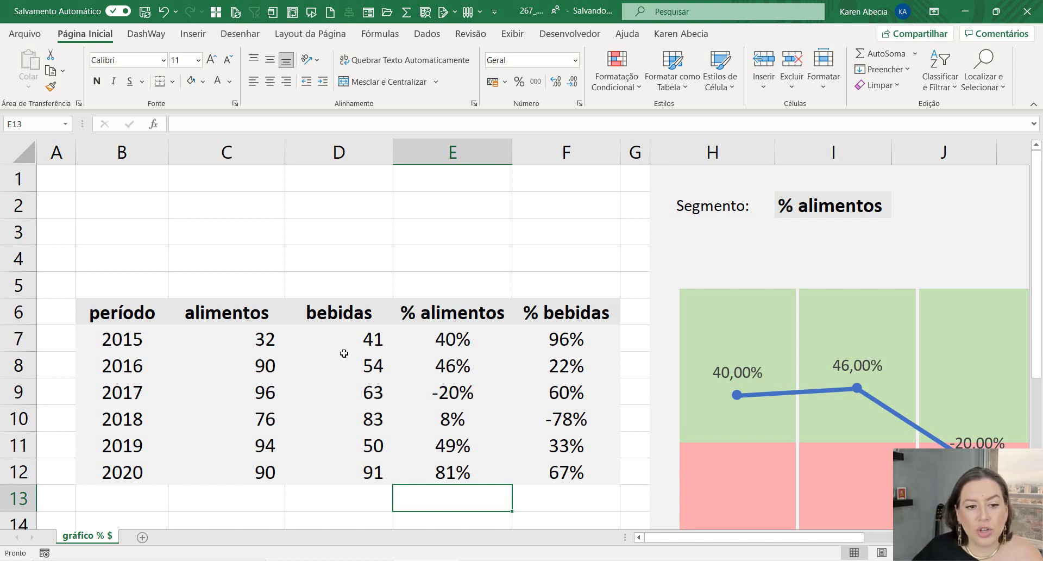
Select the whole data table and inspect the formulas behind the year cells.
left_click_drag(147, 318, 532, 472)
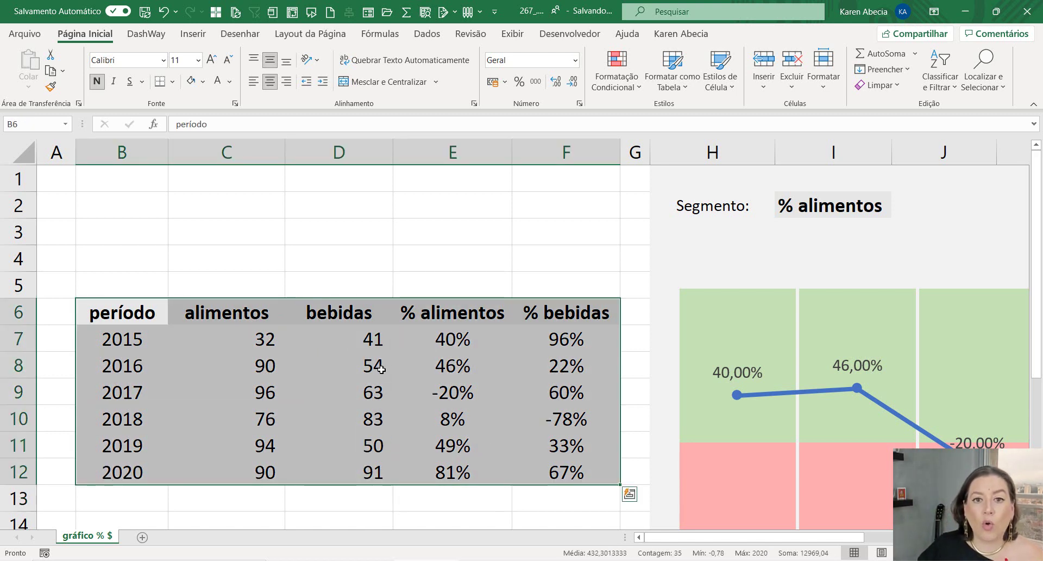
left_click(118, 289)
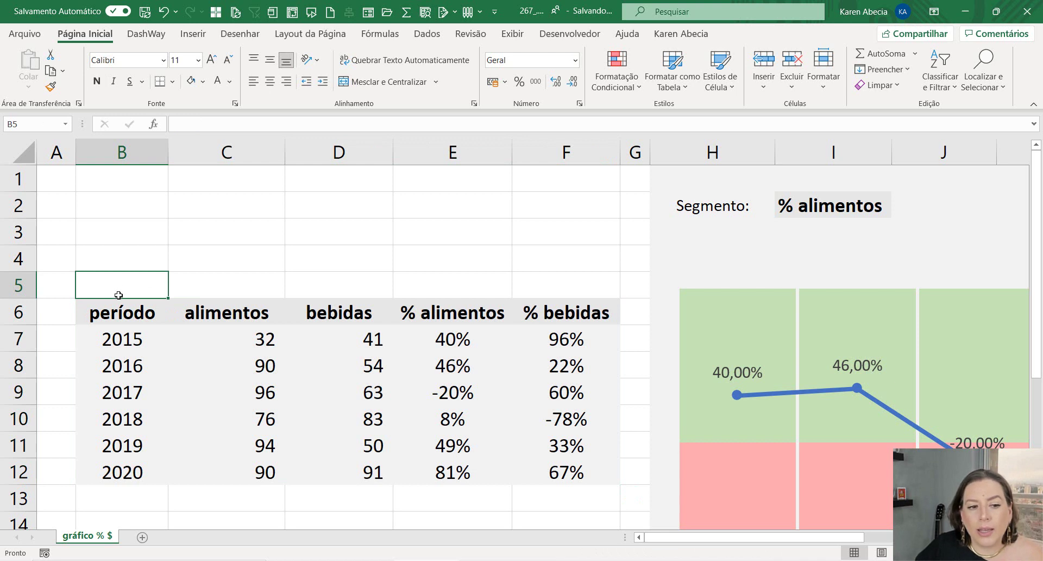
left_click(122, 313)
left_click(125, 332)
left_click(108, 388)
left_click(125, 435)
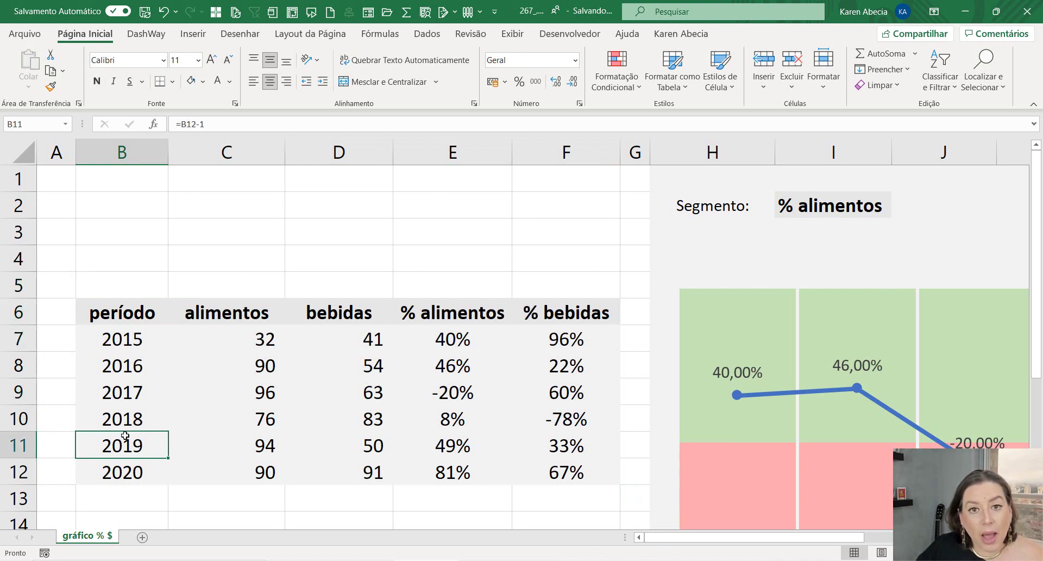
left_click(142, 311)
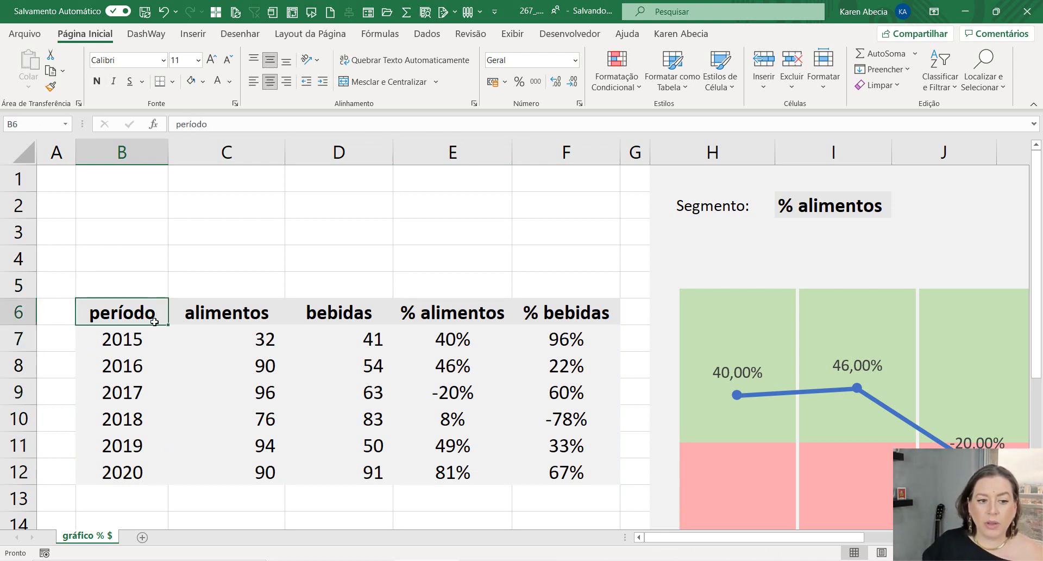
left_click_drag(145, 310, 155, 329)
Review the alimentos value 32, bebidas value 41 and value headers, then select B6:F12.
left_click(219, 330)
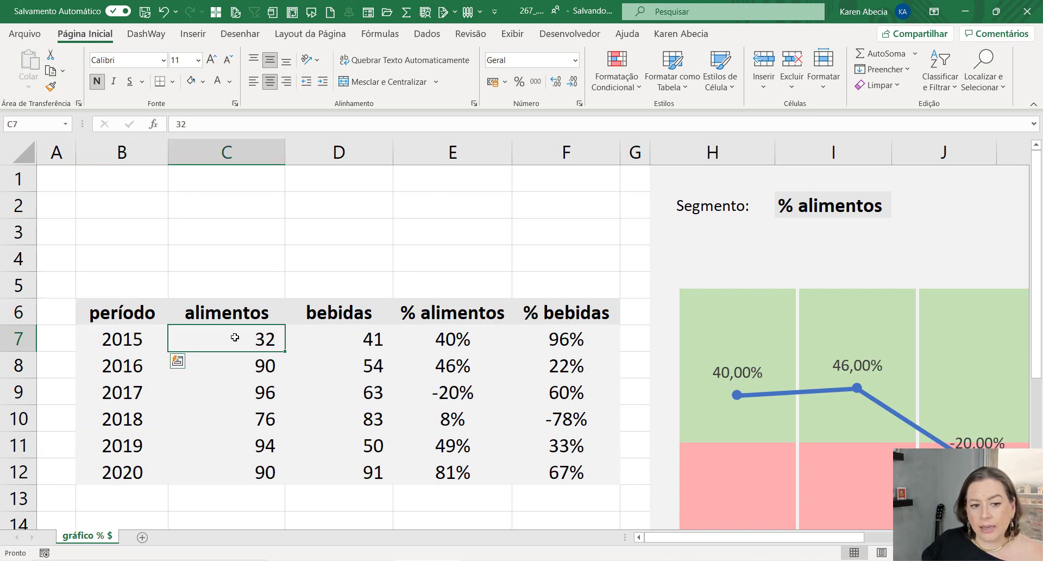
left_click(240, 315)
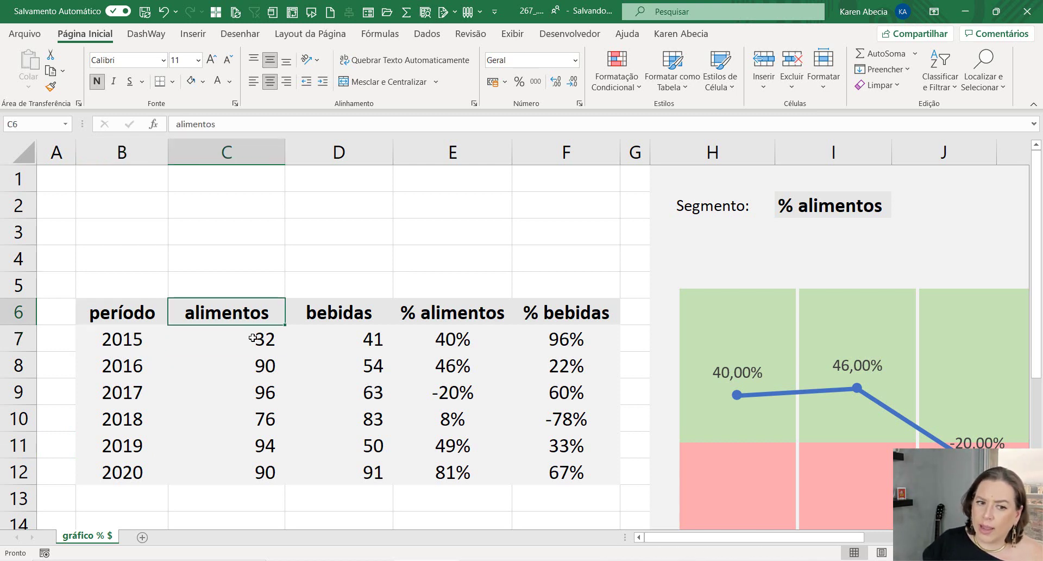
left_click(251, 331)
left_click(304, 330)
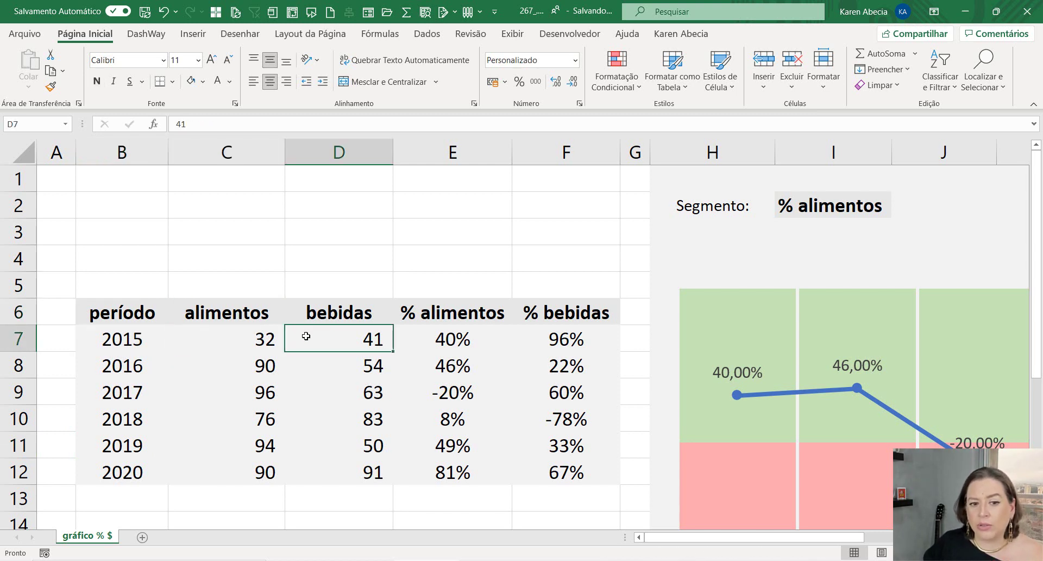
left_click(266, 341)
left_click(328, 374)
left_click(338, 343)
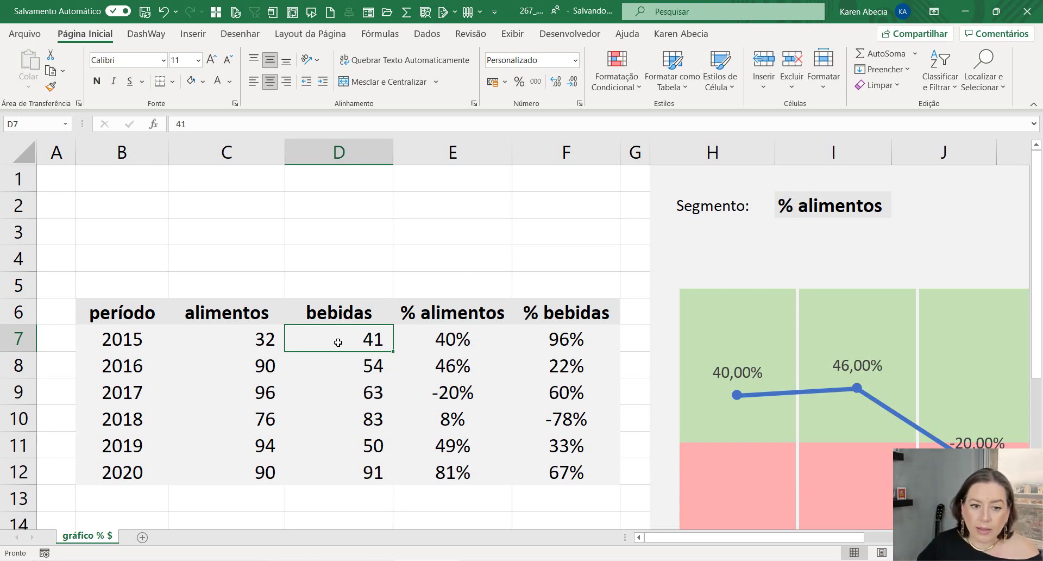
left_click_drag(239, 317, 548, 319)
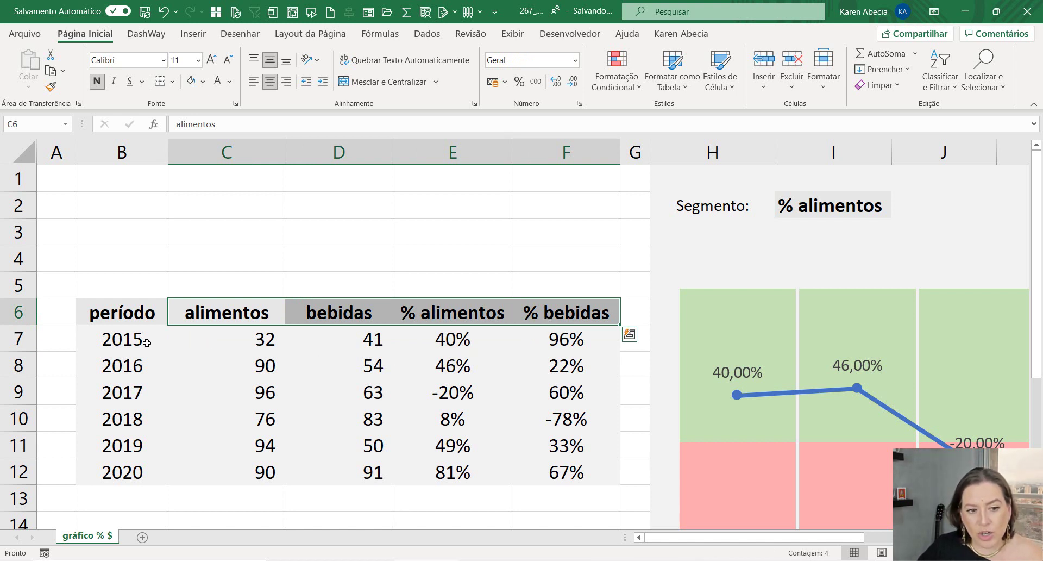
left_click_drag(139, 310, 591, 474)
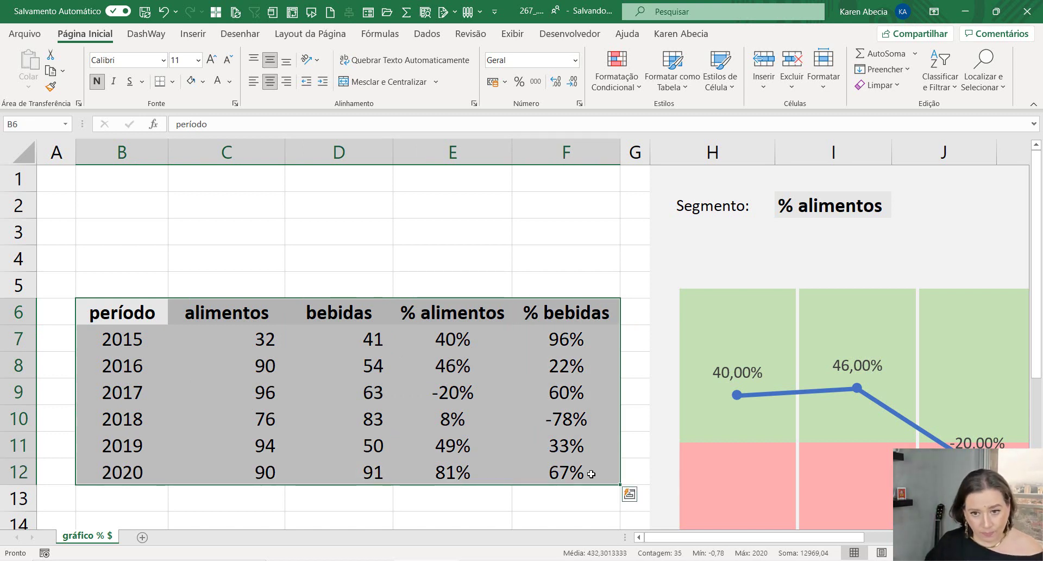
left_click(824, 205)
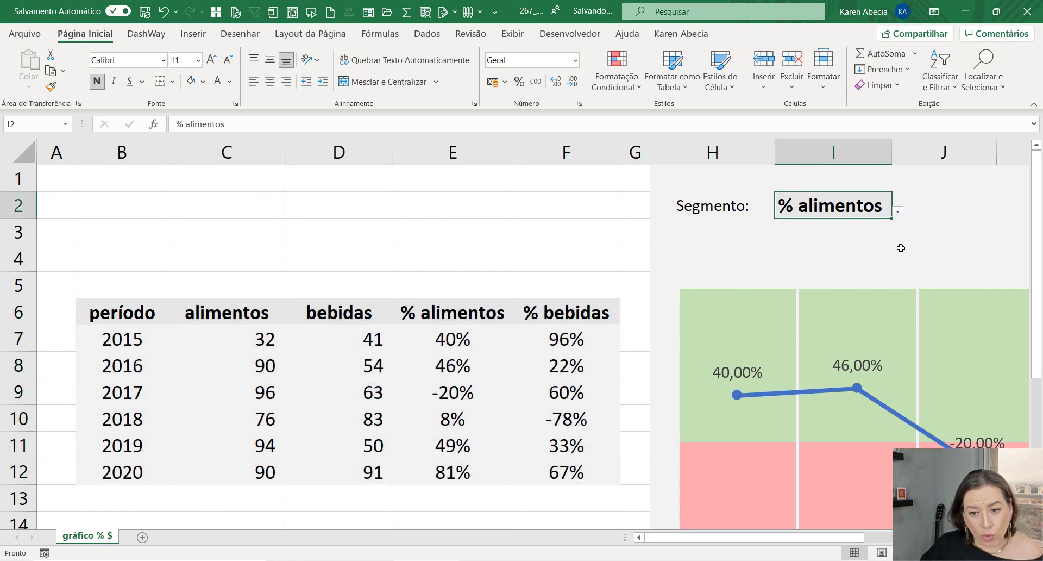
scroll(901, 248, "down", 2, "ctrl")
scroll(901, 247, "down", 1, "ctrl")
scroll(901, 247, "down", 1, "ctrl")
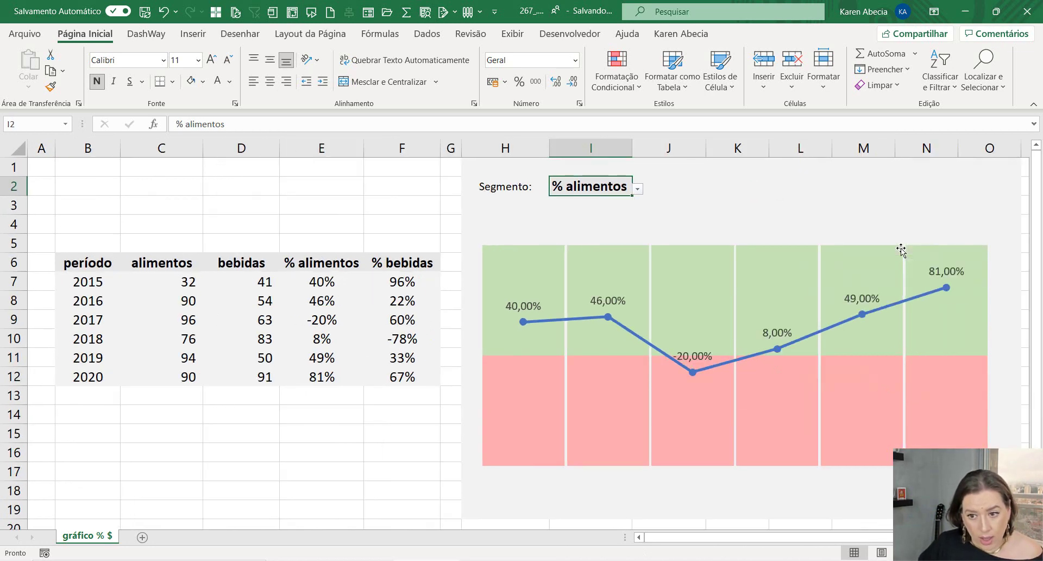
left_click(637, 189)
left_click(629, 214)
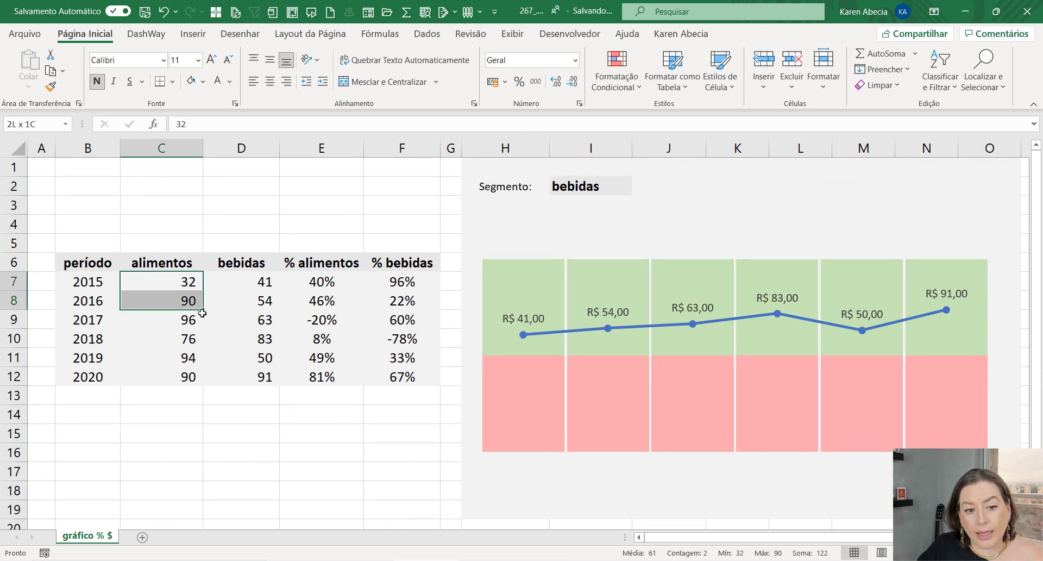
left_click_drag(187, 287, 249, 375)
left_click_drag(303, 278, 398, 374)
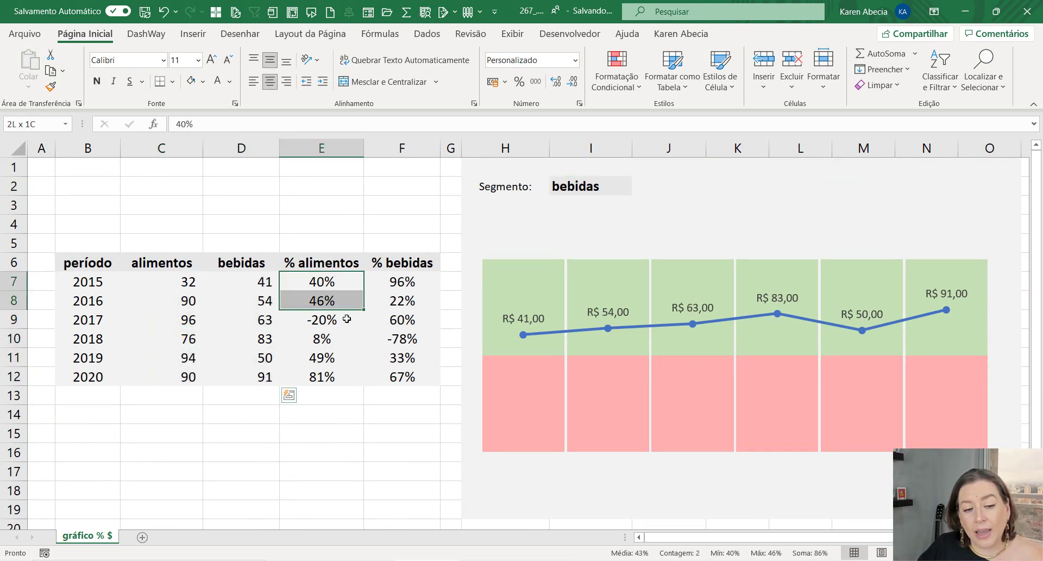
left_click(593, 186)
left_click(637, 188)
left_click(624, 230)
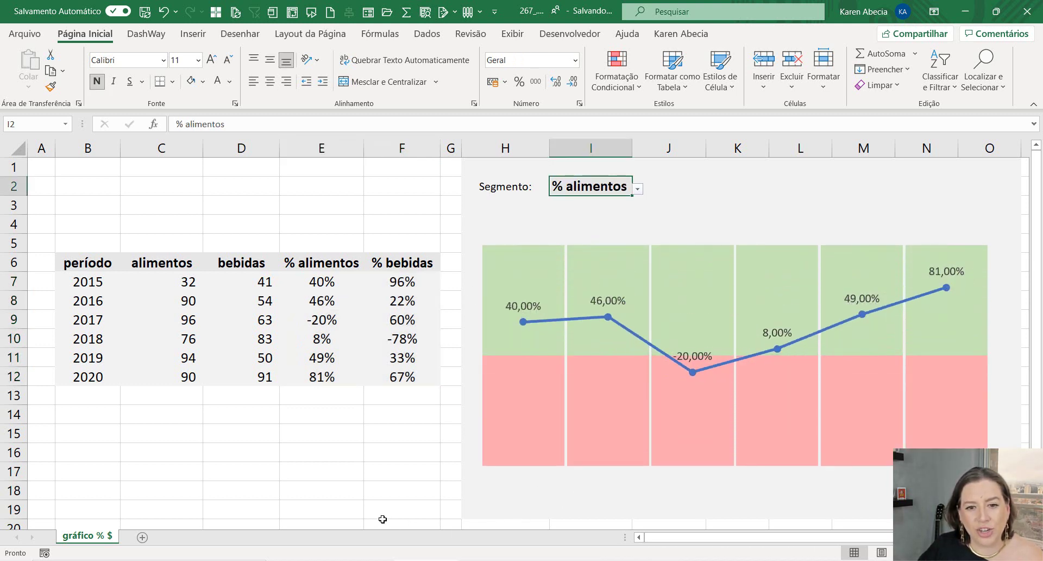
Move the chart aside to the right, then return it to its original place.
left_click(497, 249)
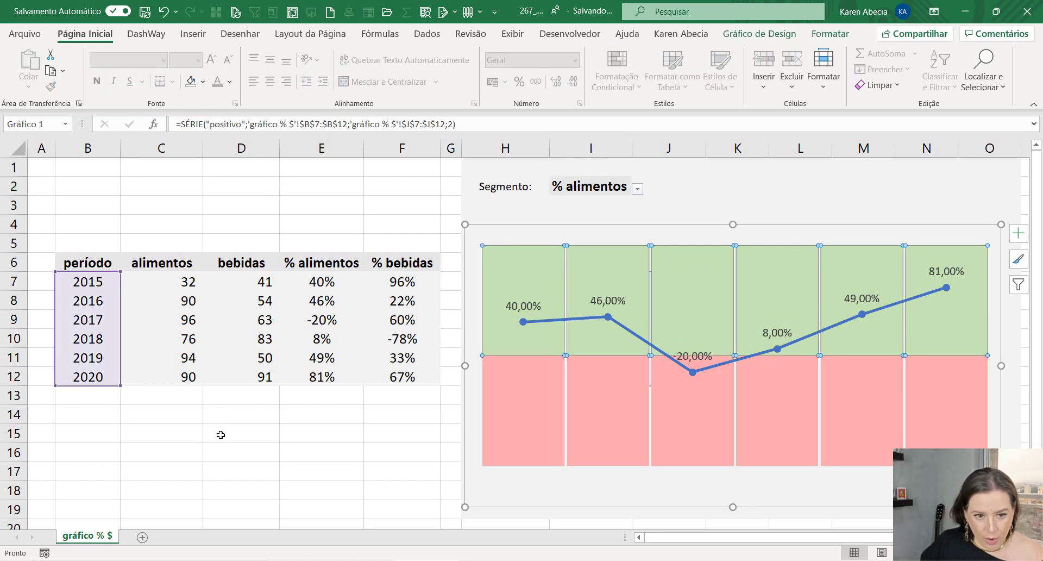
left_click(212, 437)
left_click(504, 249)
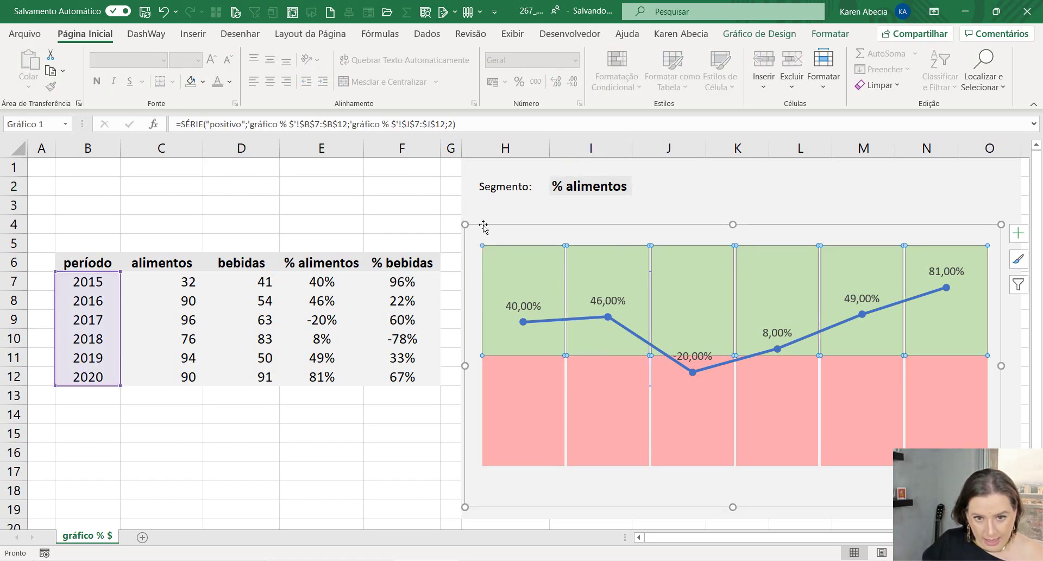
left_click_drag(484, 227, 778, 229)
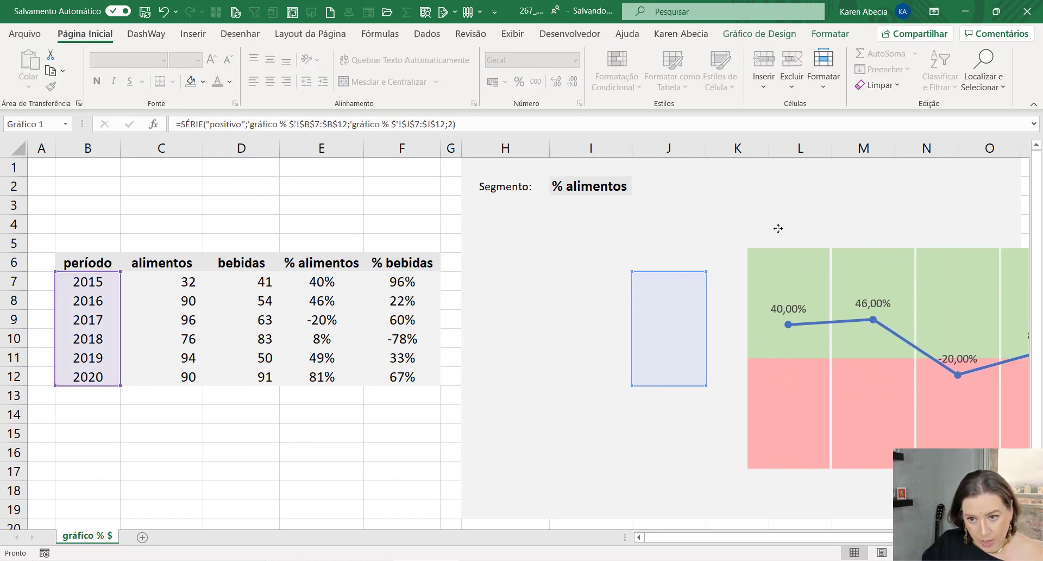
left_click_drag(778, 229, 482, 220)
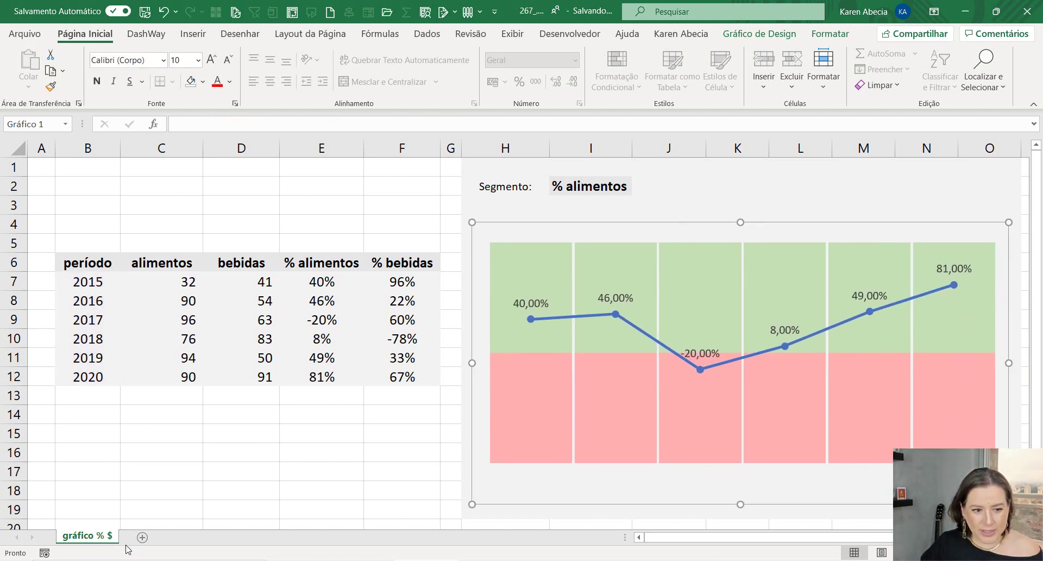
Duplicate the gráfico % $ sheet, name the copy 'modelo', and return to the original.
left_click_drag(97, 537, 132, 537, "ctrl")
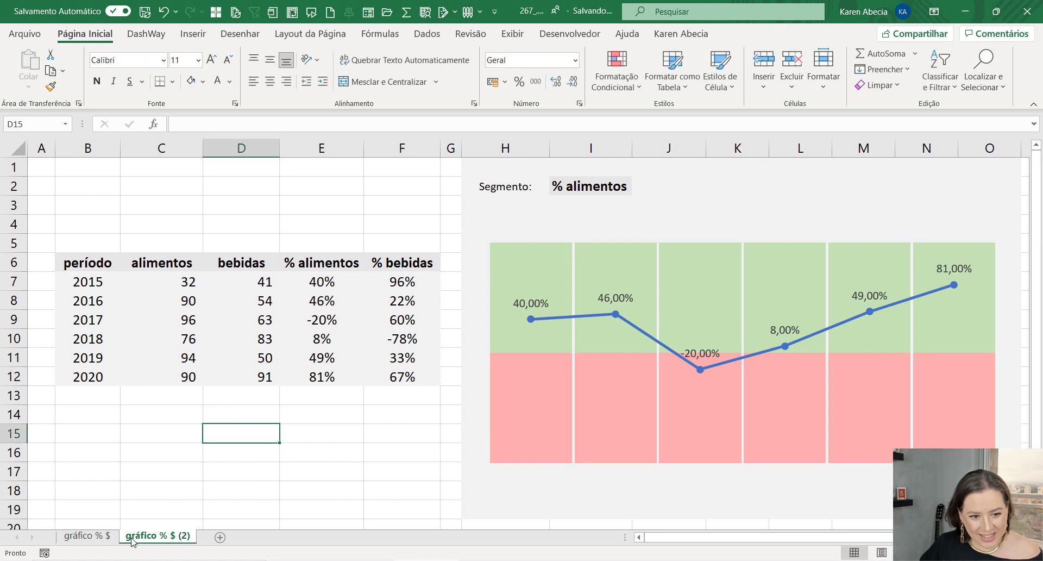
left_click(494, 245)
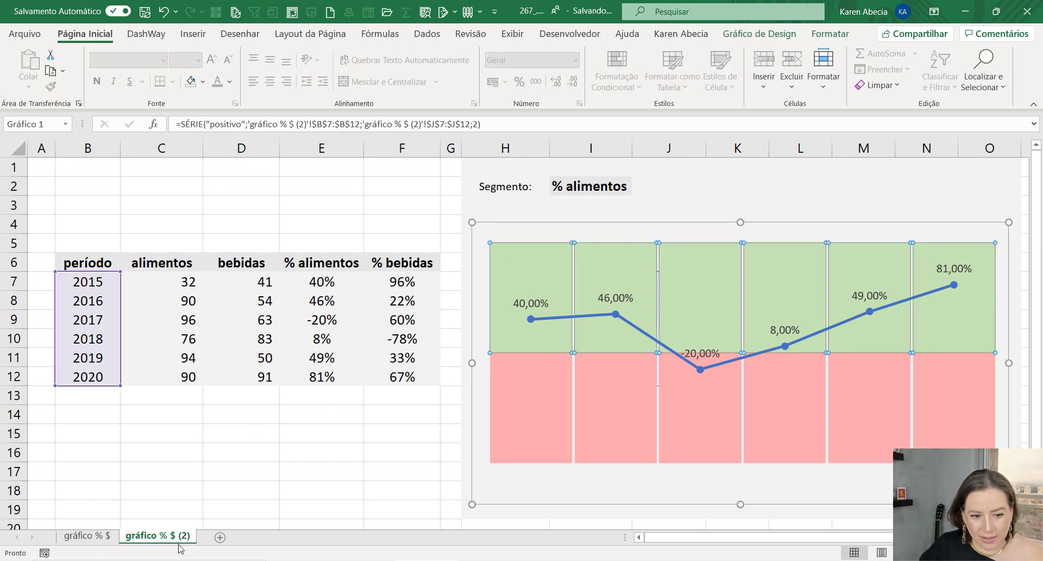
double_click(157, 535)
type("modelo")
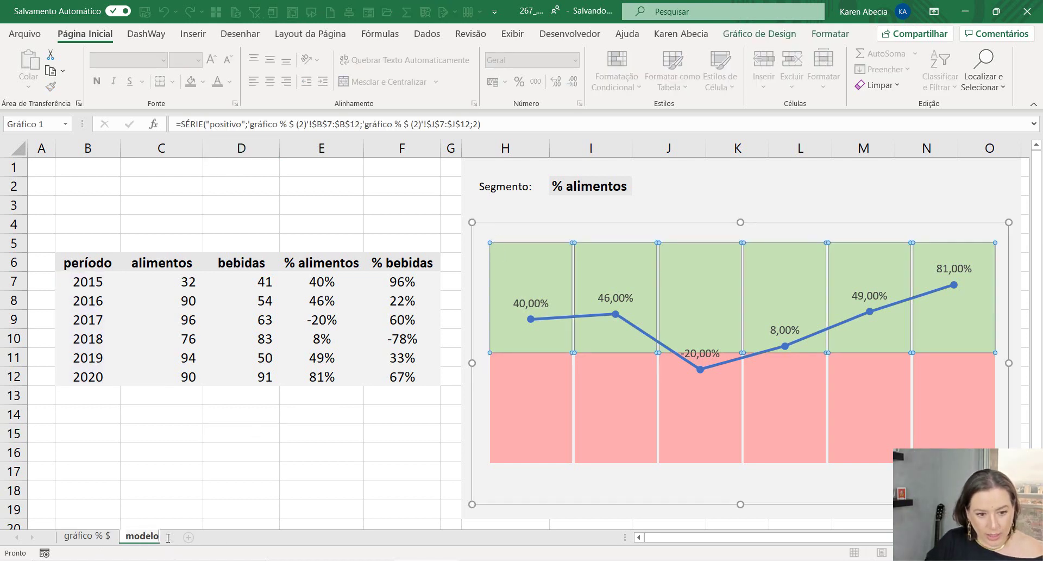
key("Return")
left_click(76, 538)
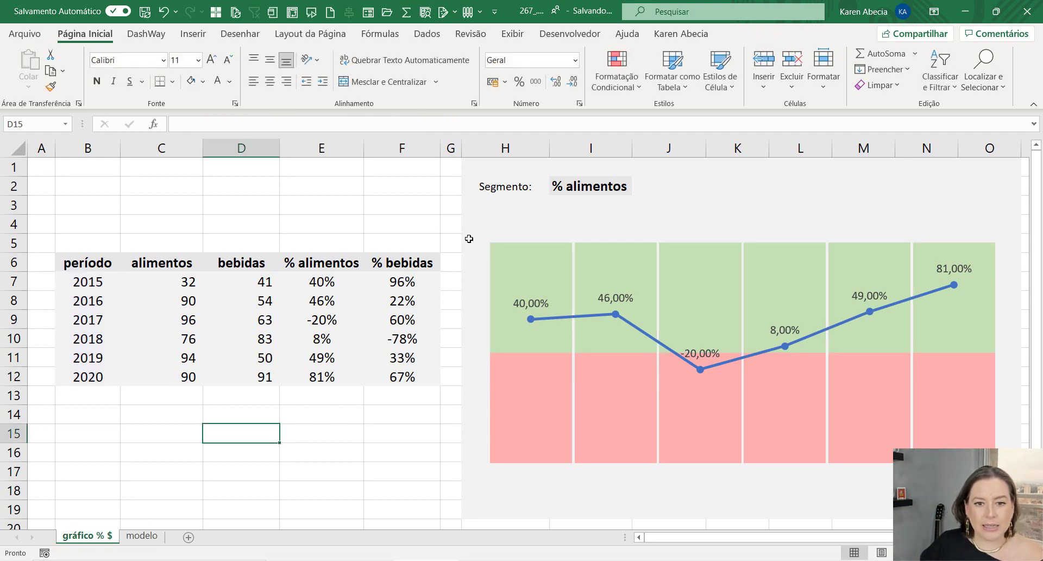
Move the chart down to row 20 and give H4:O19 No Fill to reveal helper columns.
left_click(521, 252)
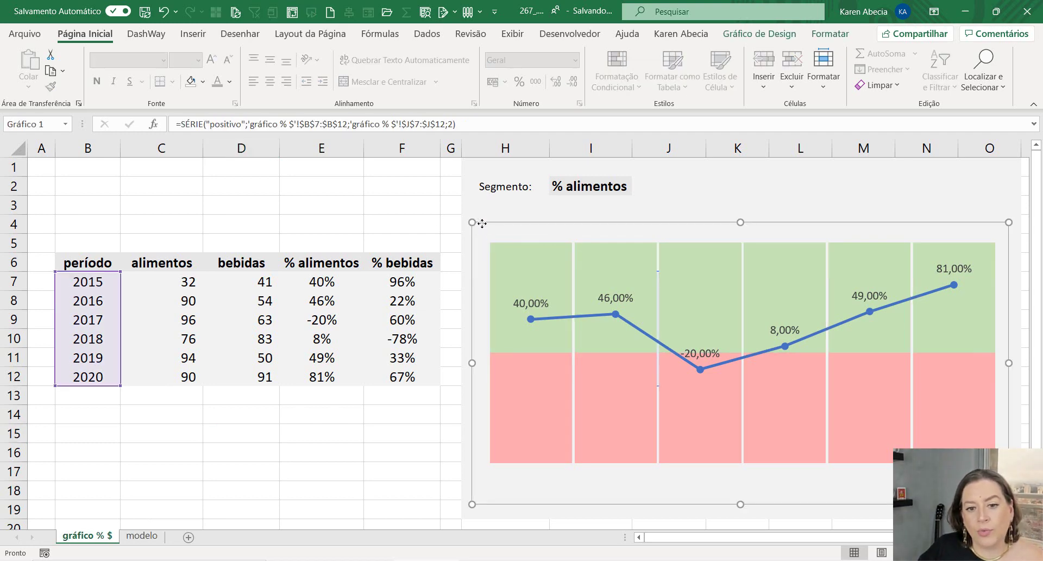
left_click_drag(482, 222, 495, 508)
left_click_drag(483, 223, 989, 509)
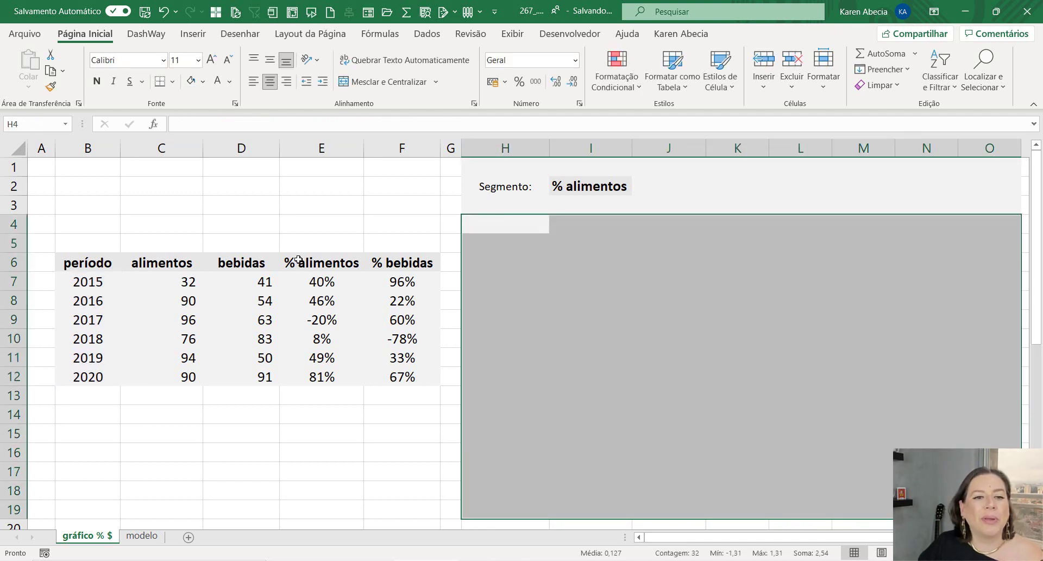
left_click(202, 82)
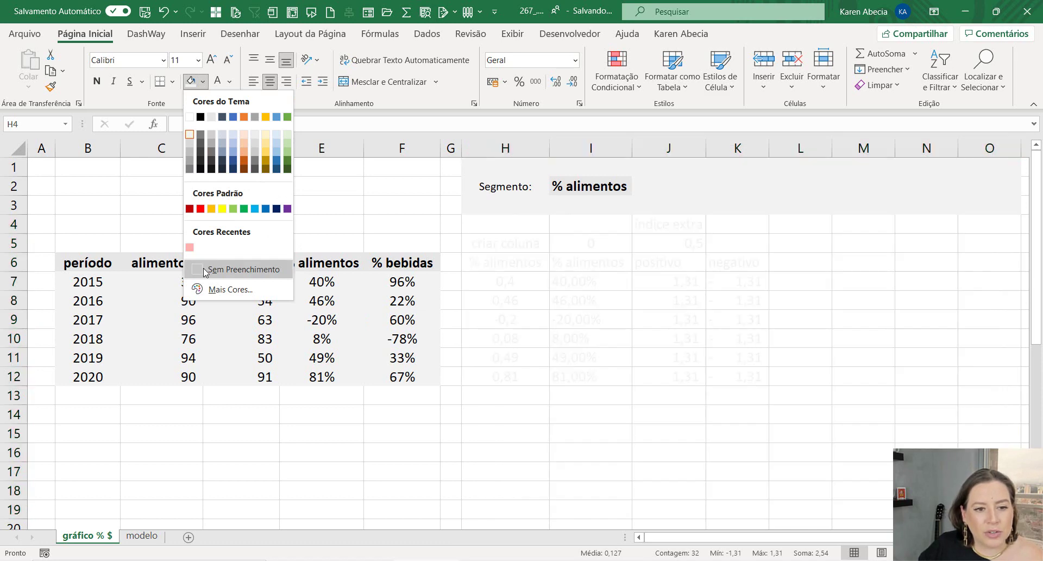
left_click(234, 269)
left_click(230, 82)
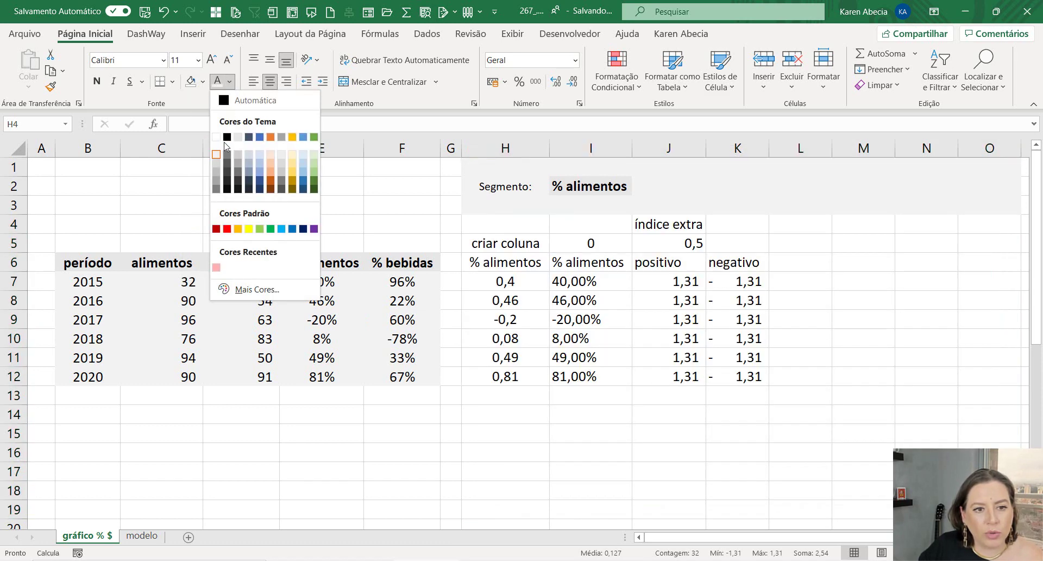
left_click(227, 136)
left_click(657, 450)
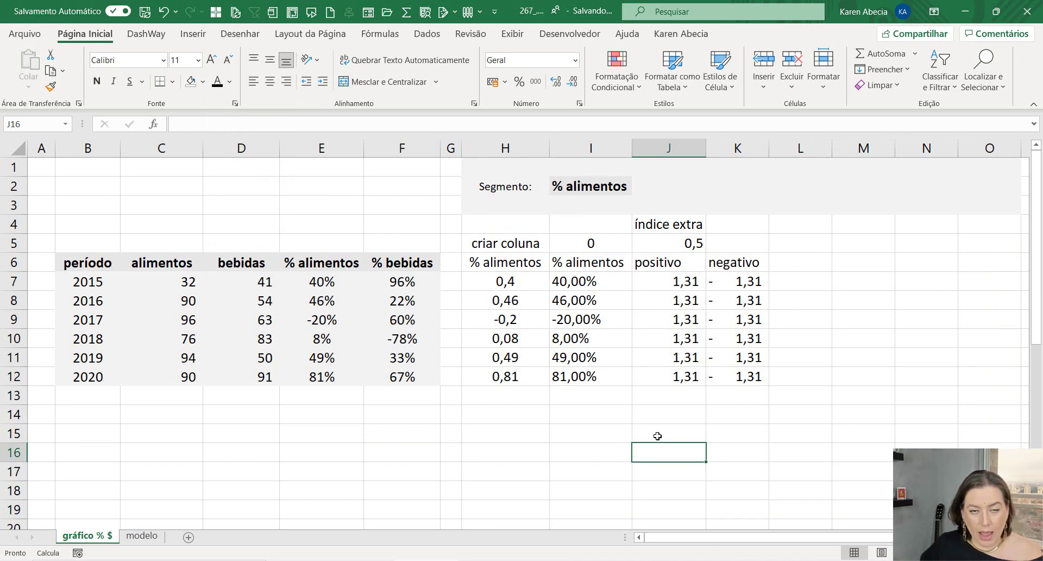
Drag the chart under the table at row 13 and shrink it from its right side.
scroll(628, 436, "down", 1)
scroll(625, 436, "down", 2)
left_click(549, 365)
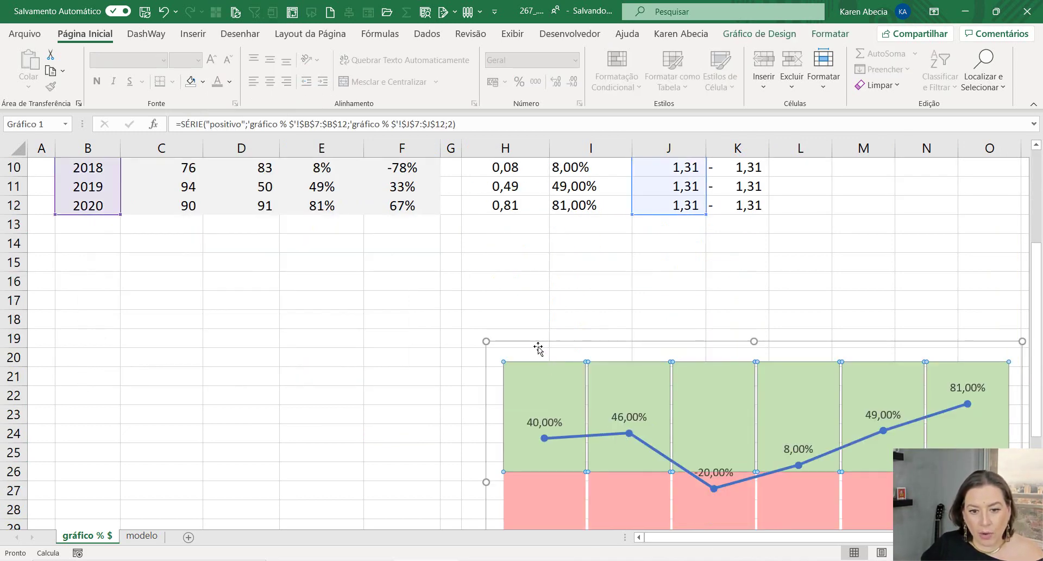
left_click_drag(537, 349, 331, 235)
scroll(833, 376, "up", 2)
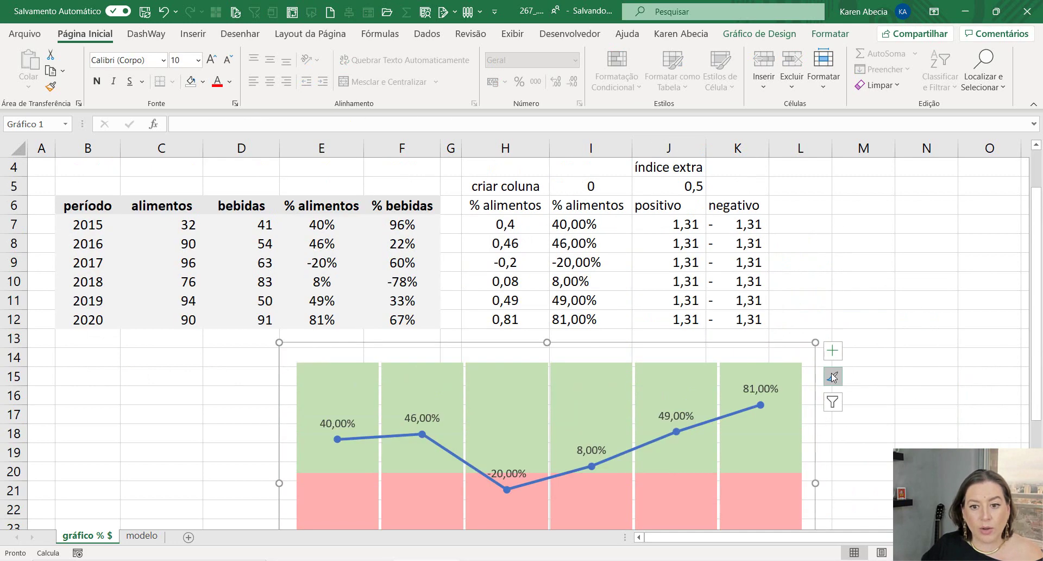
mouse_move(815, 341)
left_mouse_down()
mouse_move(719, 376)
mouse_move(674, 302)
mouse_move(672, 331)
left_mouse_up()
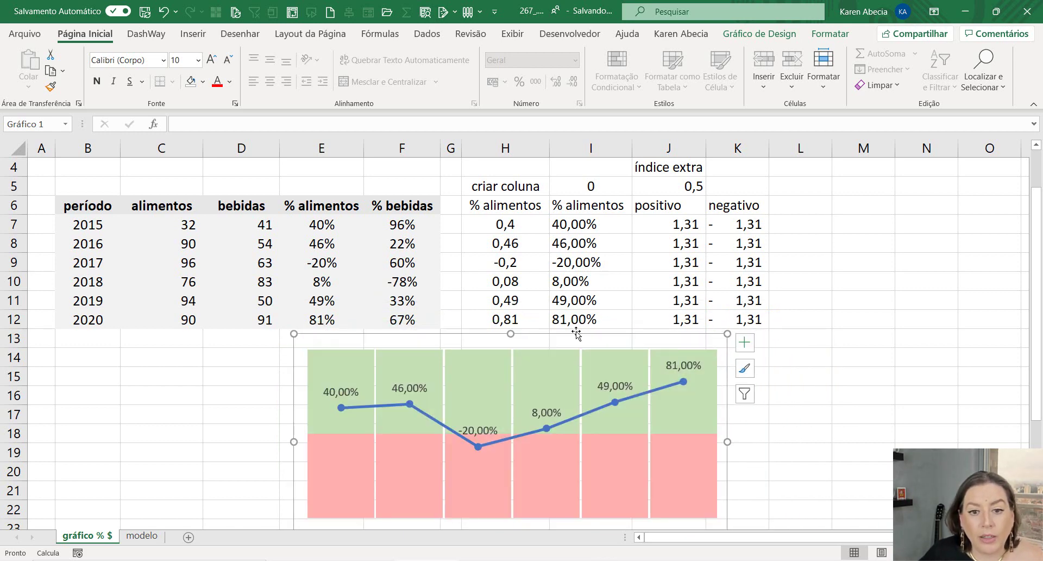
scroll(892, 326, "up", 1)
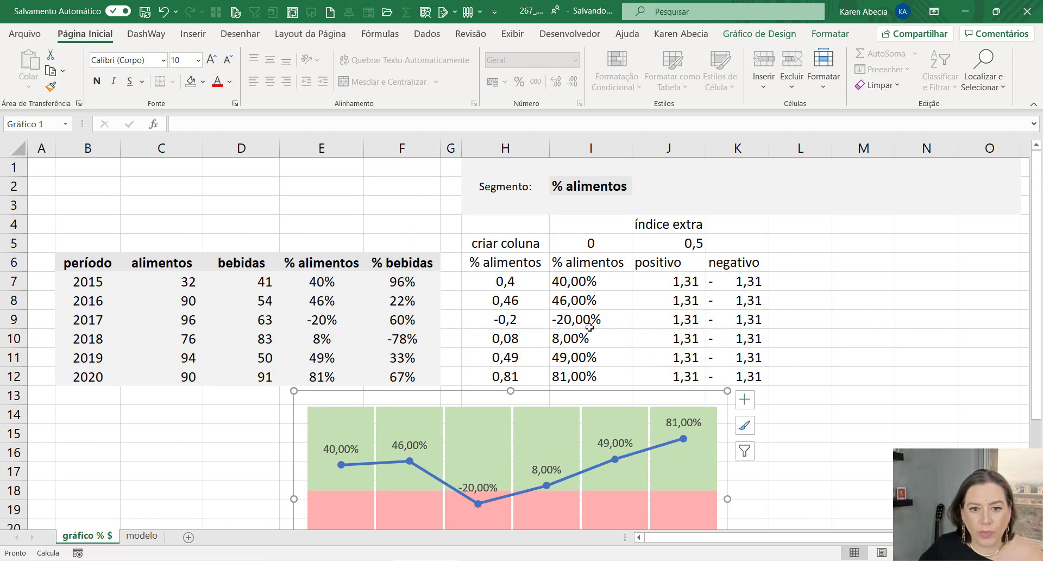
left_click(515, 243)
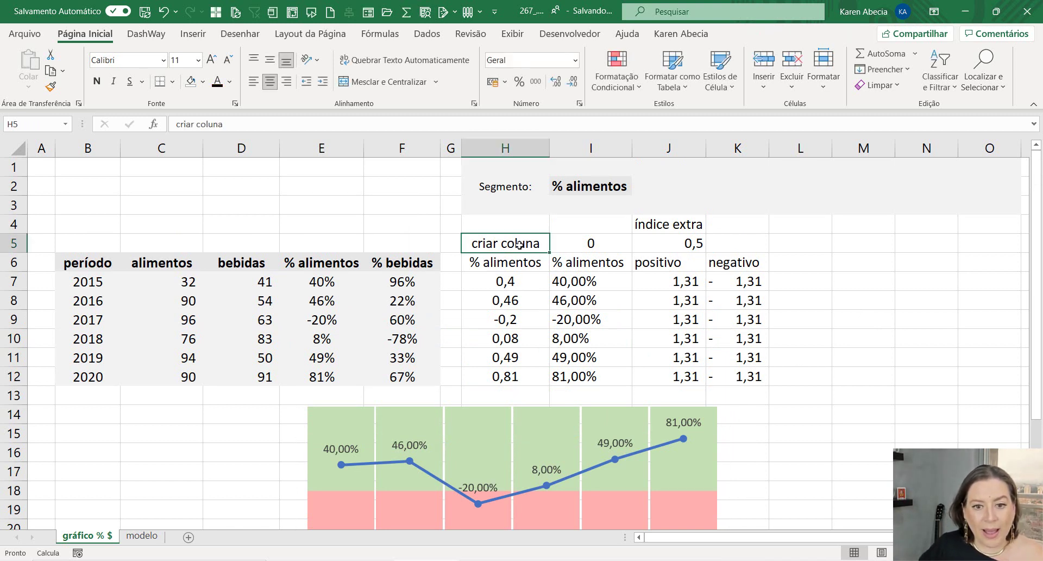
left_click_drag(519, 244, 517, 373)
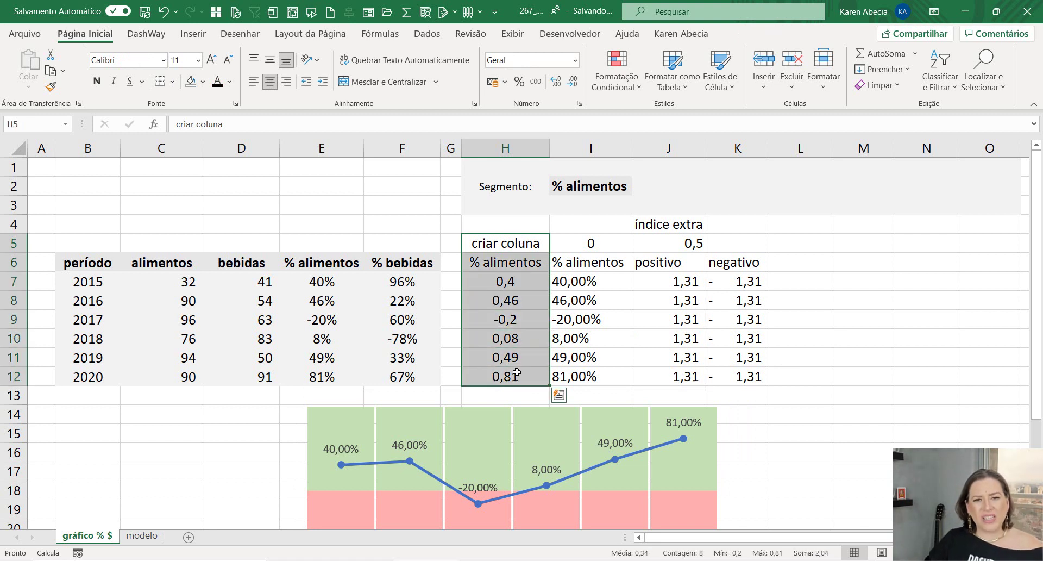
left_click(579, 187)
left_click_drag(163, 243, 185, 413)
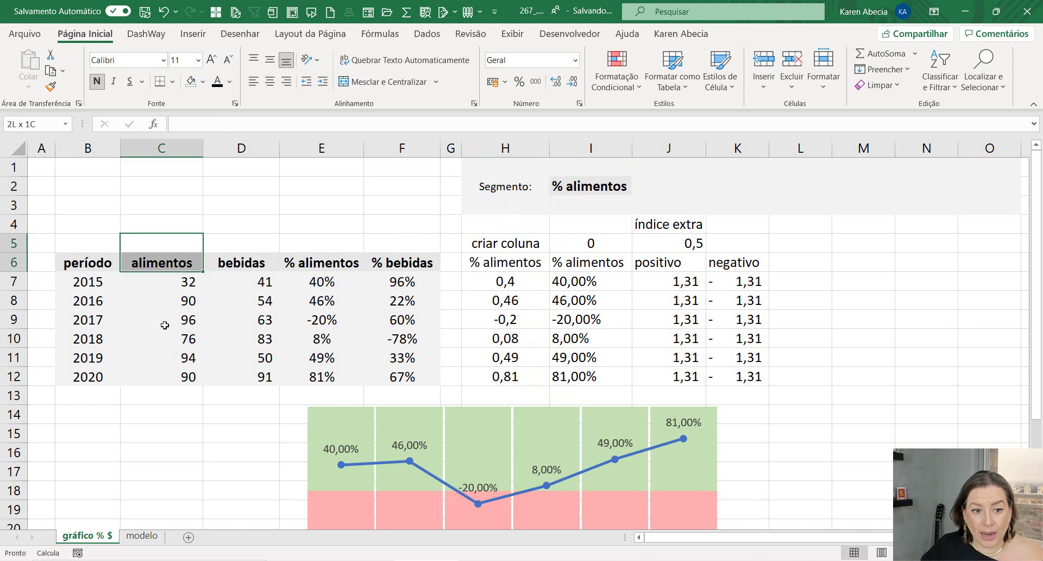
left_click_drag(241, 243, 241, 414)
left_click_drag(318, 245, 301, 415)
mouse_move(391, 246)
left_mouse_down()
mouse_move(380, 353)
mouse_move(392, 397)
left_mouse_up()
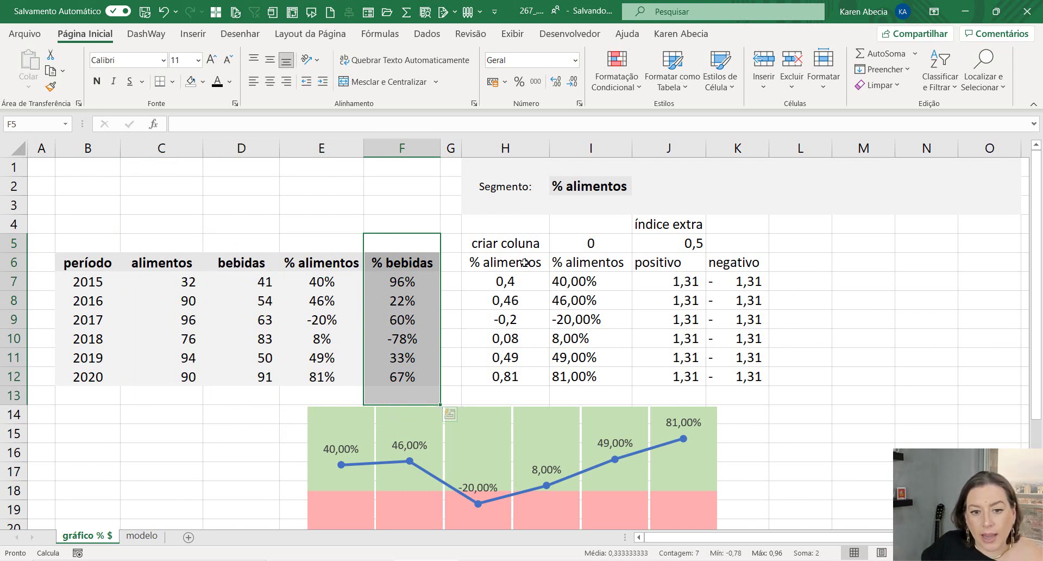
mouse_move(524, 262)
left_mouse_down()
mouse_move(531, 352)
mouse_move(522, 378)
left_mouse_up()
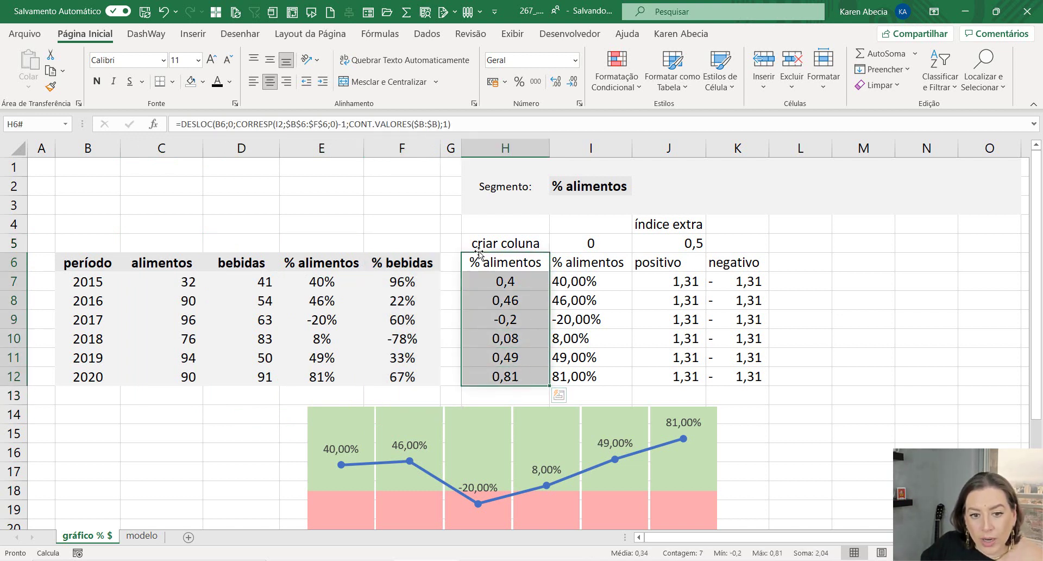
left_click_drag(480, 244, 463, 384)
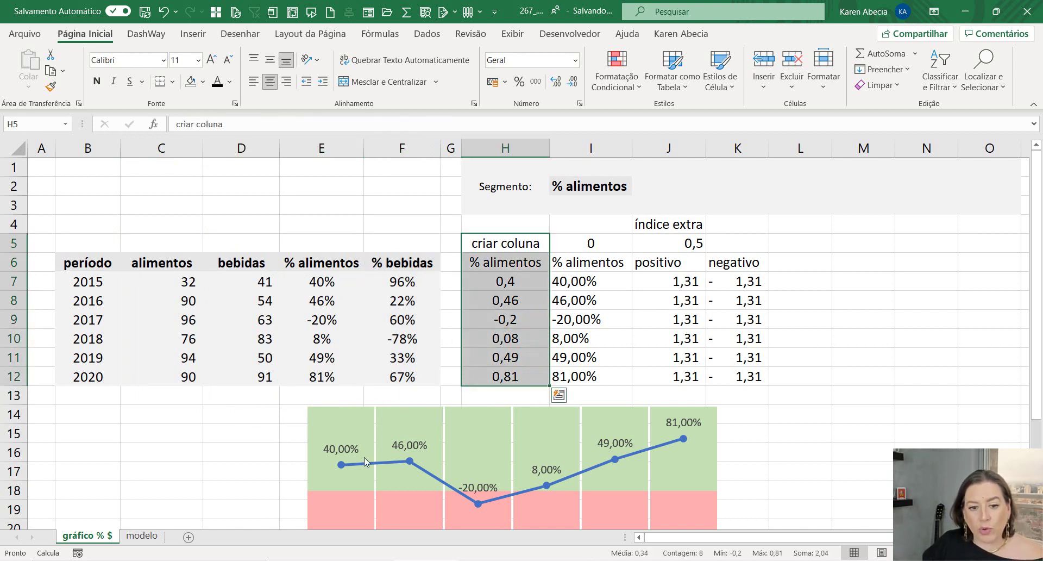
scroll(358, 454, "down", 1)
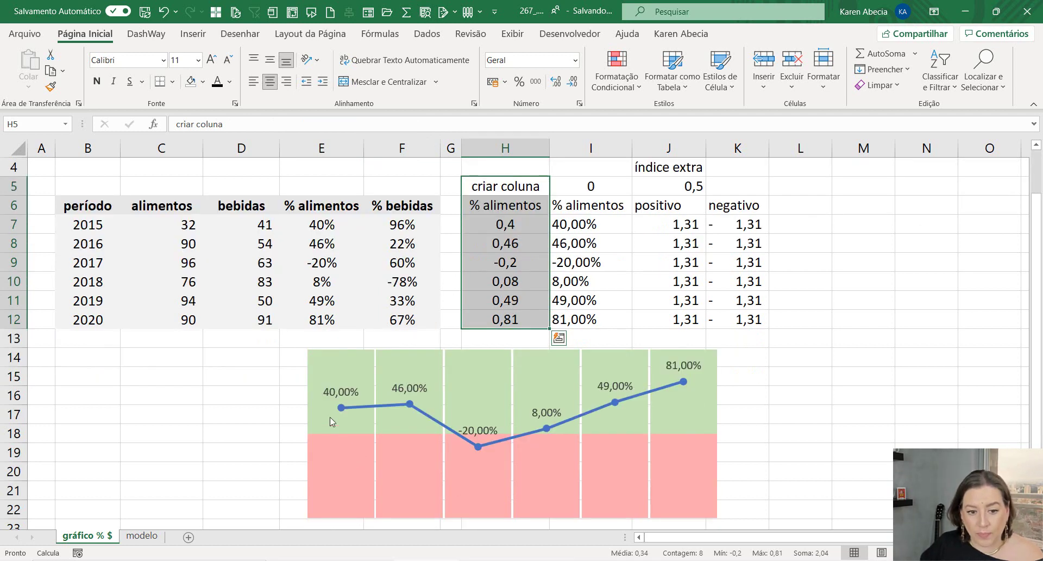
left_click(341, 407)
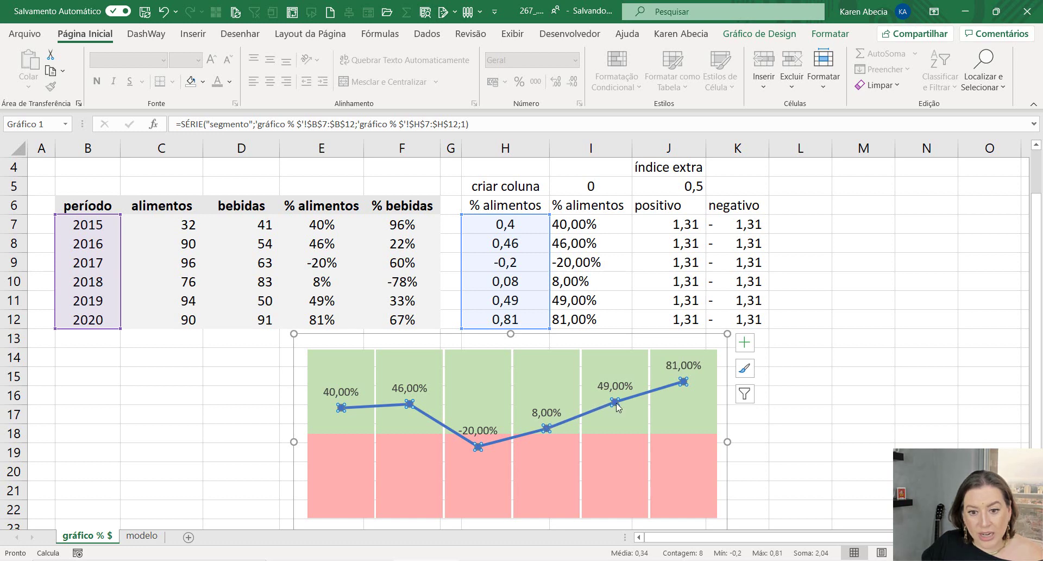
Deselect the chart at M17 and scroll up to row 1 with the Segmento selector.
left_click(832, 422)
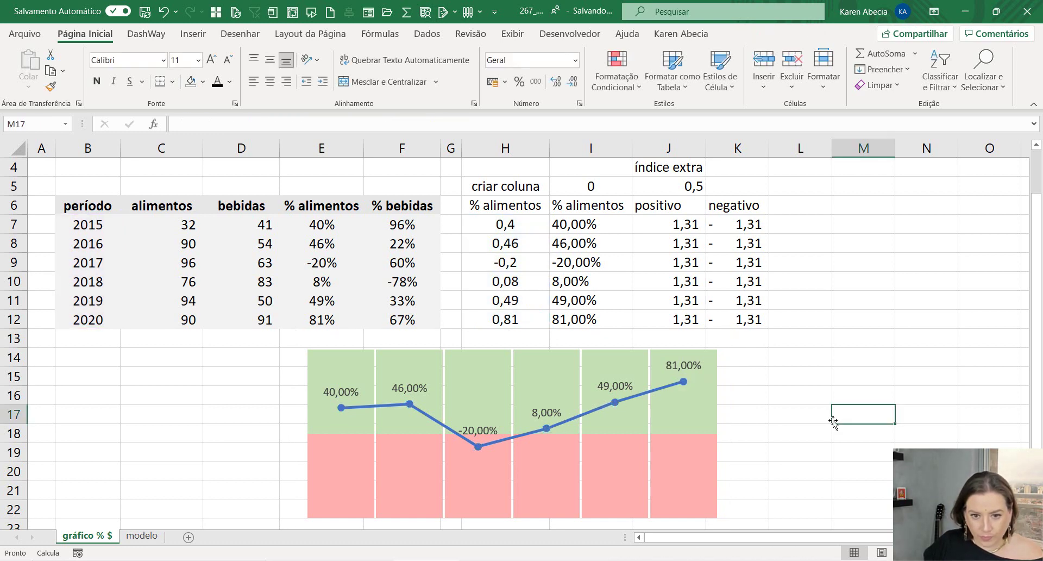
scroll(833, 422, "up", 1)
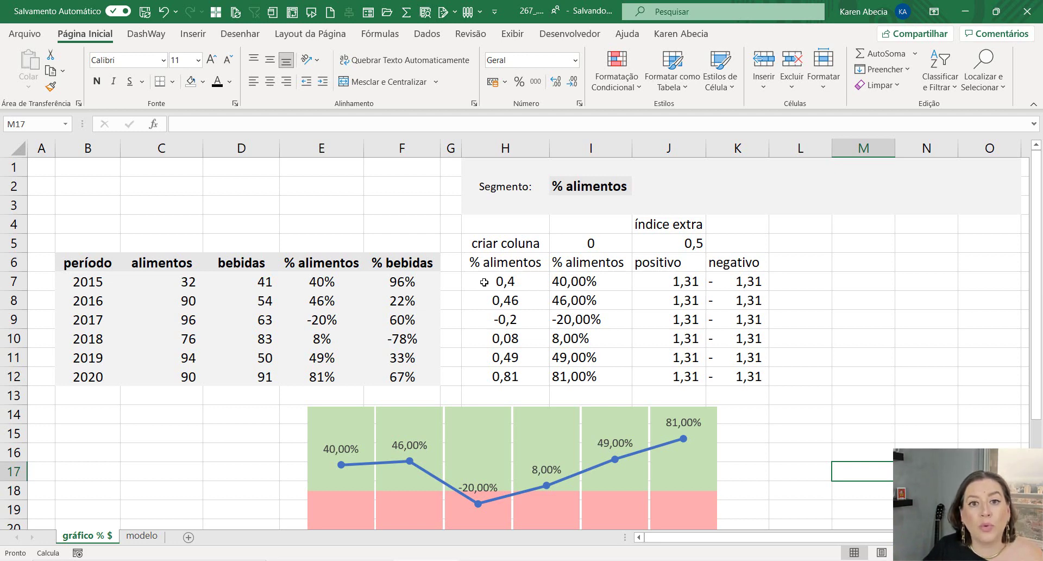
left_click(484, 281)
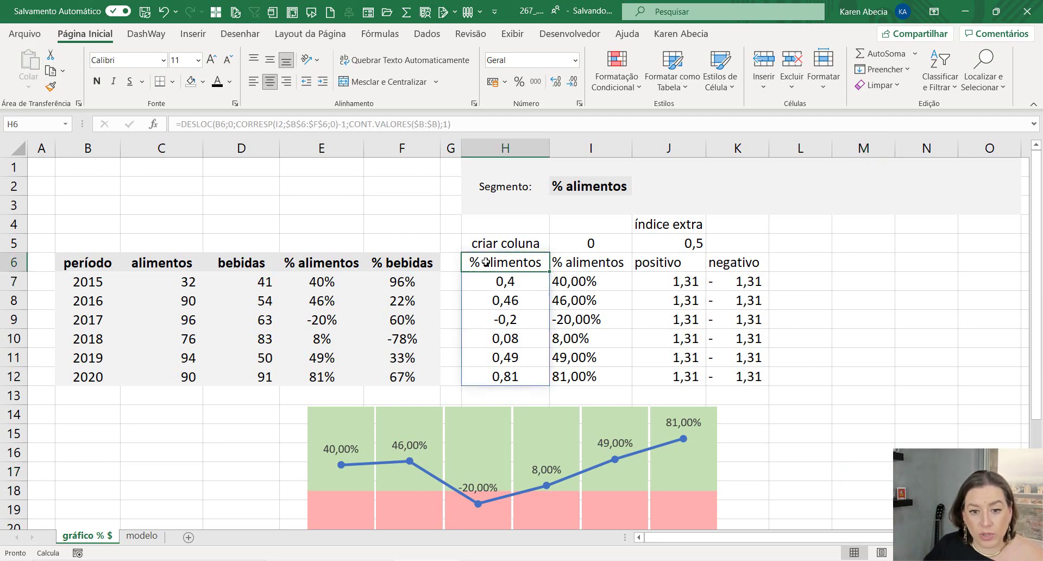
double_click(485, 263)
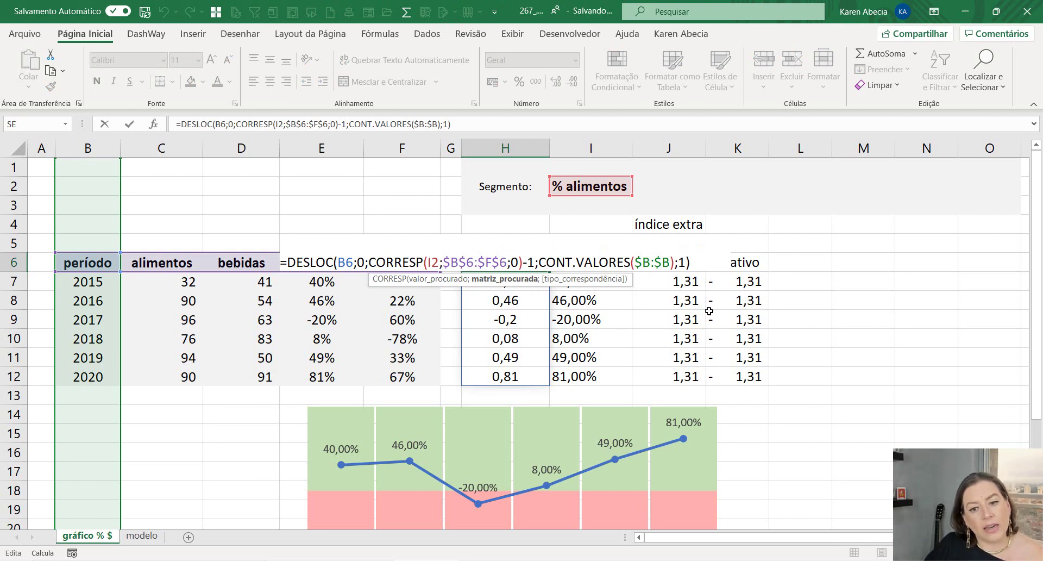
key("Return")
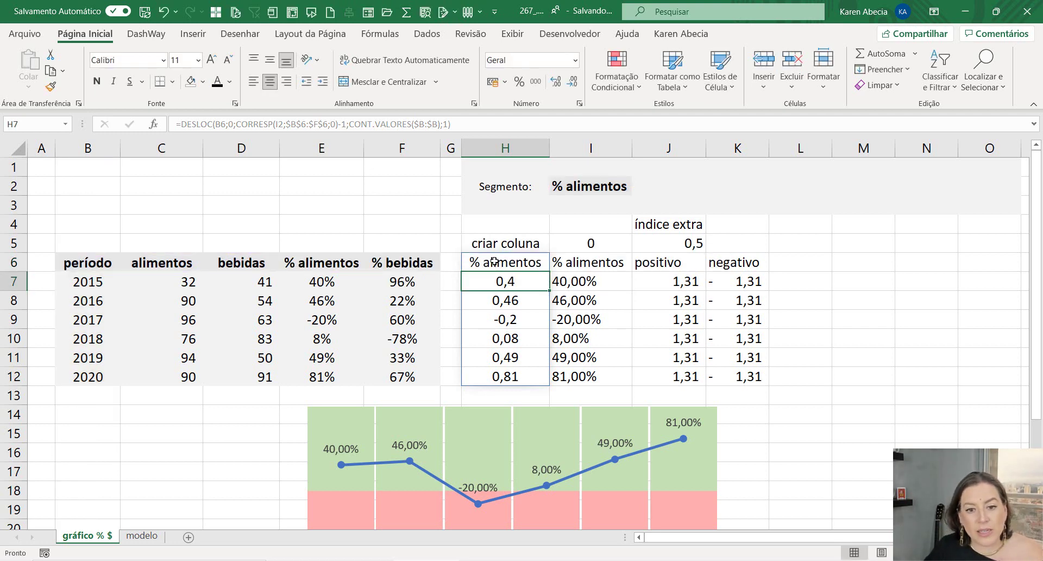
left_click(494, 261)
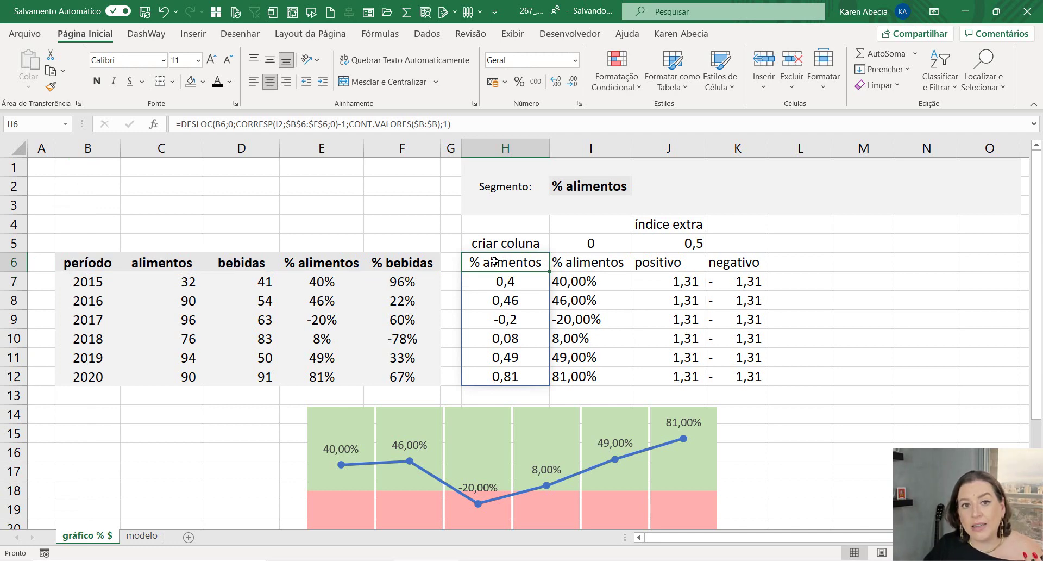
double_click(494, 261)
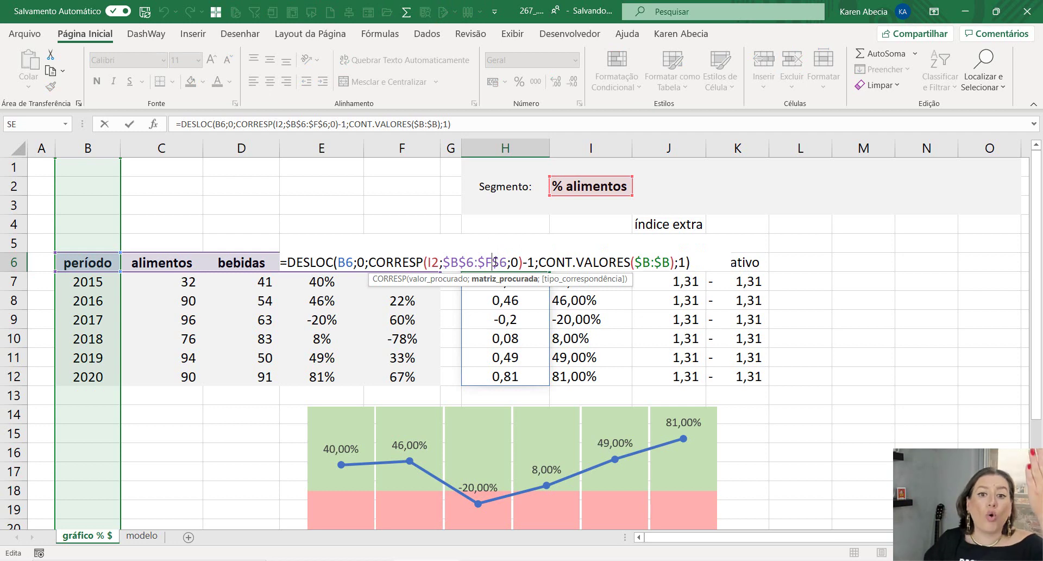
key("Return")
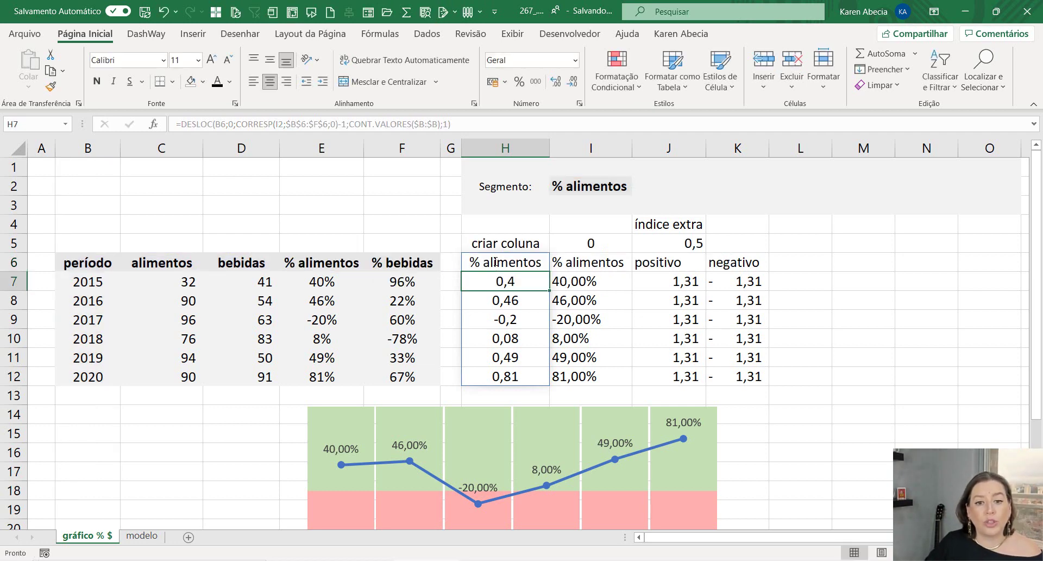
left_click(494, 261)
left_click_drag(493, 261, 481, 374)
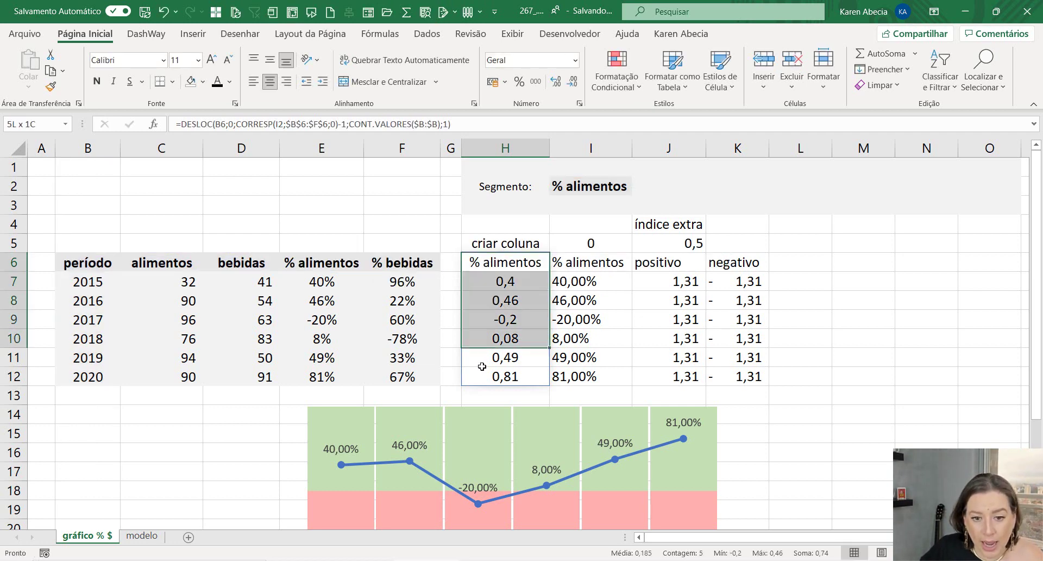
left_click(481, 375)
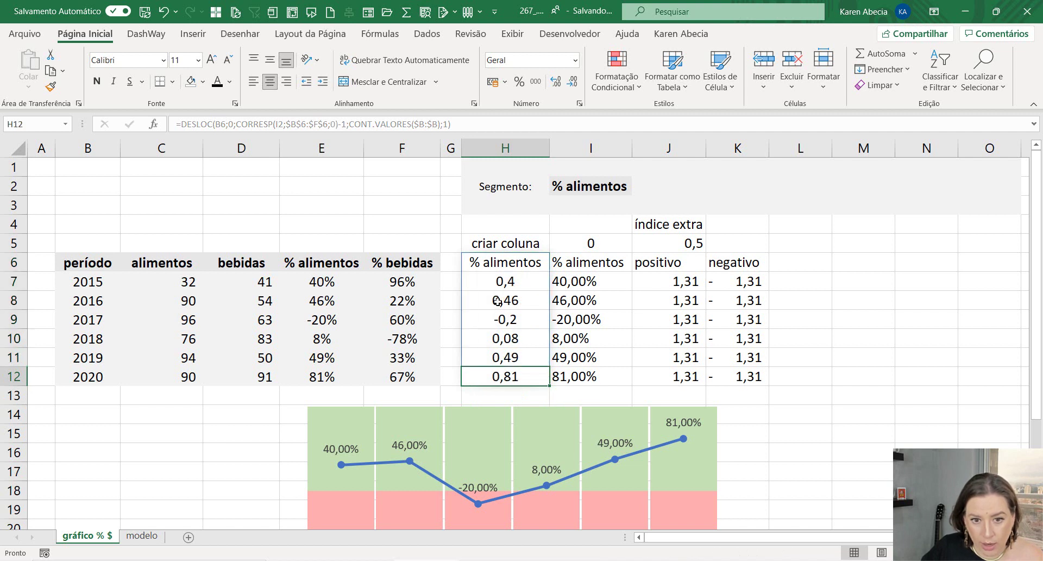
left_click(494, 265)
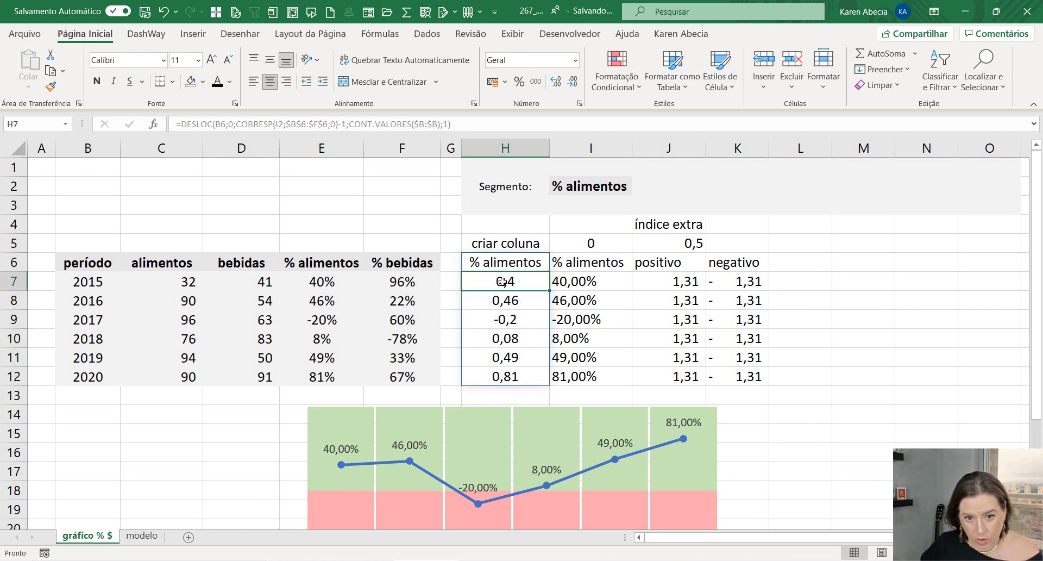
left_click_drag(501, 281, 498, 381)
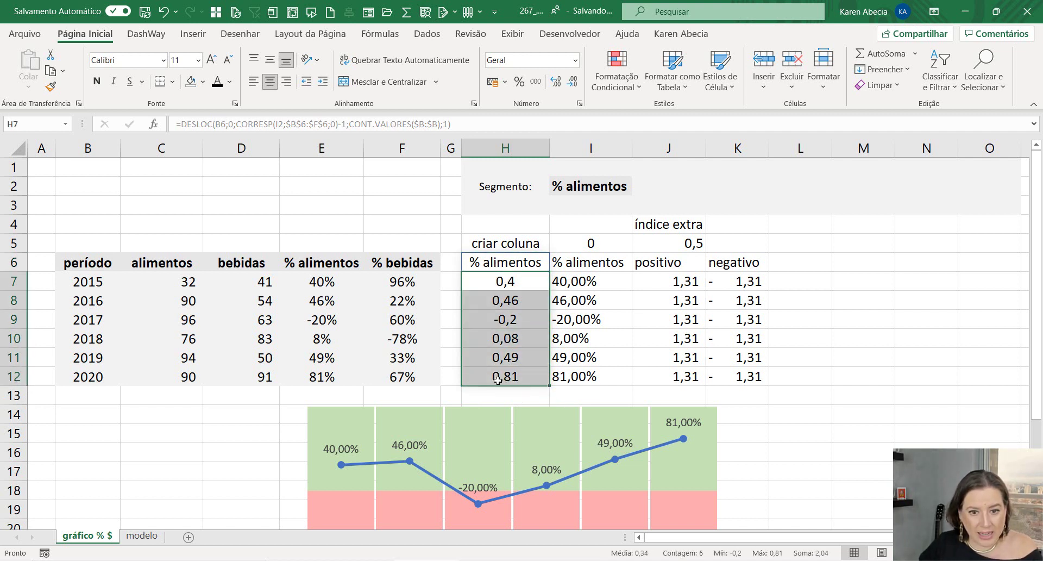
key("ctrl+c")
key("ctrl+v")
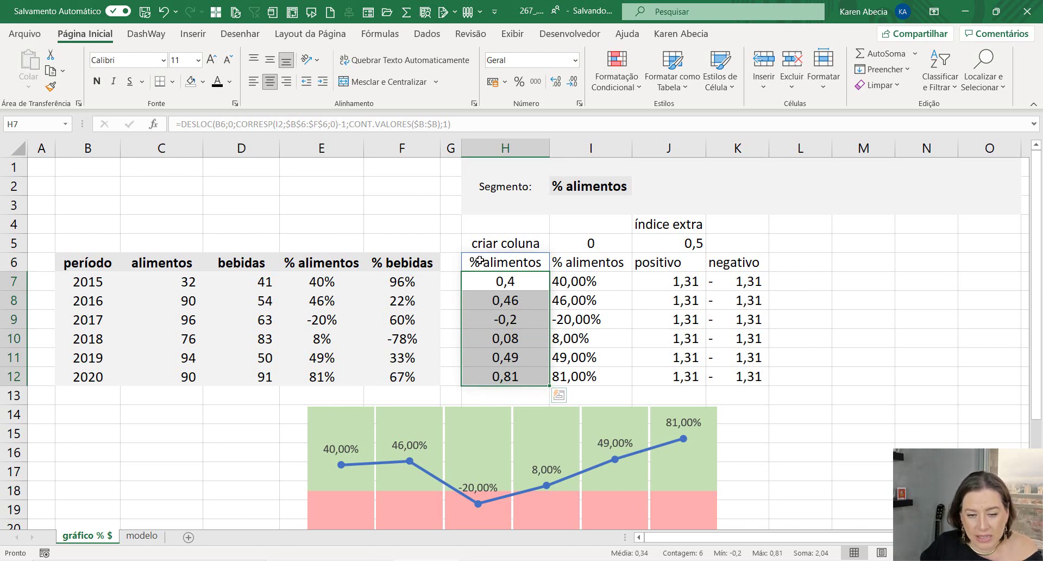
left_click(480, 260)
Delete the helper formula in H6, then bring column A and row 1 back into view.
key("Delete")
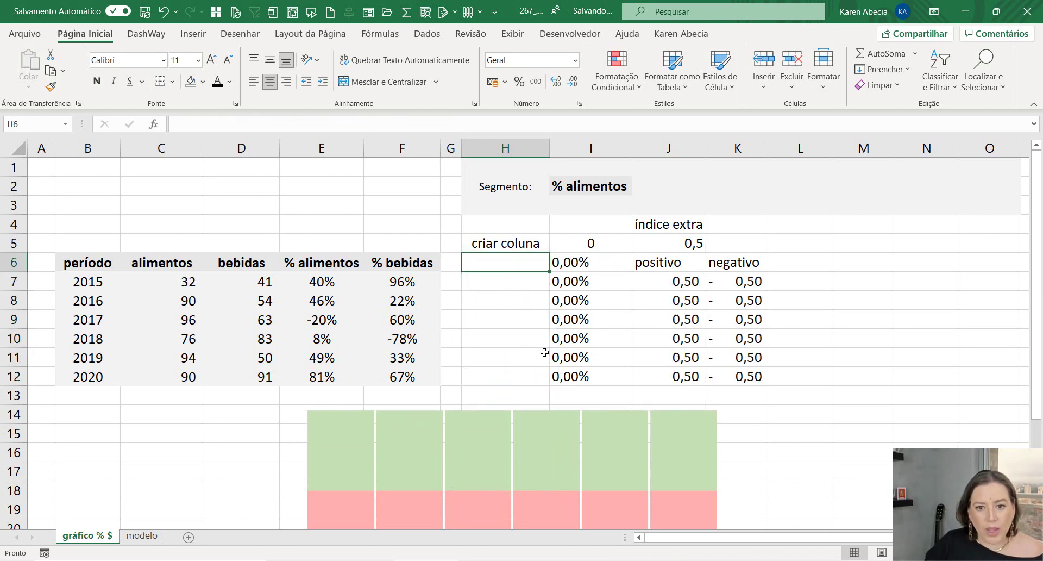
scroll(489, 356, "up", 1, "ctrl")
scroll(541, 353, "up", 1, "ctrl")
scroll(546, 356, "up", 1, "ctrl")
scroll(549, 361, "up", 1, "ctrl")
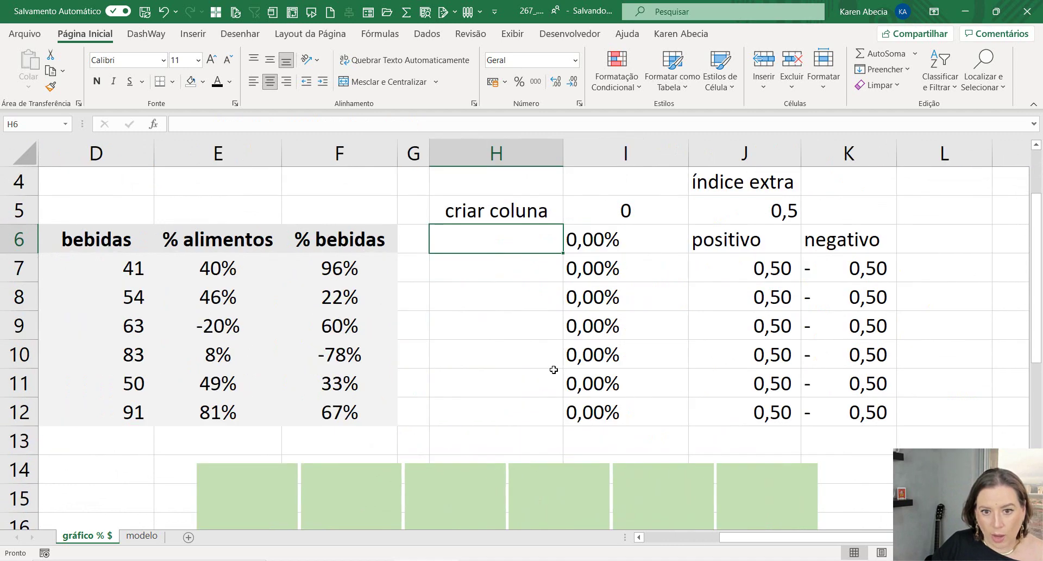
left_click(639, 537)
left_click(639, 537)
left_click(639, 537)
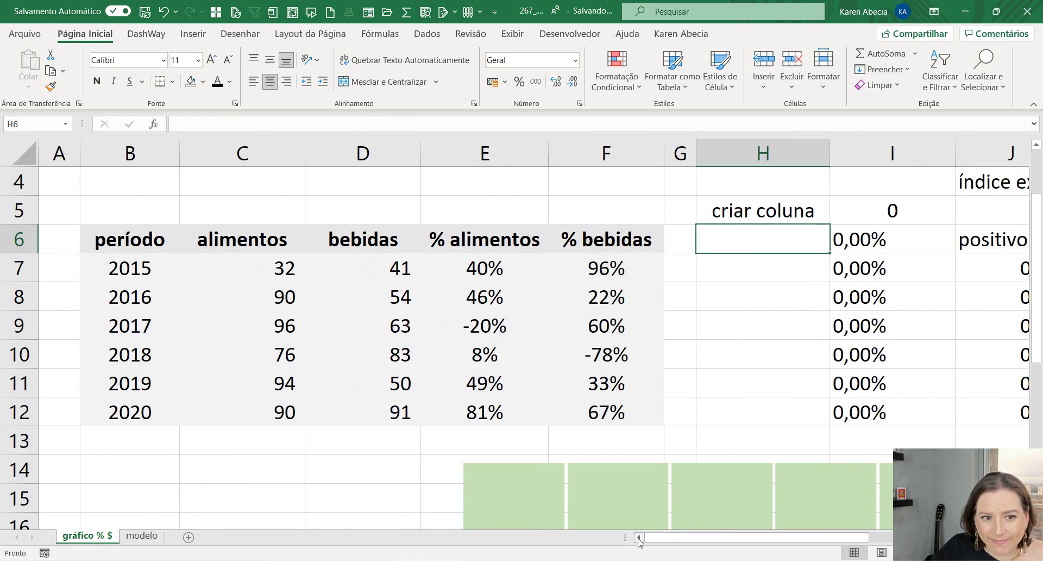
left_click(708, 277)
left_click(728, 241)
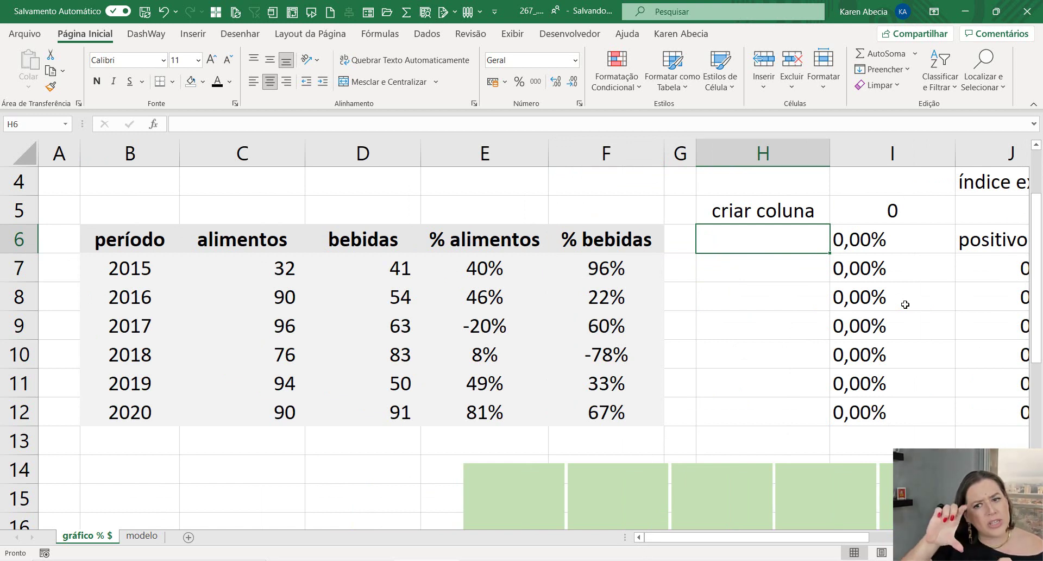
scroll(923, 313, "up", 1)
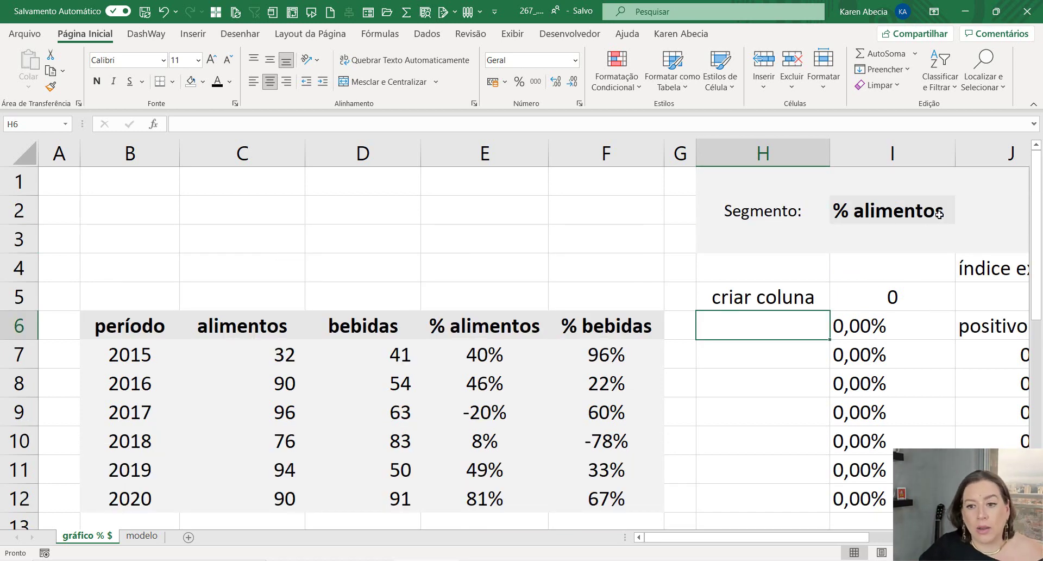
Pick alimentos, then % bebidas, from the Segmento dropdown in I2.
left_click(865, 211)
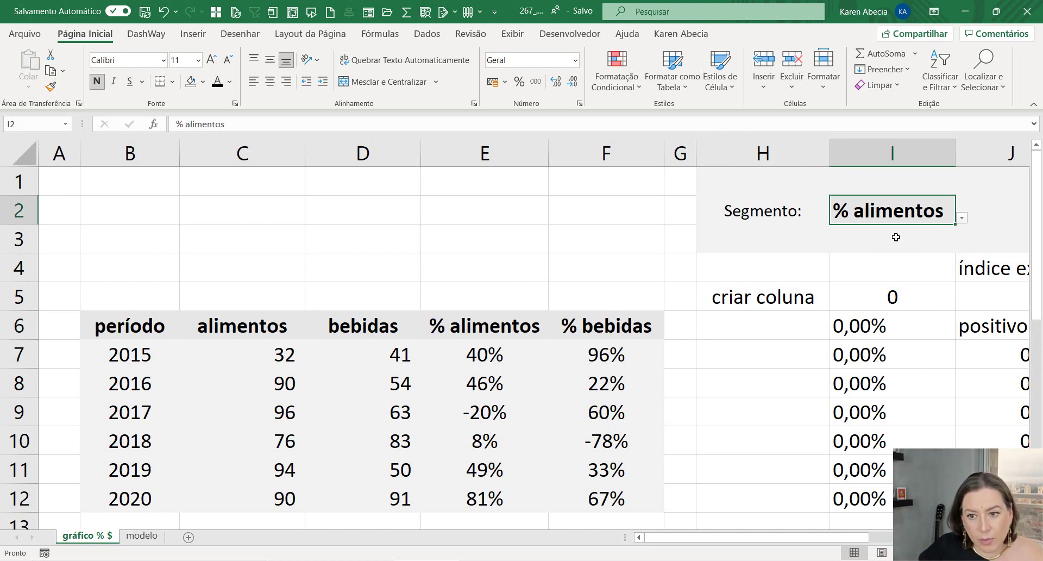
left_click(962, 217)
left_click(950, 245)
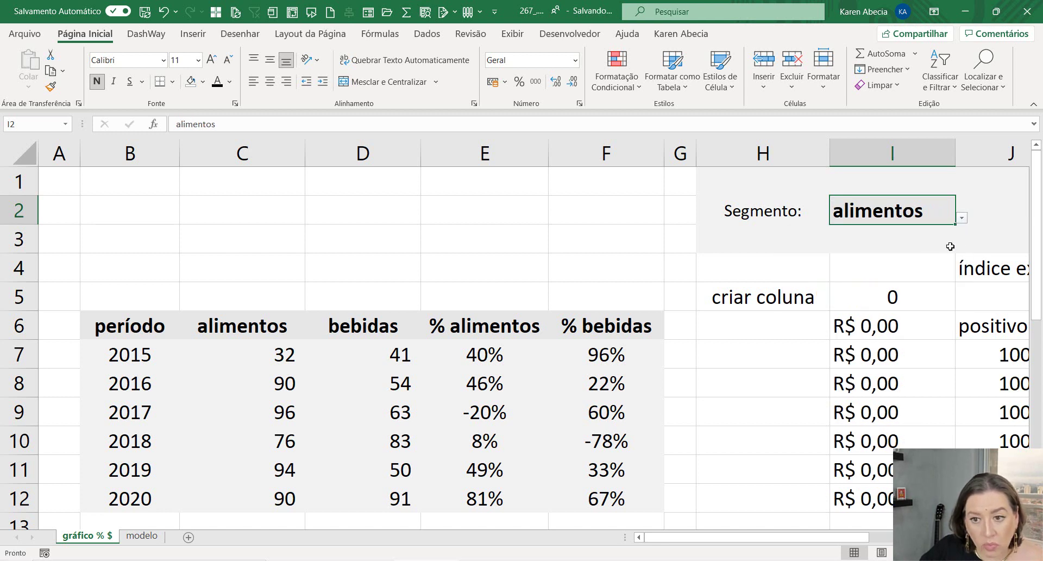
left_click(961, 219)
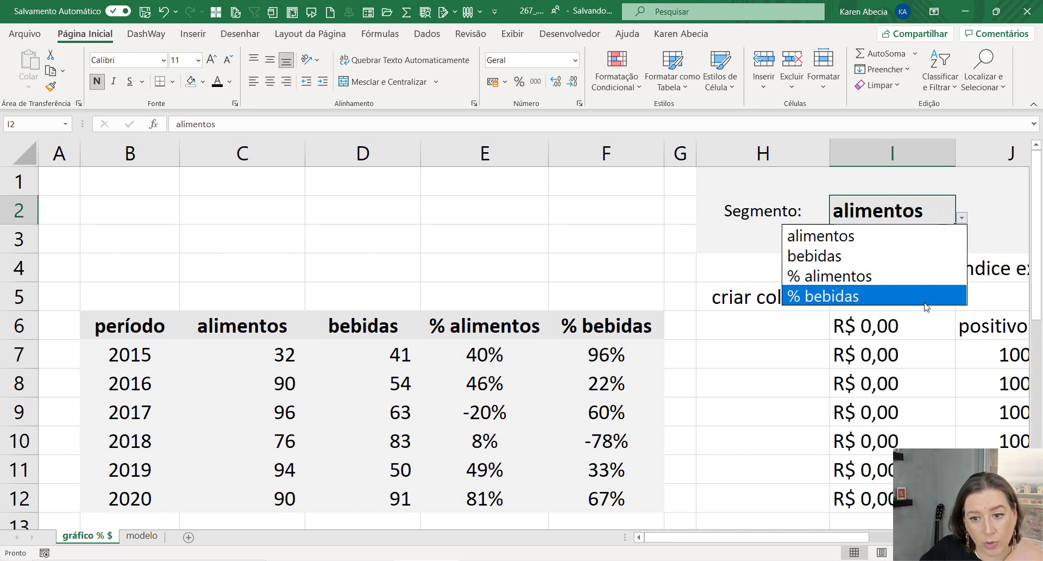
left_click(928, 296)
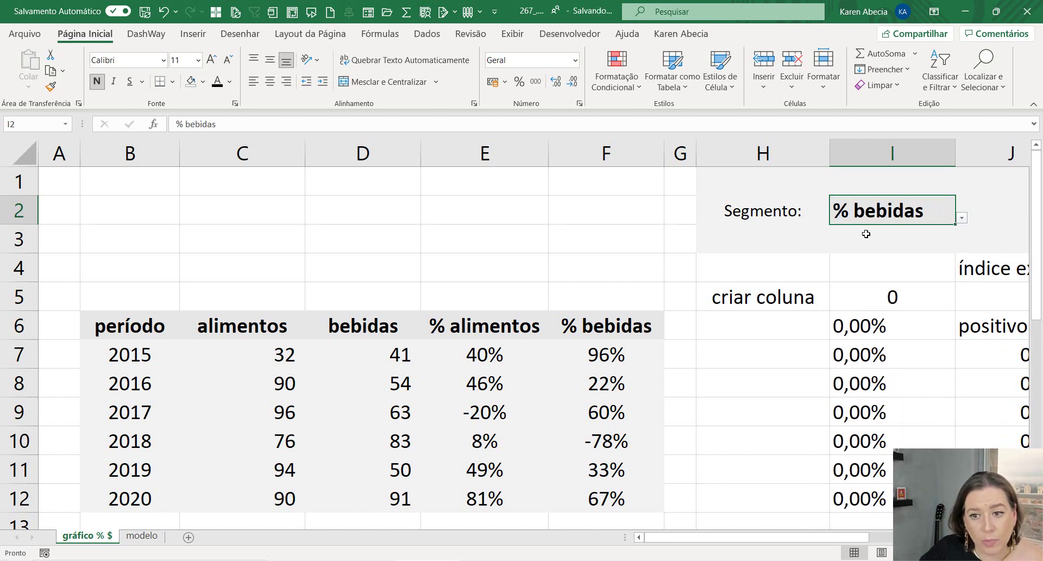
left_click(782, 325)
Start a =DESLOC( formula in H6 using the autocomplete suggestion.
type("-=de")
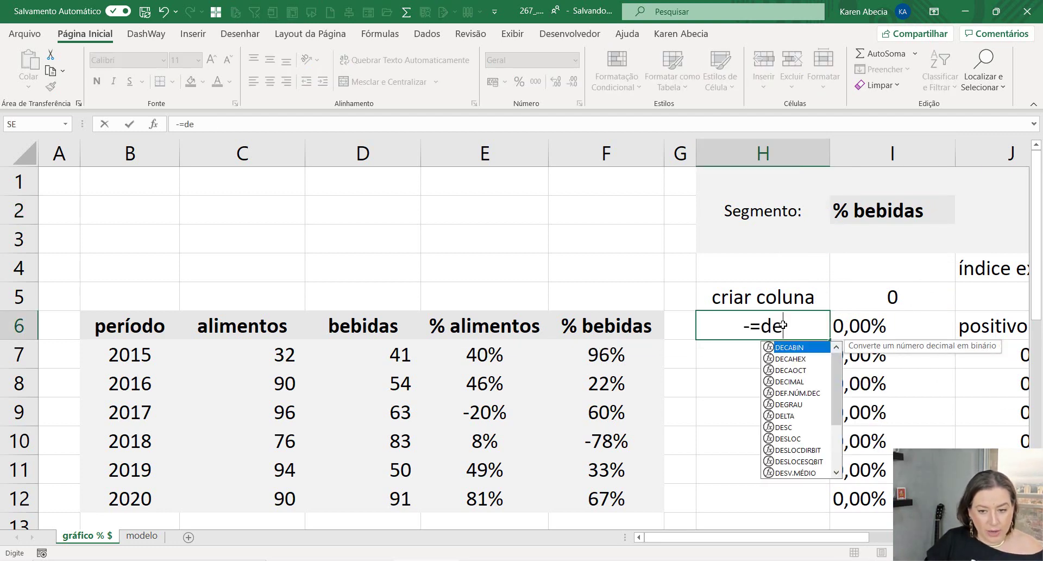
key("BackSpace")
key("BackSpace")
key("BackSpace")
key("BackSpace")
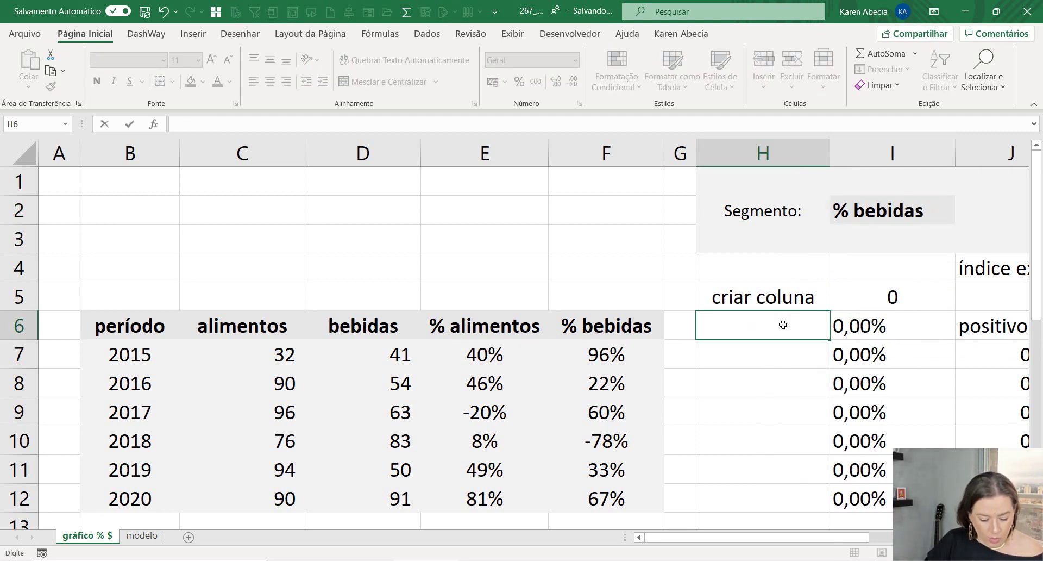
type("=desloc")
key("Tab")
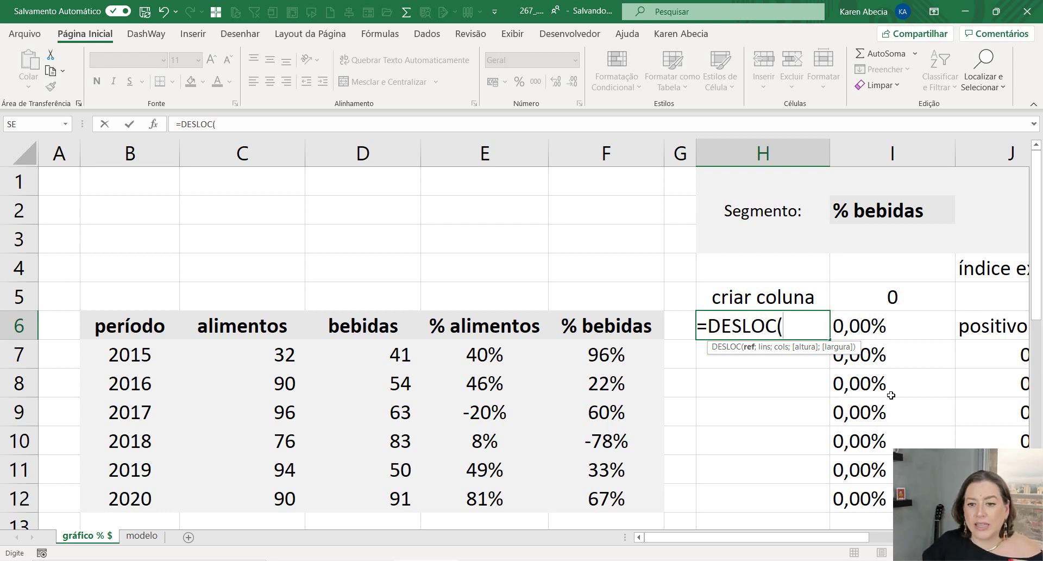
Set the DESLOC reference to the período header as absolute $B$6, followed by a semicolon.
left_click(891, 412)
left_click(416, 362)
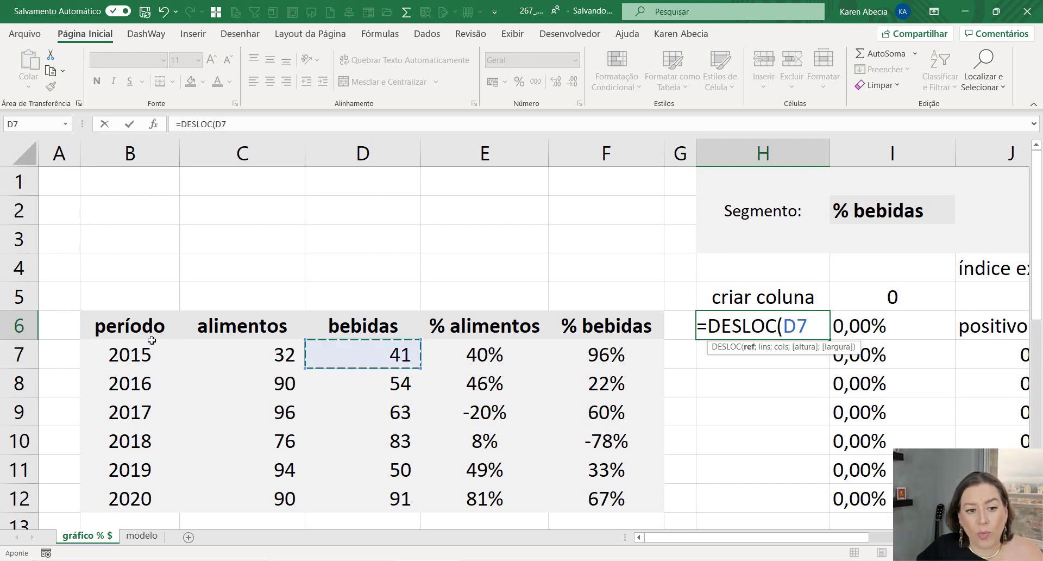
left_click(95, 326)
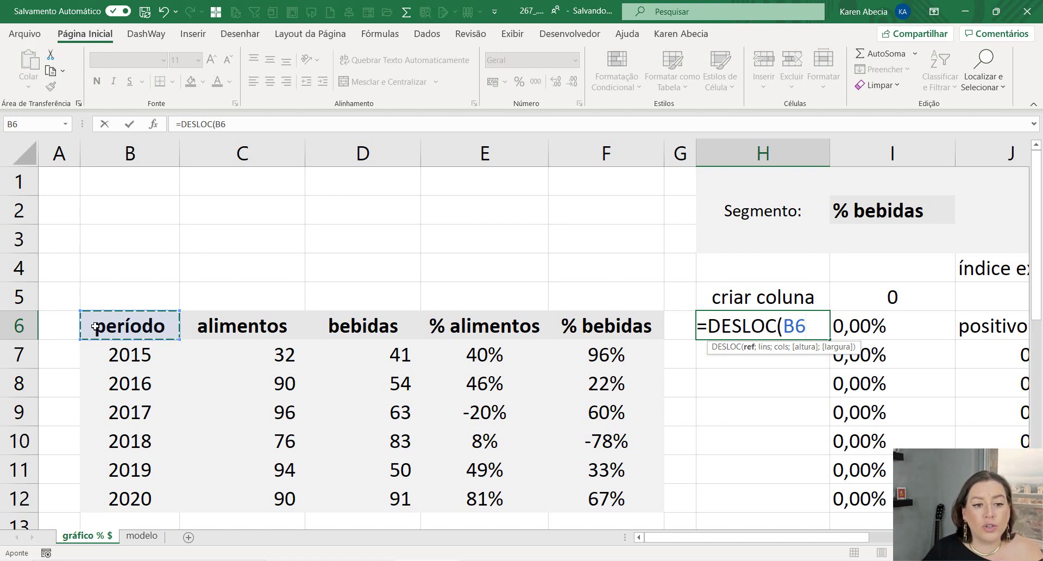
left_click(217, 326)
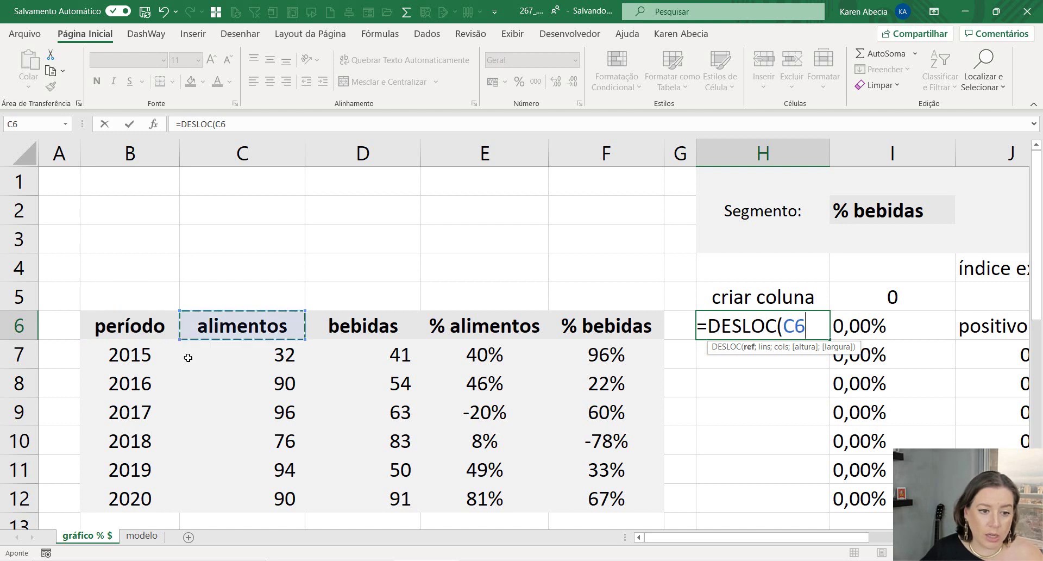
left_click(123, 383)
left_click(143, 325)
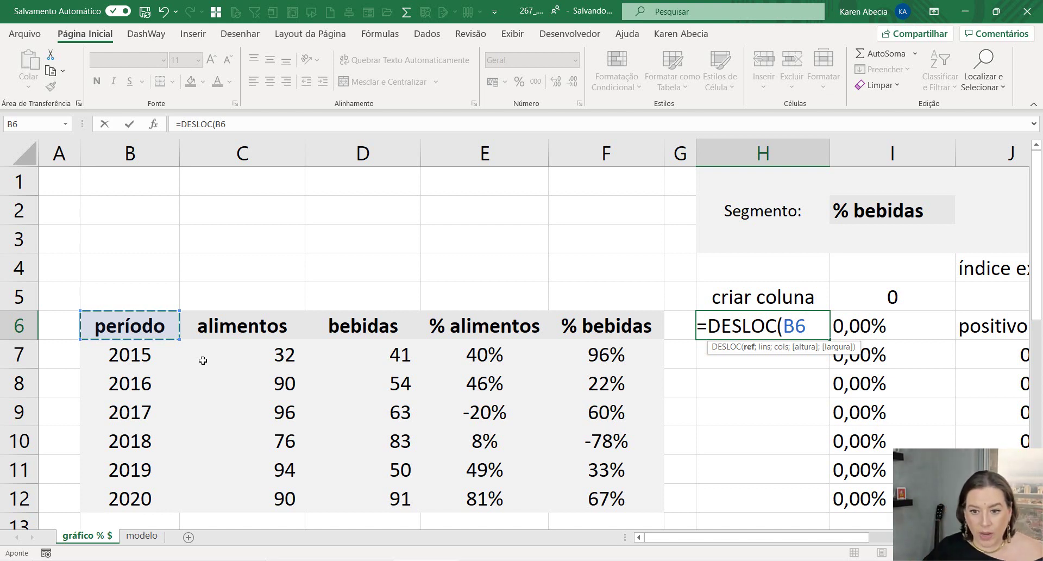
left_click(802, 326)
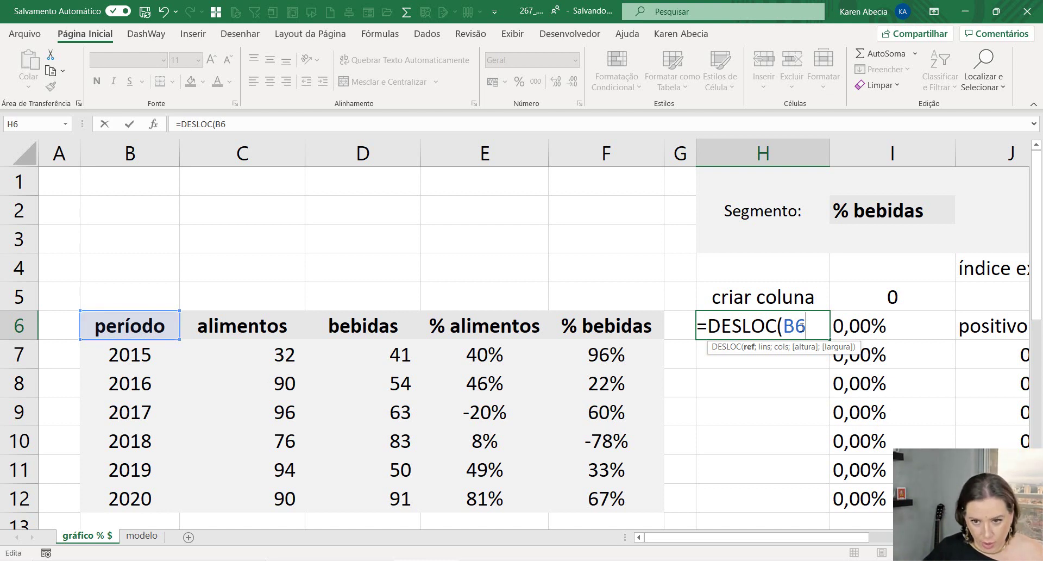
key("F4")
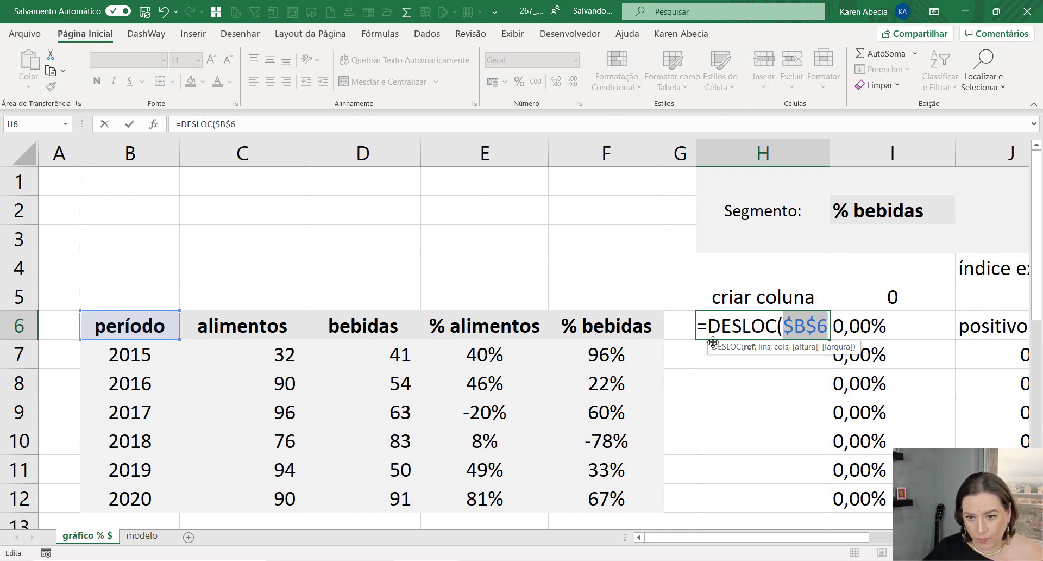
key("Right")
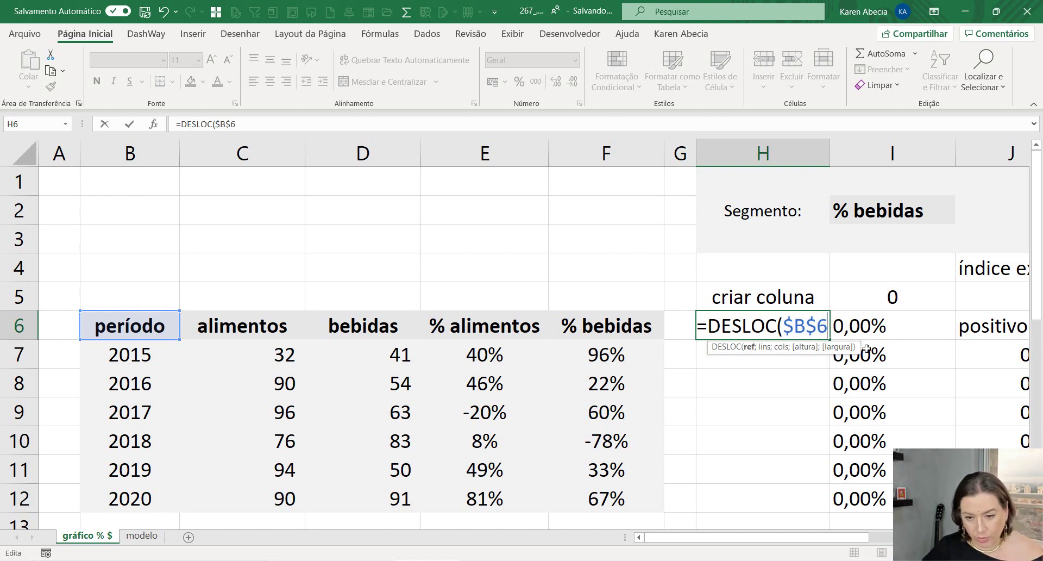
type(";")
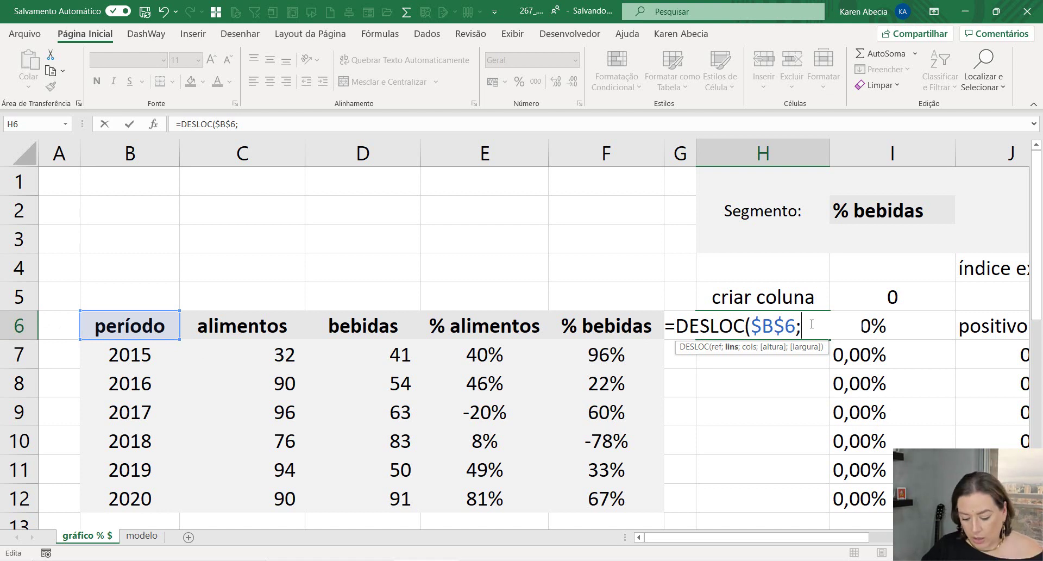
Enter 0 as the DESLOC row offset, giving =DESLOC($B$6;0;.
type("0")
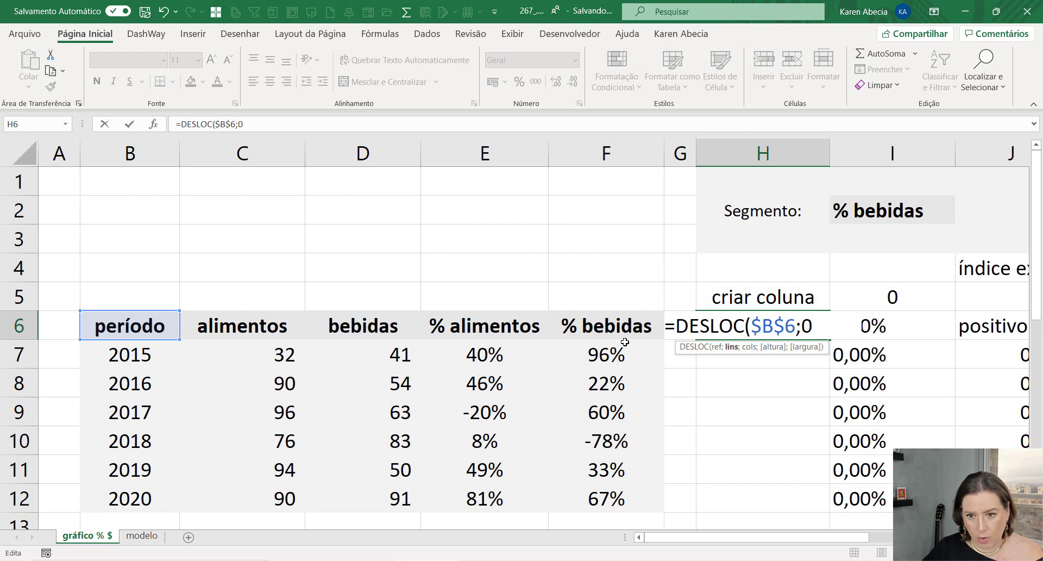
type(";")
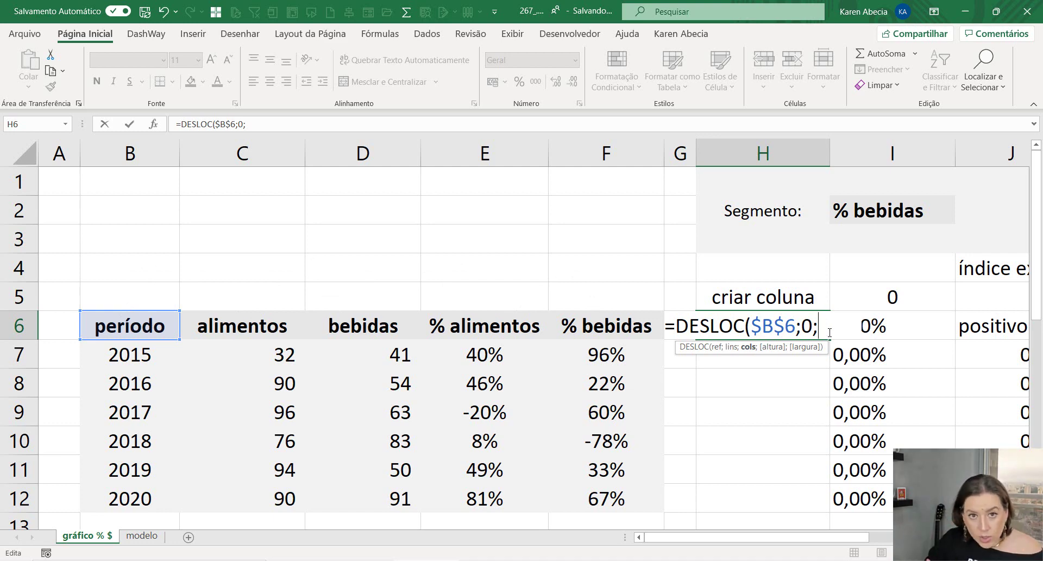
Insert CORRESP( as the column argument and move it to a new line with Alt+Enter.
type("corr")
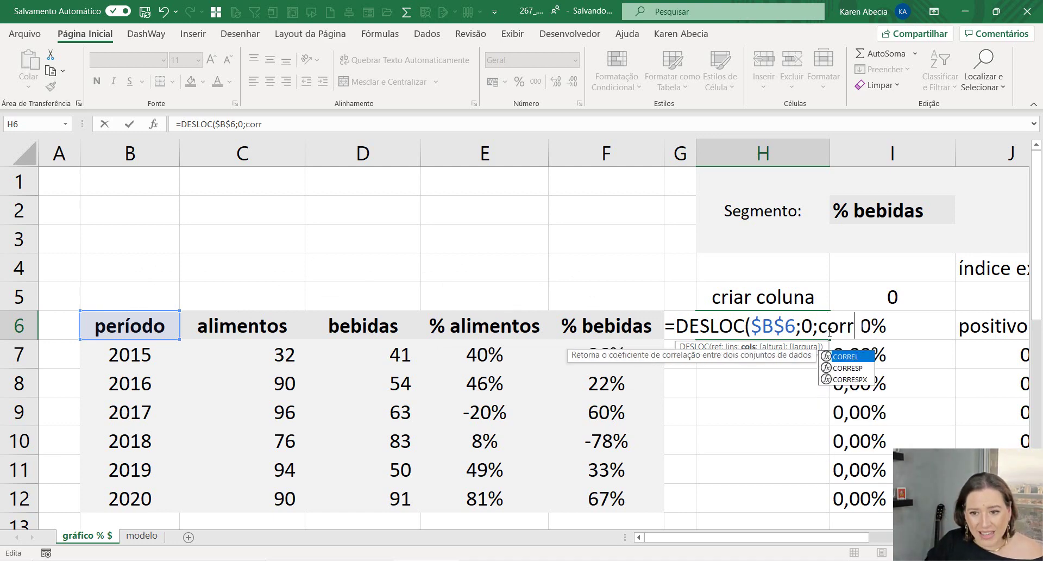
type("e")
key("Down")
key("Tab")
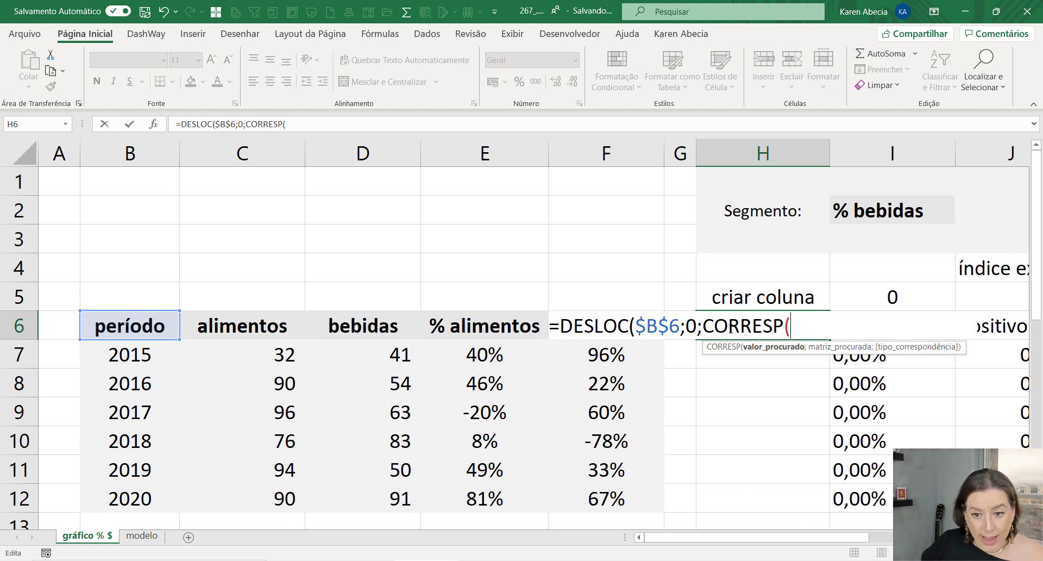
left_click(702, 326)
key("alt+Return")
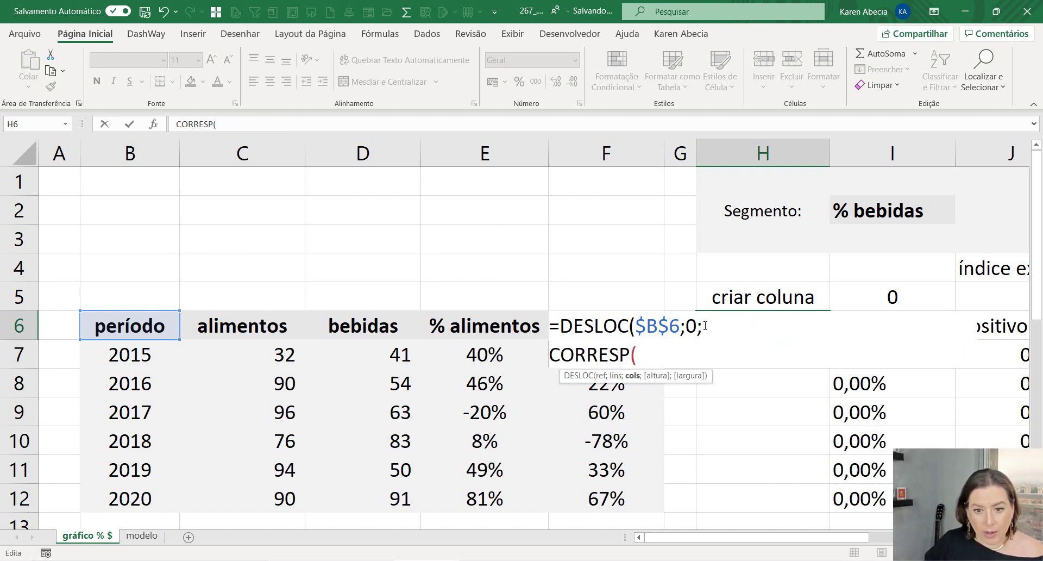
left_click(649, 357)
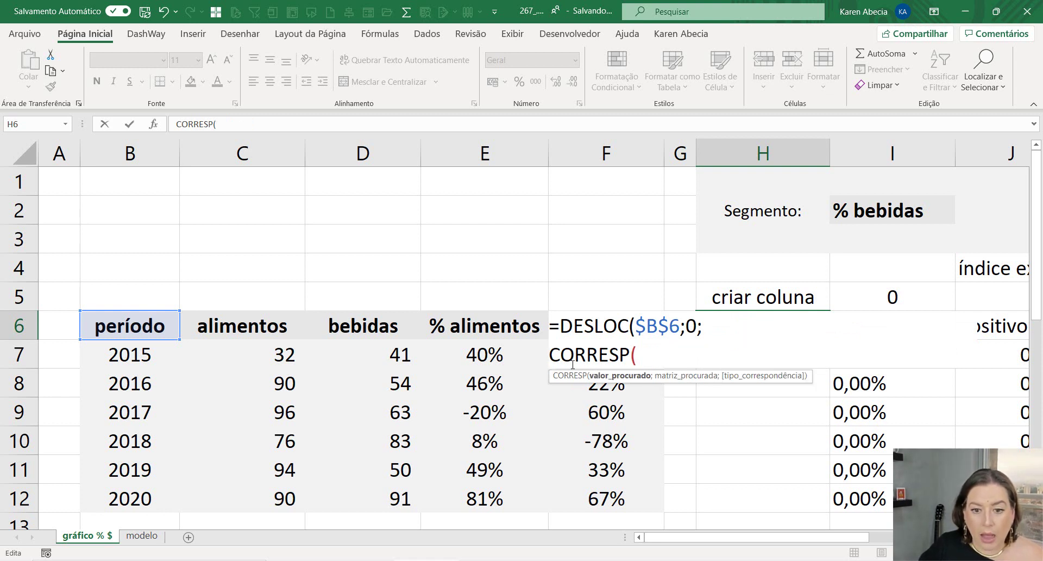
left_click_drag(549, 356, 640, 359)
left_click(644, 359)
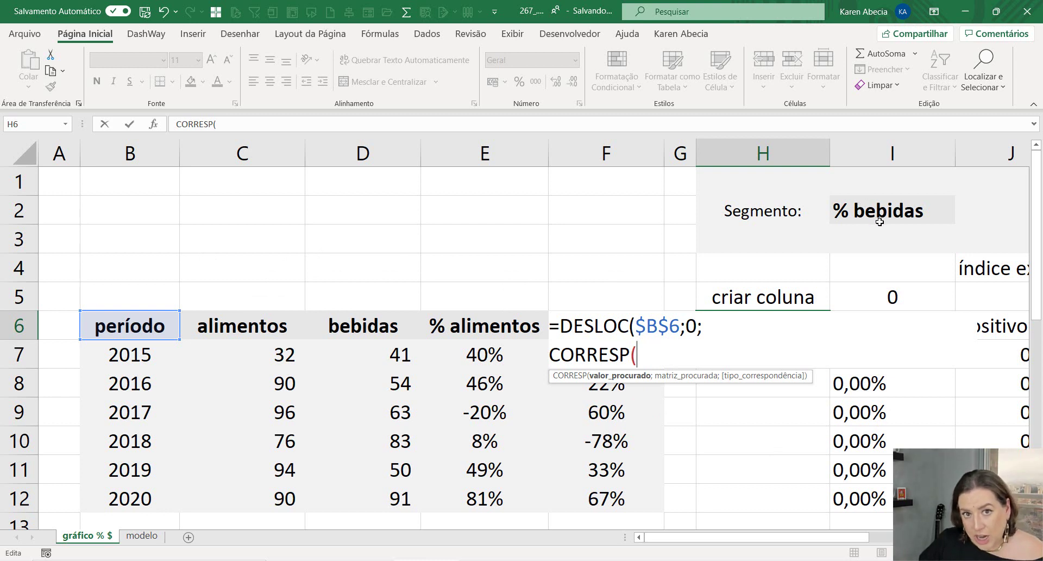
Complete CORRESP($I$2;$B$6:$F$6;0) in H6, with I2 and B6:F6 as absolute references.
left_click(930, 211)
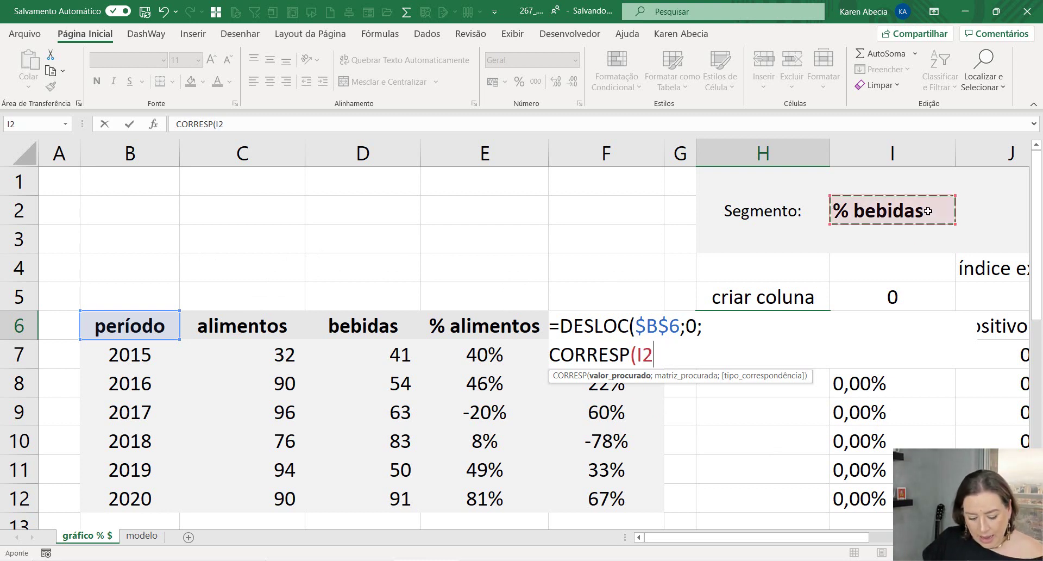
type(";B6:E6")
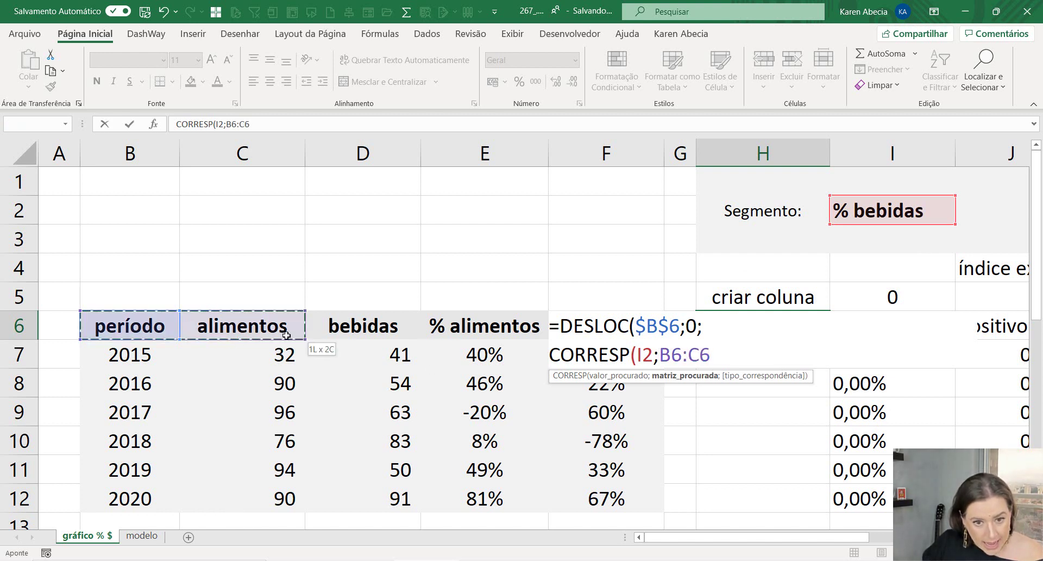
left_click_drag(128, 325, 607, 326)
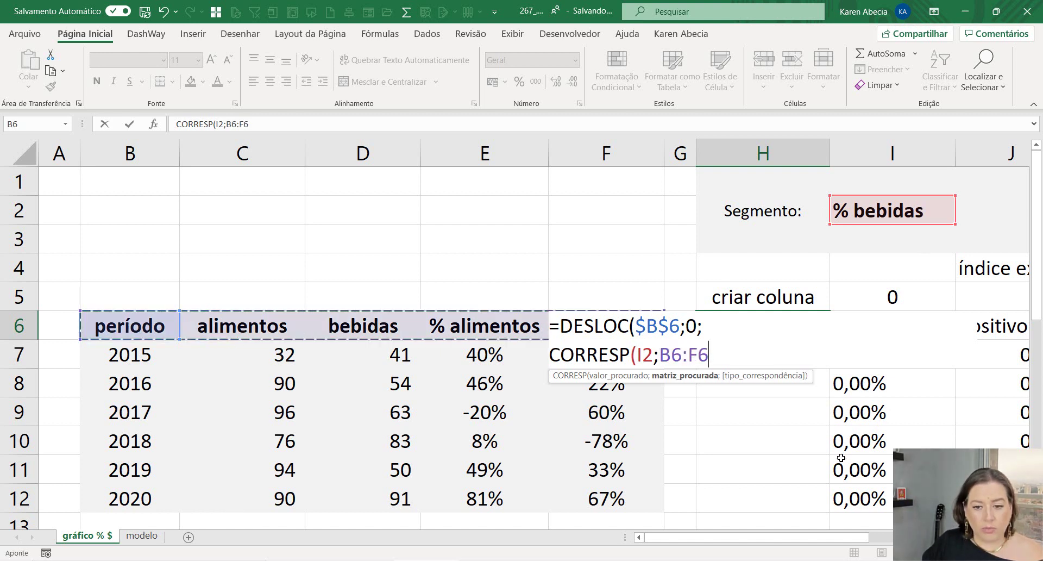
key("F4")
left_click(644, 360)
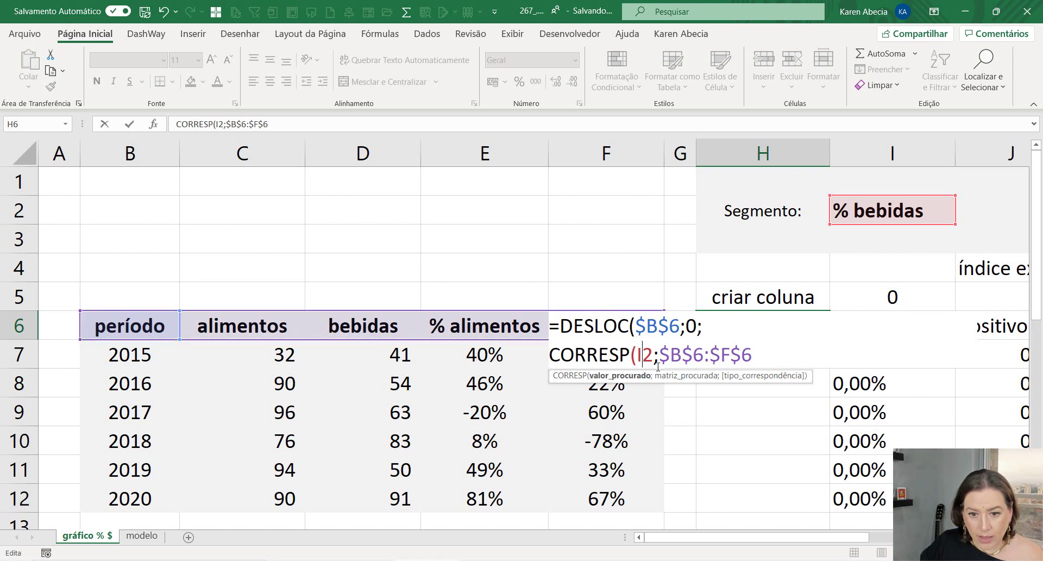
key("F4")
left_click(776, 354)
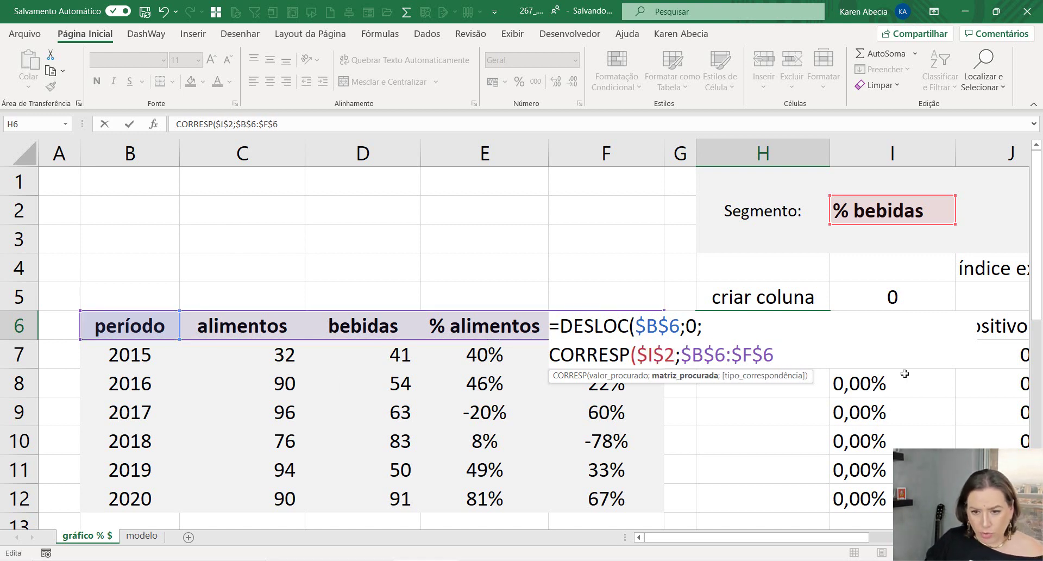
type(";0)")
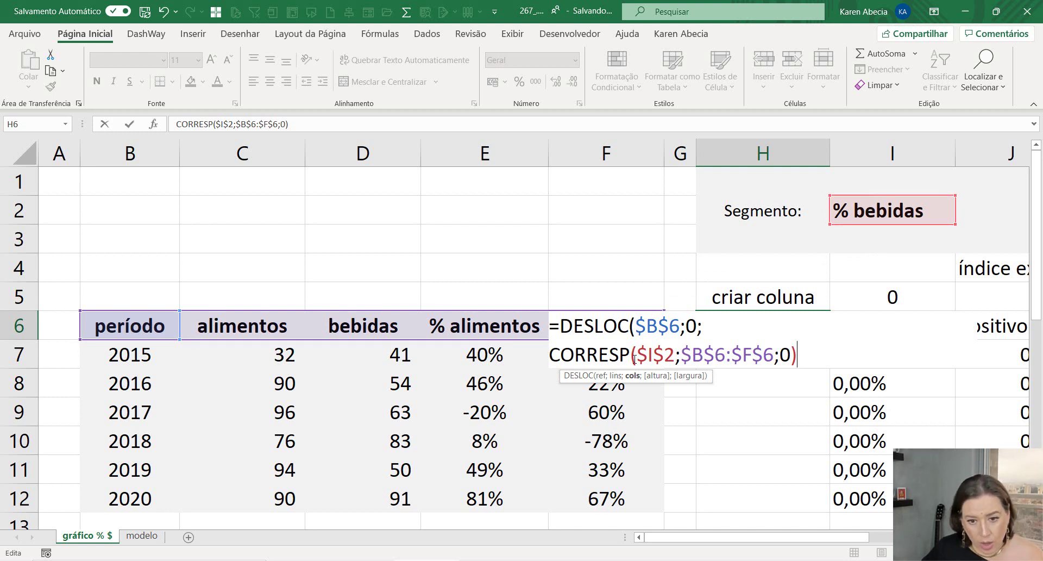
left_click_drag(635, 354, 773, 354)
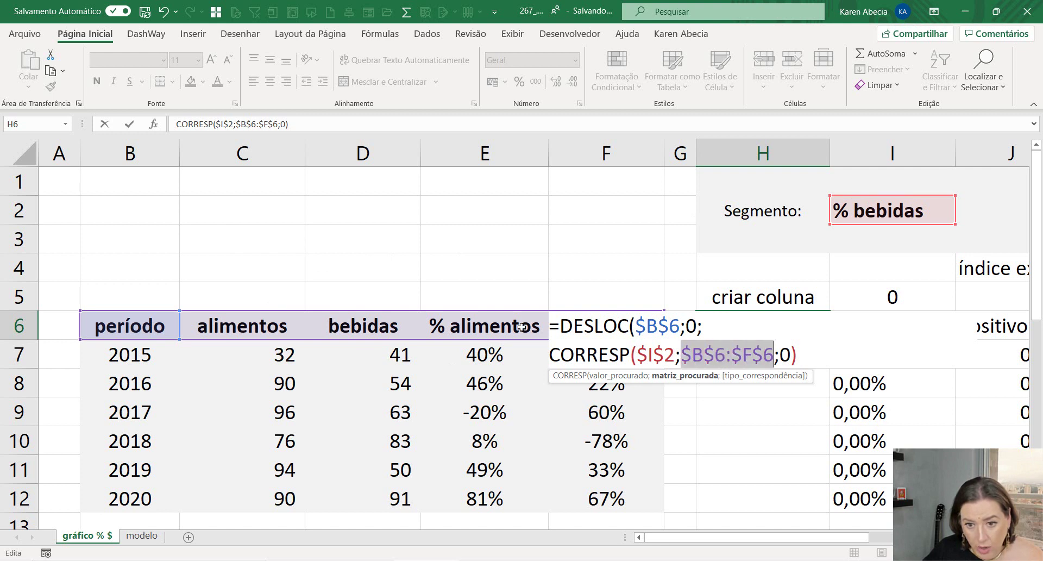
Change the CORRESP lookup range to $C$6:$F$6 and review its $I$2 and range arguments.
left_click_drag(227, 320, 586, 322)
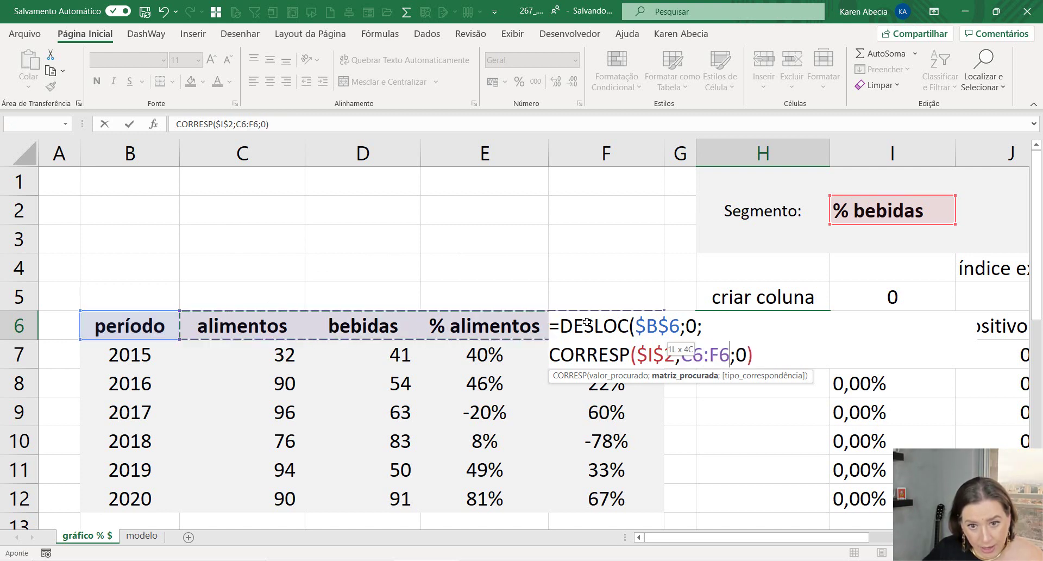
key("F4")
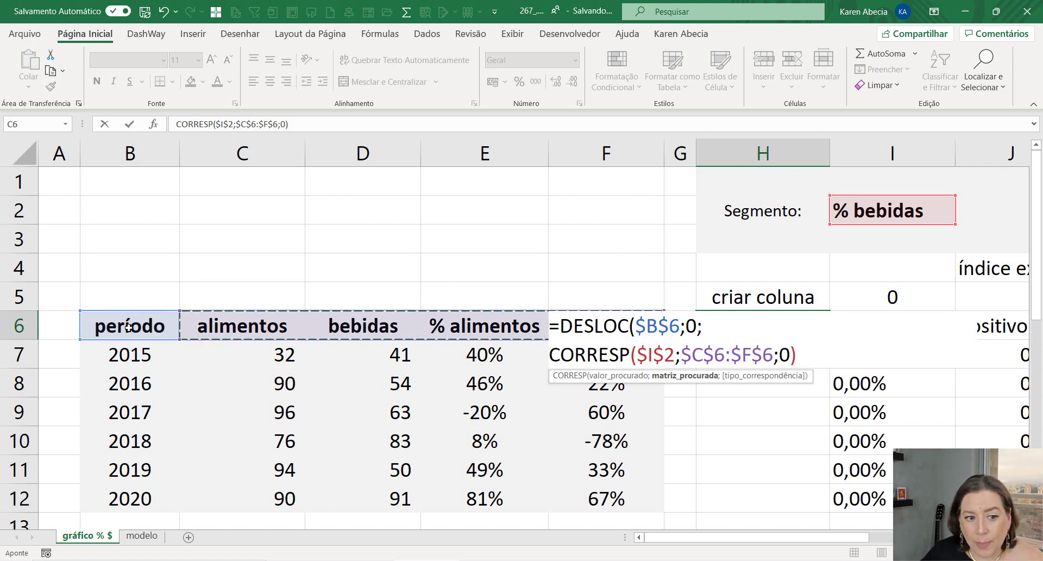
double_click(651, 326)
left_click(635, 327)
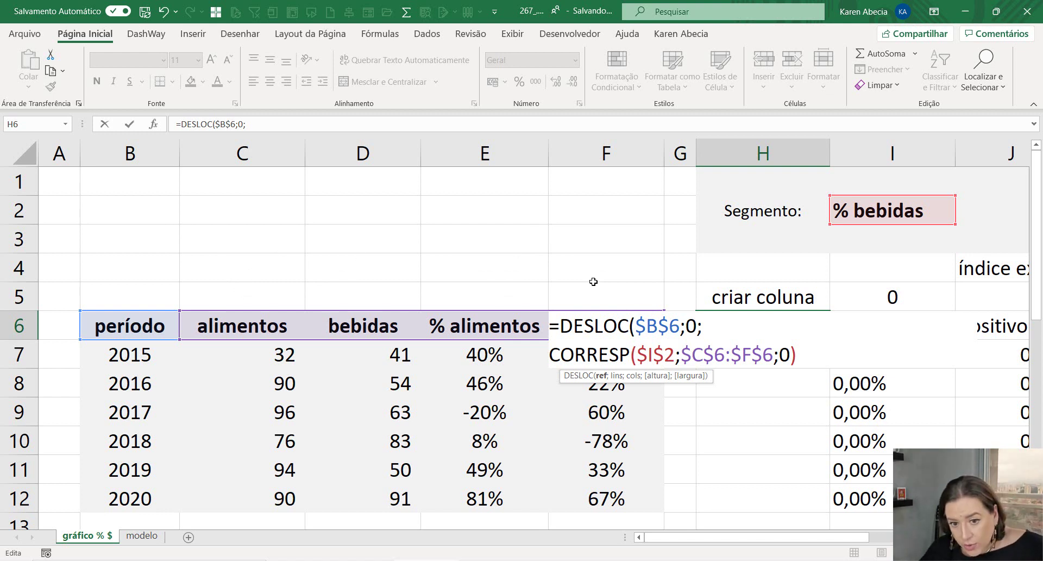
left_click_drag(550, 357, 797, 356)
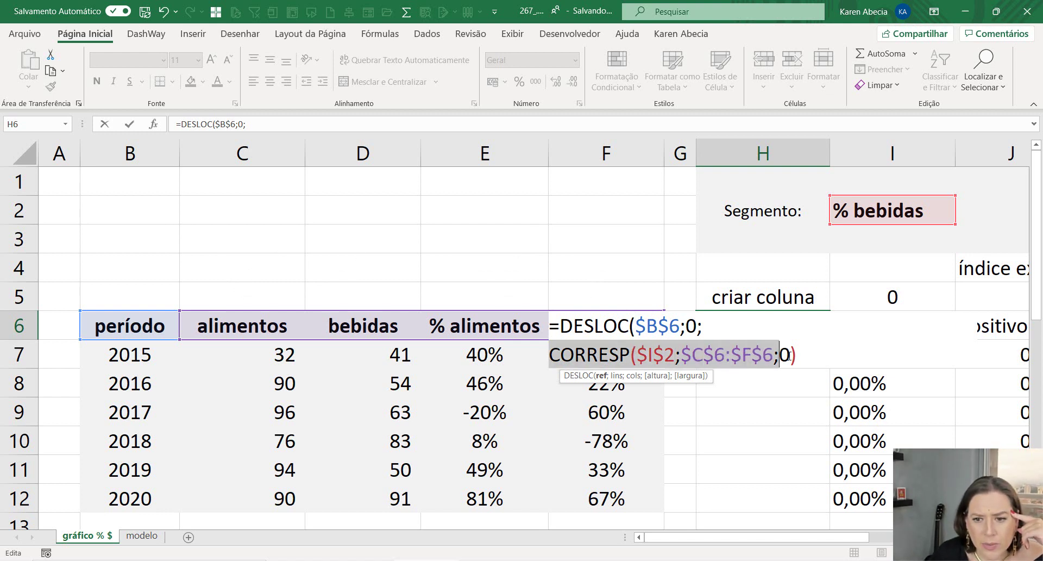
left_click(653, 356)
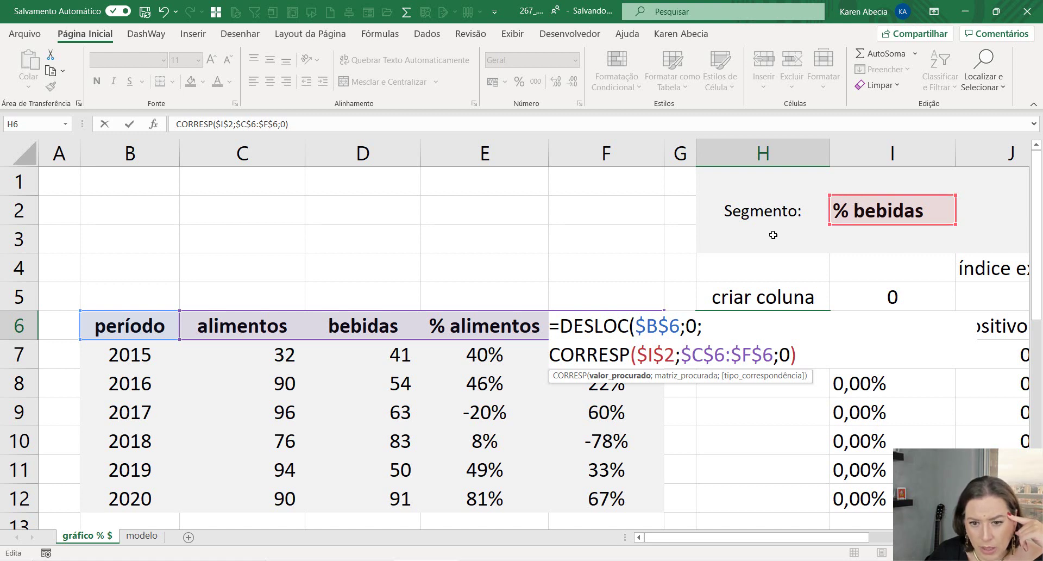
left_click_drag(688, 351, 761, 353)
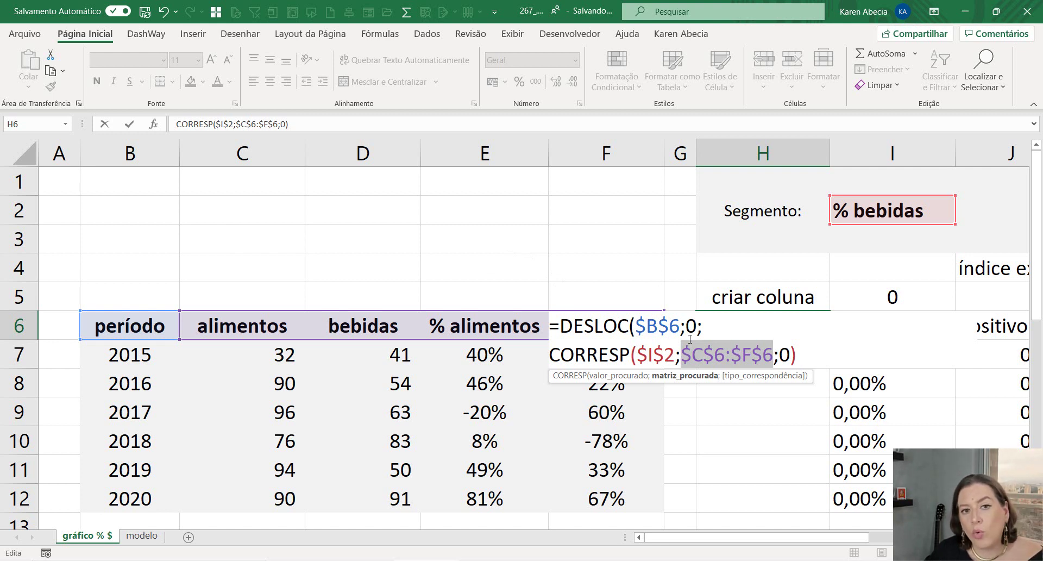
Review the DESLOC arguments: $B$6 reference, 0 row offset and the CORRESP column offset.
key("End")
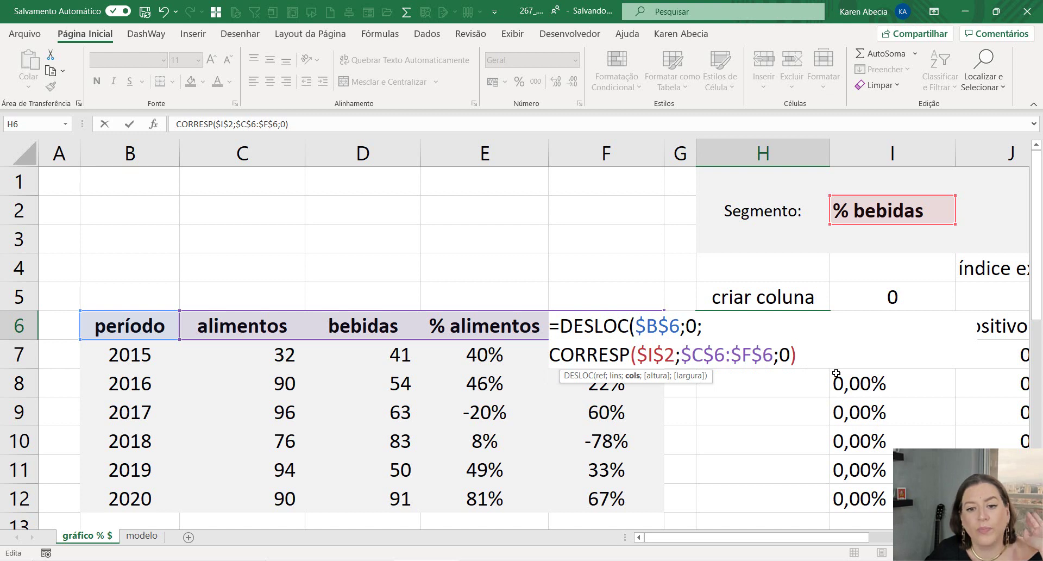
left_click(634, 328)
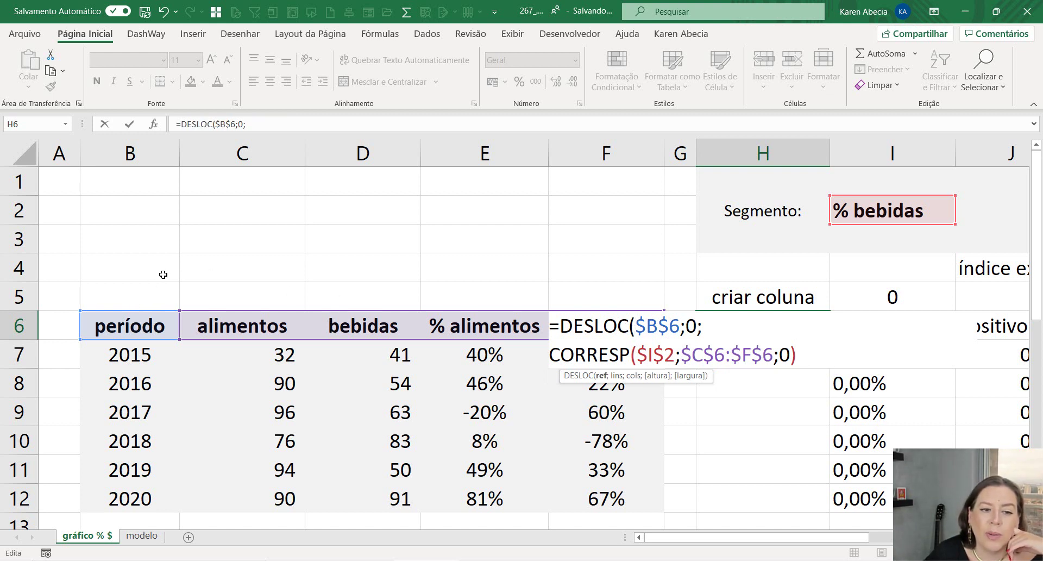
key("Down")
key("Home")
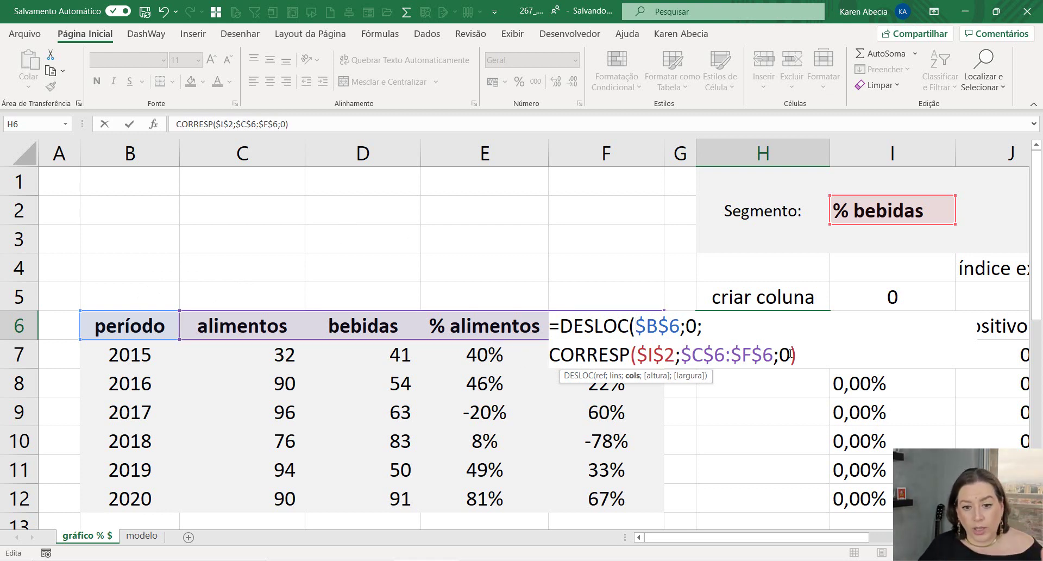
left_click_drag(634, 326, 679, 326)
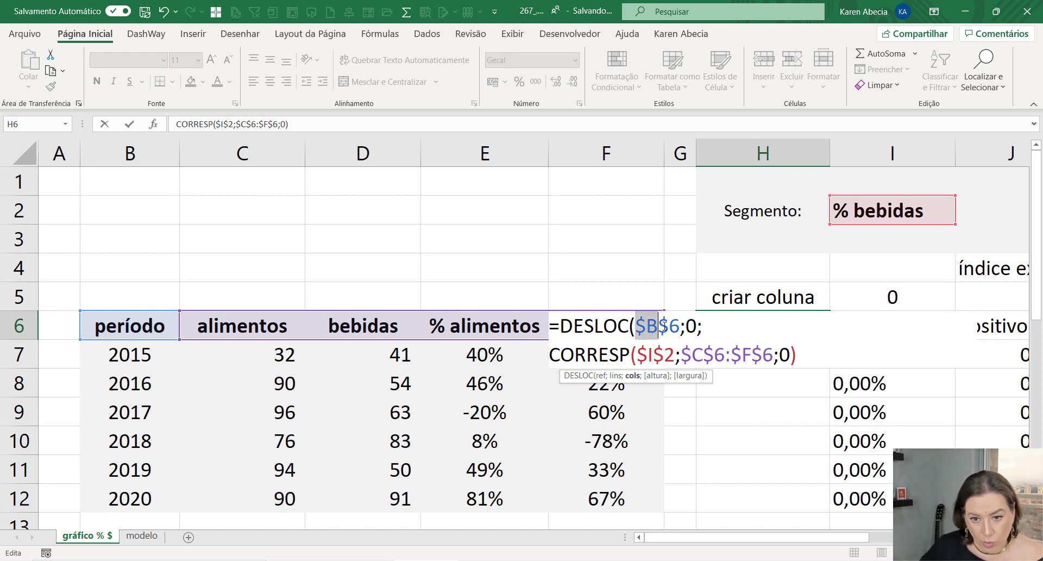
double_click(691, 326)
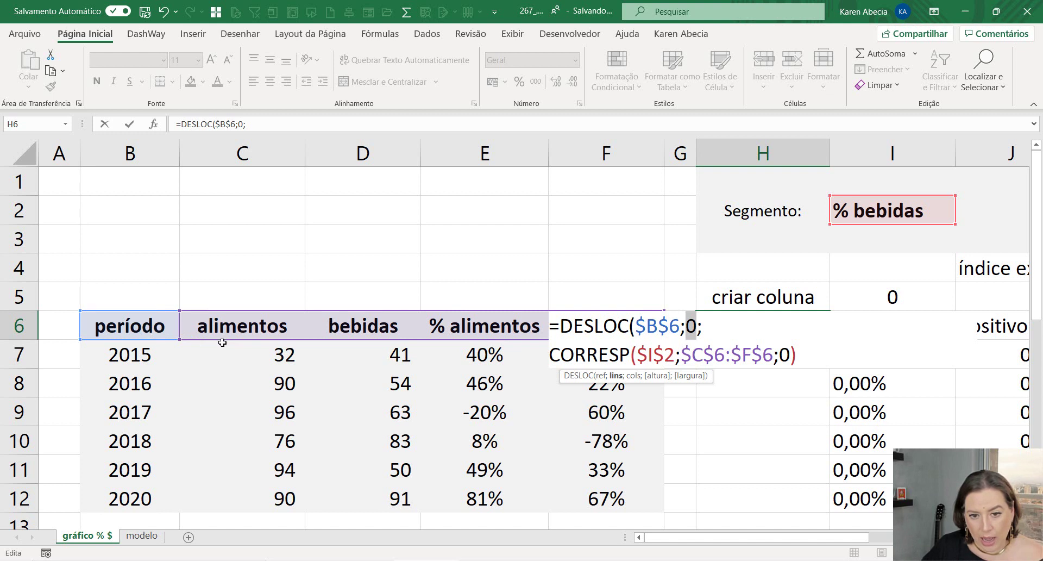
left_click_drag(560, 349, 797, 353)
left_click(808, 353)
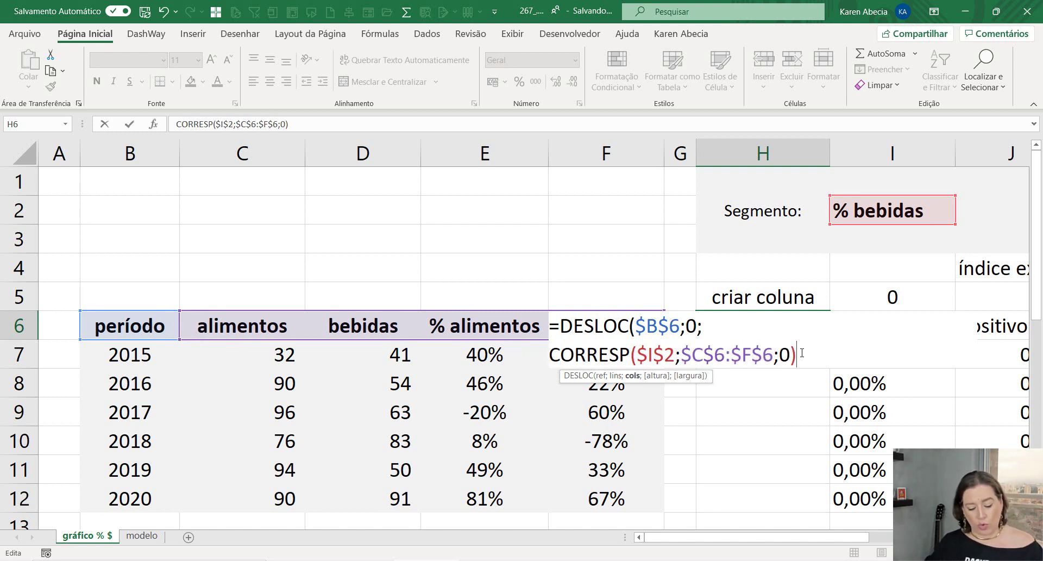
Add CONT.VALORES($B:$B) on a new line as the DESLOC height argument.
type(";")
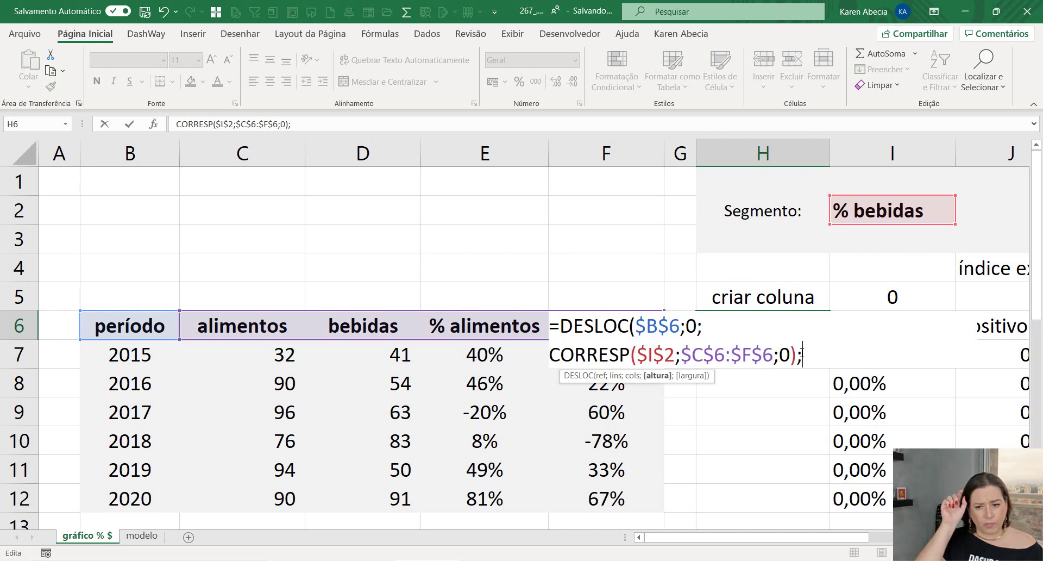
left_click(606, 377)
left_click(619, 376)
left_click(633, 375)
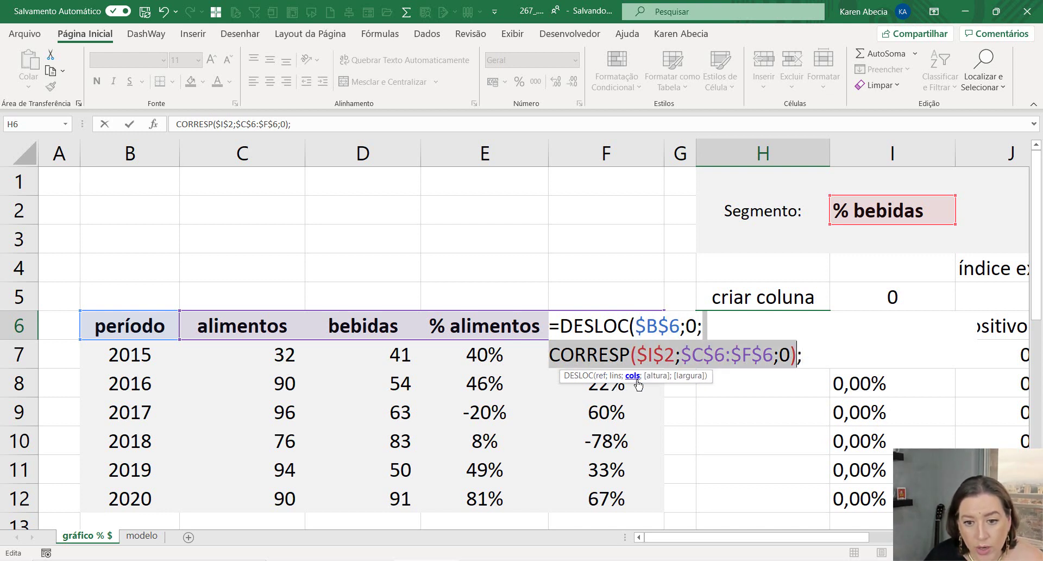
left_click(654, 378)
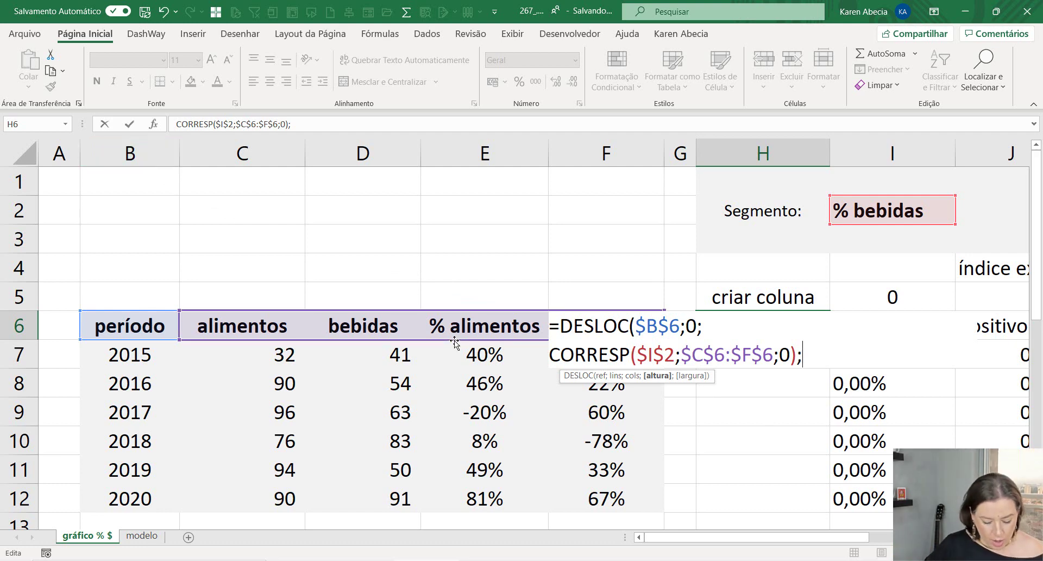
key("alt+Return")
type("c")
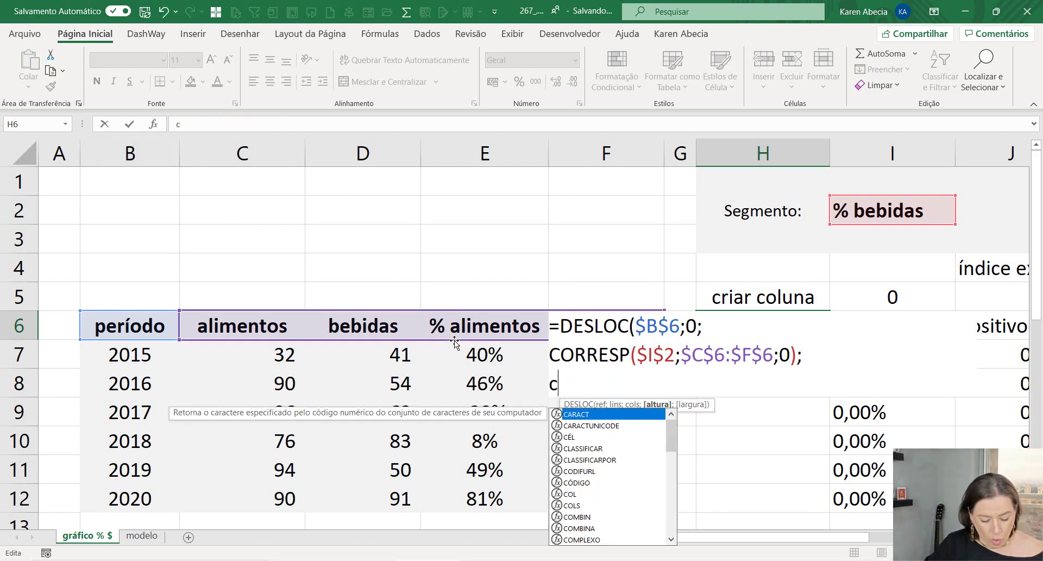
type("ont.valores")
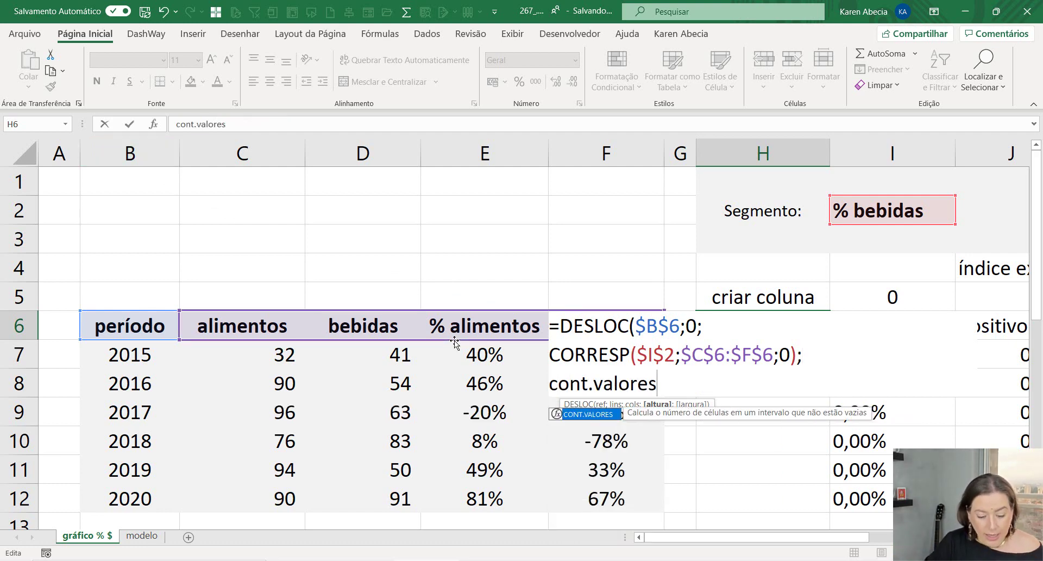
type("(")
left_click(132, 153)
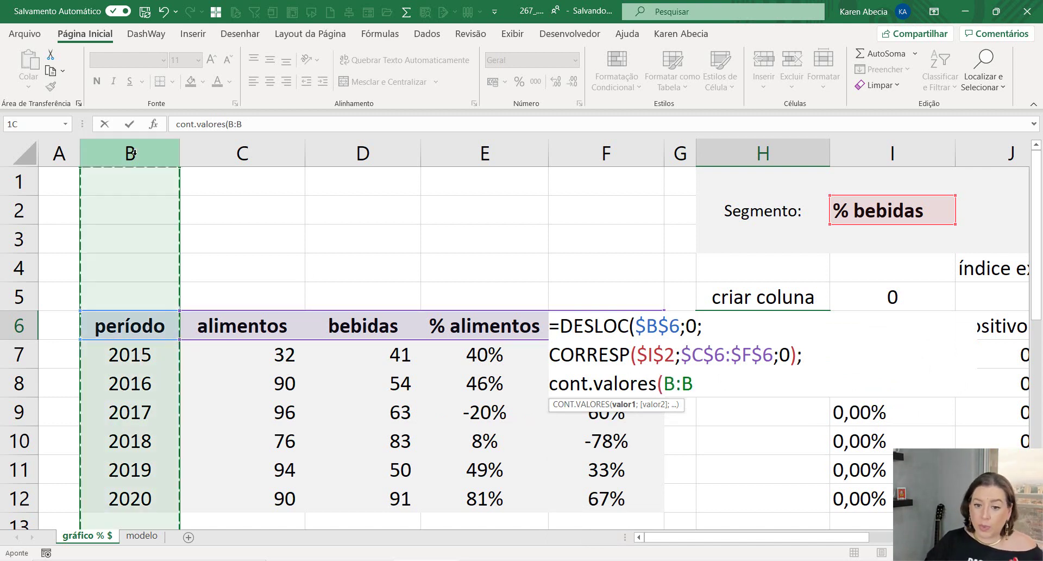
key("F4")
type(")")
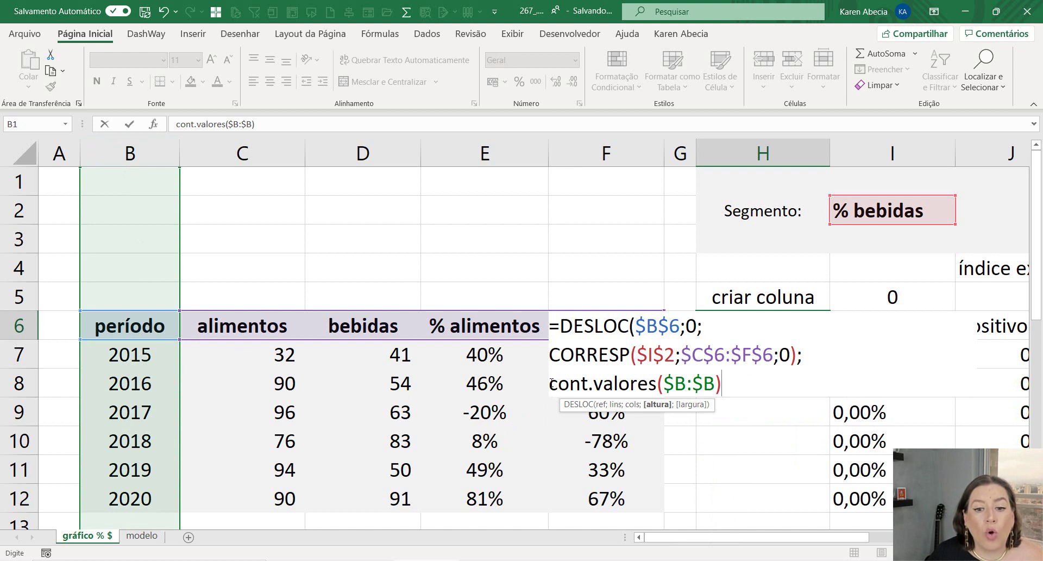
left_click_drag(550, 381, 728, 384)
left_click(729, 384)
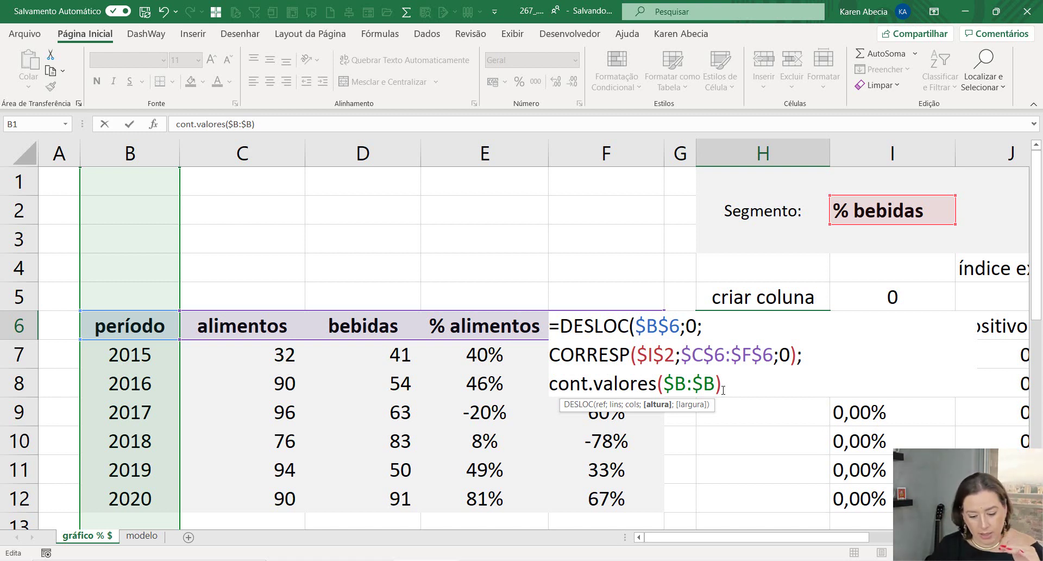
Add width 1, close DESLOC and commit the formula in H6.
type(";1")
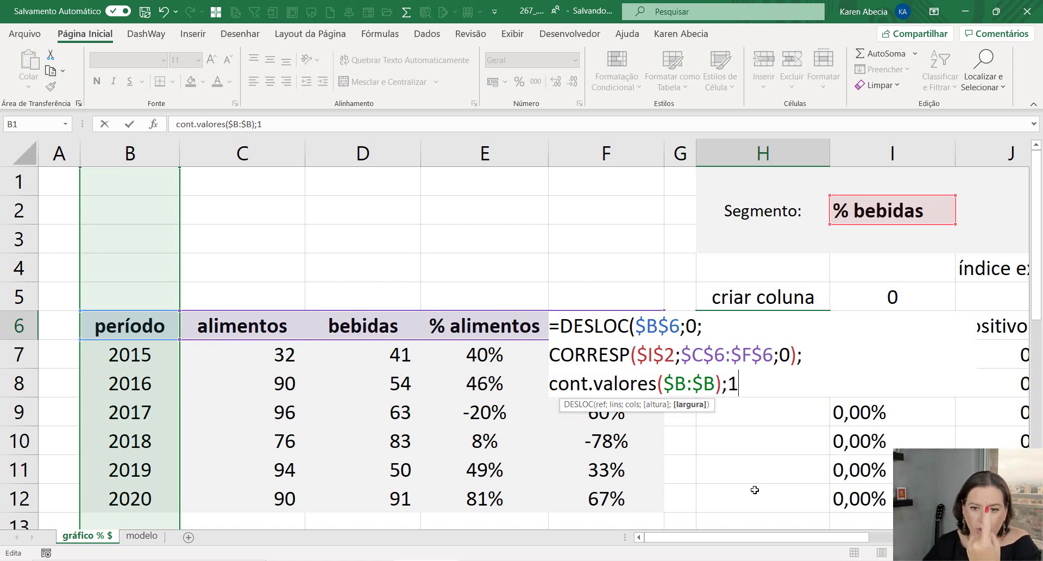
type(")")
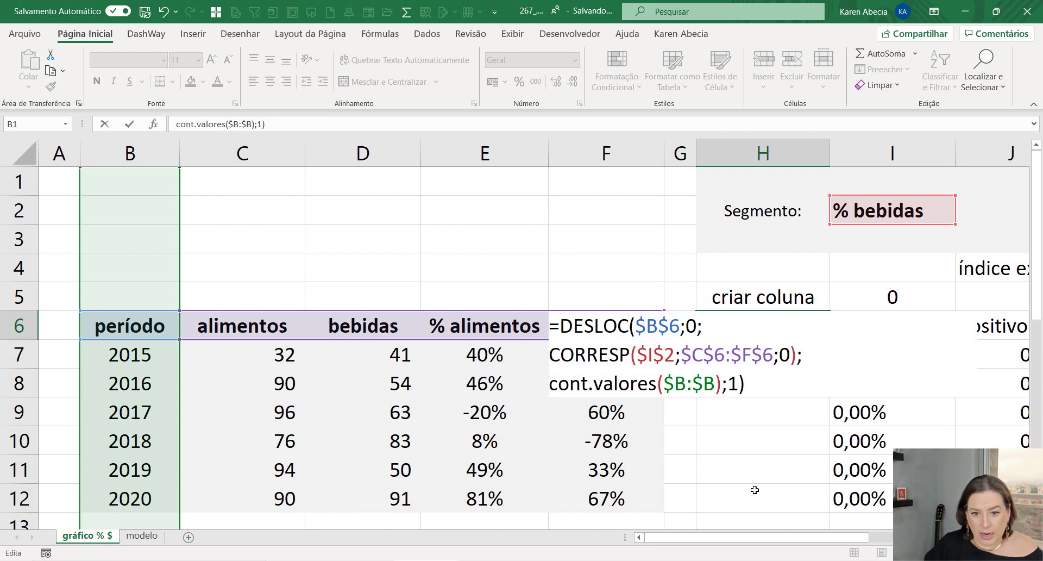
key("Return")
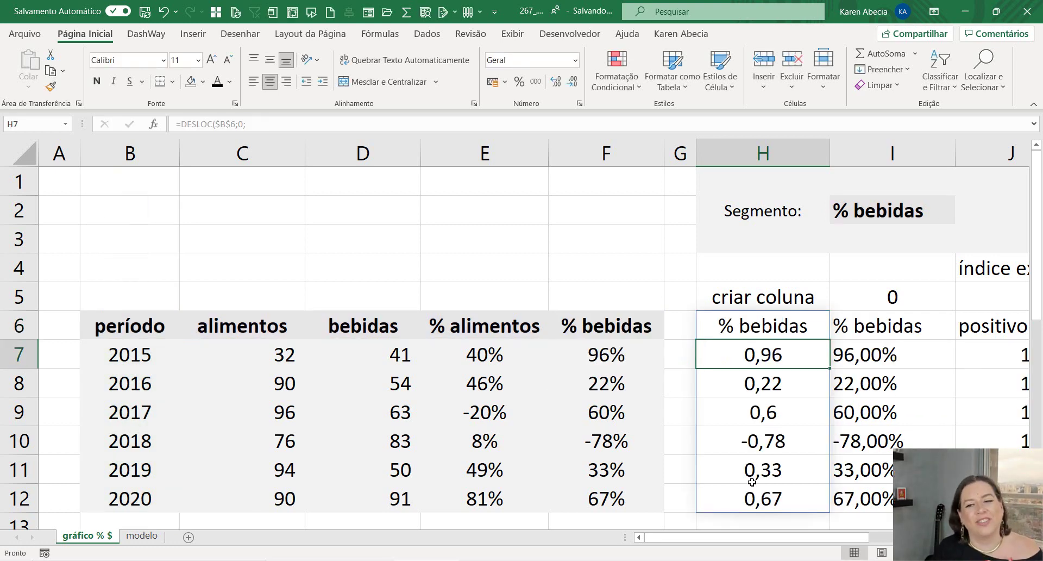
Choose alimentos from the Segmento dropdown in I2.
left_click(867, 221)
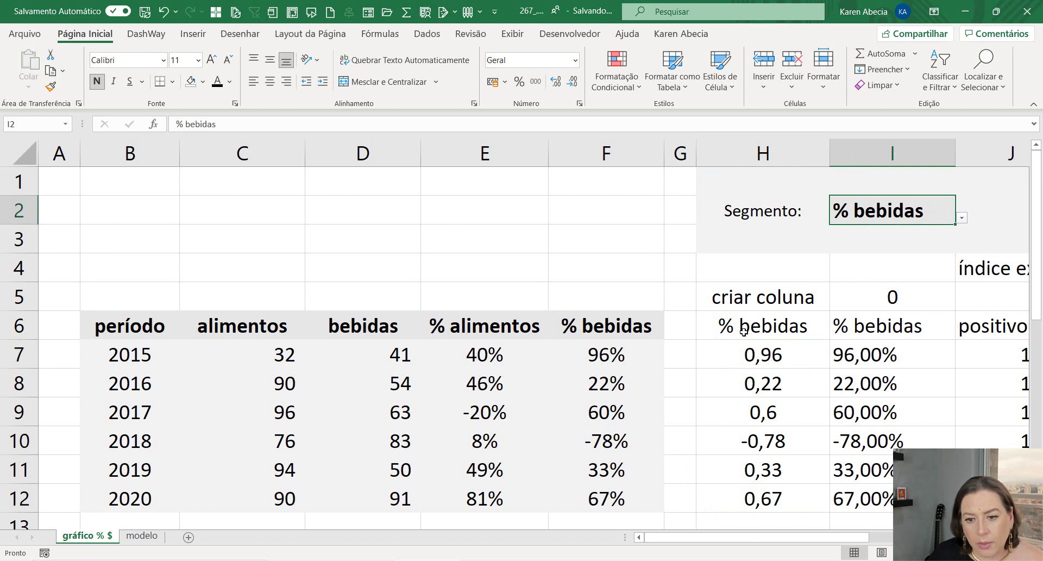
left_click(742, 349)
left_click_drag(601, 333, 603, 356)
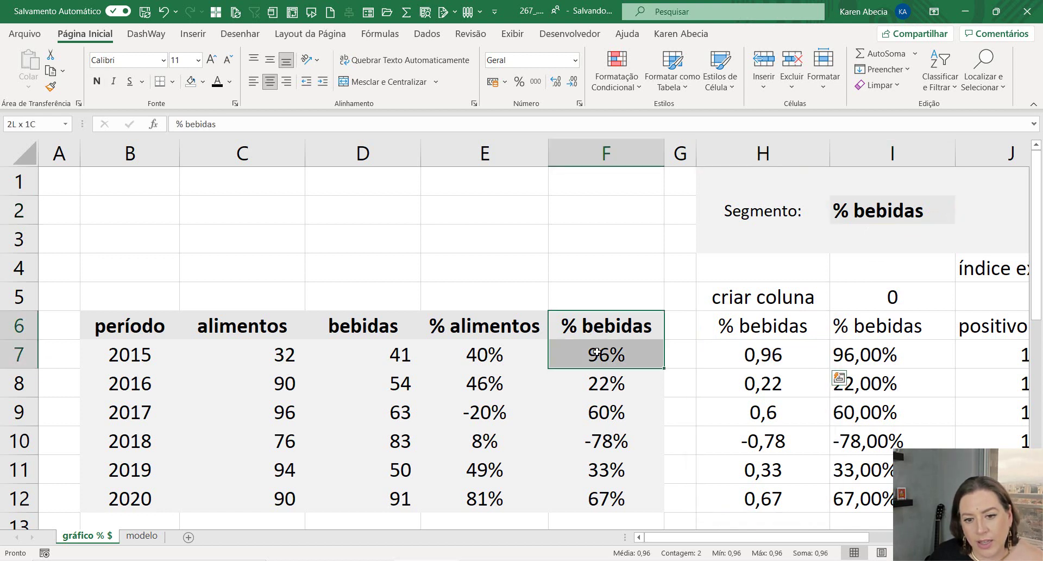
left_click(741, 344)
left_click(891, 211)
left_click(962, 218)
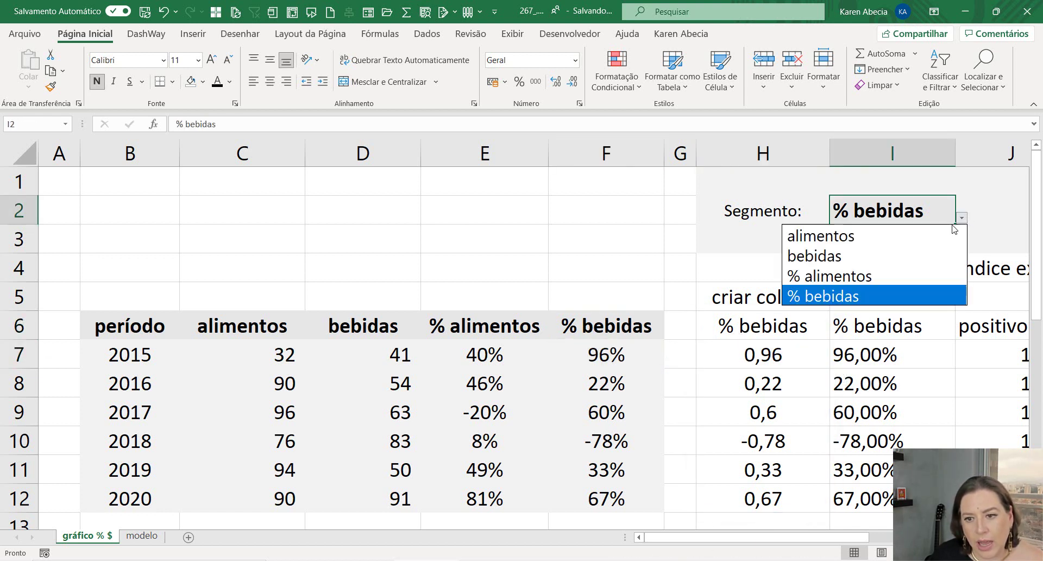
left_click(826, 236)
Compare the alimentos source values C7:C12 with the spilled helper results H6:H12.
left_click_drag(266, 326, 248, 381)
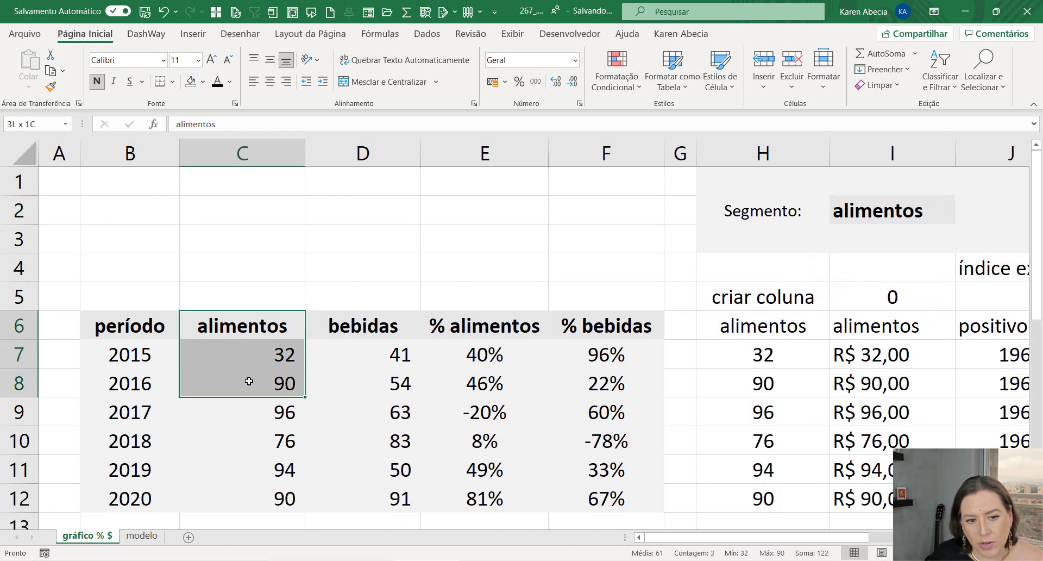
left_click_drag(774, 340, 721, 372)
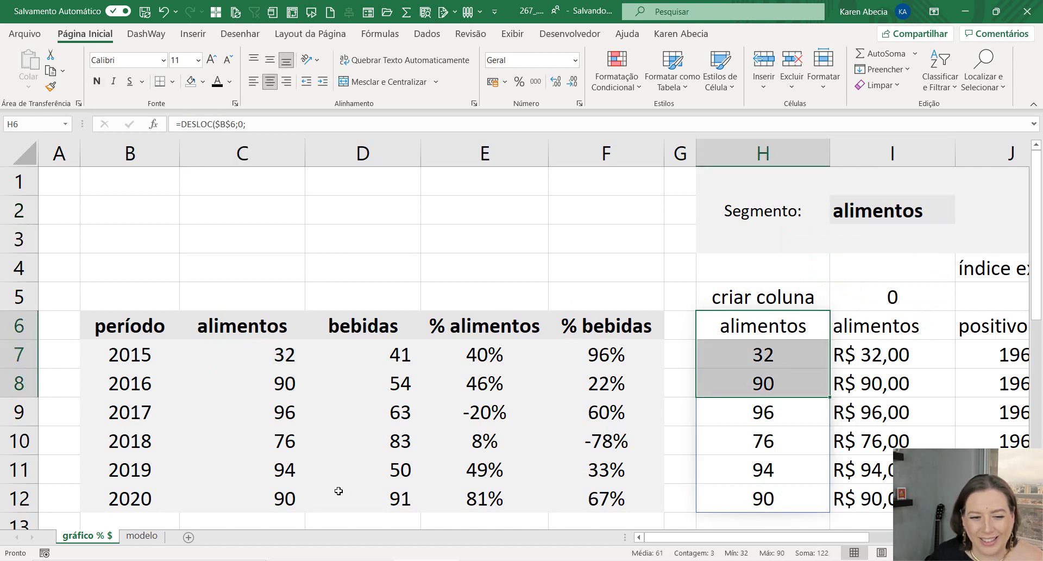
mouse_move(272, 497)
left_mouse_down()
mouse_move(276, 334)
mouse_move(575, 320)
left_mouse_up()
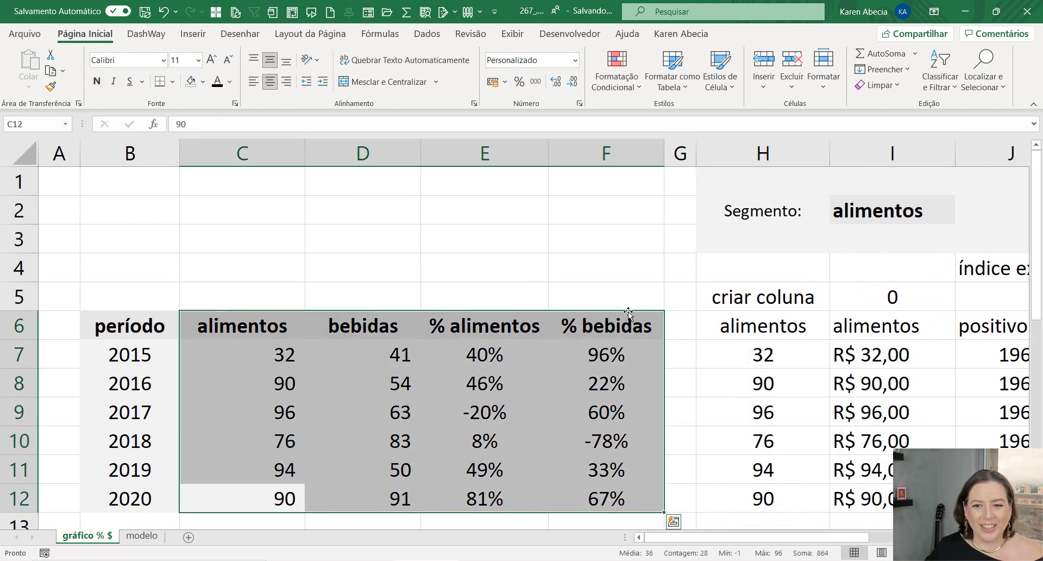
left_click(727, 303)
left_click(663, 303)
left_click(673, 300)
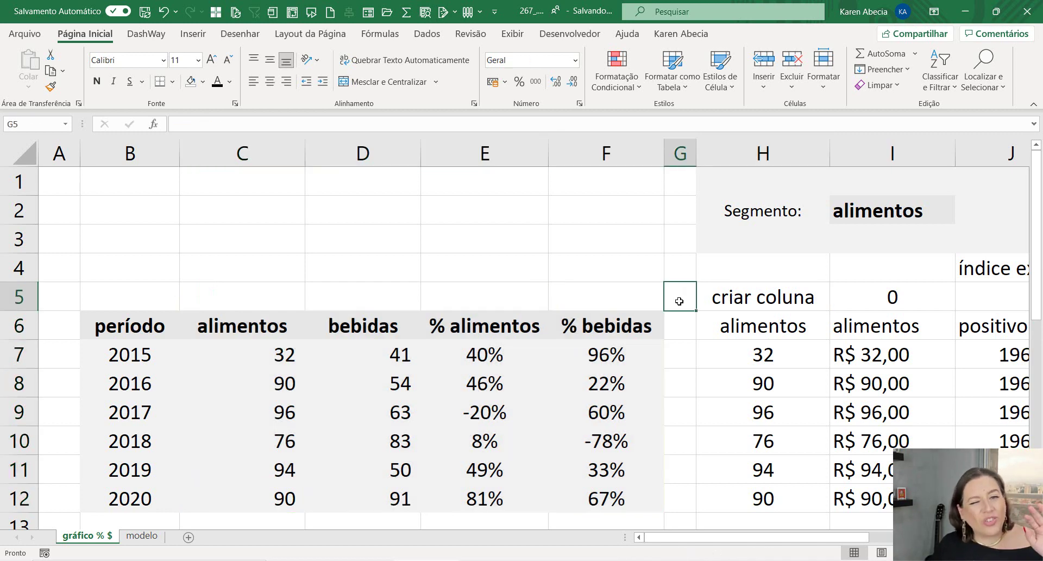
left_click(702, 296)
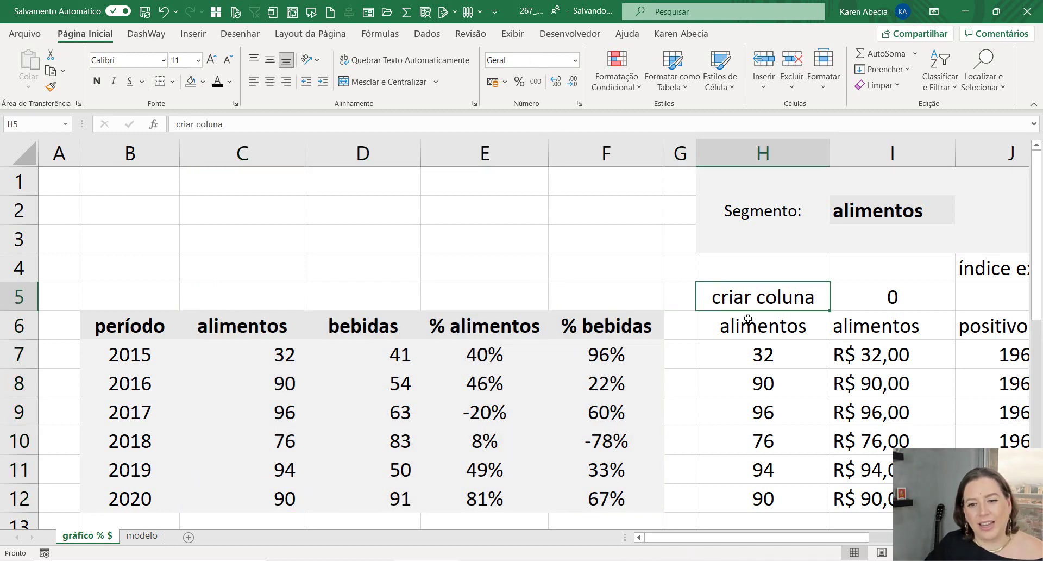
key("shift+Down")
key("shift+Down")
key("shift+Down")
left_click(702, 296)
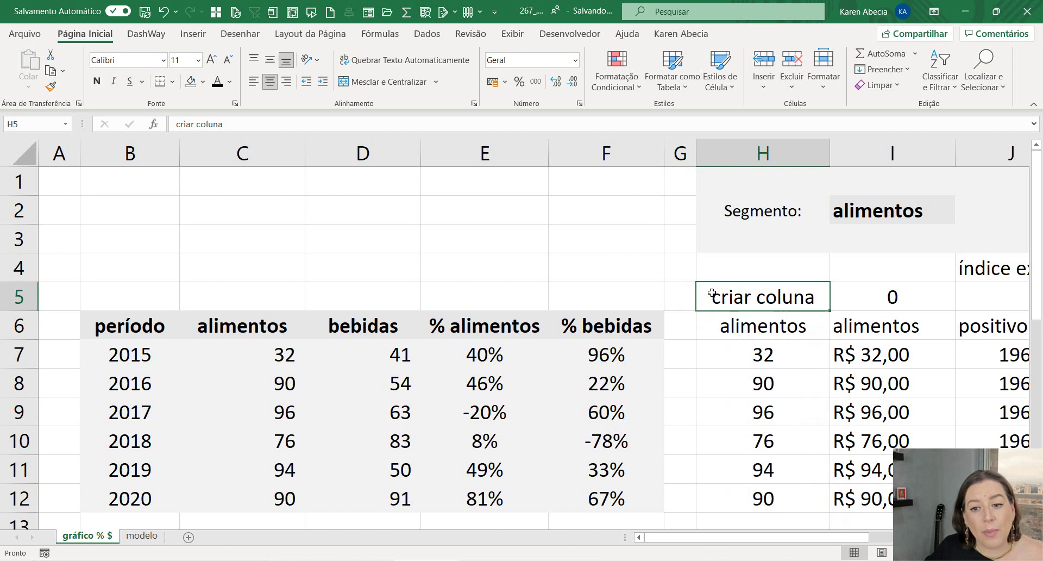
left_click(715, 321)
left_click_drag(715, 322, 737, 494)
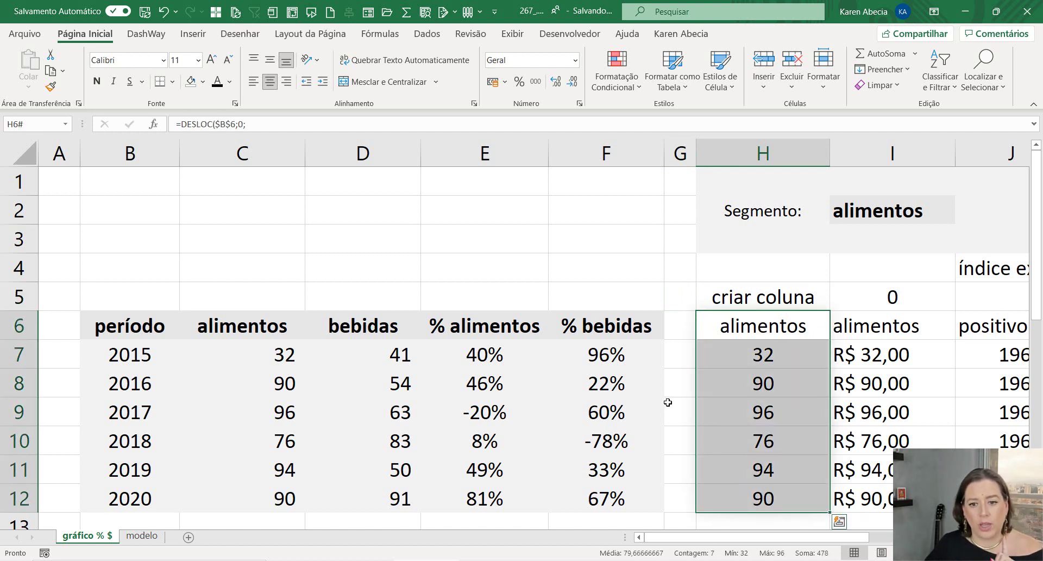
left_click(678, 305)
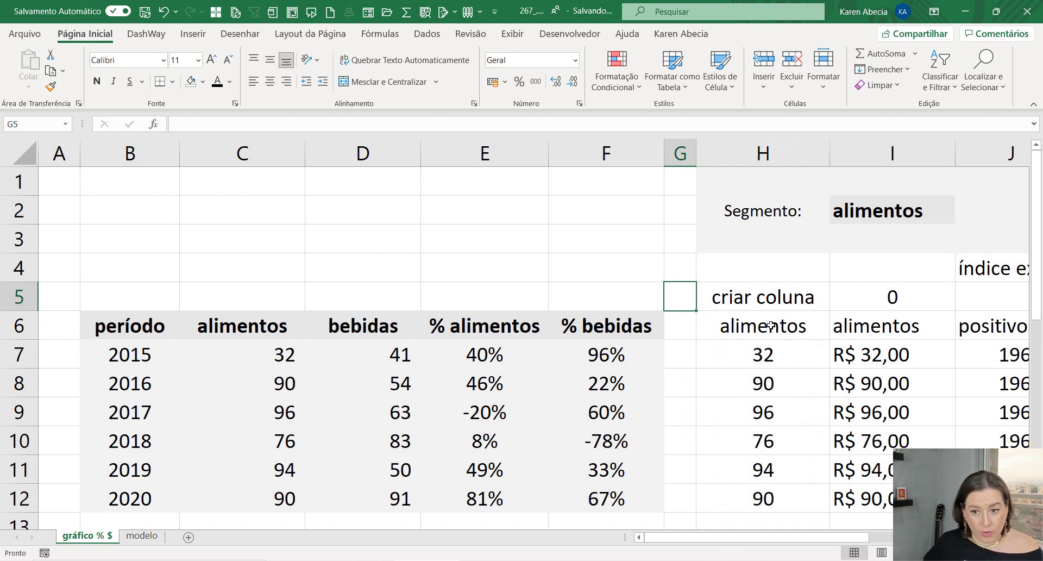
left_click(885, 308)
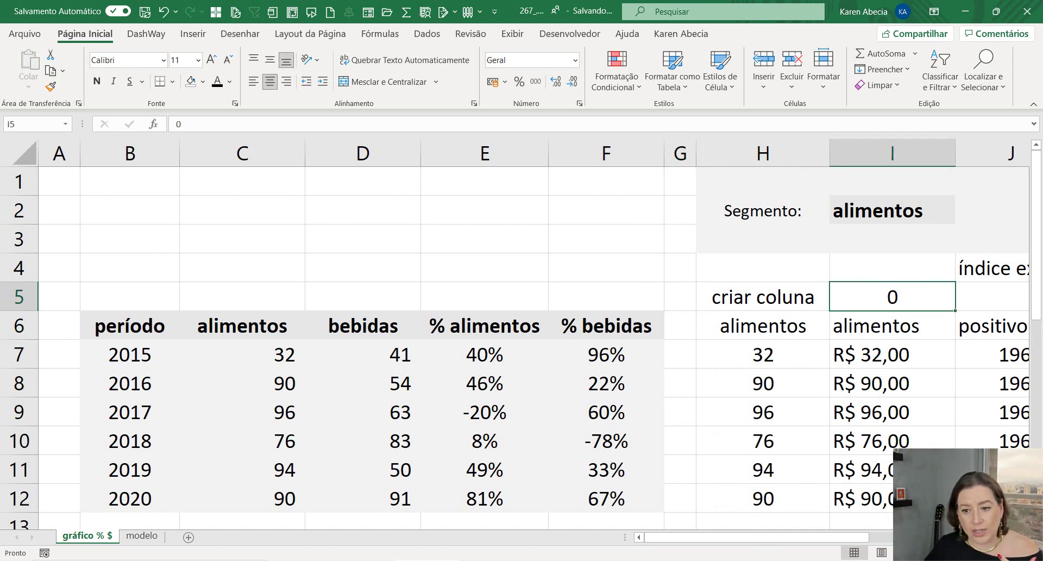
Label cell I5 'formatar'.
scroll(532, 336, "right", 2)
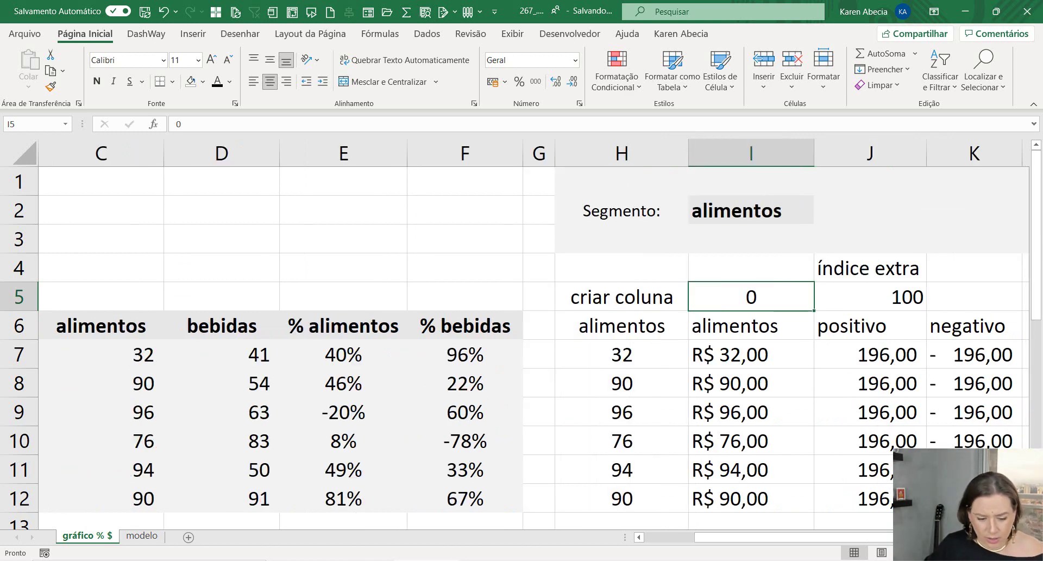
type("foprnatara")
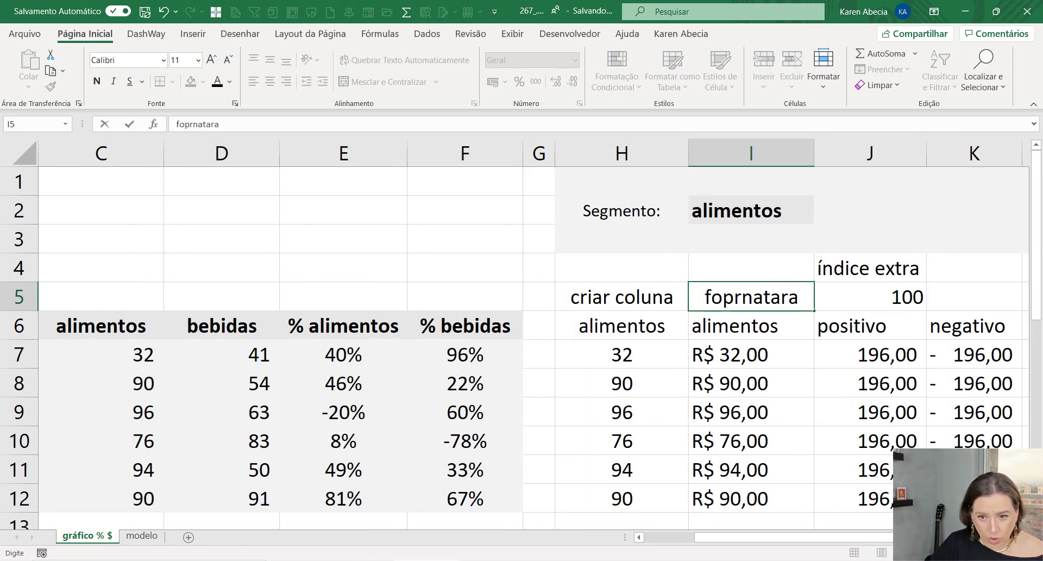
key("Escape")
type("formatar")
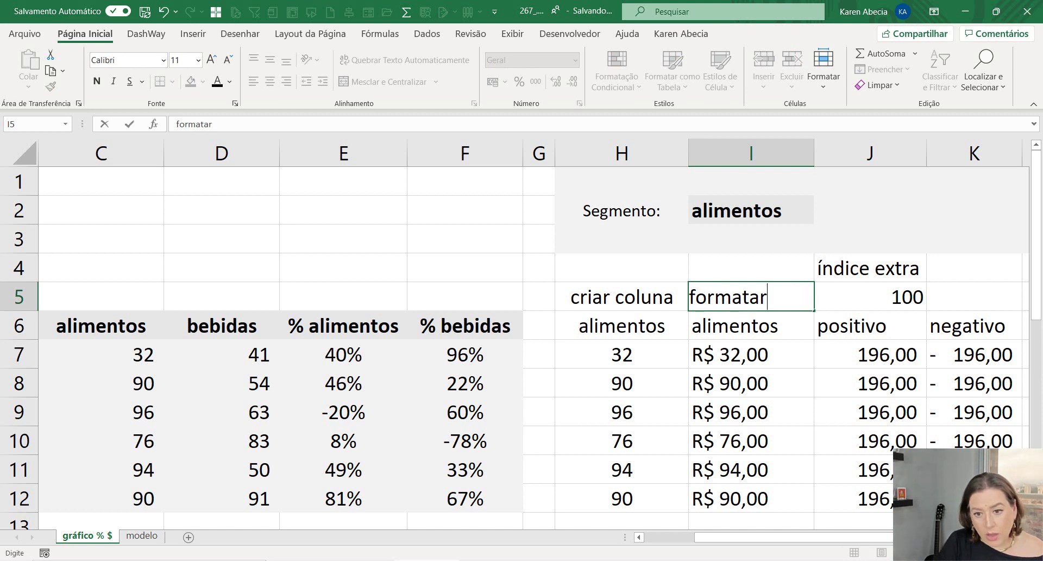
key("Return")
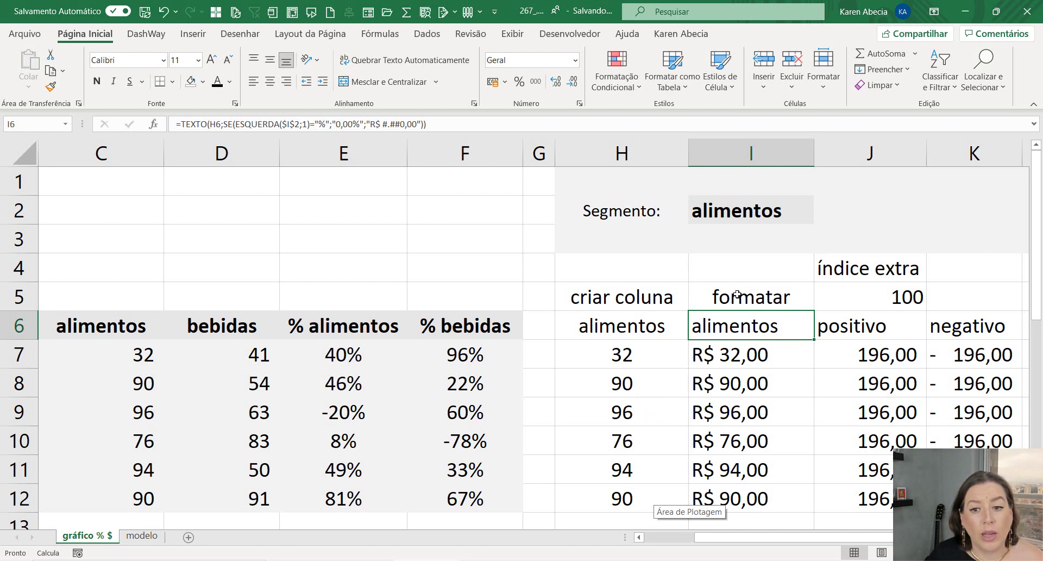
Switch the Segmento choice in I2 to % alimentos.
left_click(750, 215)
left_click(820, 218)
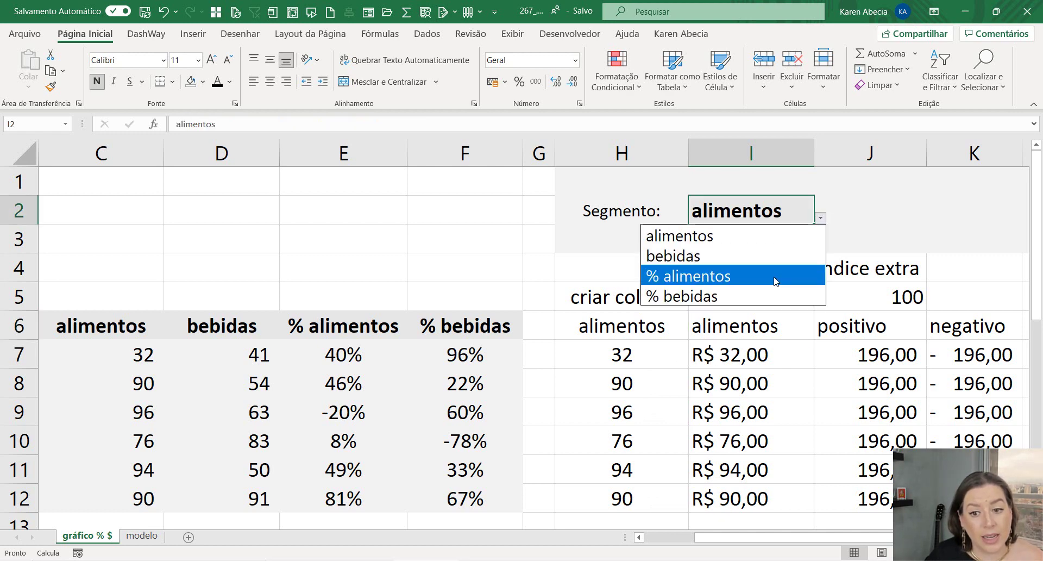
left_click(776, 281)
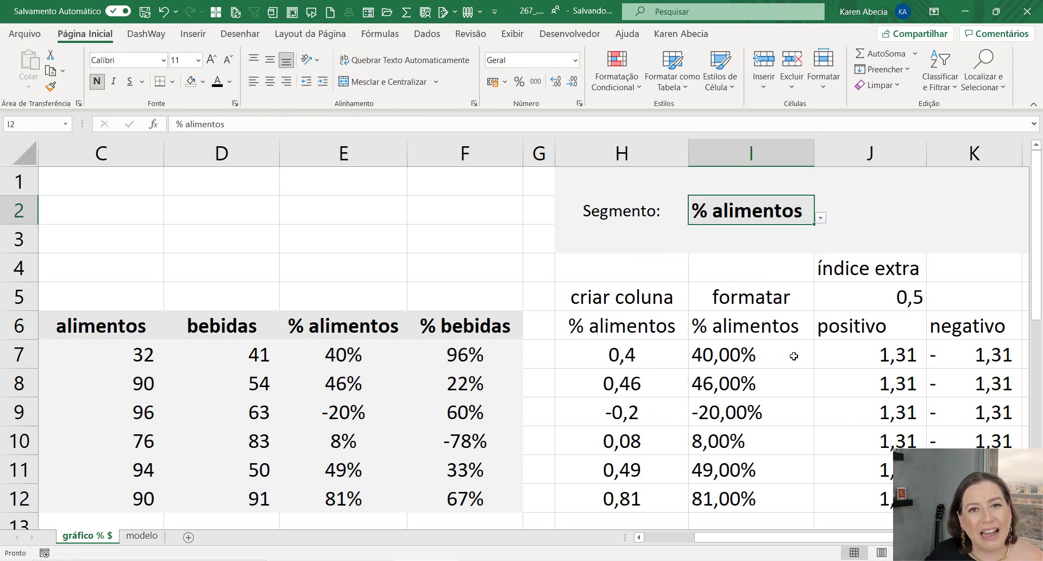
left_click(776, 291)
left_click(777, 323)
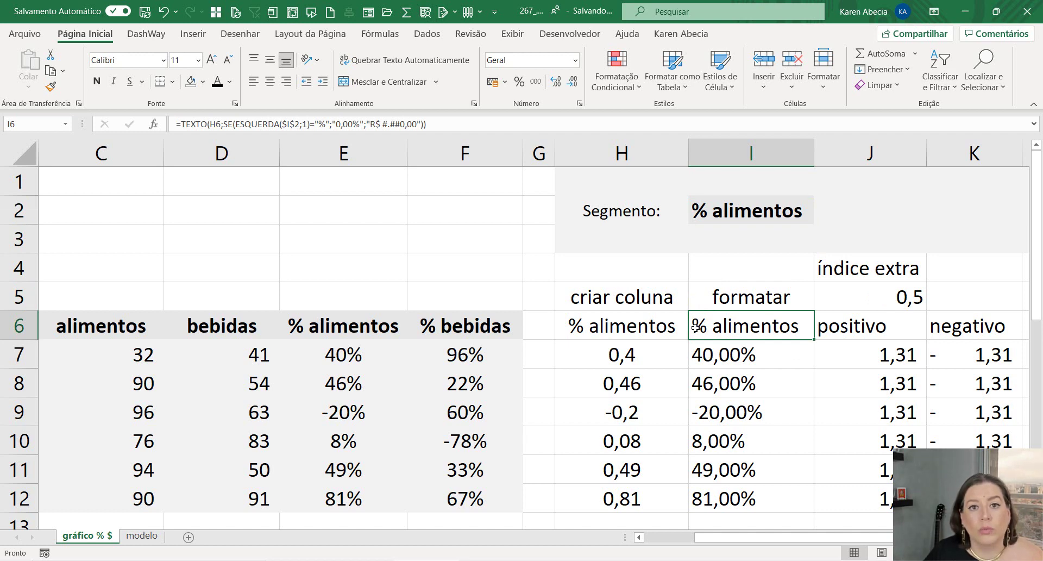
Confirm the I6 formatting formula, then clear I6 and check the formatted values in I7:I12.
double_click(695, 327)
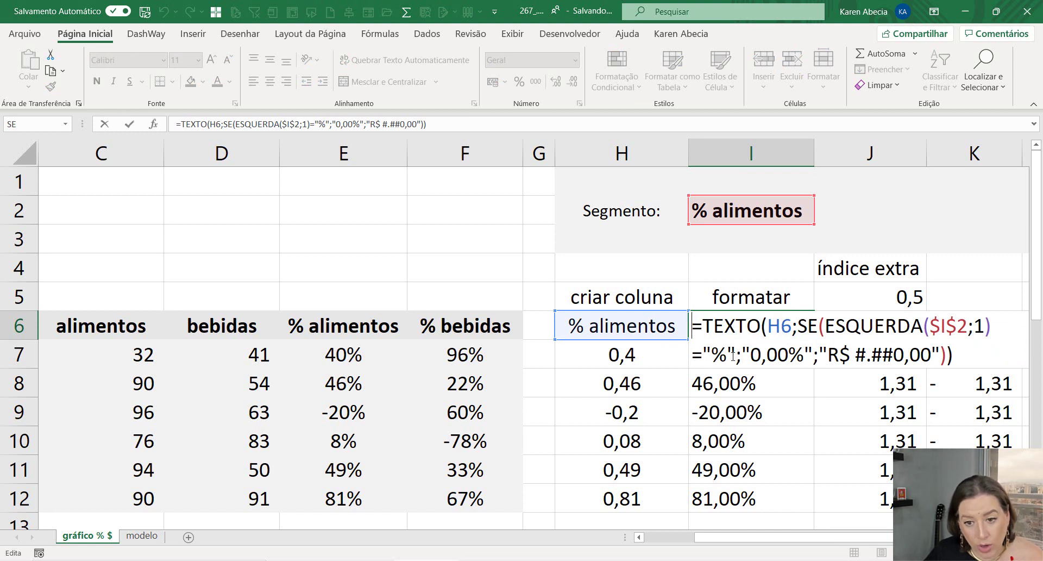
mouse_move(741, 356)
left_mouse_down()
mouse_move(950, 353)
mouse_move(941, 351)
left_mouse_up()
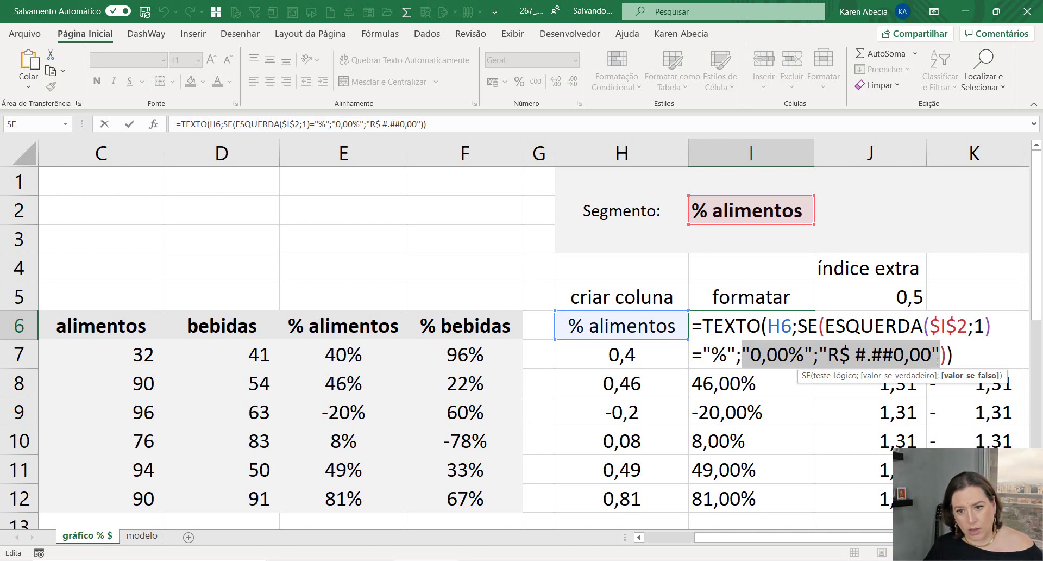
key("ctrl+Return")
key("Delete")
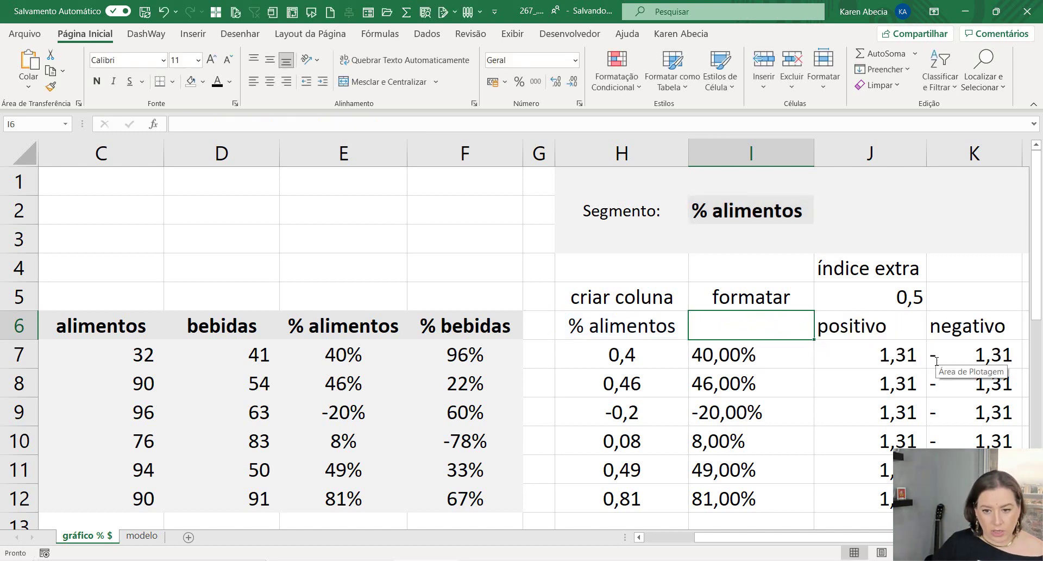
key("Down")
key("ctrl+shift+Down")
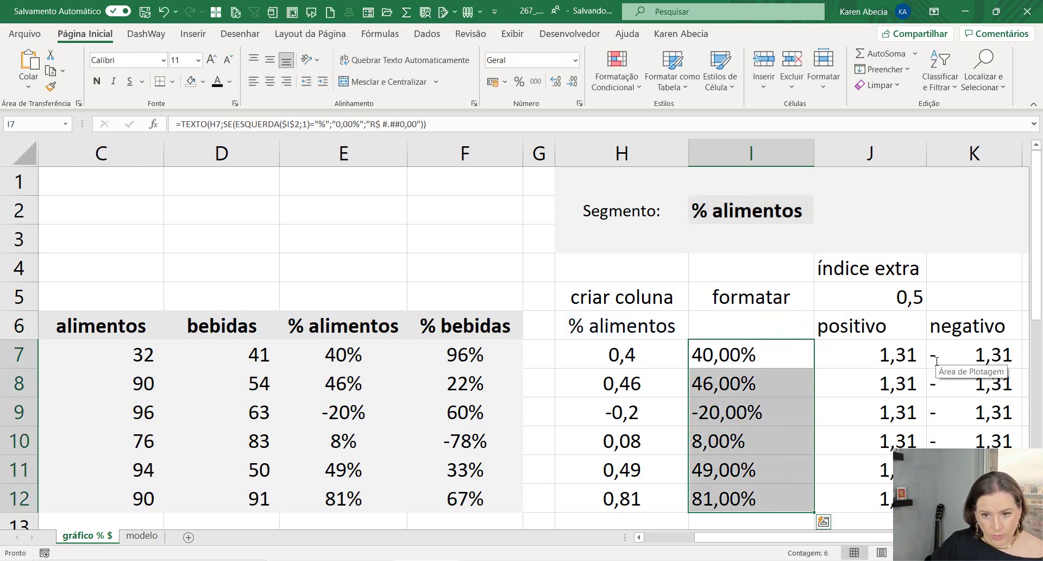
key("Up")
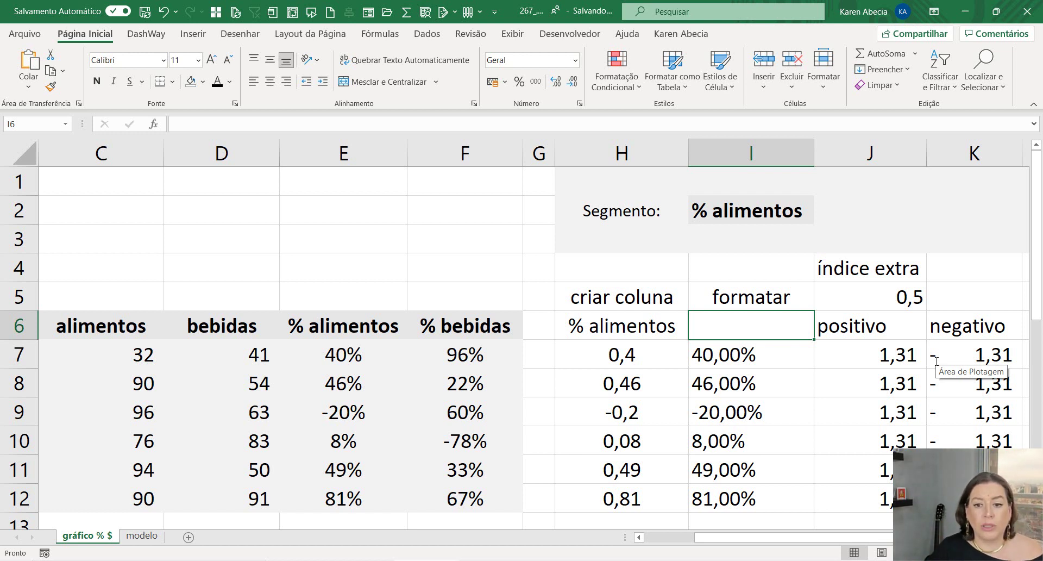
Check the Segmento value in I2 against the C6 and D6 headers and the I7 label.
left_click(712, 211)
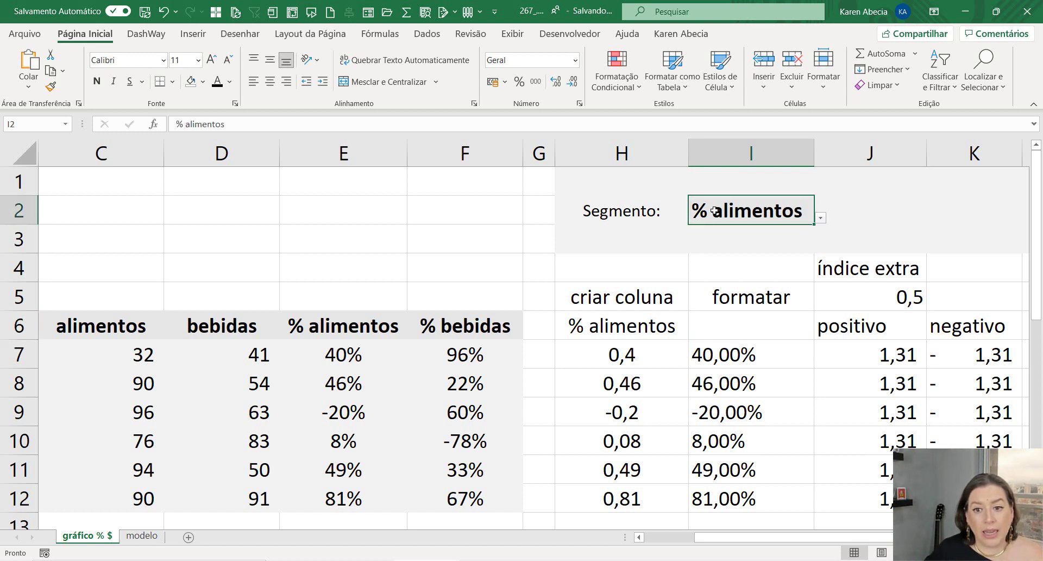
left_click(712, 337)
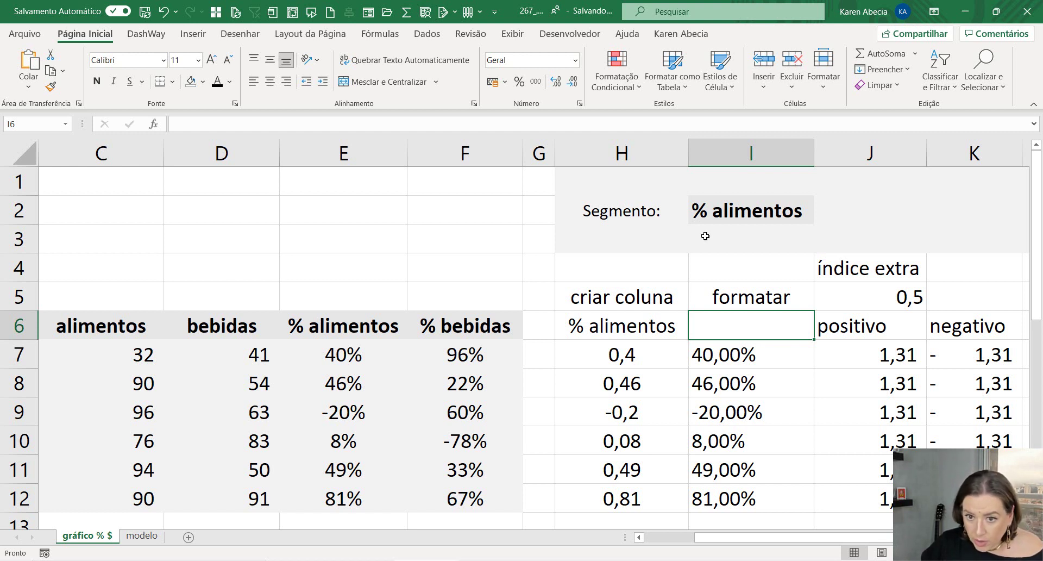
left_click(702, 214)
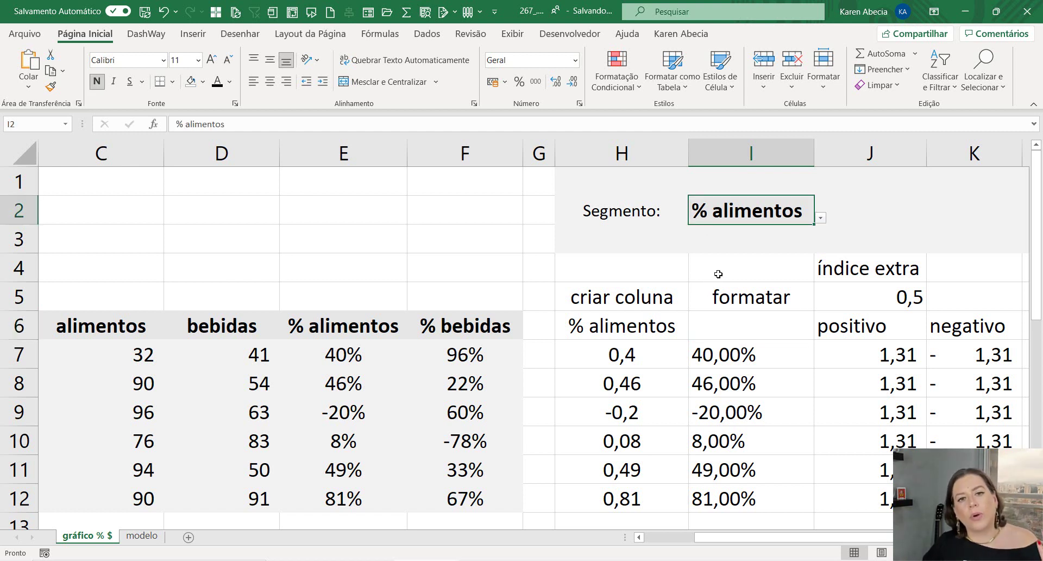
left_click(191, 329)
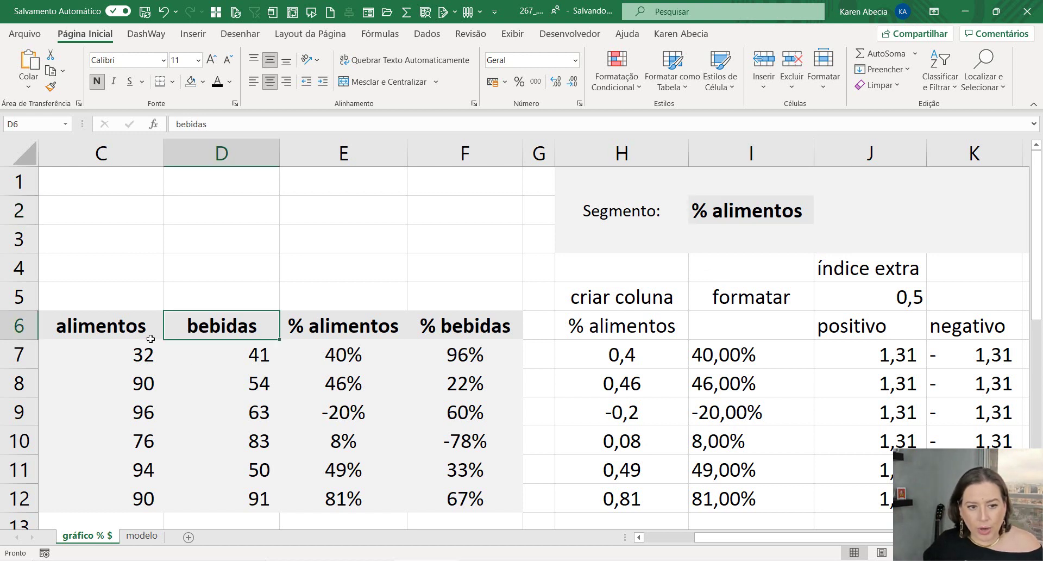
left_click(143, 337)
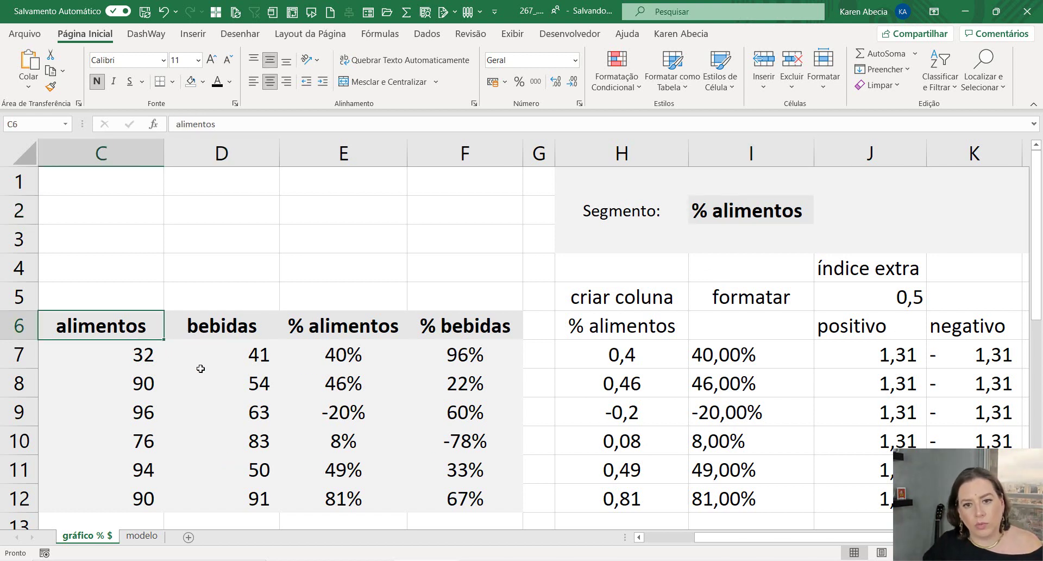
left_click(722, 352)
left_click(754, 334)
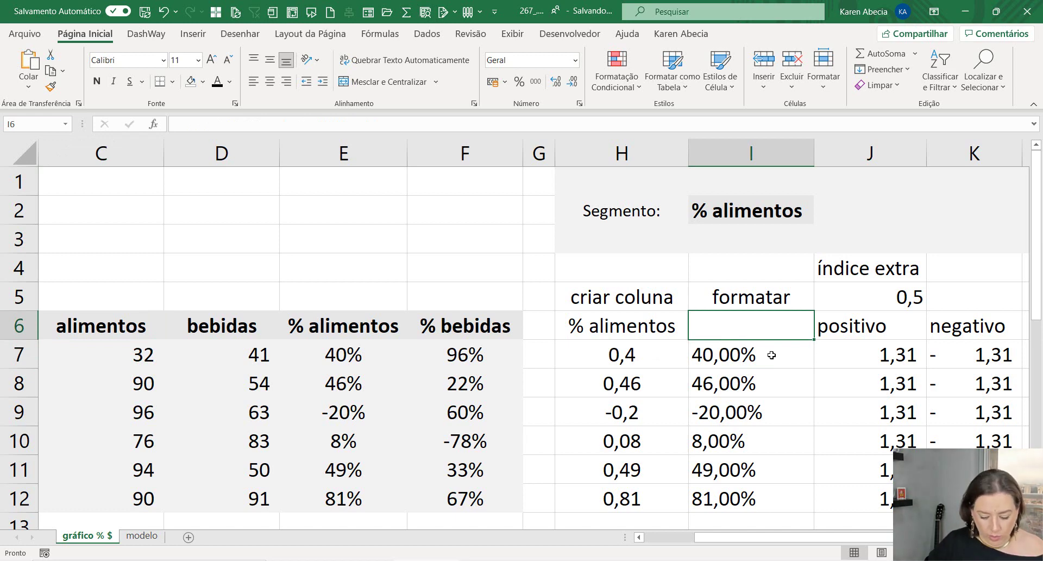
Start a =TEXTO( formula in I6 using H6 as the value to format.
type("=-")
key("BackSpace")
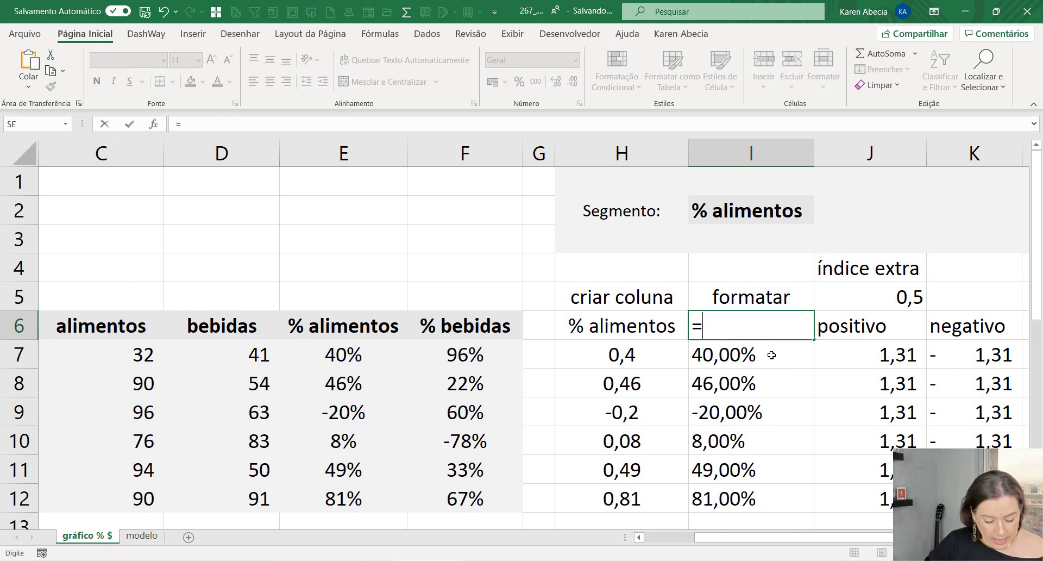
type("text")
key("Tab")
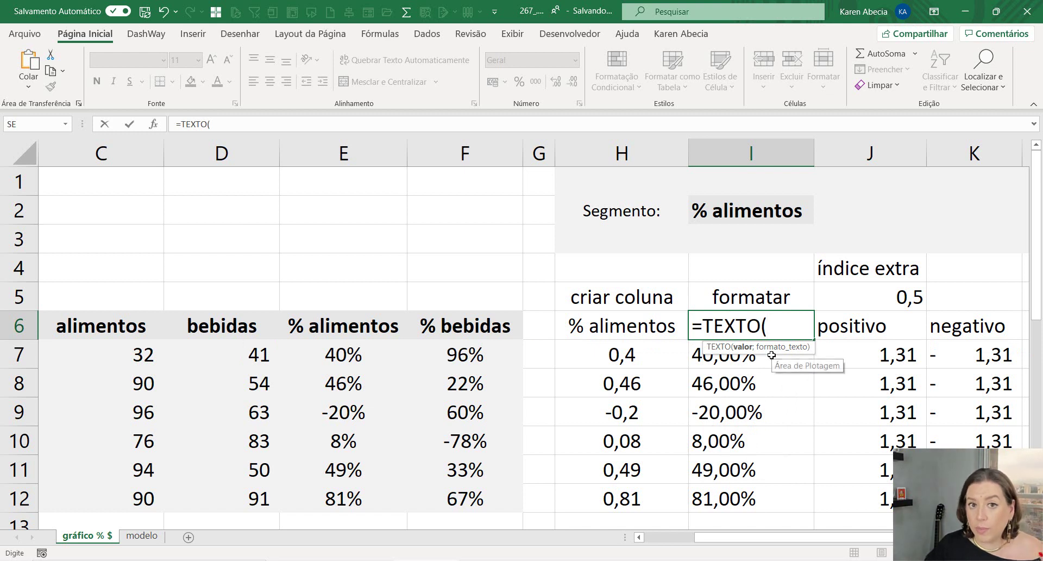
left_click(772, 326)
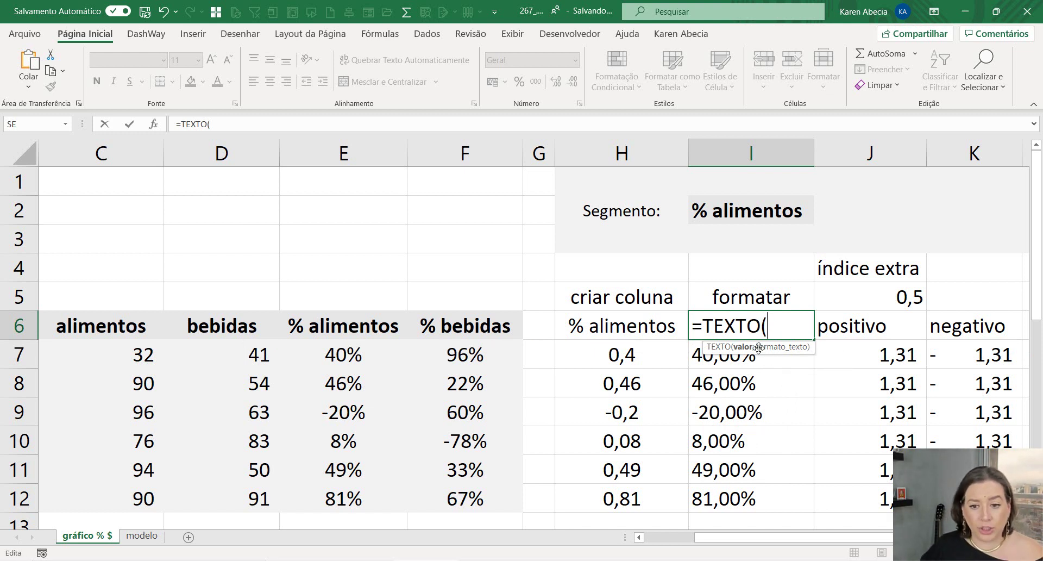
left_click(624, 326)
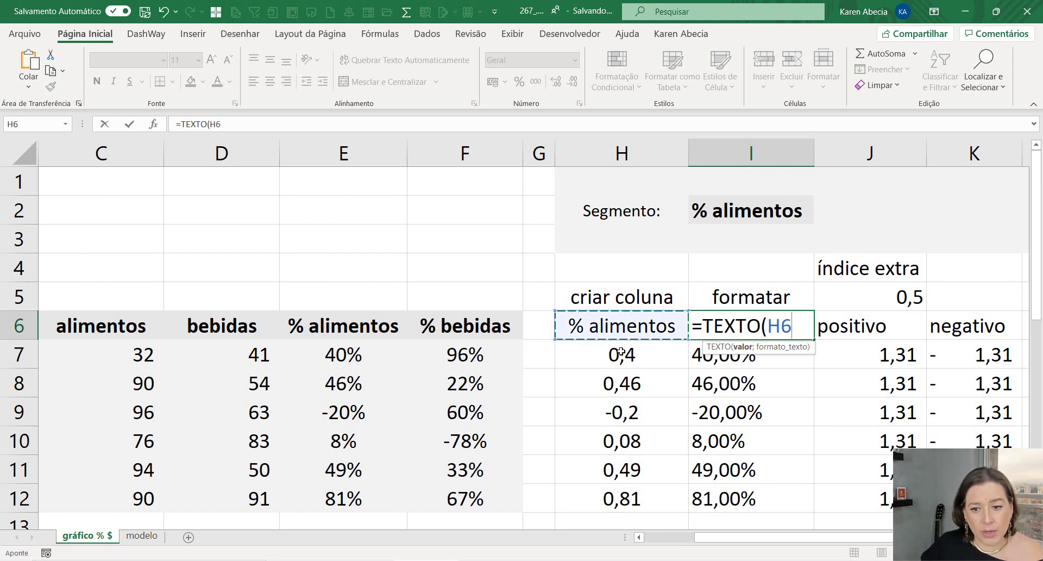
left_click(792, 323)
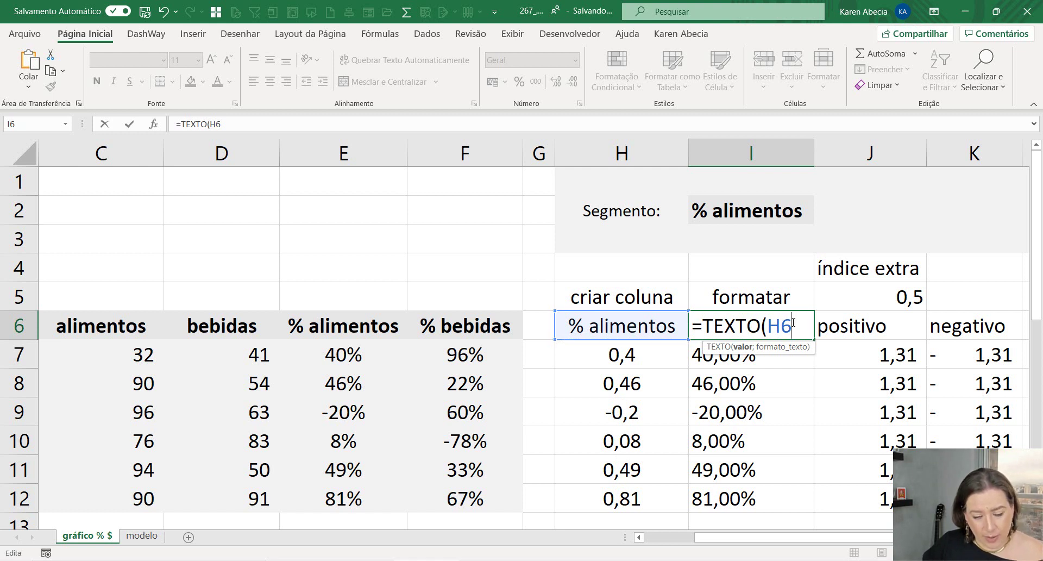
type(";")
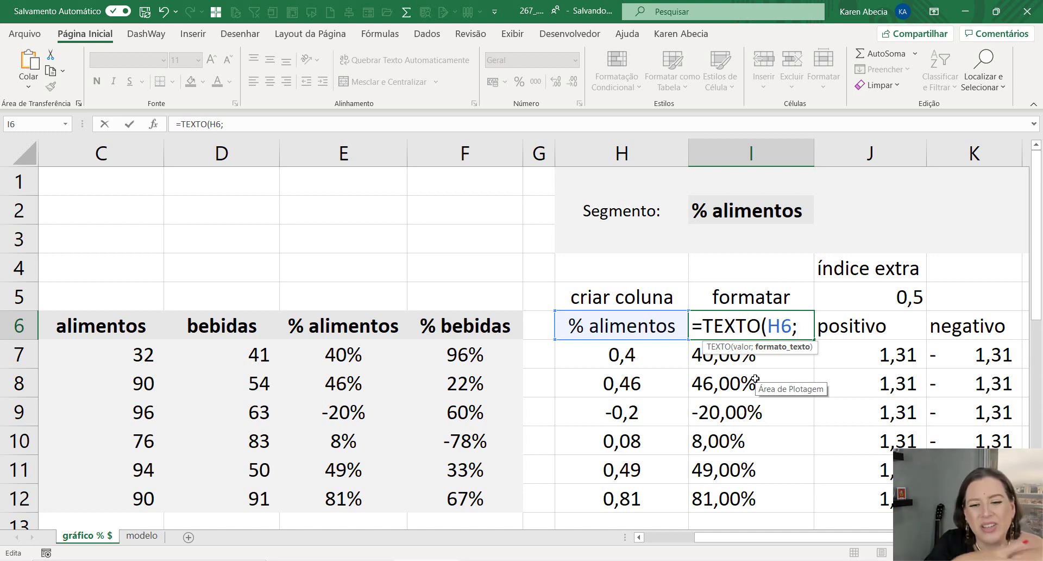
Add SE(ESQUERDA($I$2;1) to test the first character of the segment name.
type("s")
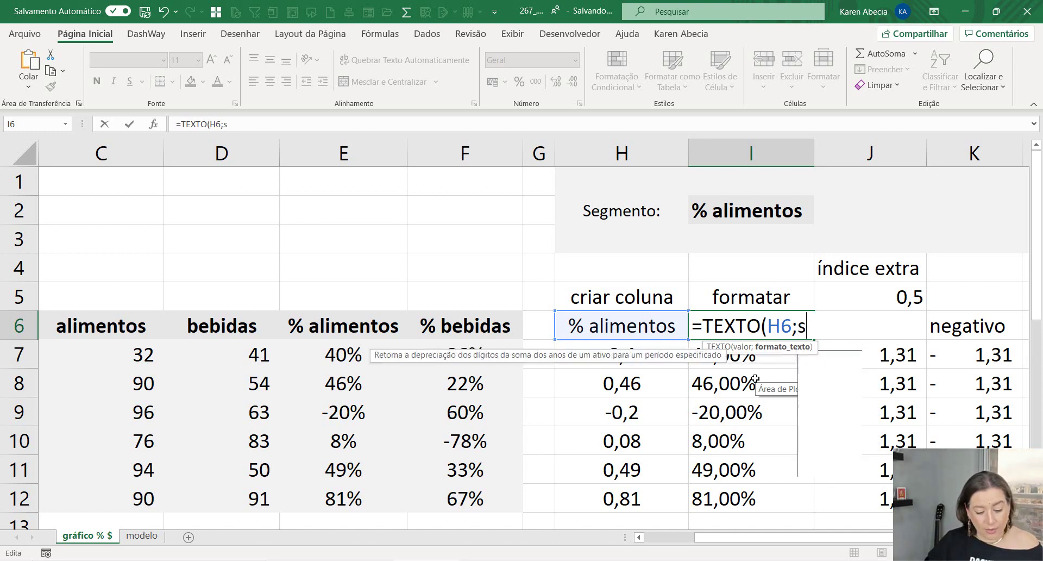
type("e(")
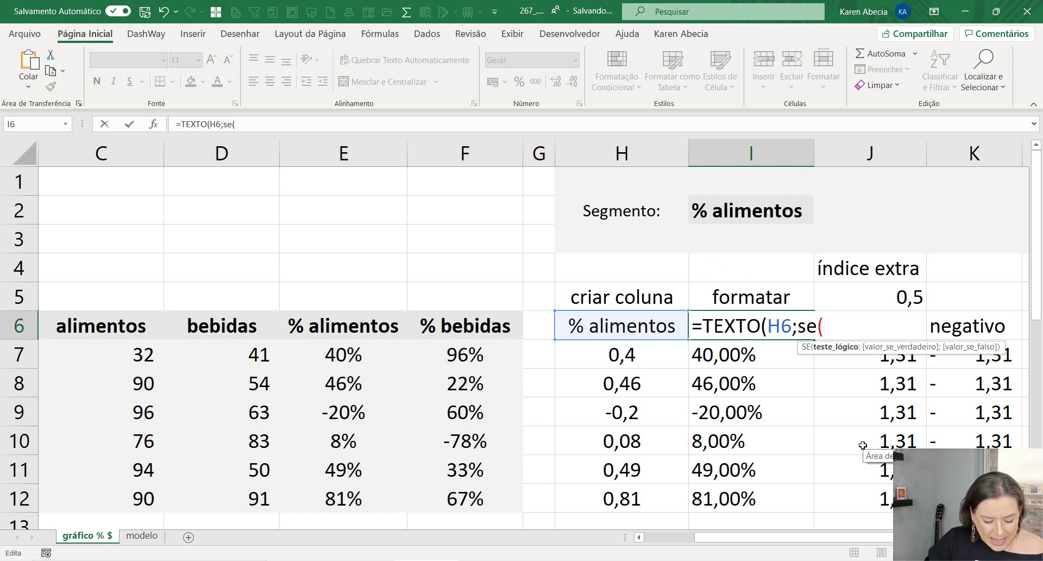
type("e4")
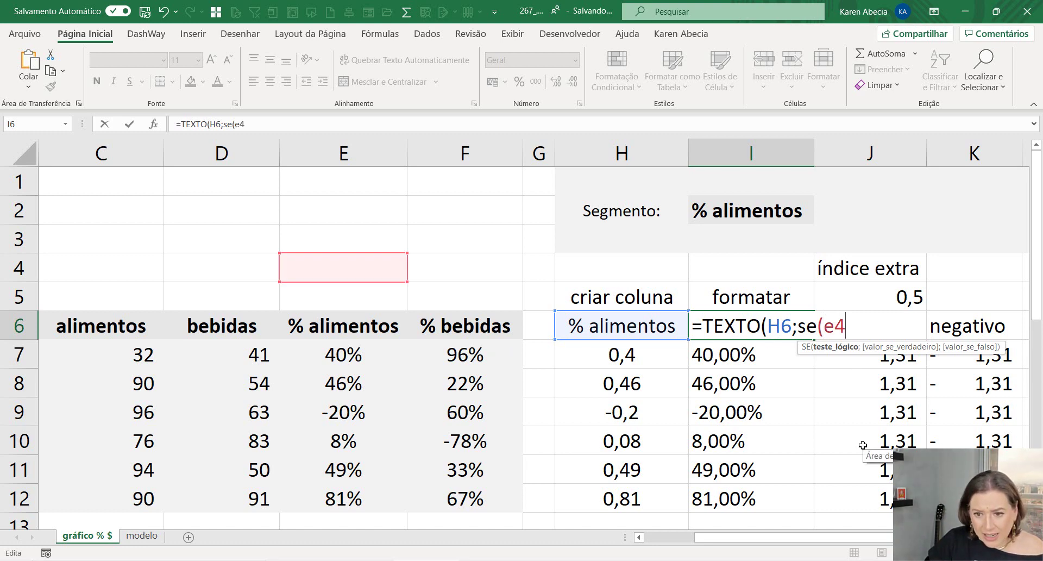
key("BackSpace")
type("s")
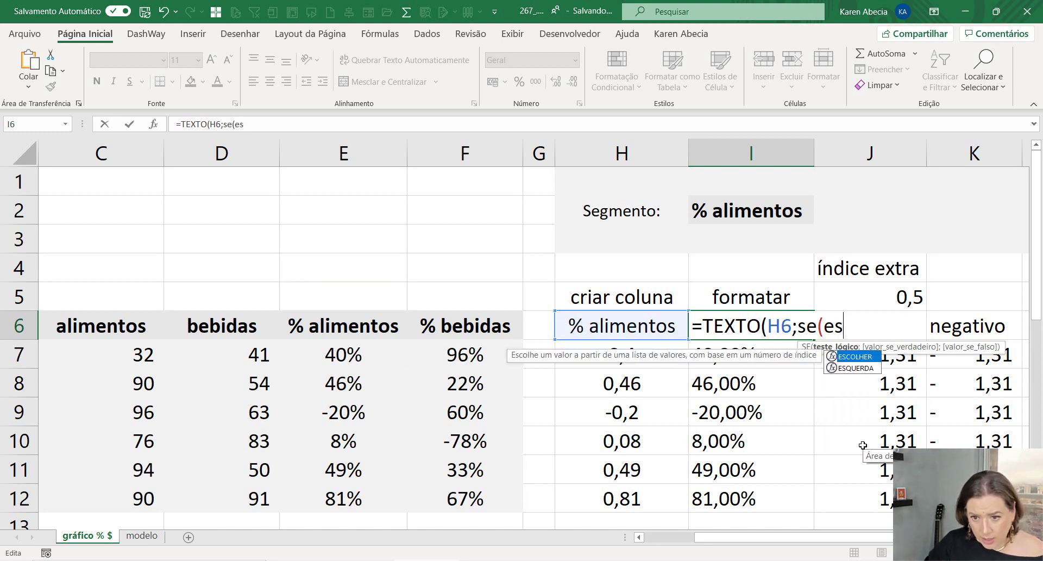
type("q")
key("Tab")
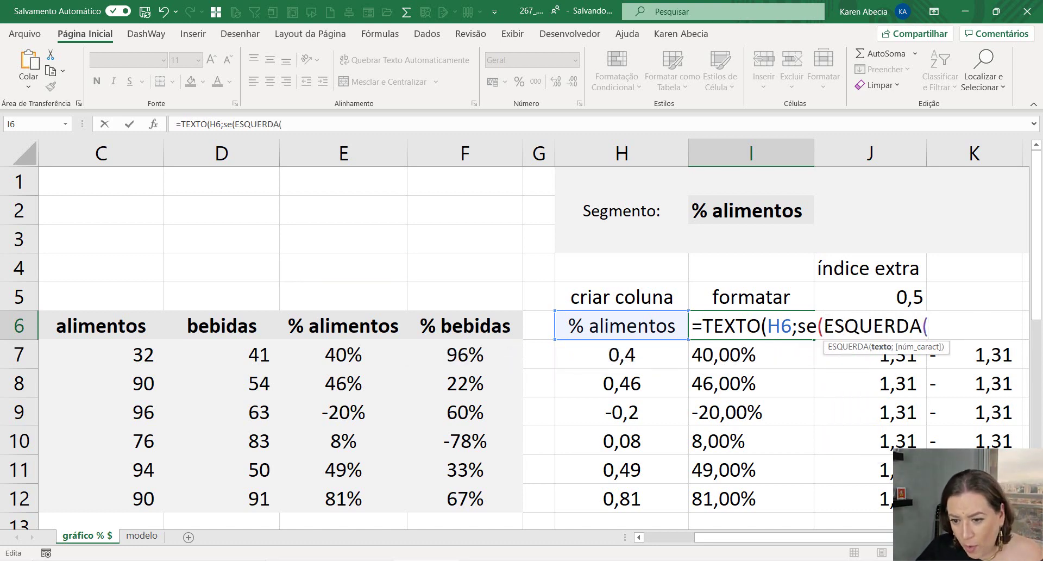
scroll(521, 326, "right", 1)
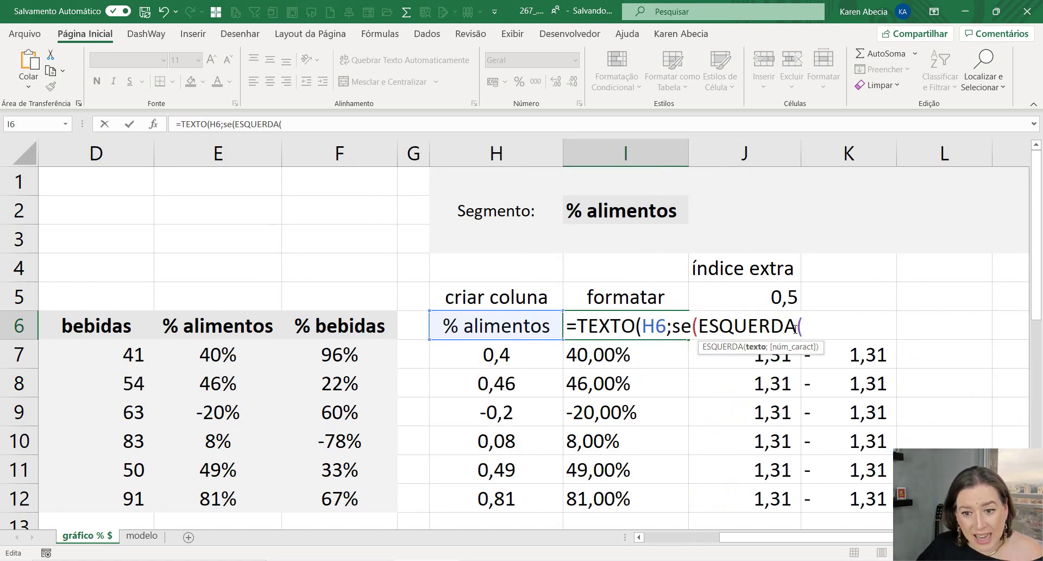
left_click(623, 209)
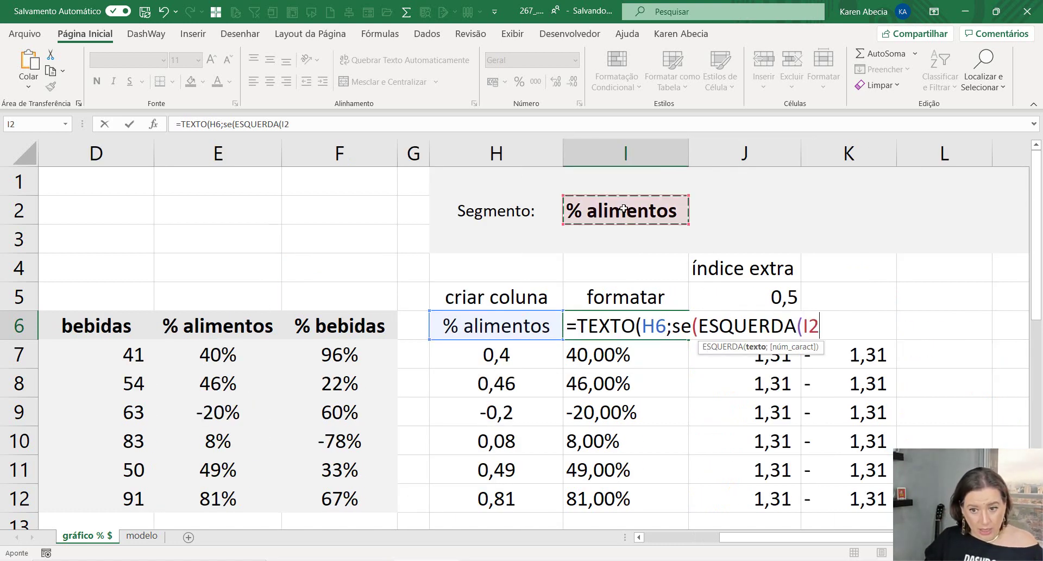
type(";1")
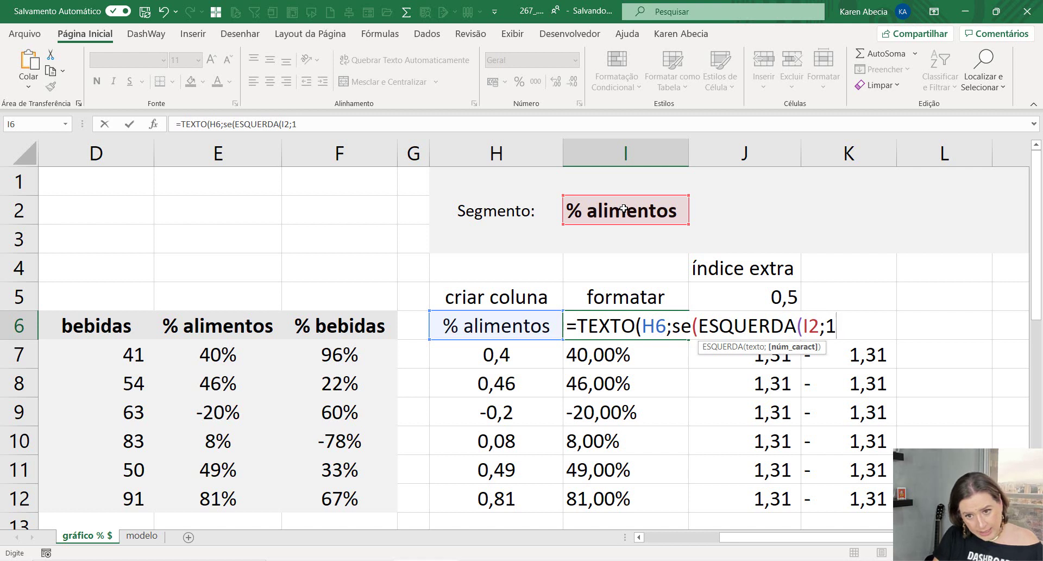
type(")")
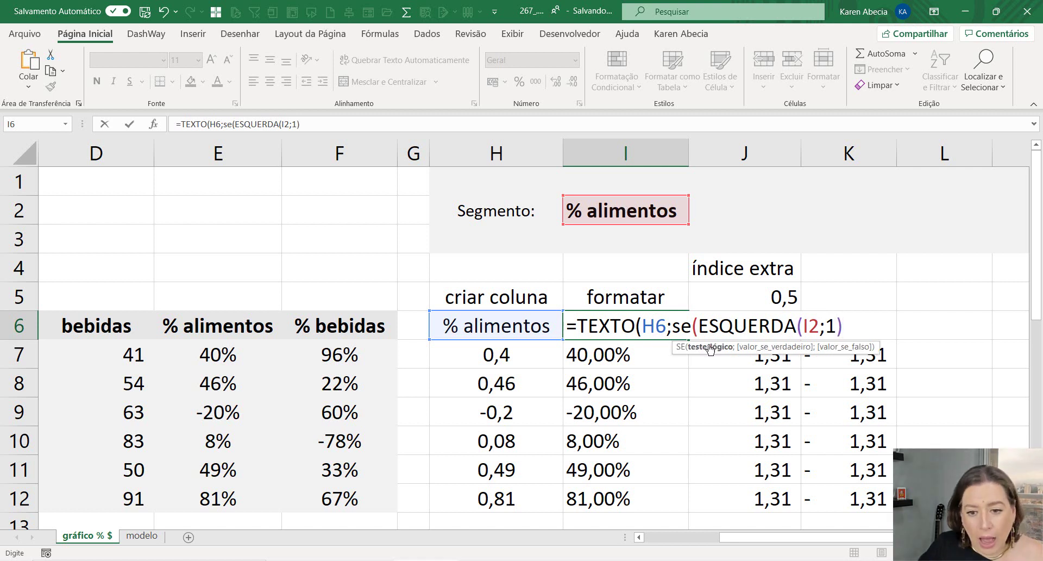
left_click_drag(699, 326, 816, 325)
left_click(814, 324)
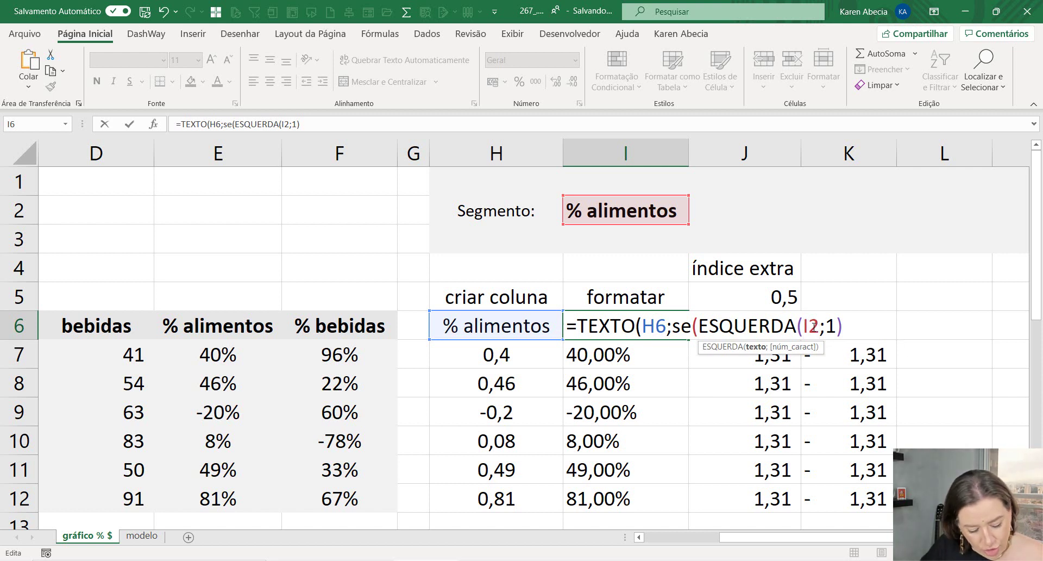
key("F4")
left_click(856, 329)
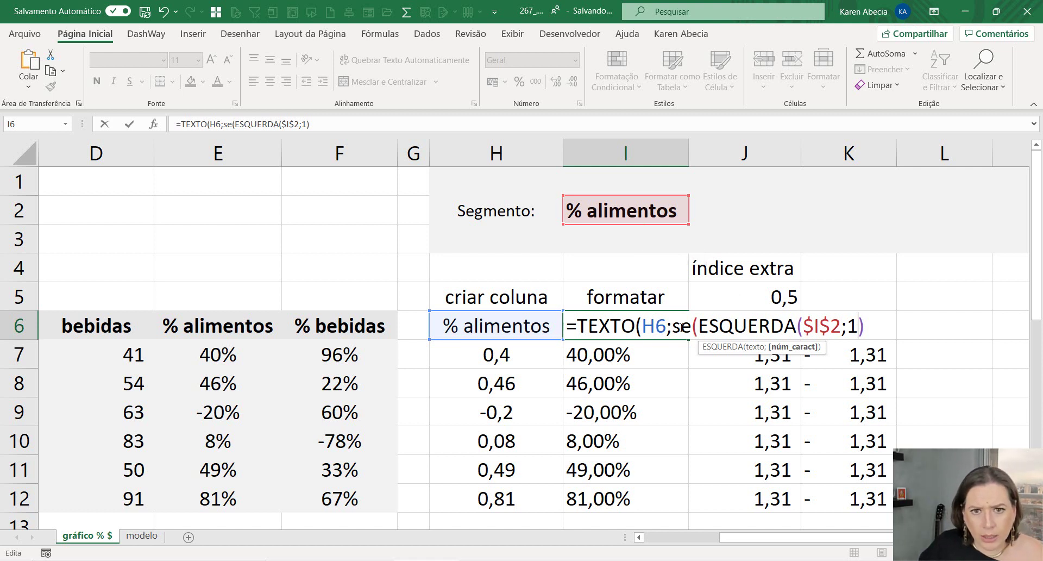
left_click_drag(577, 326, 666, 326)
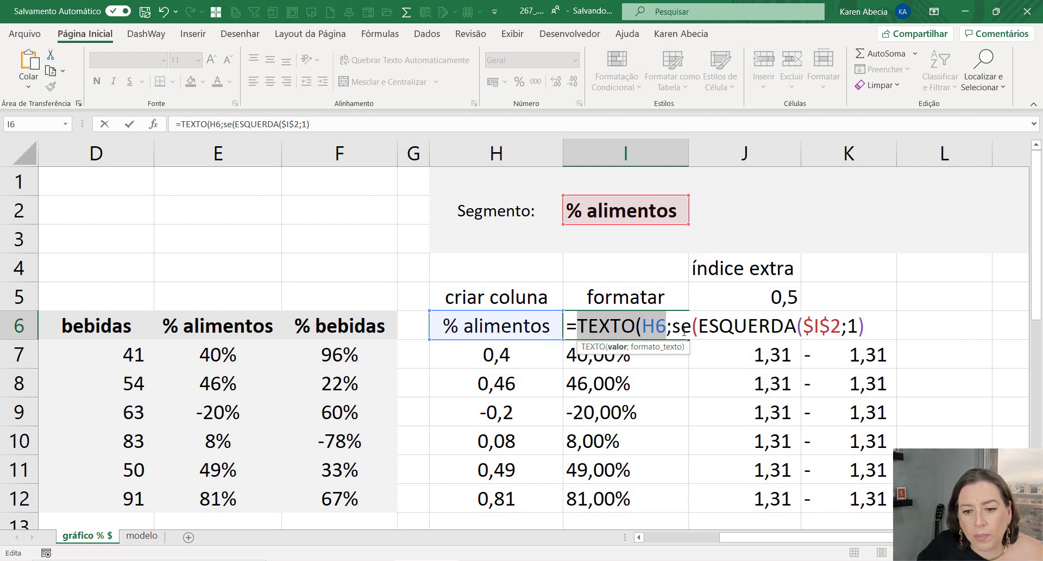
left_click_drag(673, 326, 866, 321)
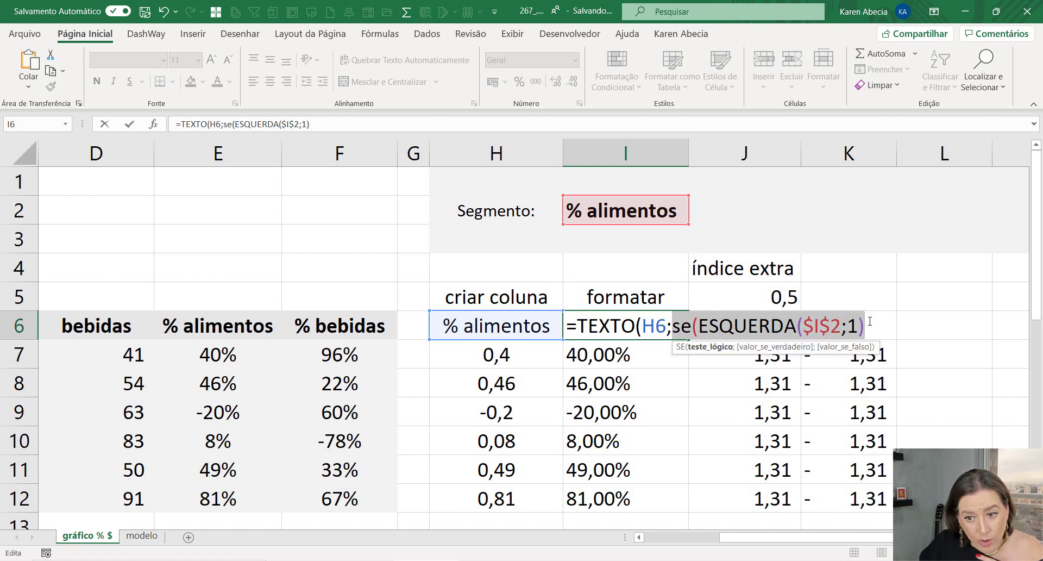
left_click(864, 320)
Add the ="%" test with format codes "0,00%" and "R$ #.##0,00".
type("=\"")
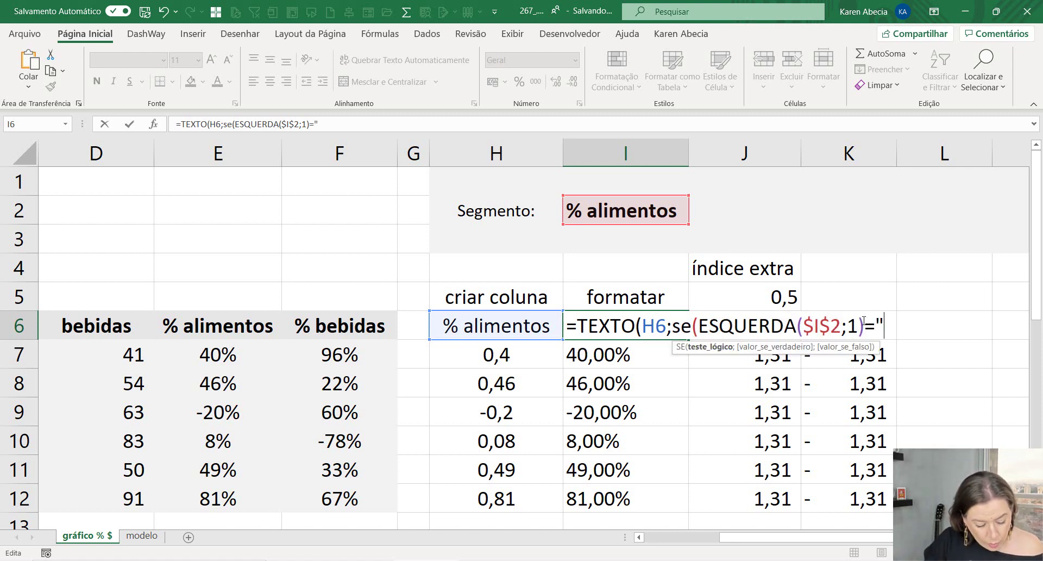
type("%")
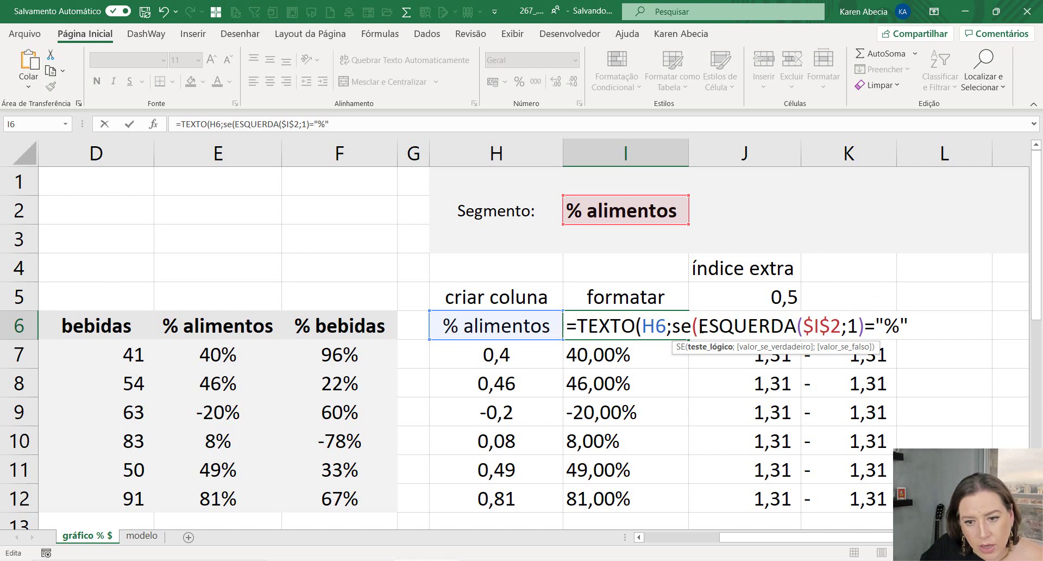
left_click_drag(699, 326, 910, 329)
left_click(909, 330)
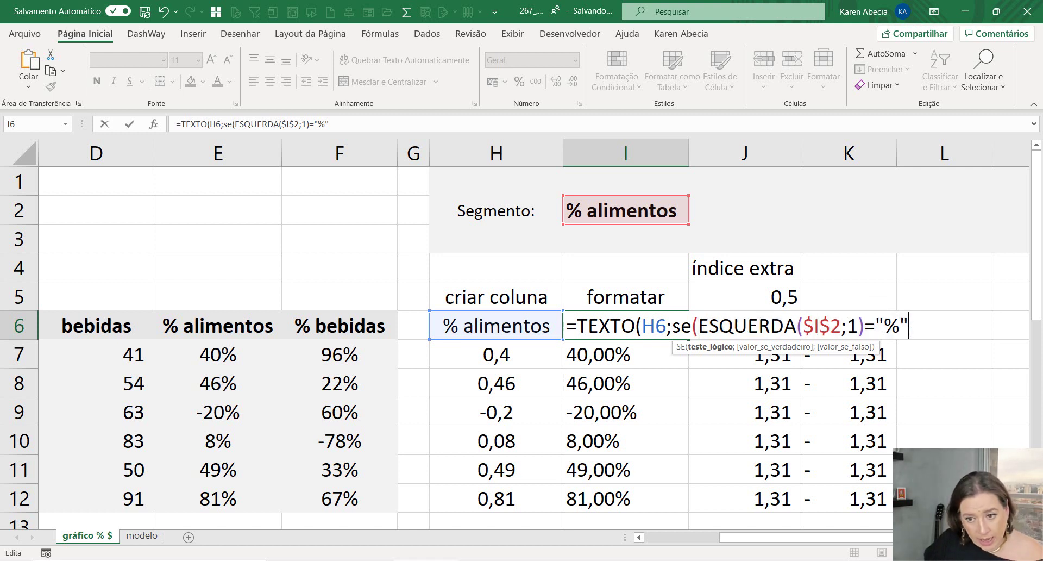
type(";\"0,00%\";\"R$ #.##0,00\"")
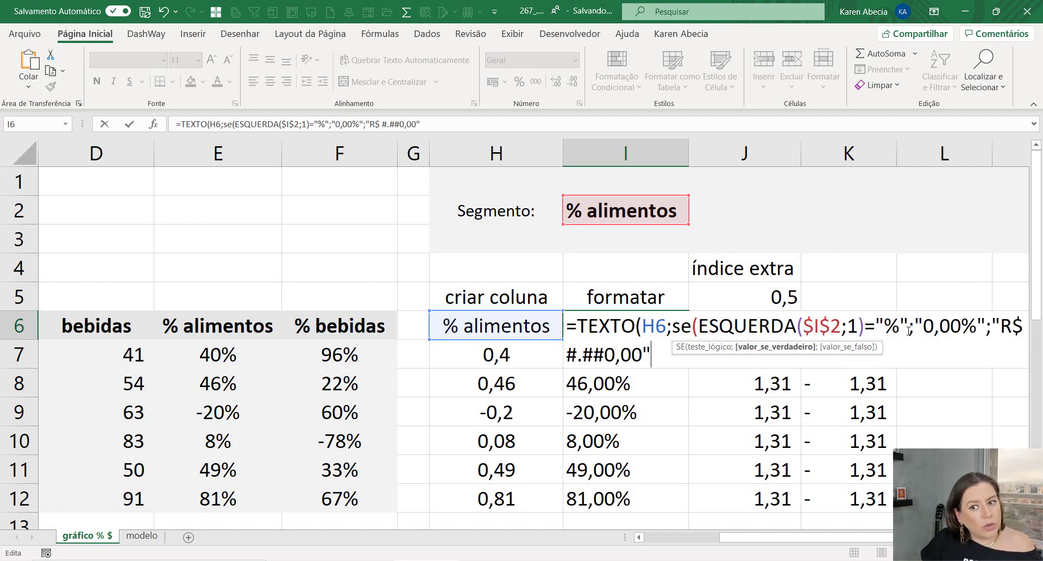
left_click_drag(915, 326, 982, 326)
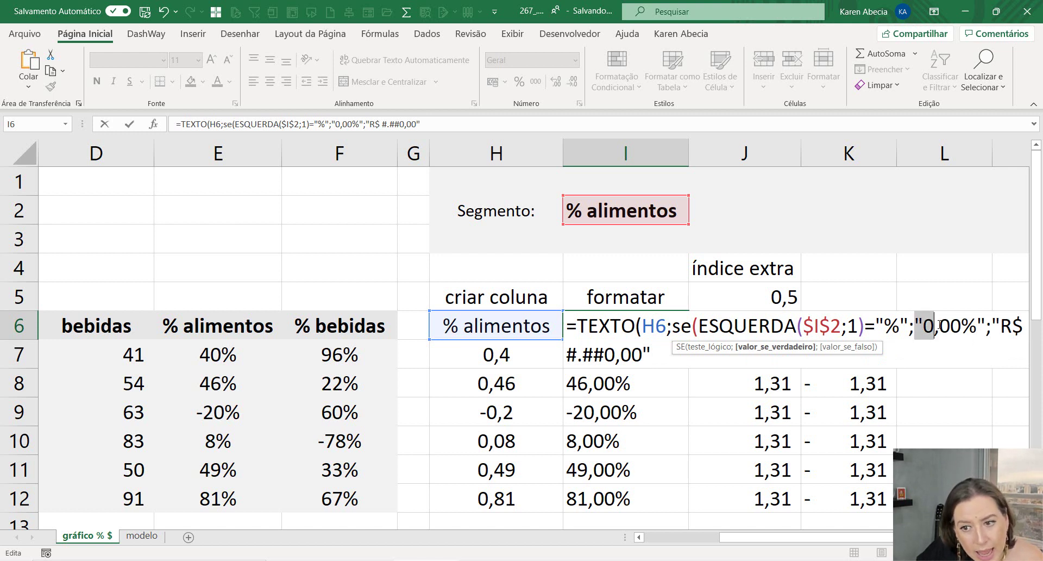
left_click(979, 326)
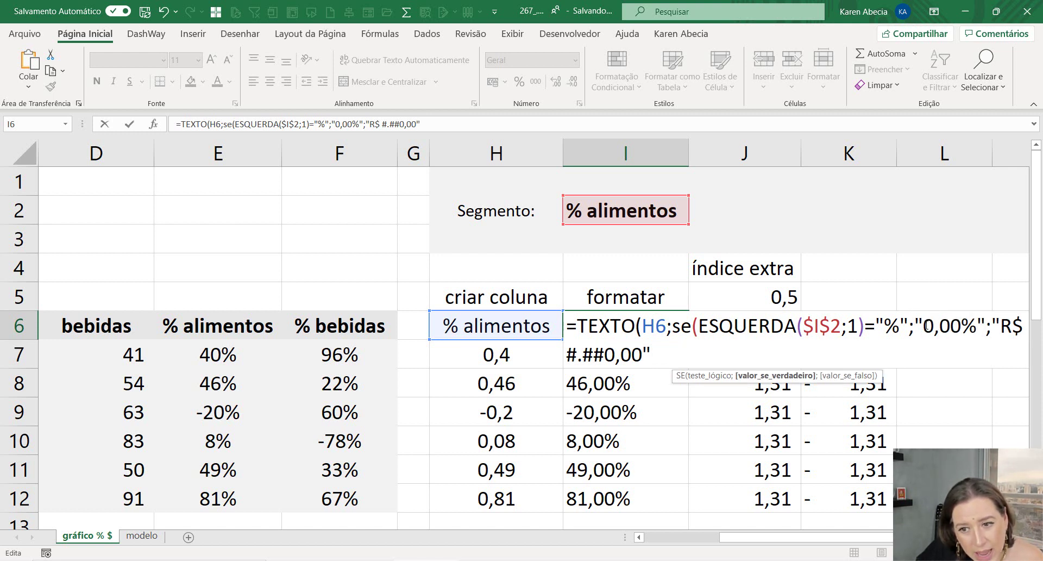
mouse_move(923, 326)
left_mouse_down()
mouse_move(975, 328)
mouse_move(915, 334)
left_mouse_up()
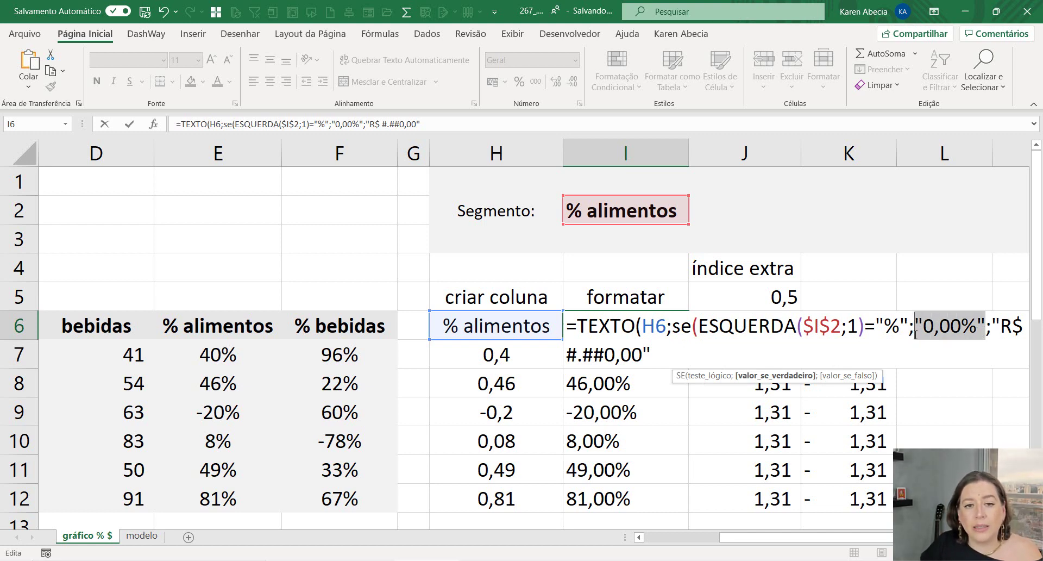
Close the remaining parentheses and commit the I6 label formula.
scroll(915, 334, "right", 1)
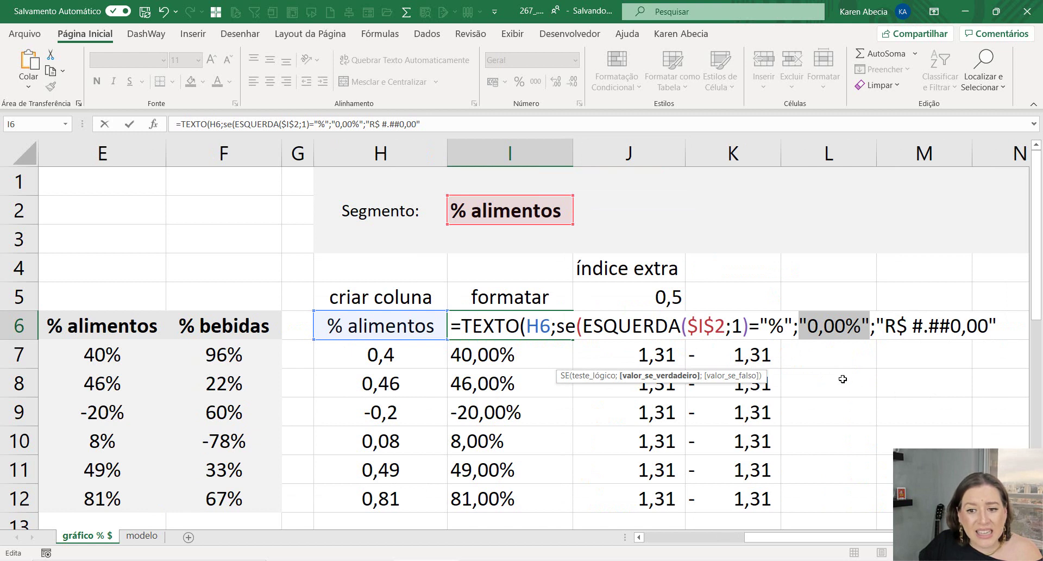
left_click(738, 325)
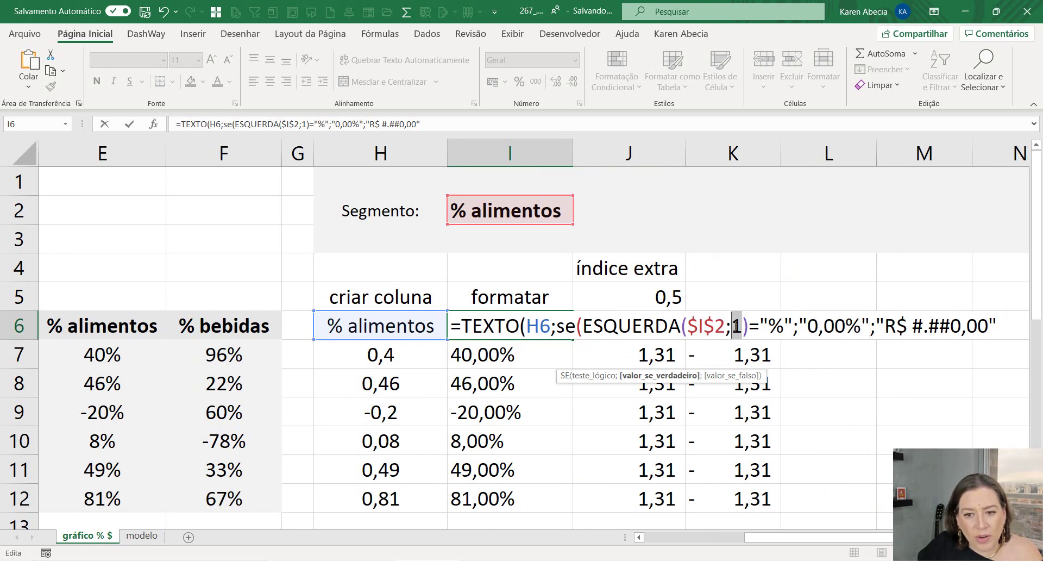
left_click_drag(759, 325, 988, 326)
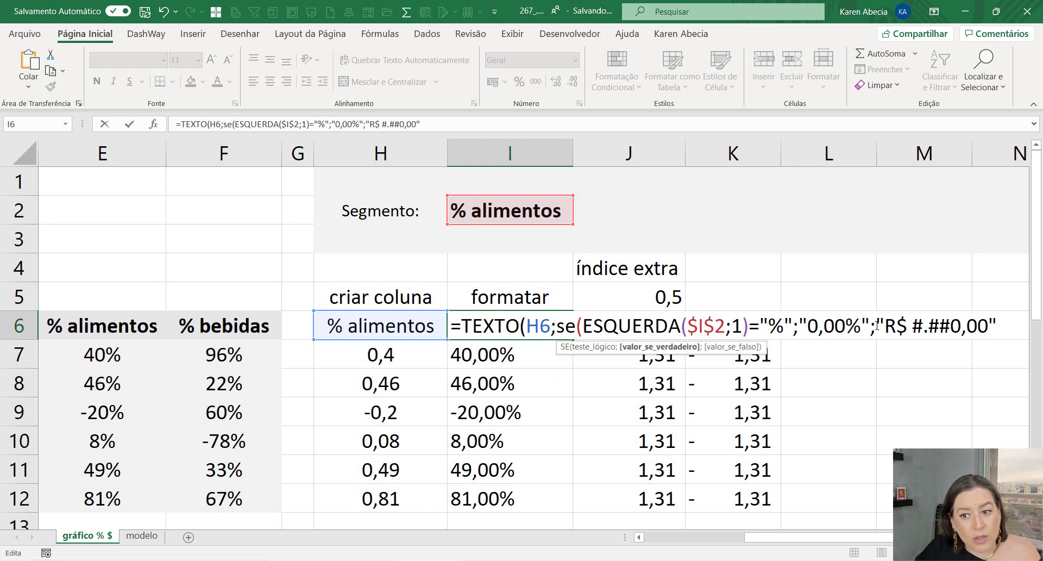
left_click(999, 327)
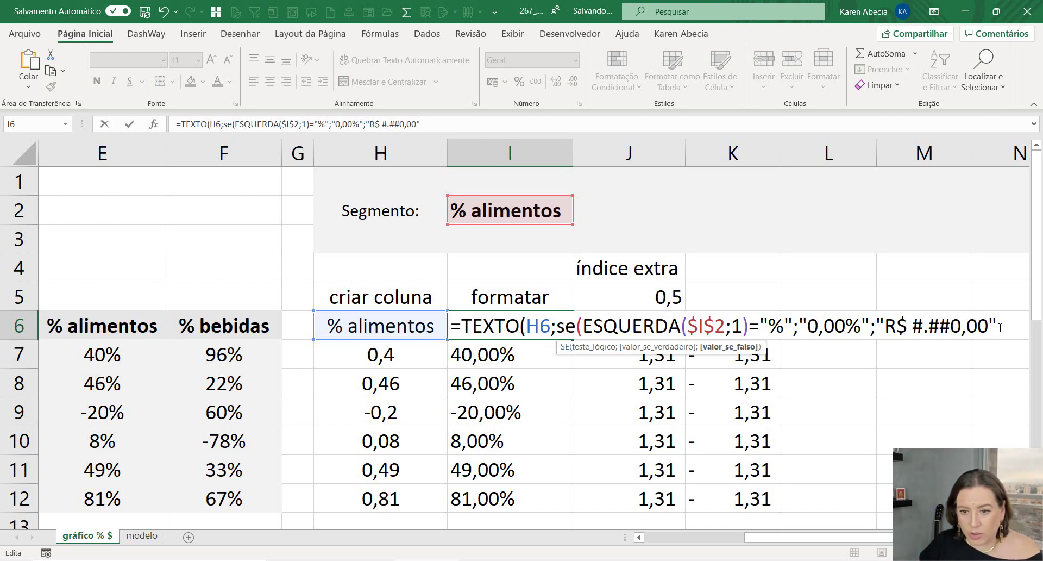
left_click(687, 325)
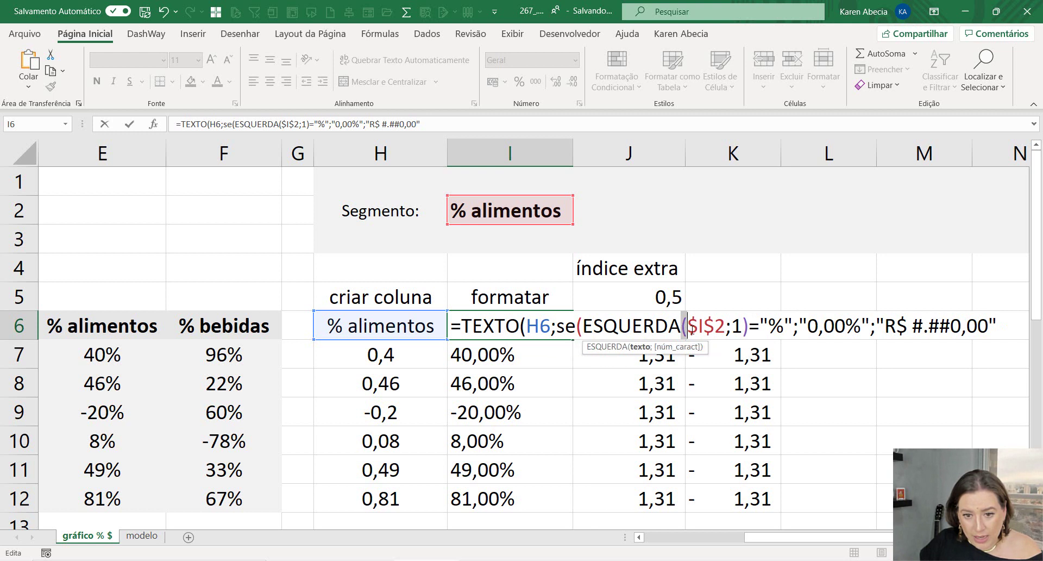
left_click(1005, 335)
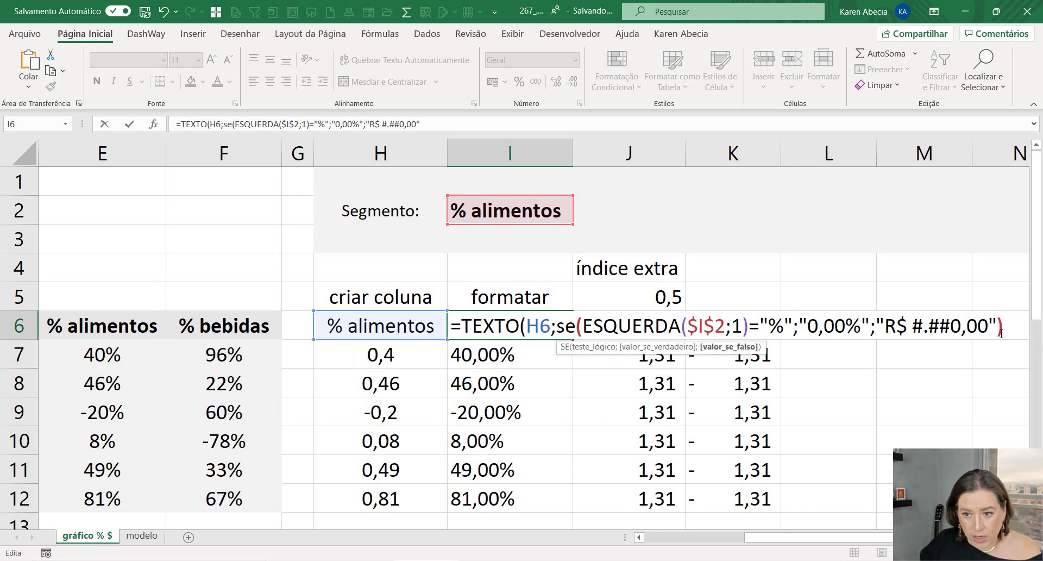
type(")")
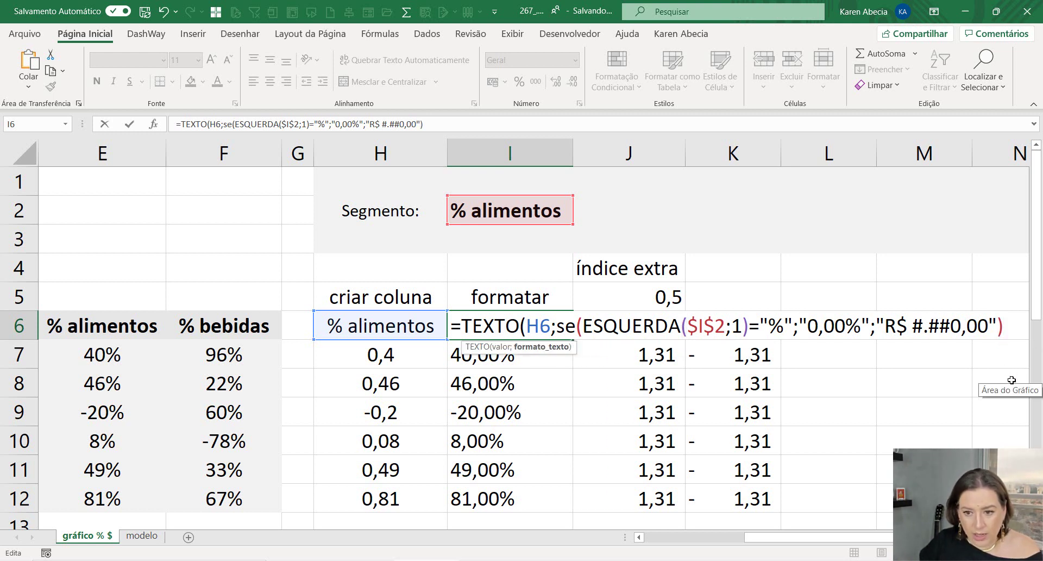
type(")")
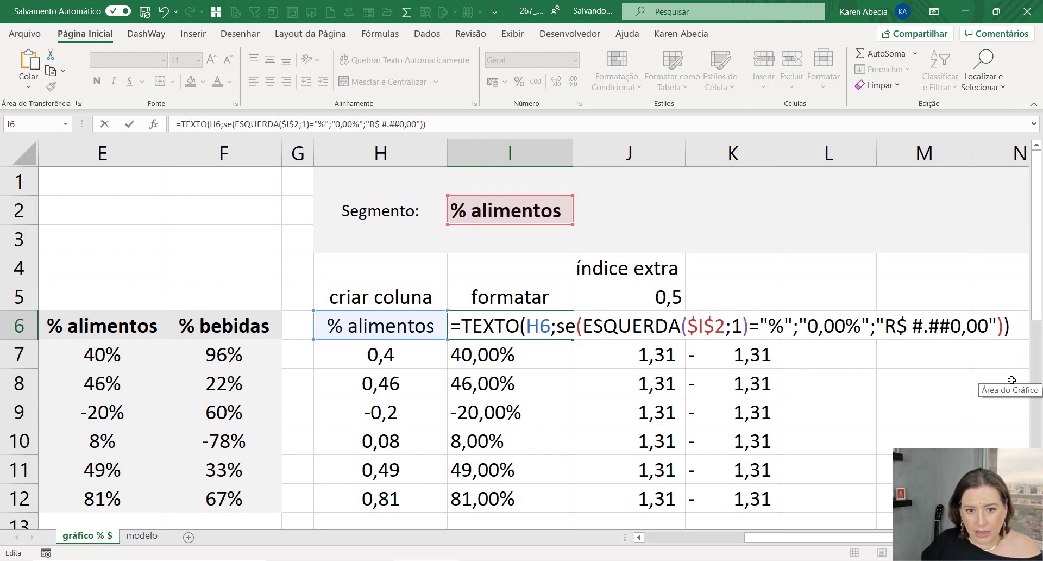
key("Return")
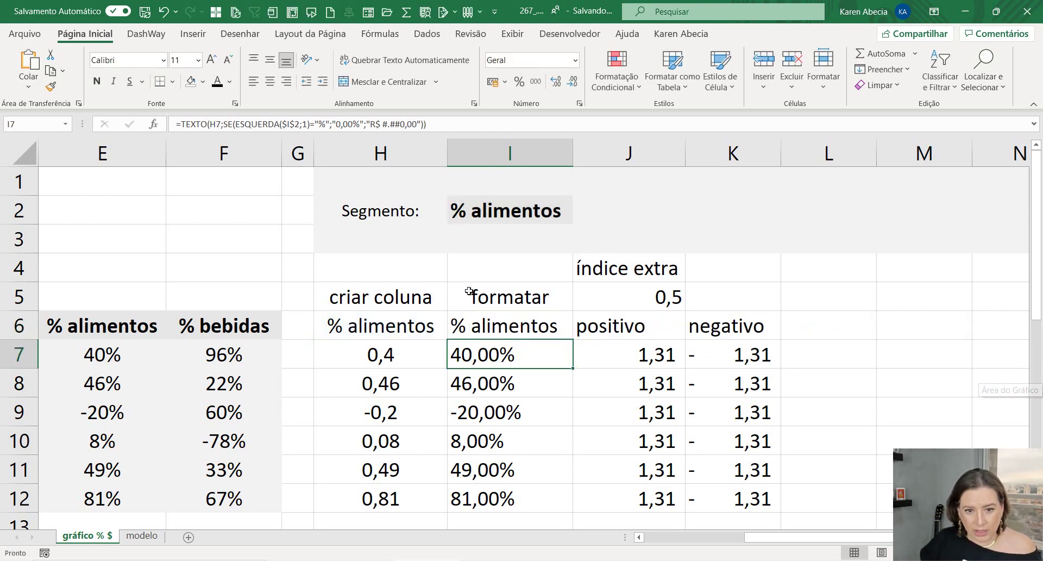
Copy the I6 label formula down into I7:I12.
left_click(510, 326)
key("ctrl+c")
key("ctrl+shift+Down")
key("ctrl+v")
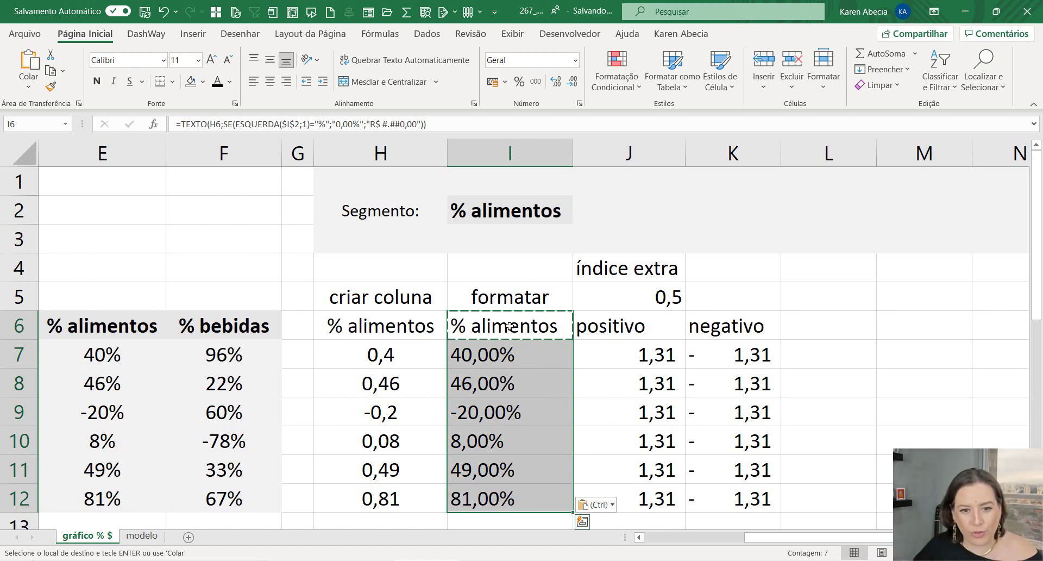
Switch Segmento to bebidas, then % bebidas, checking the labels change from R$ to percentages.
left_click(518, 213)
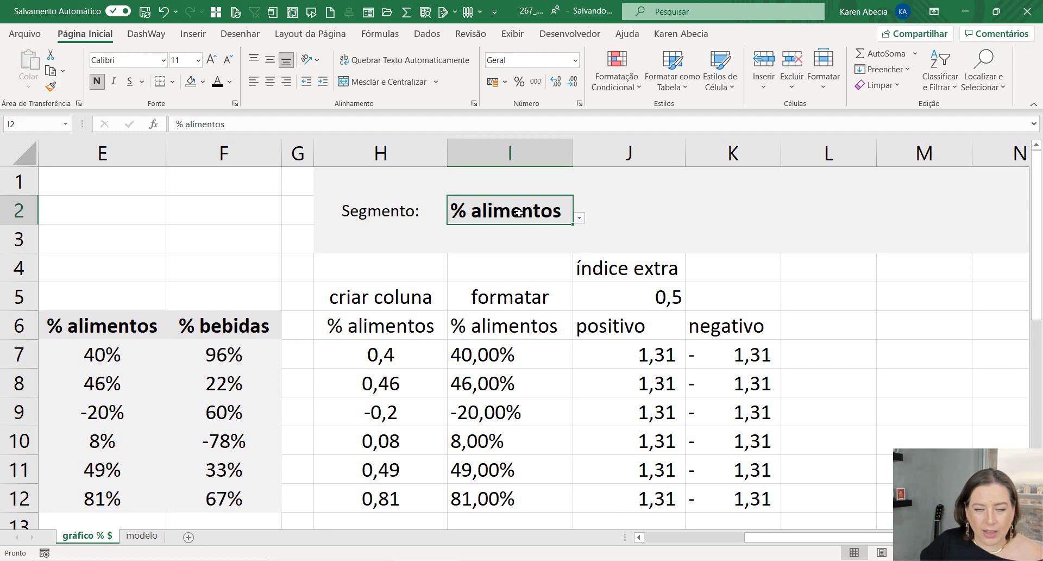
left_click(579, 218)
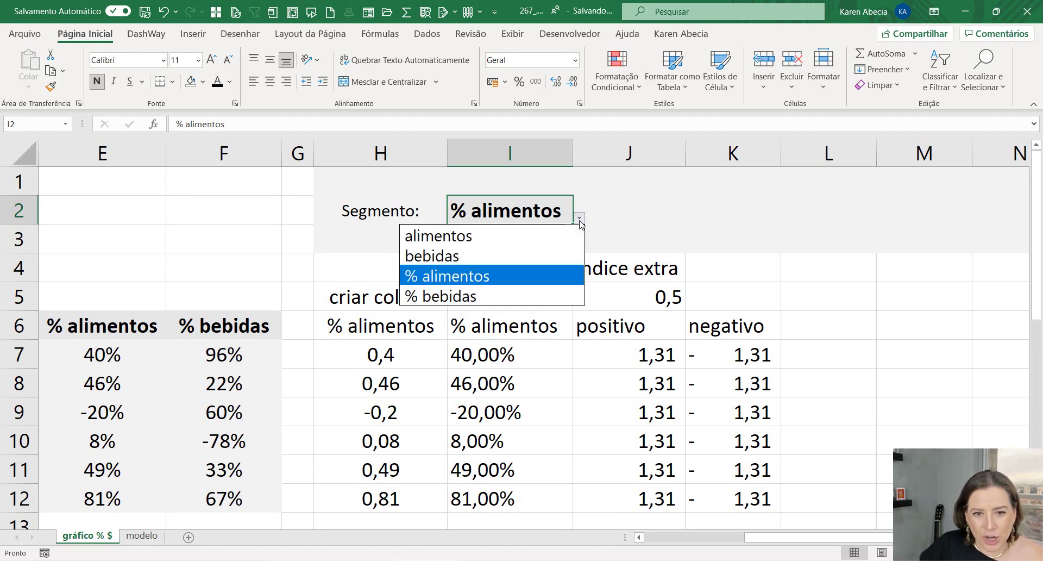
left_click(567, 252)
left_click_drag(528, 348, 542, 497)
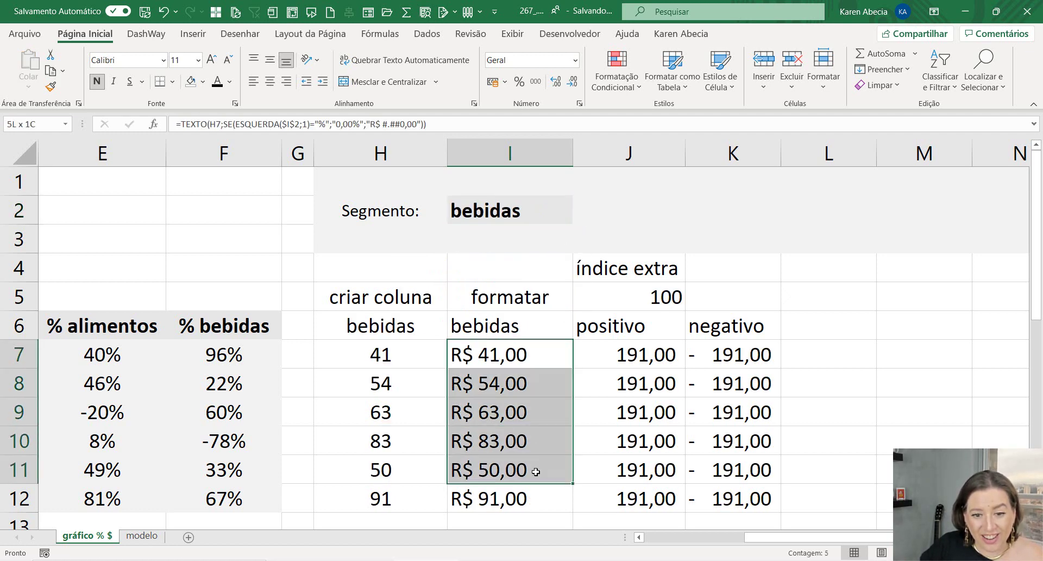
left_click(543, 218)
left_click(578, 214)
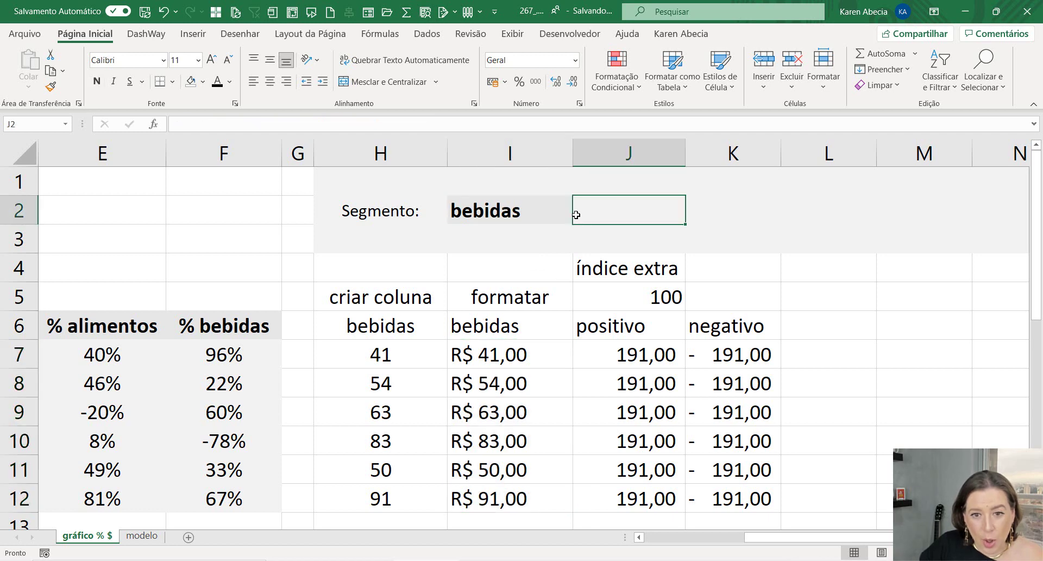
left_click(564, 215)
left_click(579, 218)
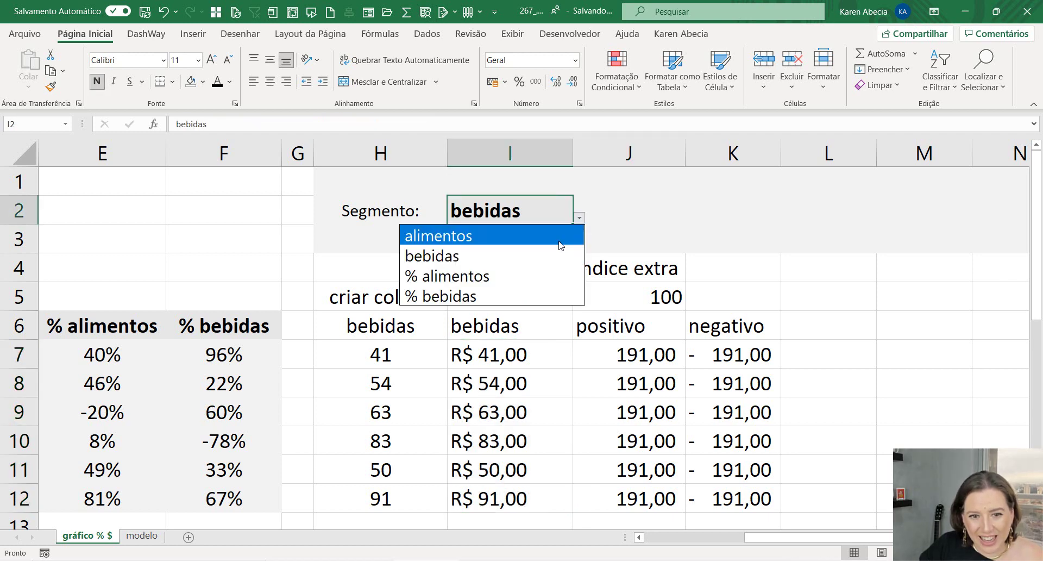
left_click(553, 295)
left_click(541, 370)
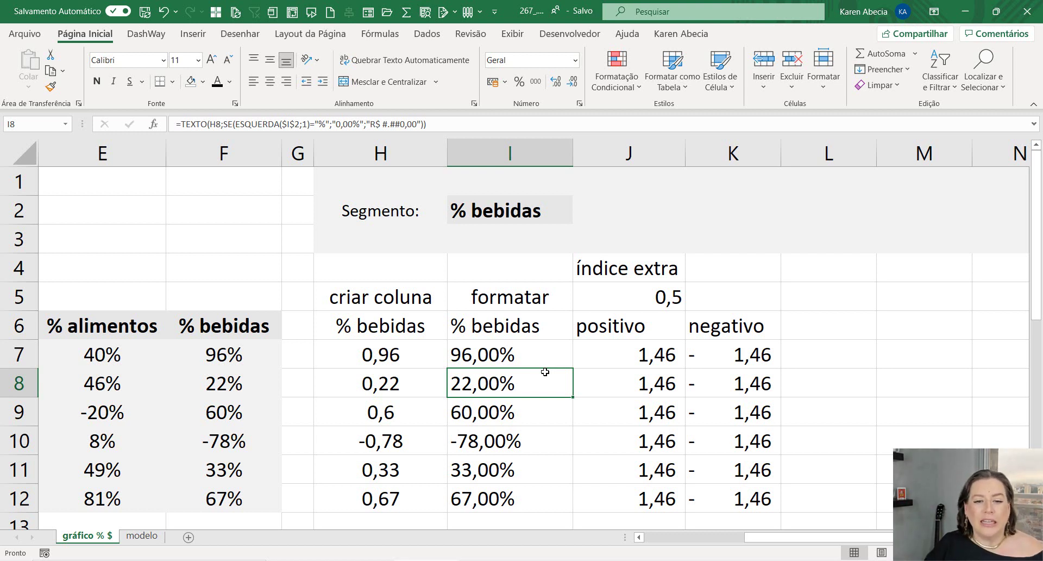
left_click(416, 295)
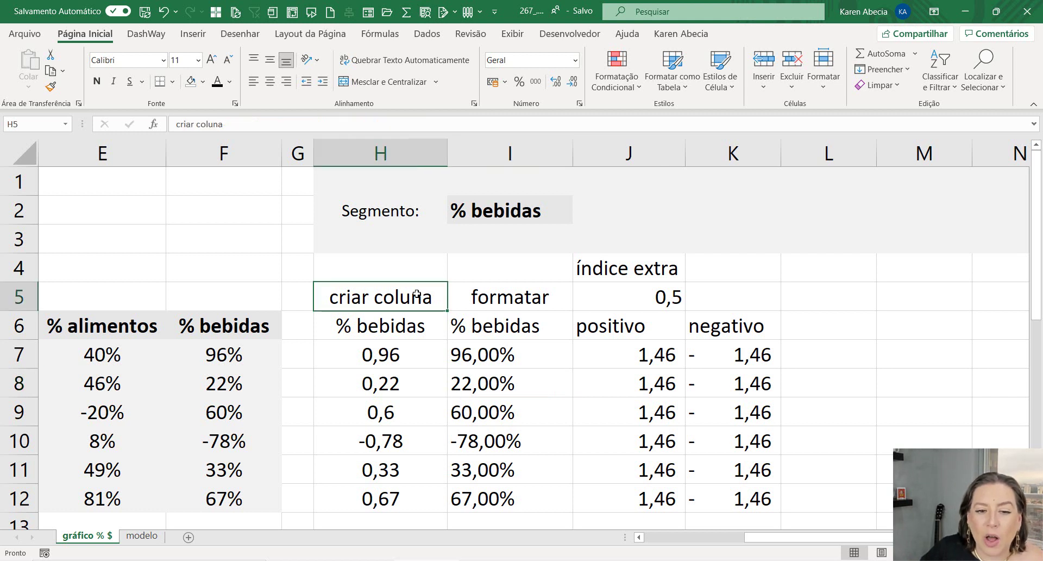
left_click(472, 293)
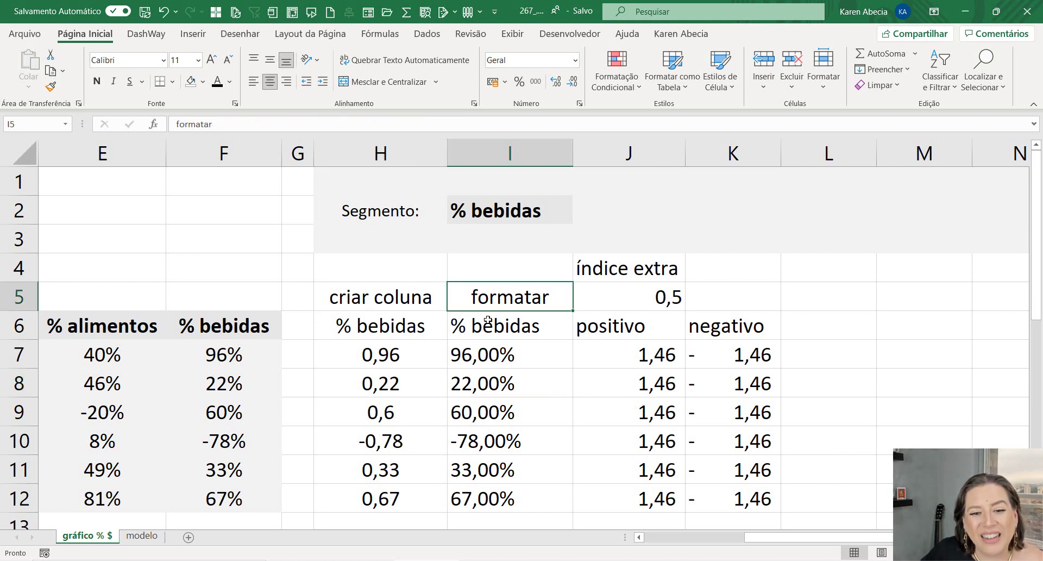
left_click(496, 354)
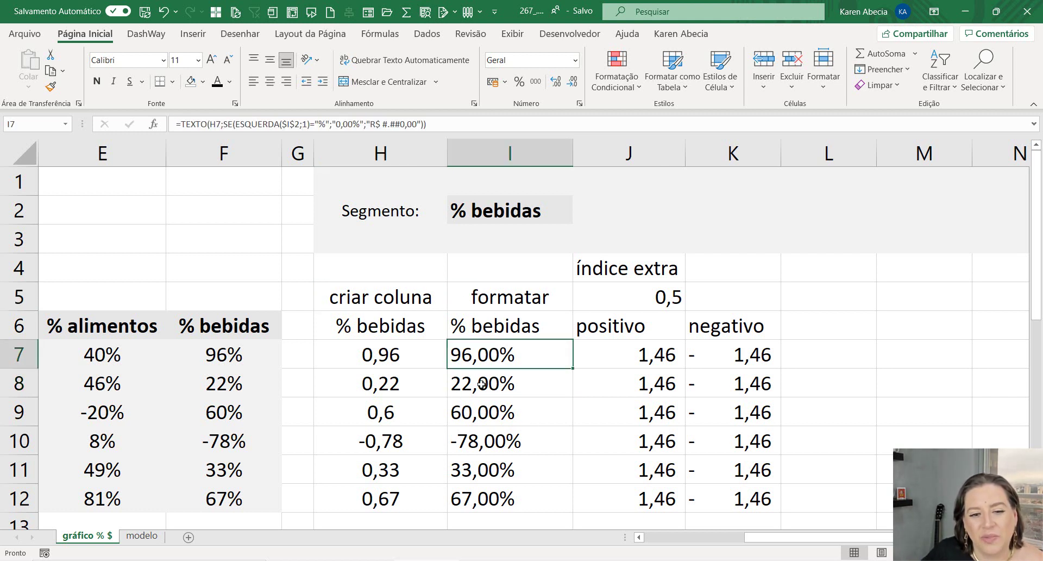
left_click(429, 356)
key("BackSpace")
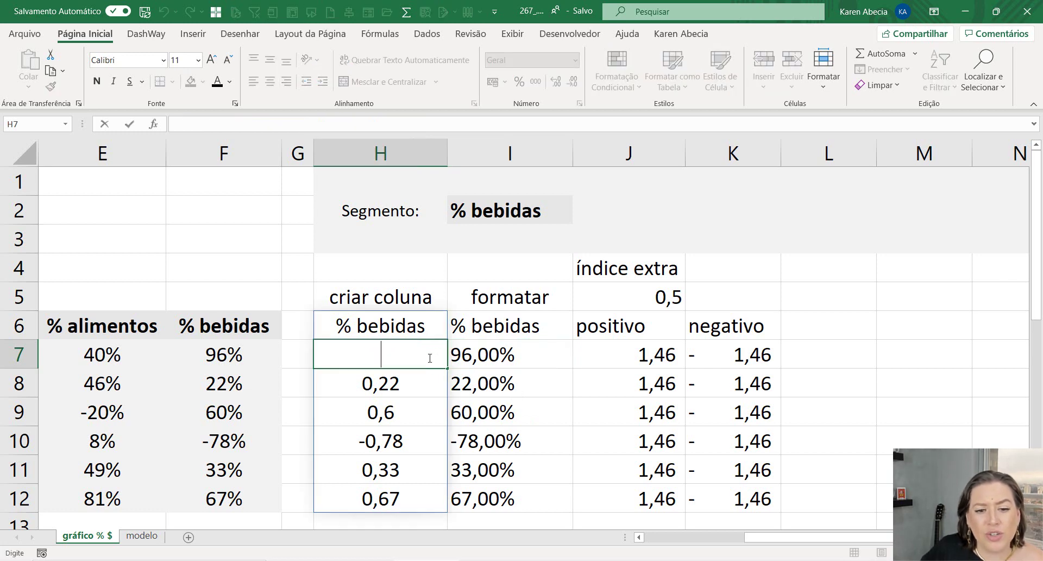
key("Escape")
left_click(528, 370)
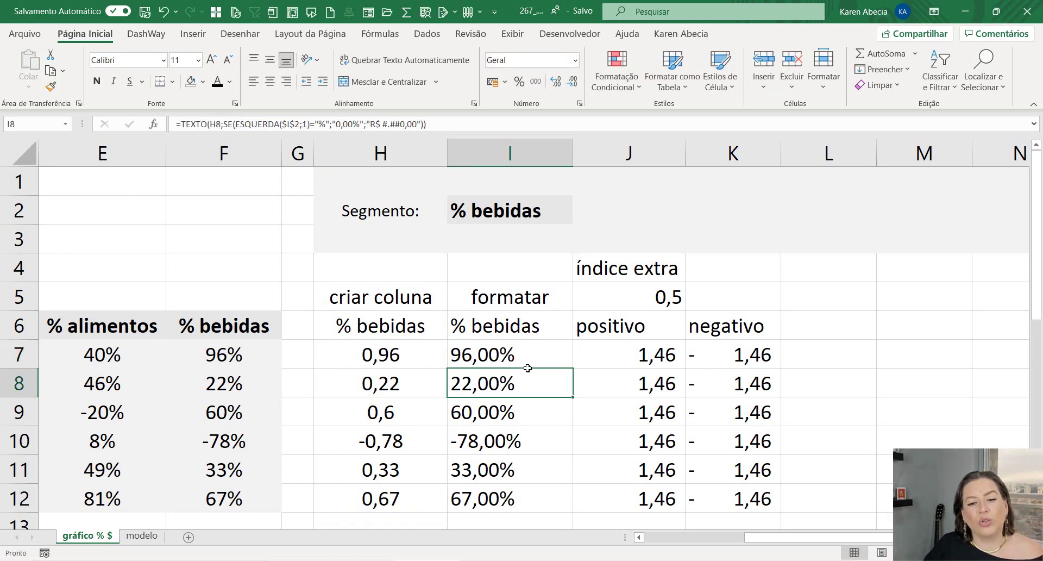
left_click(528, 353)
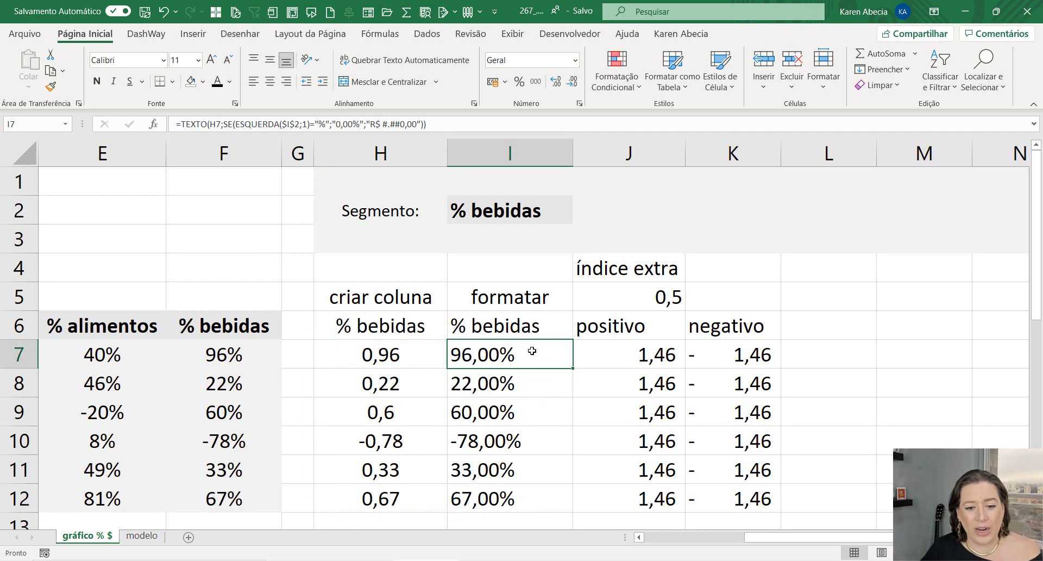
left_click(536, 370)
left_click(542, 352)
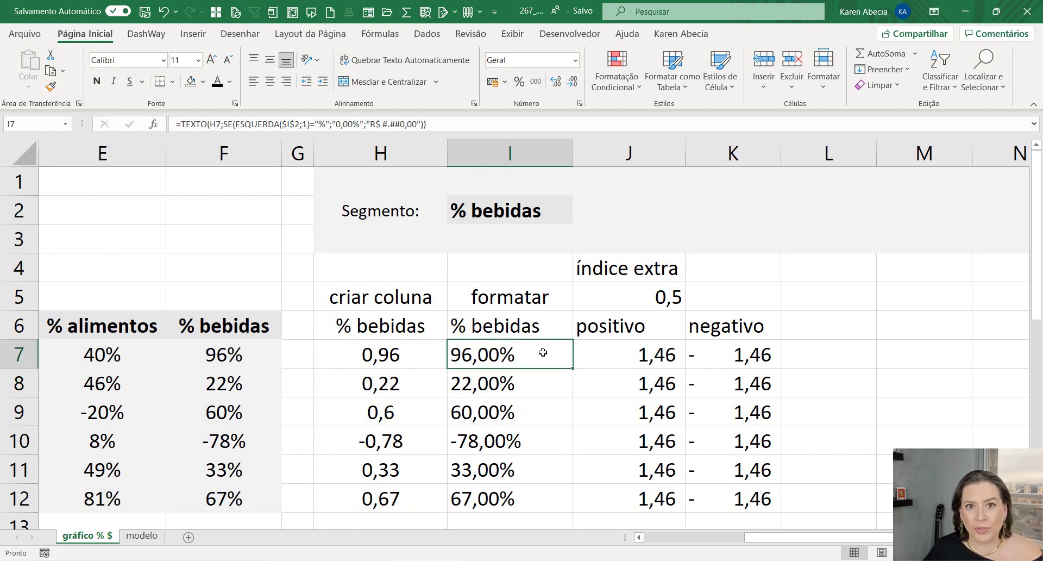
left_click(534, 327)
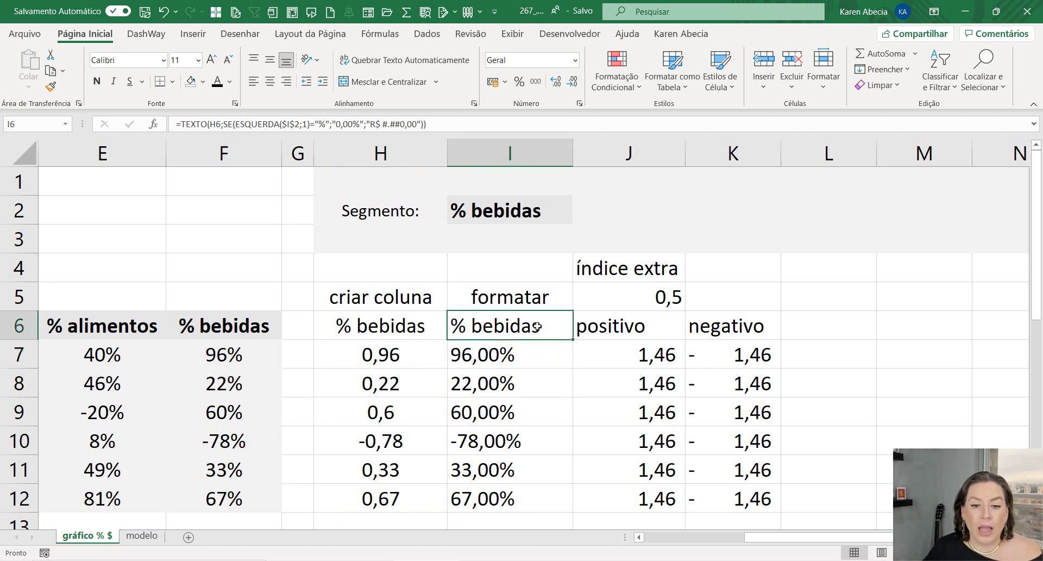
scroll(540, 360, "down", 2)
scroll(540, 361, "down", 3)
scroll(539, 361, "up", 2)
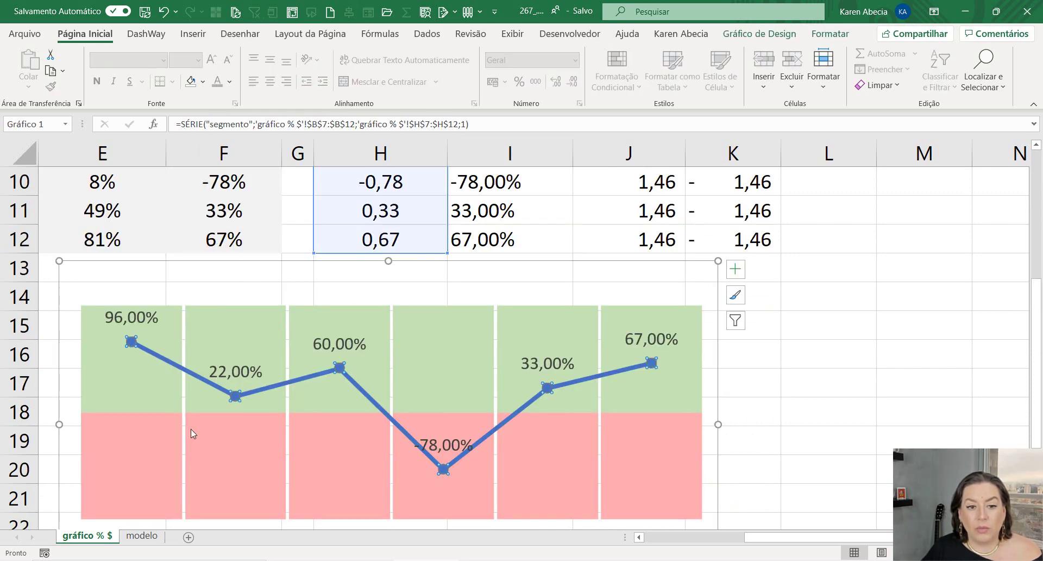
scroll(191, 428, "up", 1)
scroll(164, 418, "up", 1)
scroll(164, 418, "down", 3)
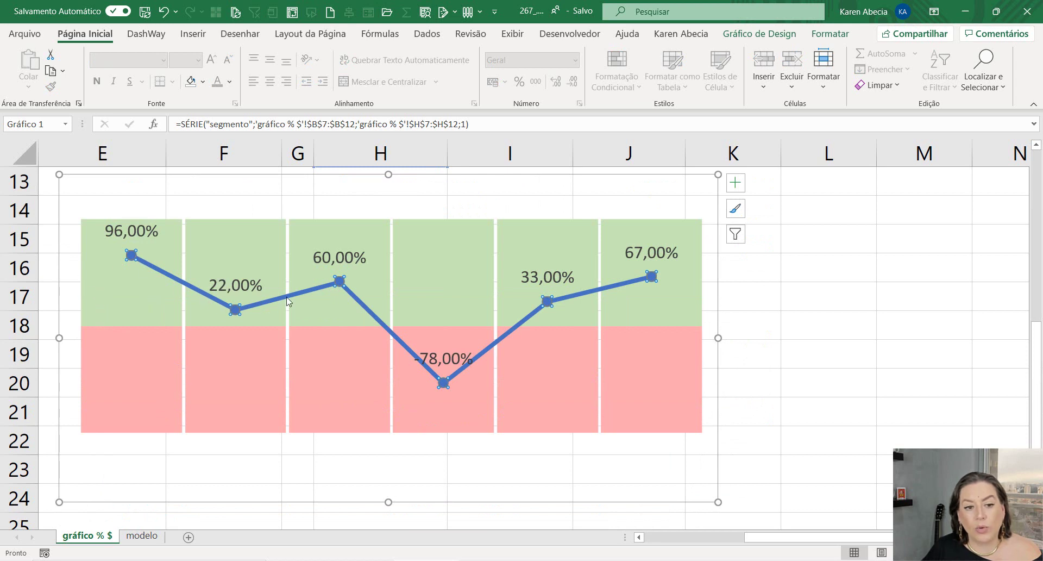
left_click(832, 446)
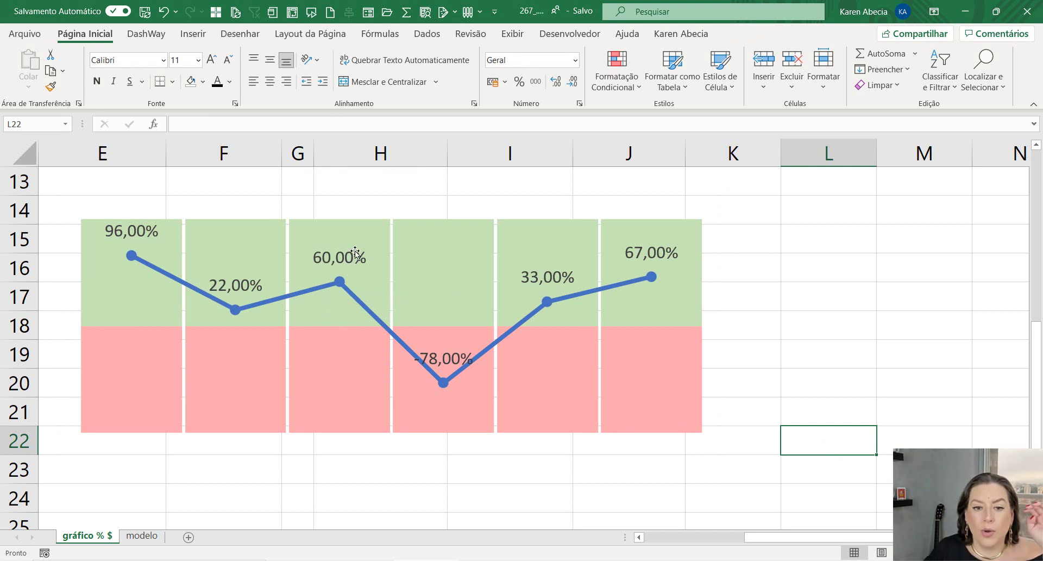
left_click(464, 273)
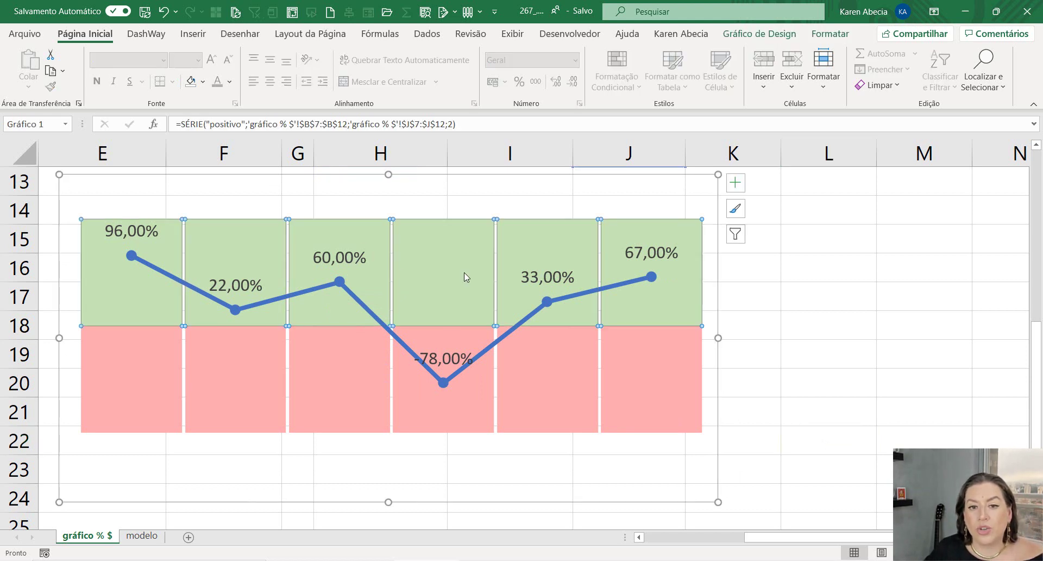
left_click(525, 379)
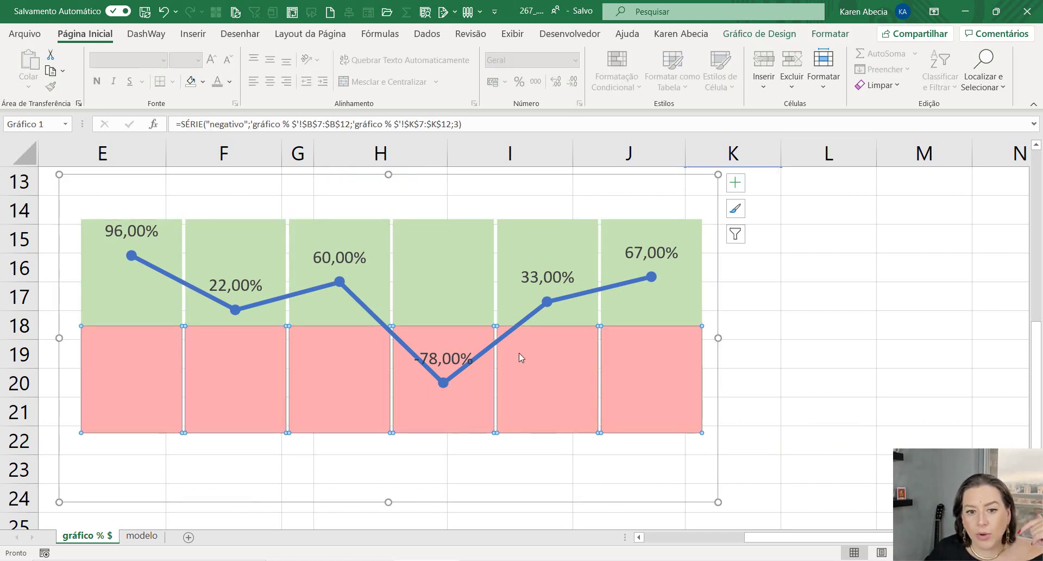
left_click(465, 303)
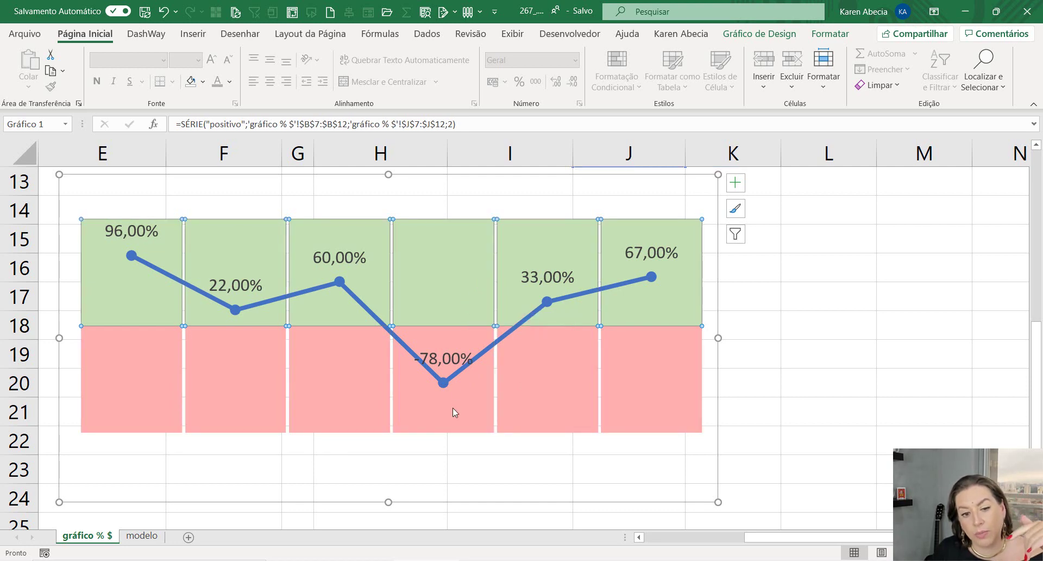
left_click(777, 379)
scroll(653, 410, "up", 4)
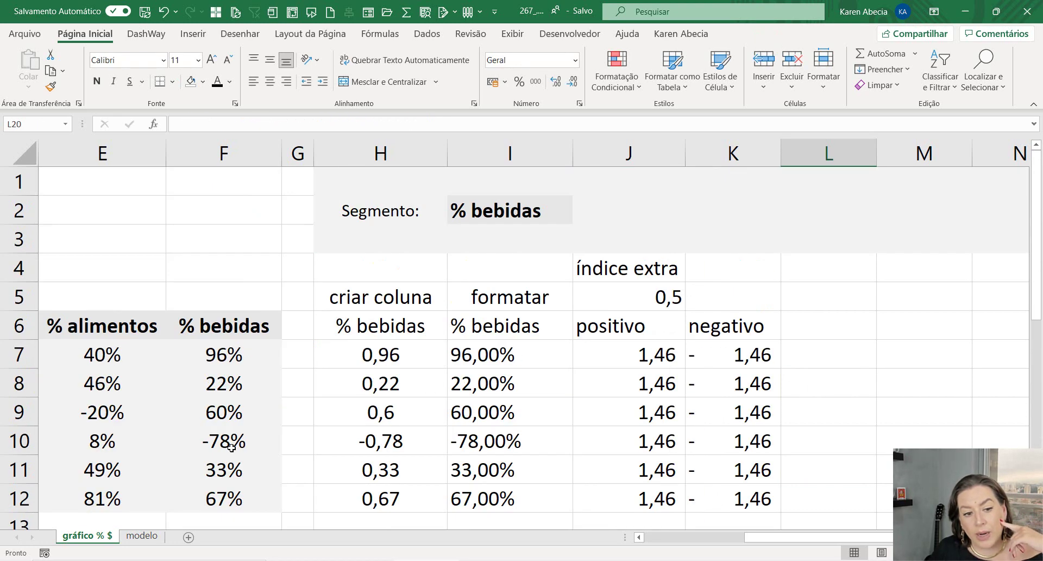
Review the row 10 percentages, the chart line and the positivo/negativo values in J6:K12.
left_click_drag(232, 448, 154, 438)
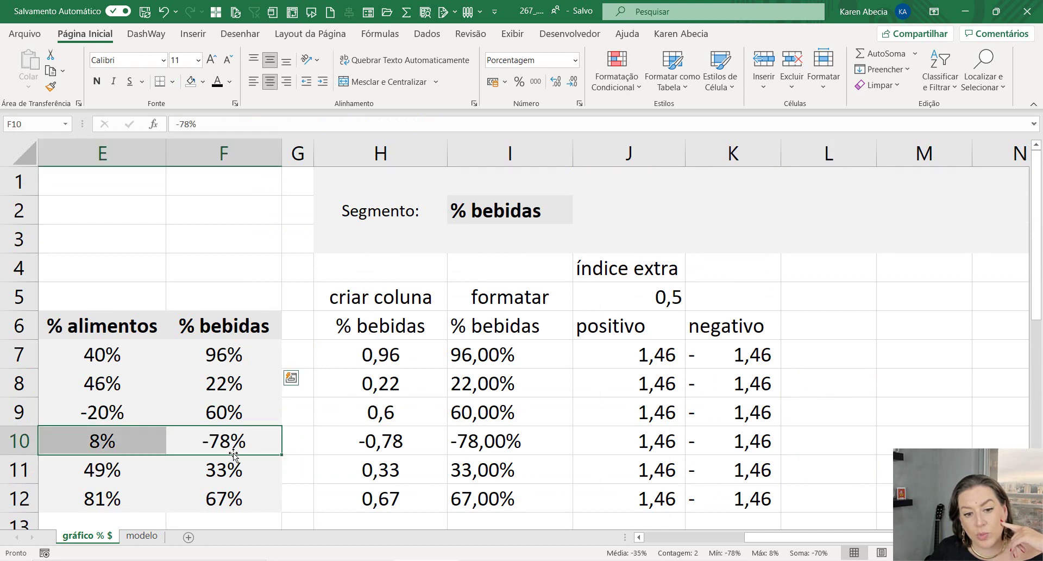
scroll(234, 455, "down", 4)
left_click(444, 387)
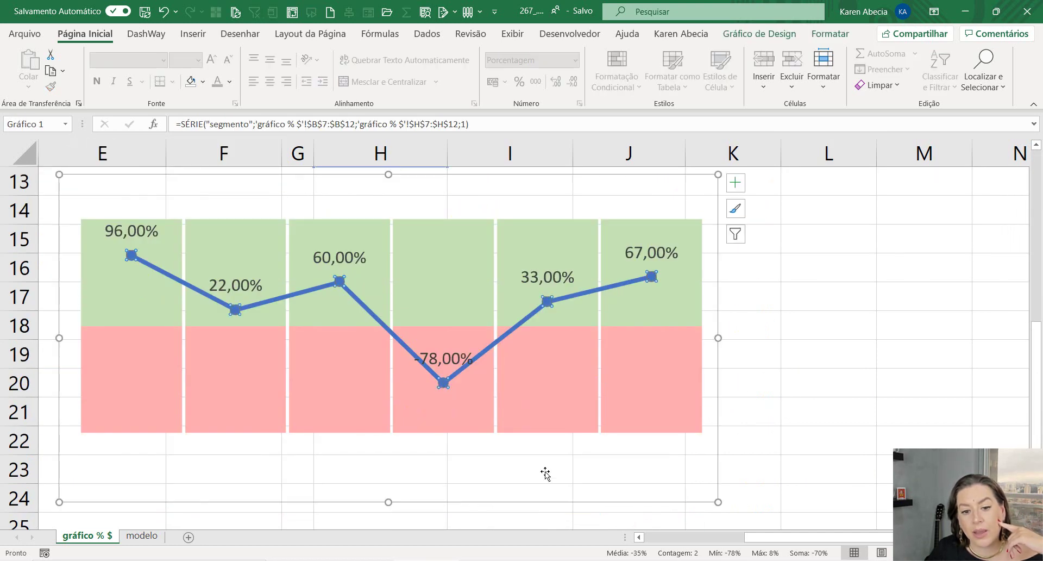
left_click(820, 444)
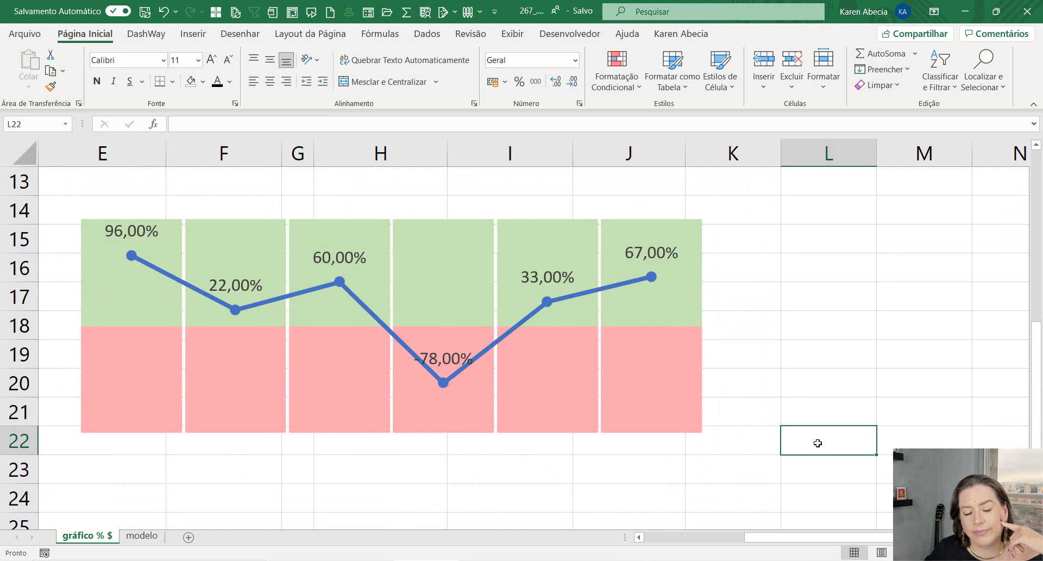
scroll(817, 443, "up", 3)
scroll(818, 442, "up", 1)
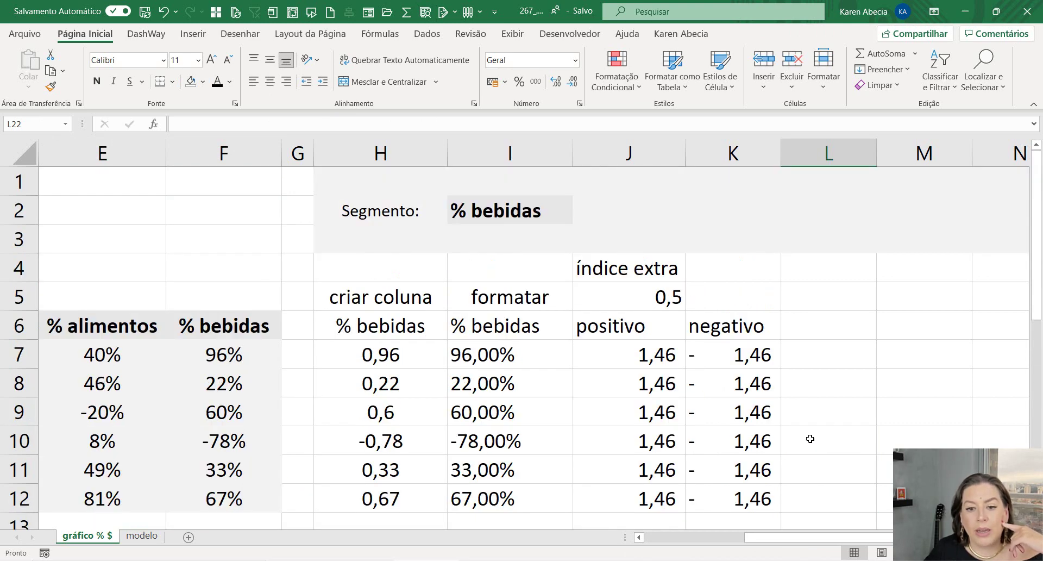
left_click_drag(618, 329, 655, 499)
left_click_drag(728, 326, 742, 499)
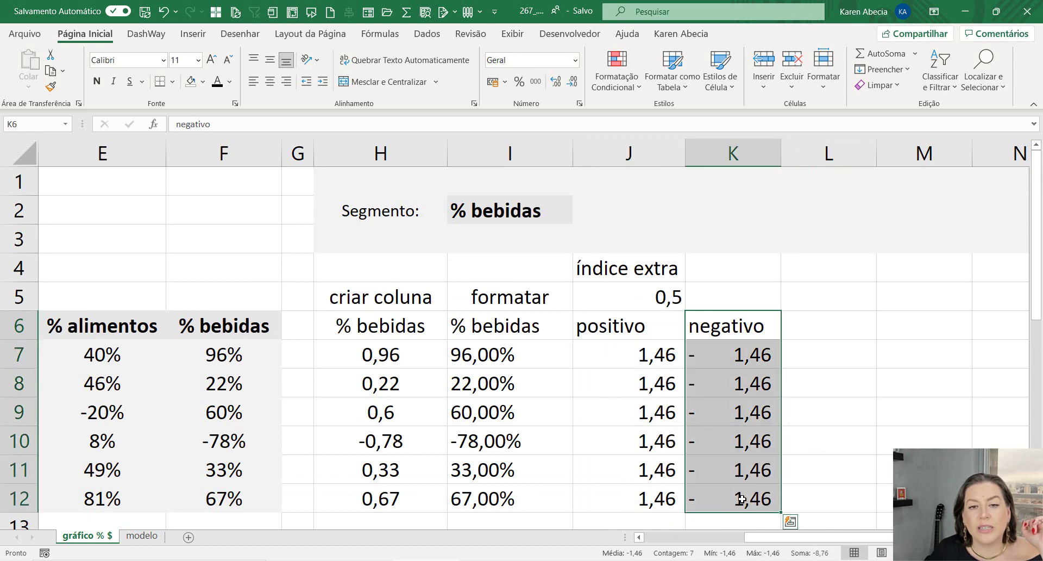
Inspect J7's formula =MÁXIMO(H7:H12)+J5 and move the chart up over the data table.
left_click(604, 354)
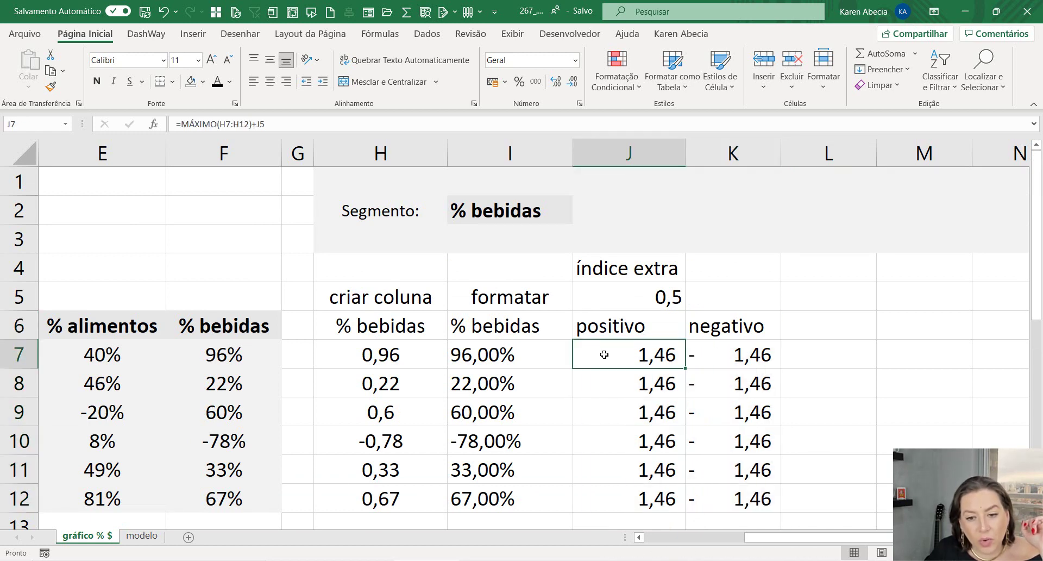
double_click(605, 354)
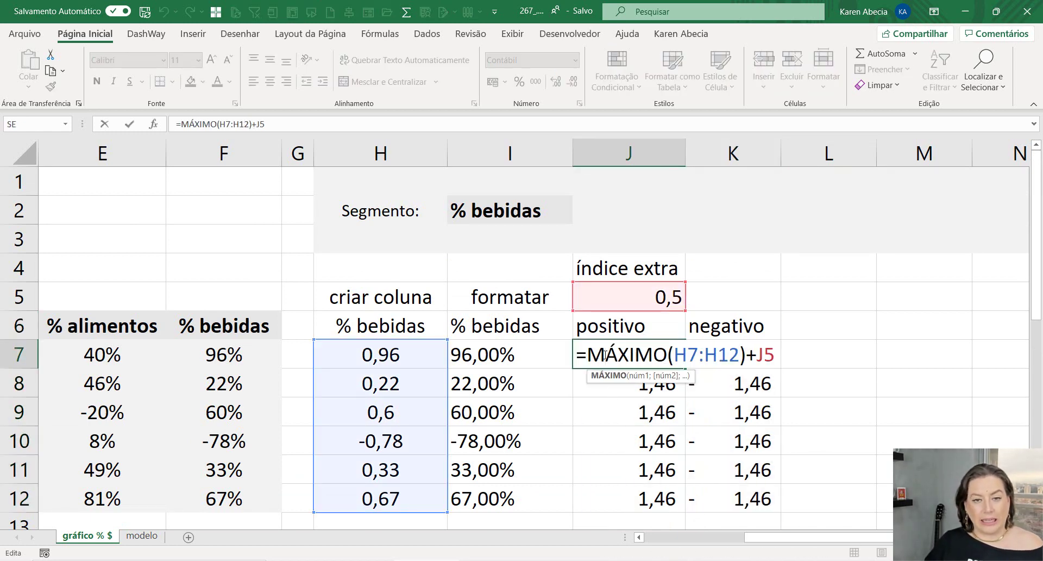
key("Escape")
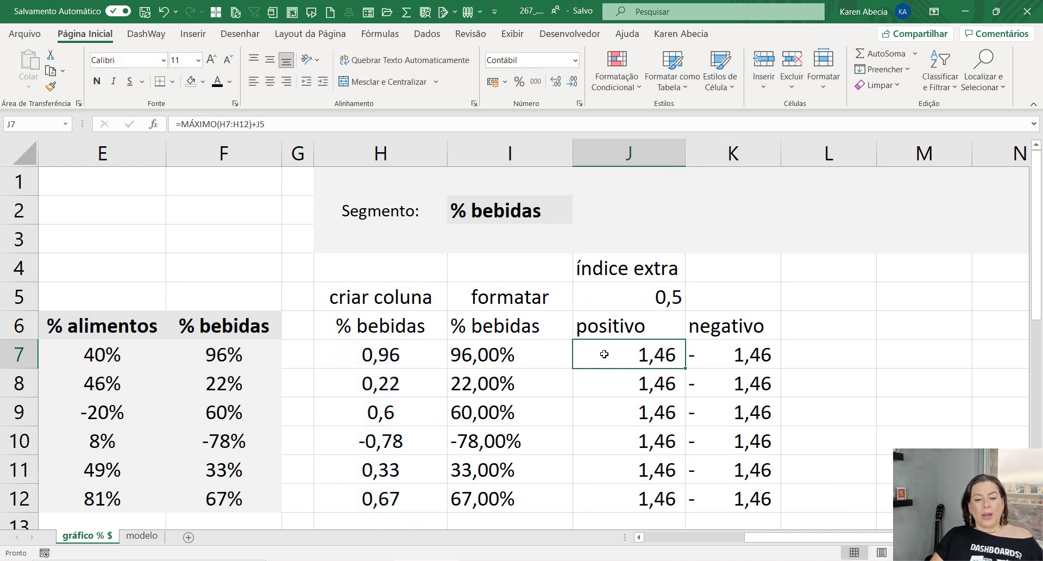
scroll(604, 355, "down", 3)
left_click(617, 435)
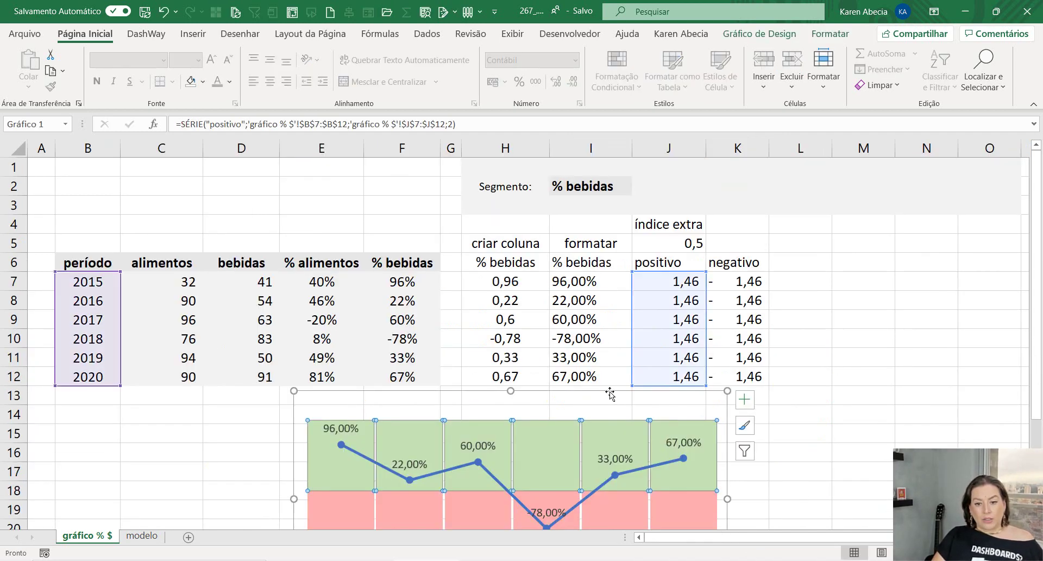
left_click_drag(609, 394, 421, 225)
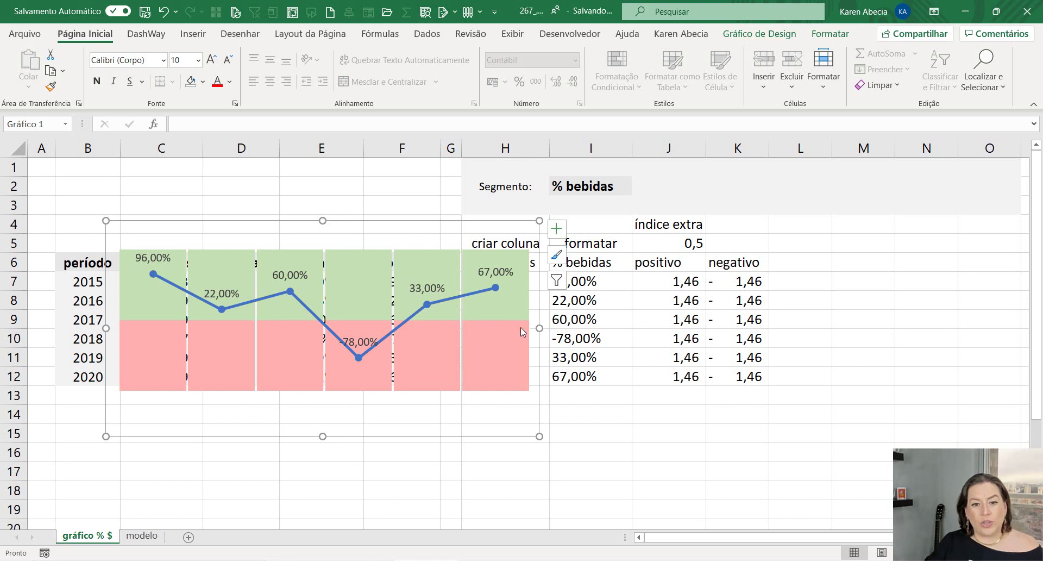
Check the positivo and negativo band series against J7, then move the chart back below the table.
left_click(193, 257)
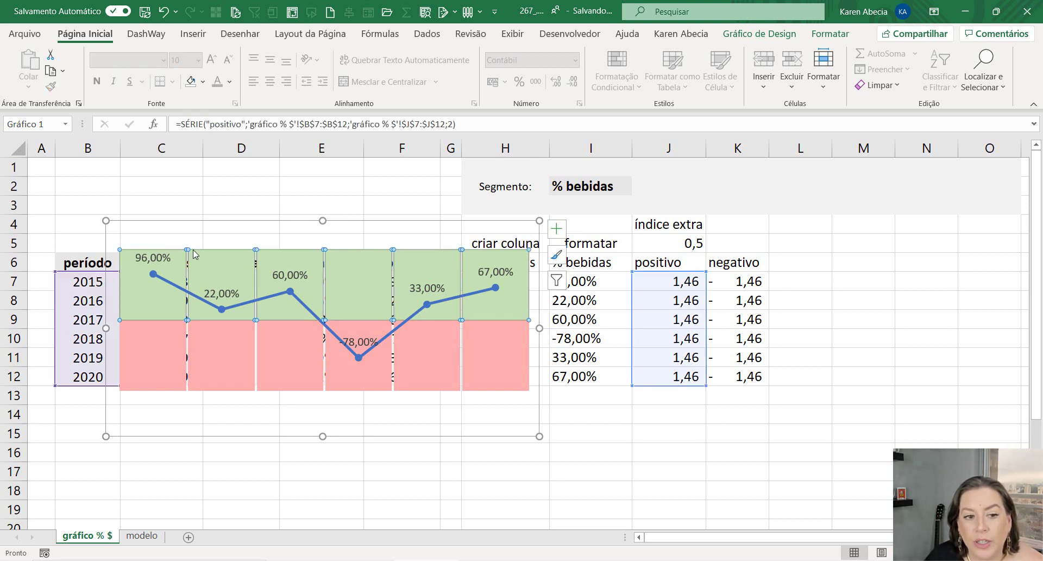
left_click(209, 387)
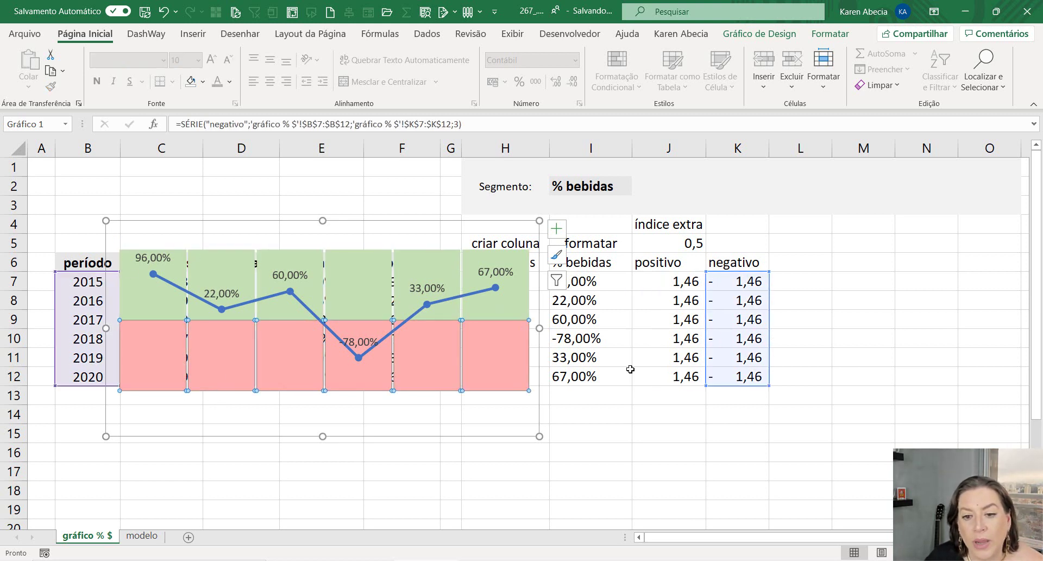
left_click(656, 280)
double_click(656, 280)
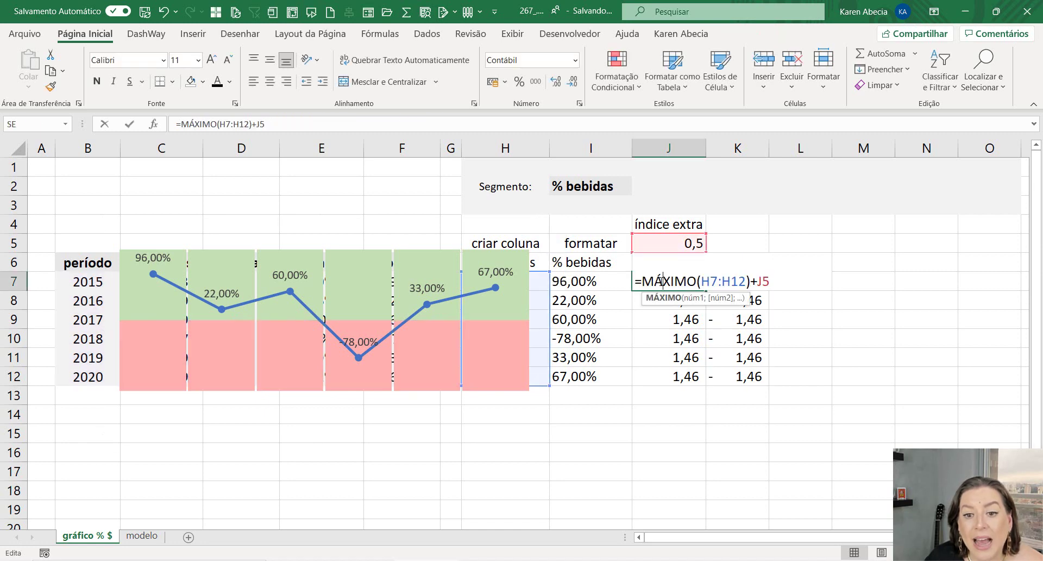
key("Escape")
left_click_drag(492, 258, 566, 436)
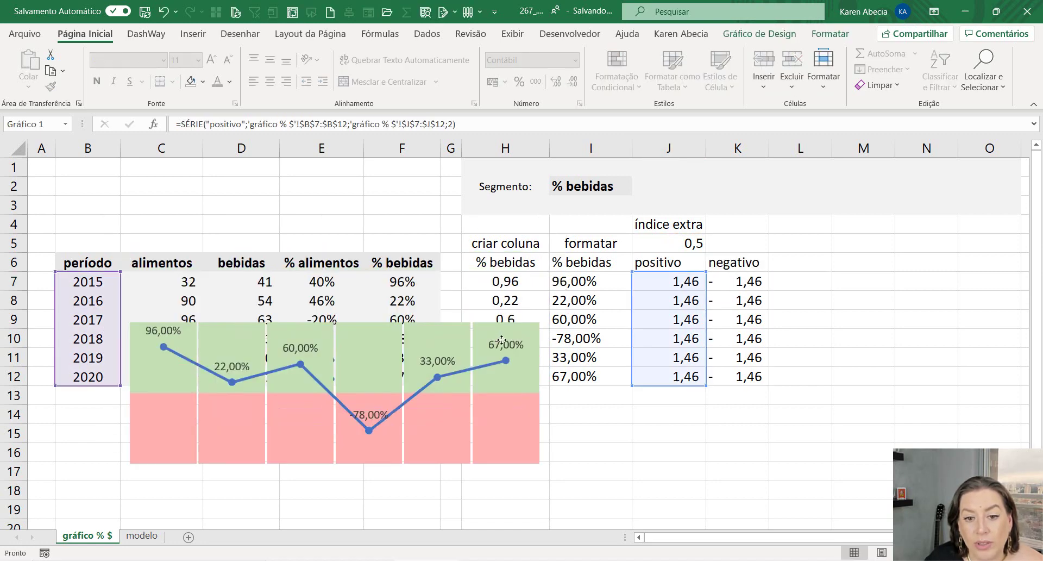
Try removing the +J5 term from J7's formula, then undo to restore it.
double_click(654, 278)
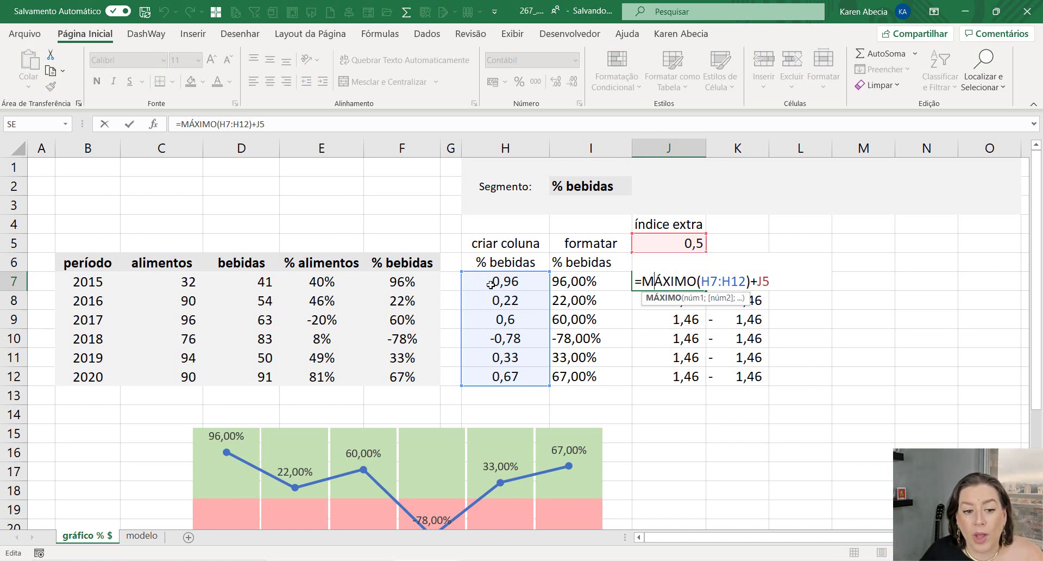
key("Escape")
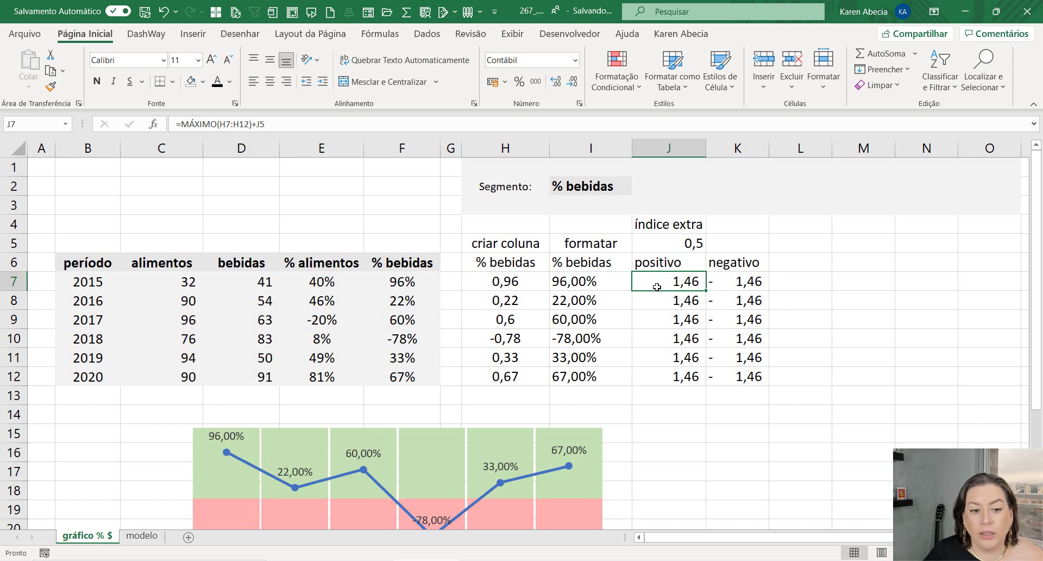
double_click(655, 283)
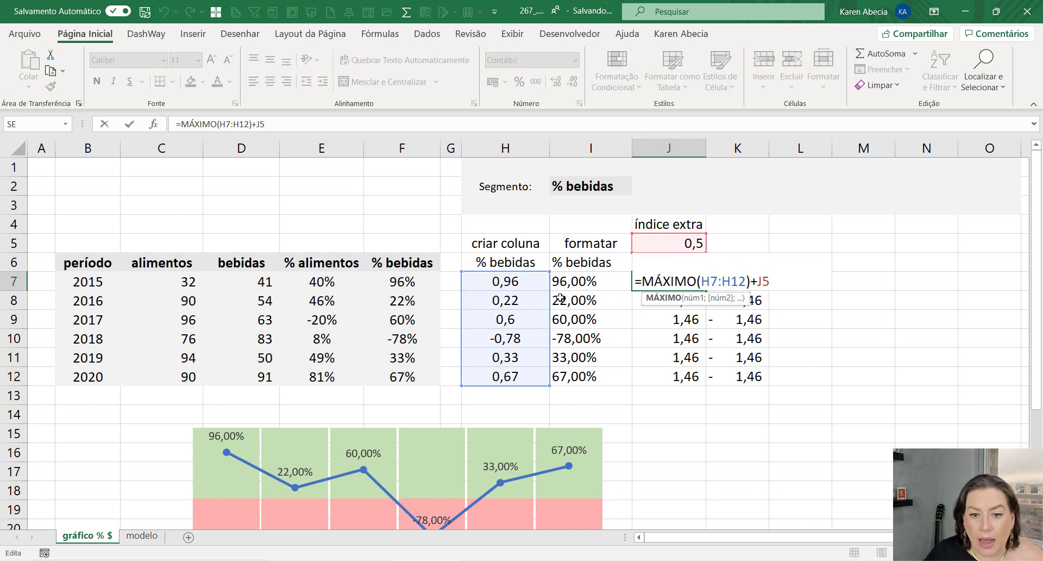
left_click_drag(752, 282, 771, 282)
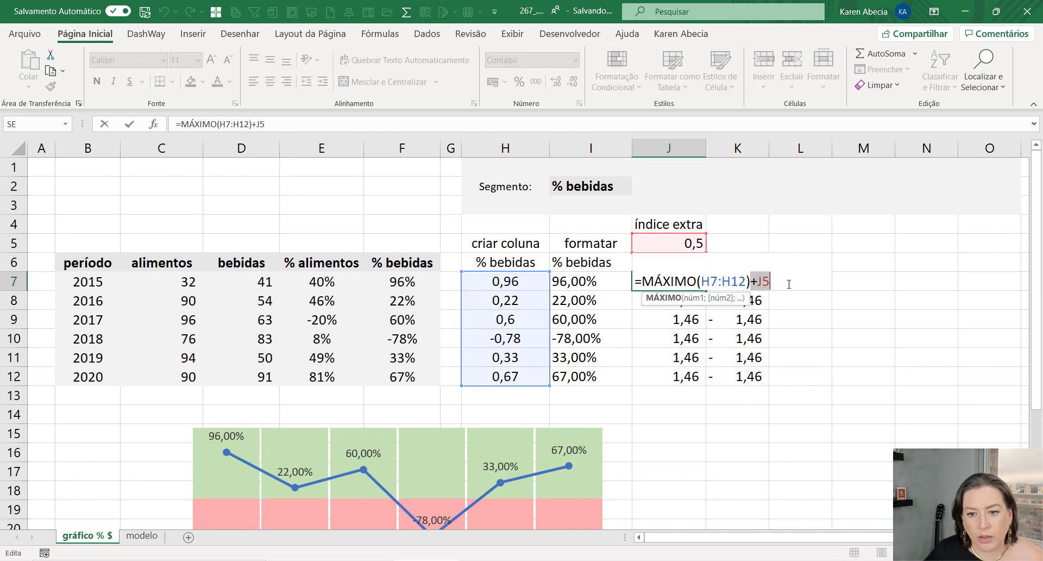
key("BackSpace")
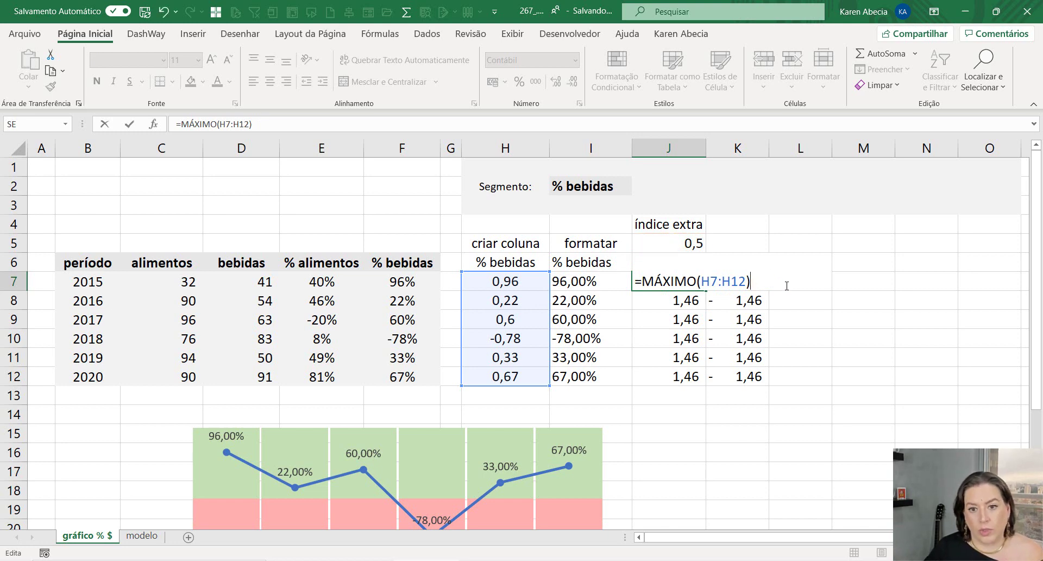
key("Return")
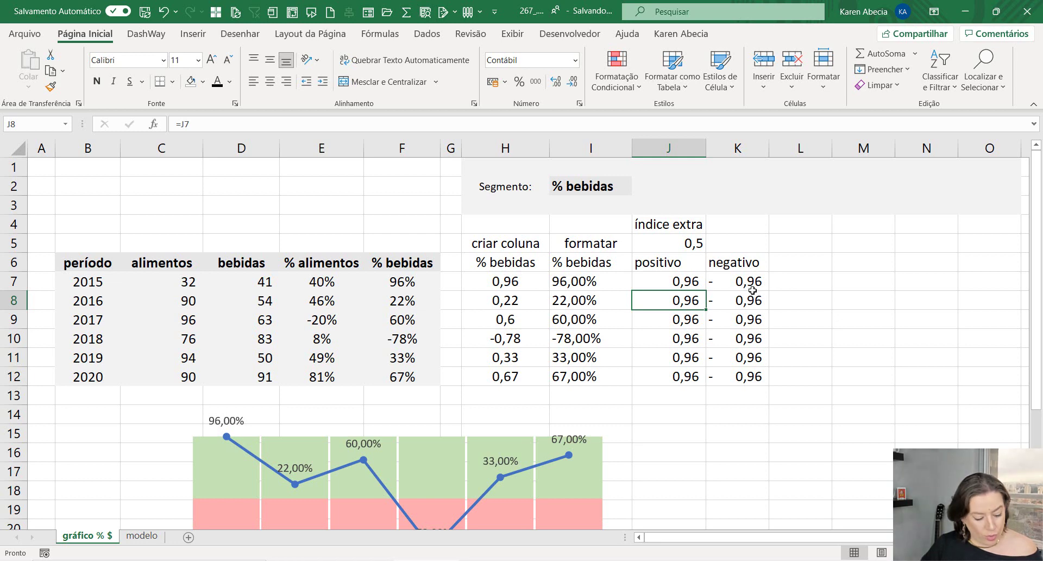
key("ctrl+z")
Delete the J5 reference from J7's formula again and check the chart's positivo band.
double_click(681, 281)
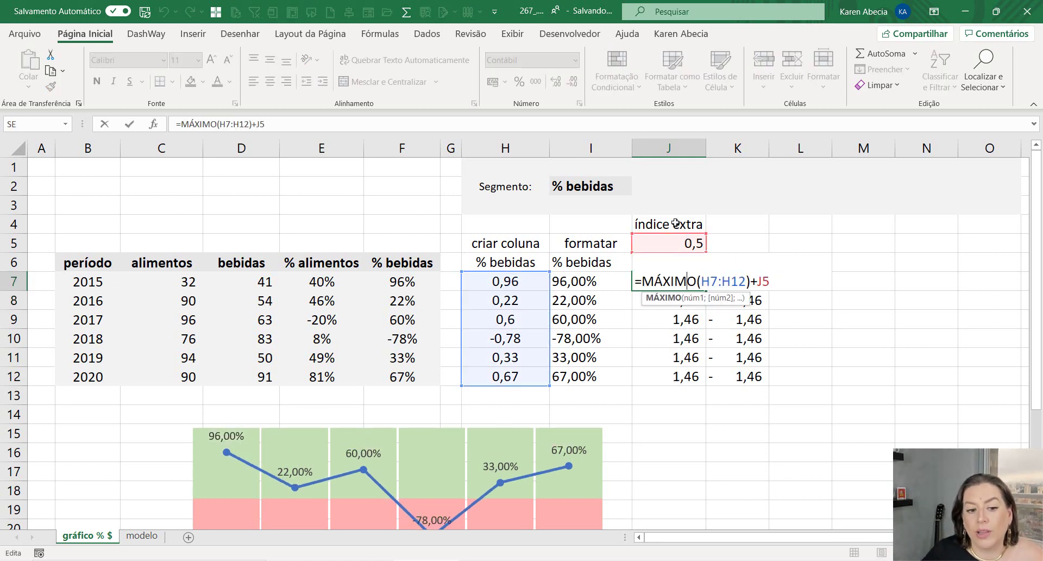
left_click(681, 279)
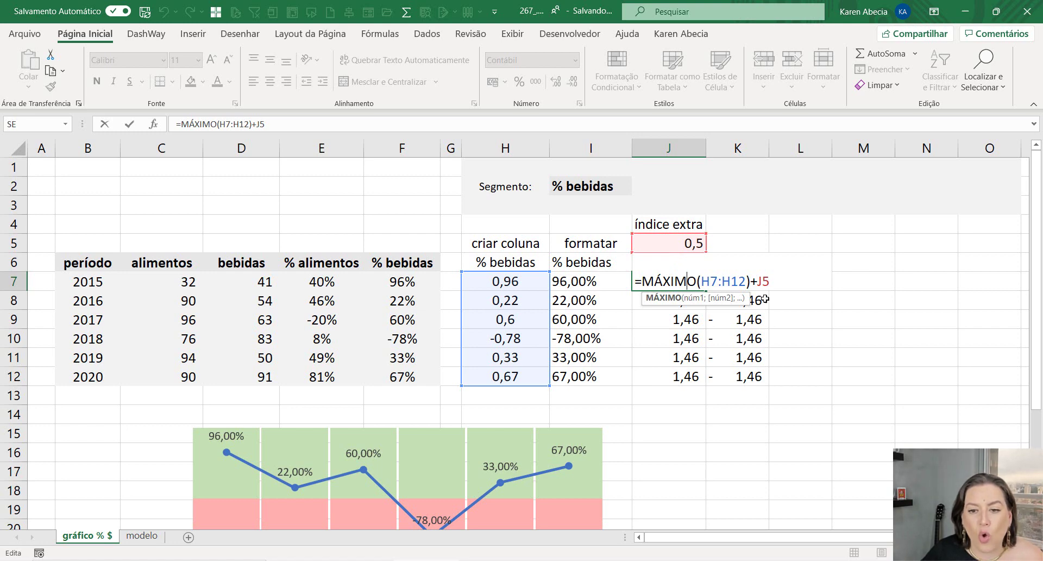
left_click_drag(753, 289, 773, 291)
key("BackSpace")
key("Return")
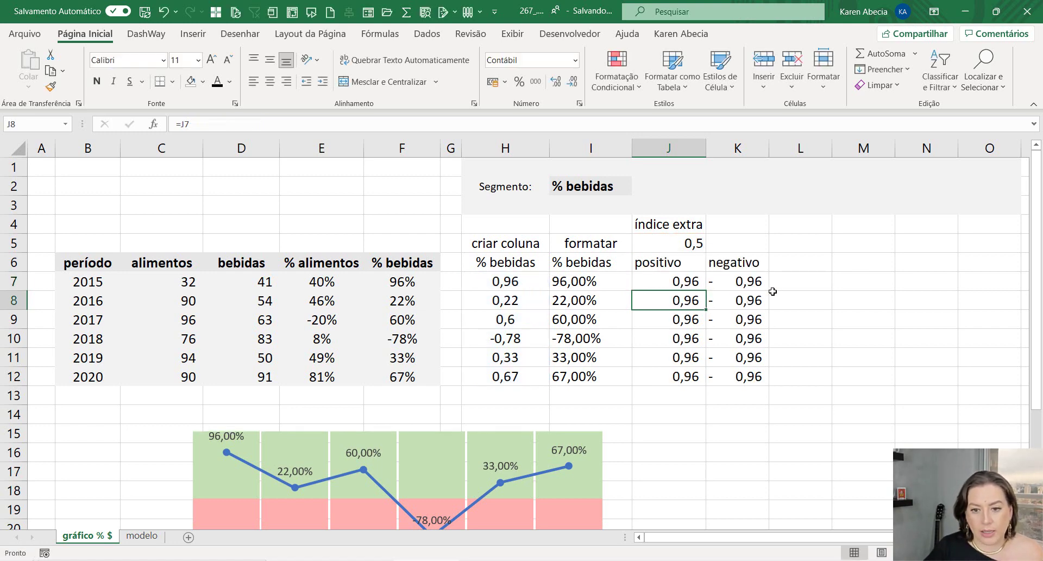
left_click(201, 448)
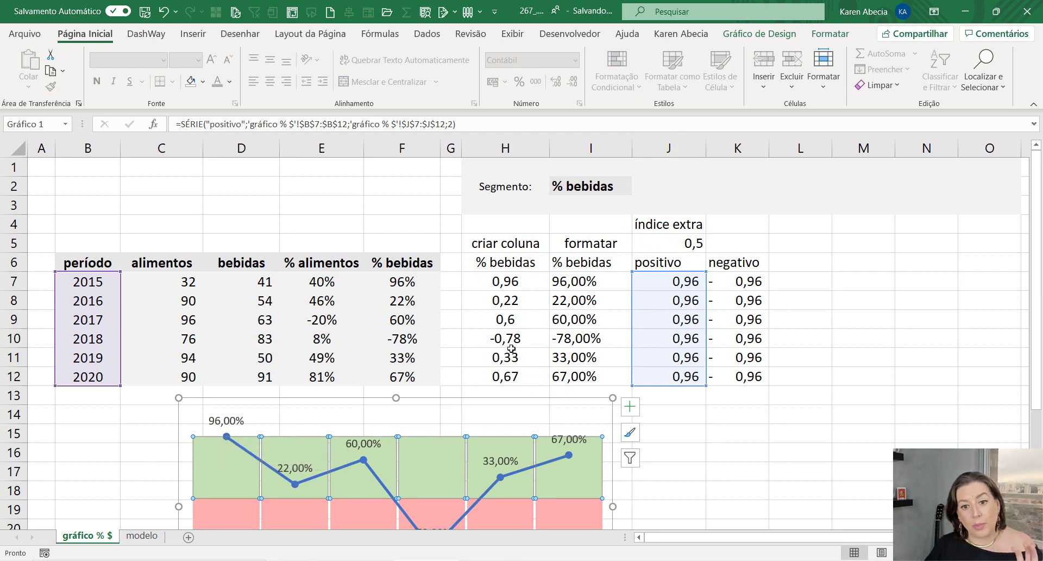
Commit J7 as =MÁXIMO(H7:H12)+J5 so the band reads 1,46, and select the index cell J5.
left_click(656, 288)
double_click(656, 283)
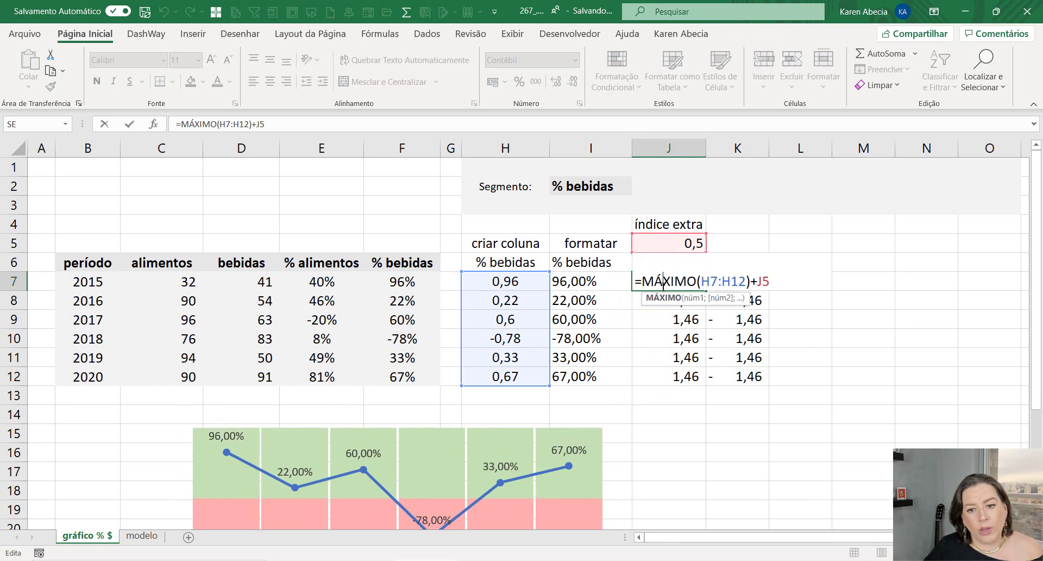
left_click_drag(750, 281, 770, 280)
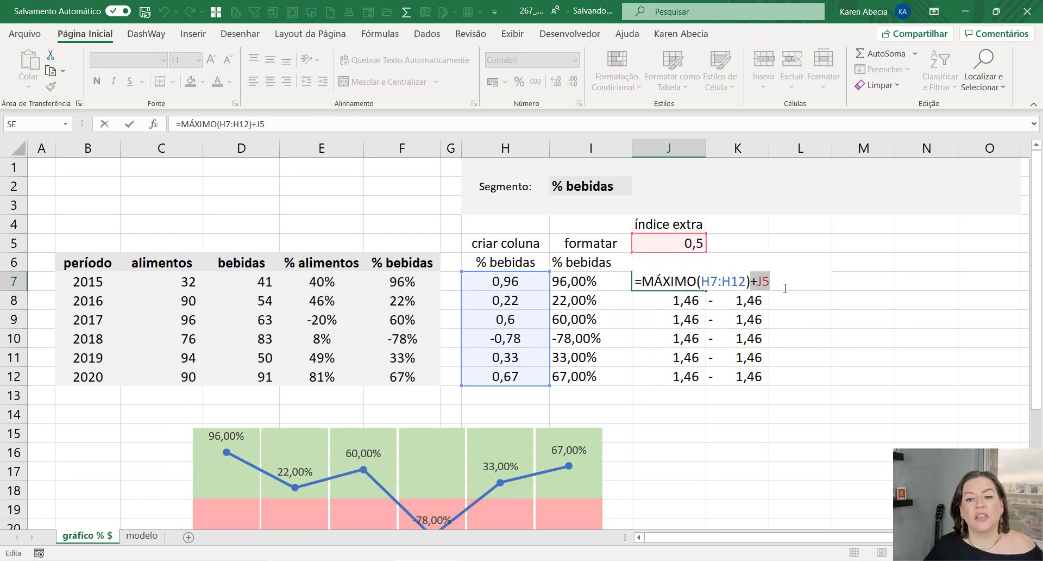
key("Return")
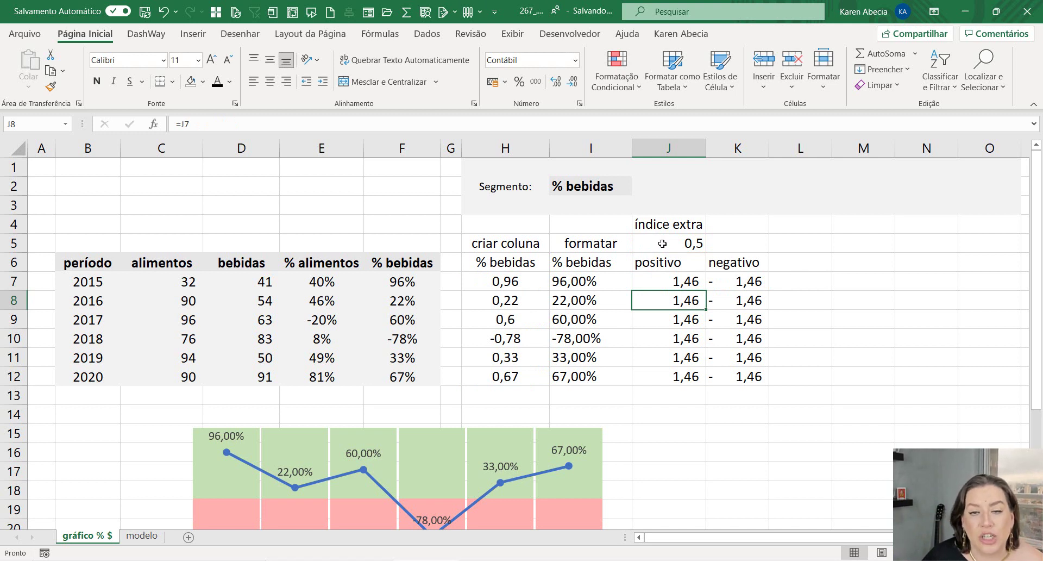
left_click(661, 243)
Enter =J7 in J8 and fill it down to J12 so positivo repeats 1,46.
left_click(887, 354)
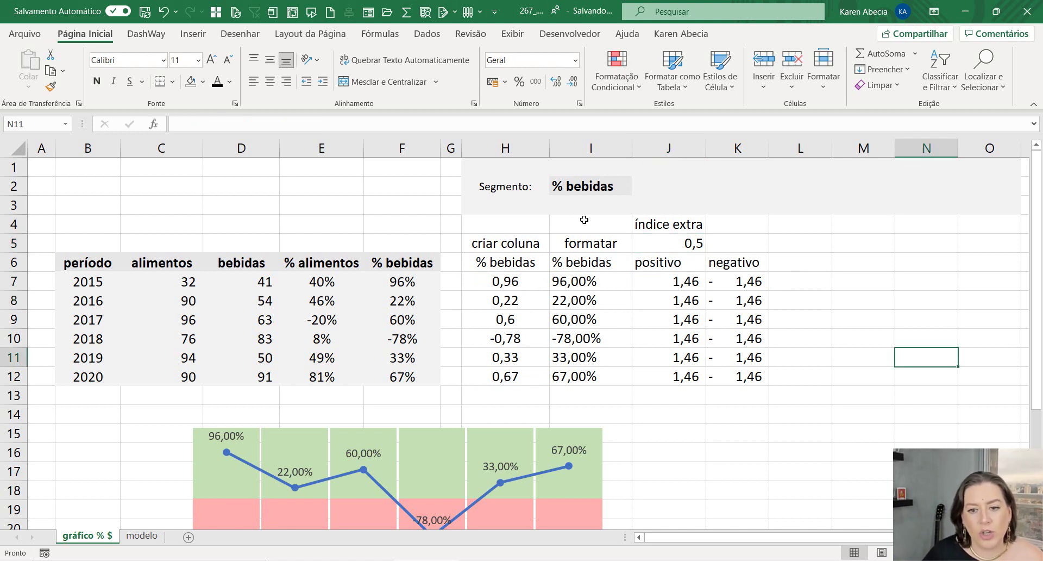
left_click(667, 246)
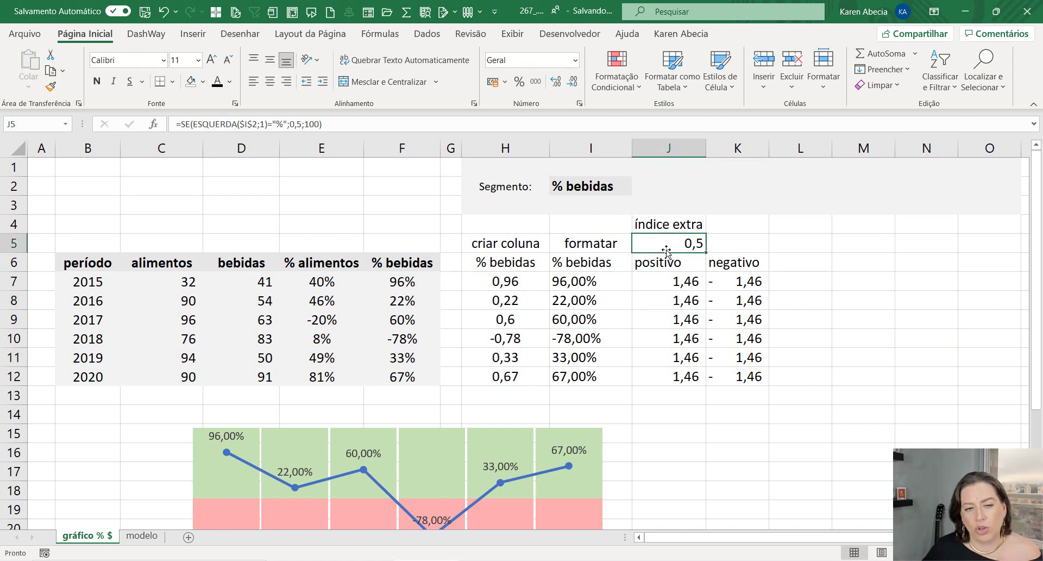
double_click(680, 279)
key("Escape")
key("Delete")
left_click(680, 300)
type("=J7")
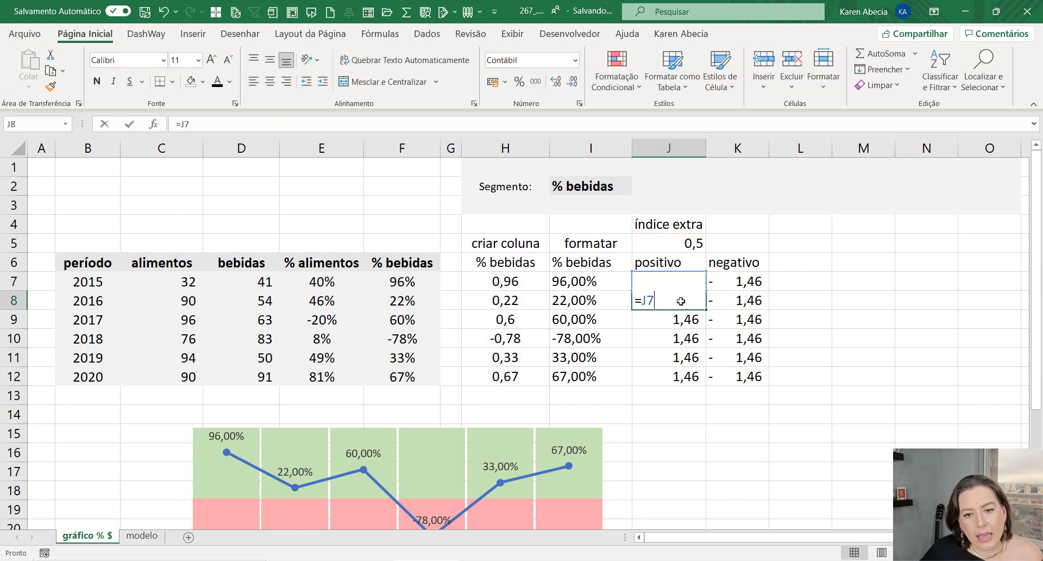
key("ctrl+Return")
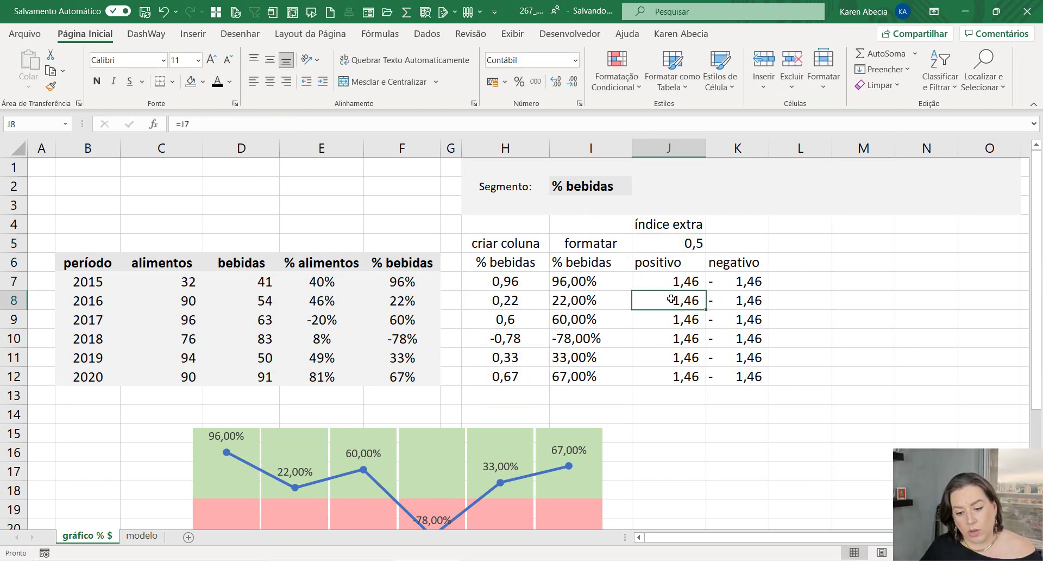
double_click(671, 298)
key("Return")
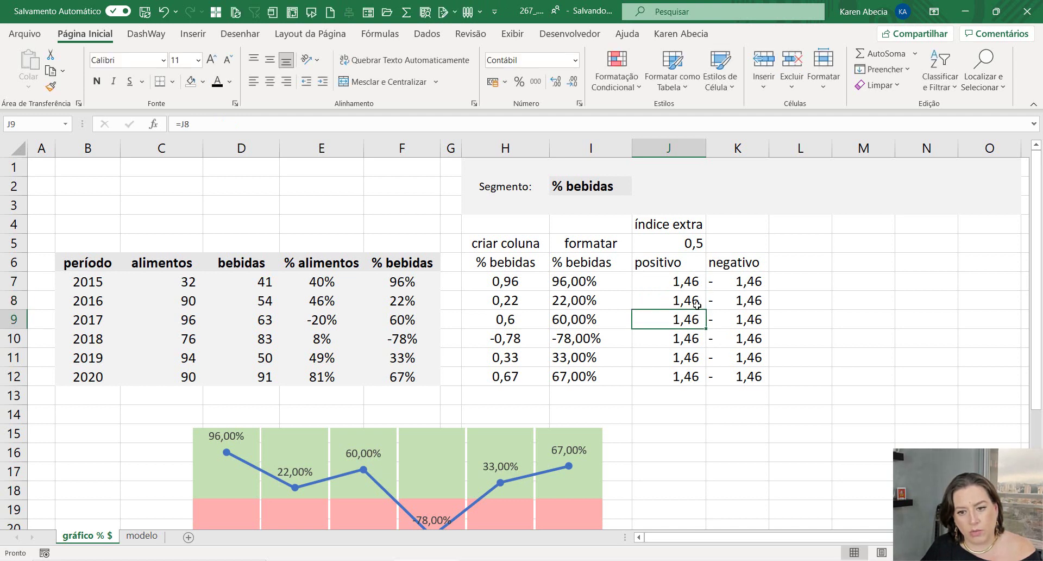
key("Up")
left_click_drag(707, 311, 704, 387)
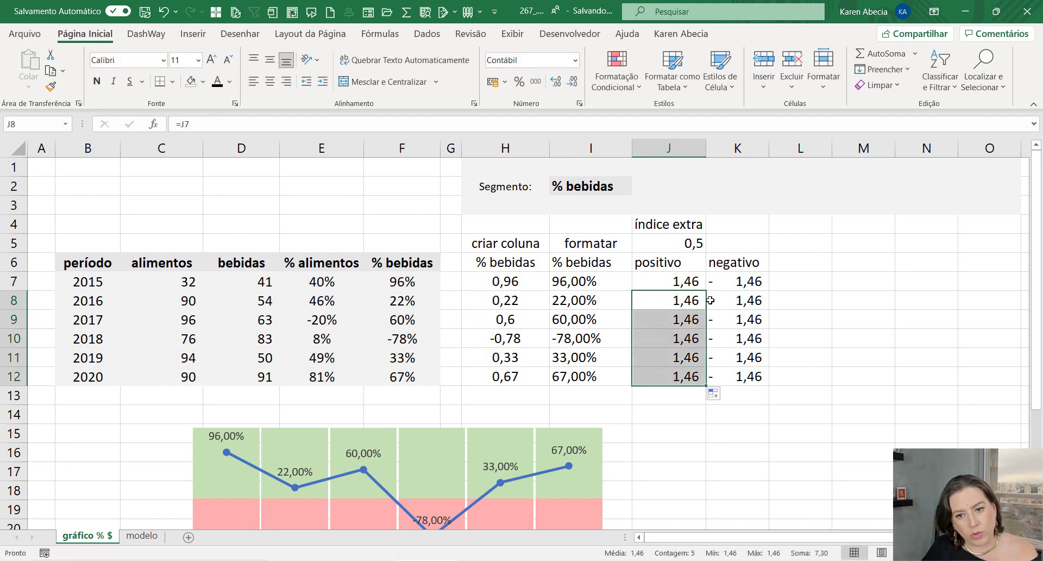
Confirm the negativo formula =J7*-1 in K7.
key("Up")
key("Up")
key("shift+Down")
key("shift+Down")
key("shift+Down")
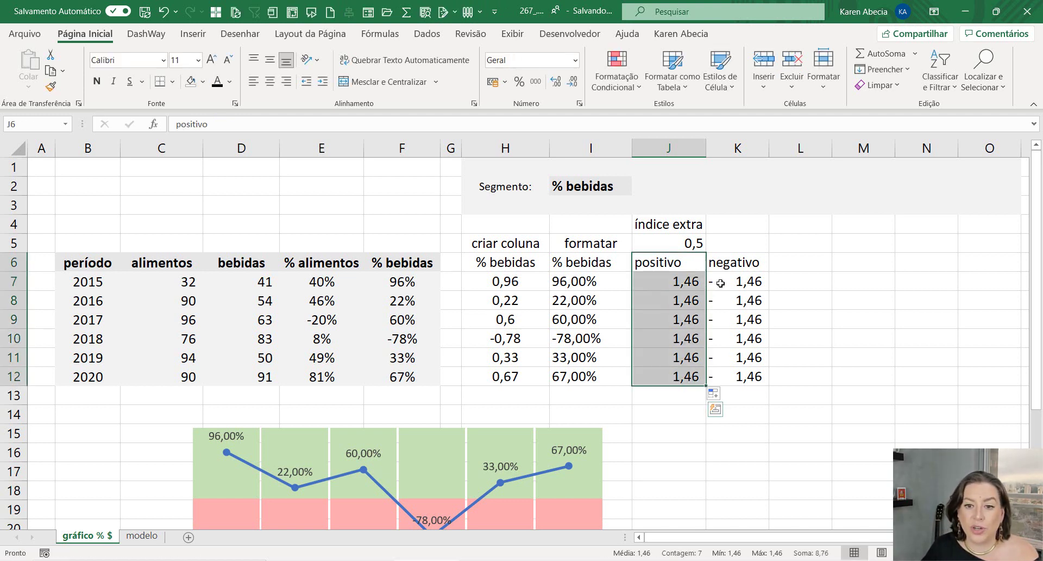
double_click(730, 280)
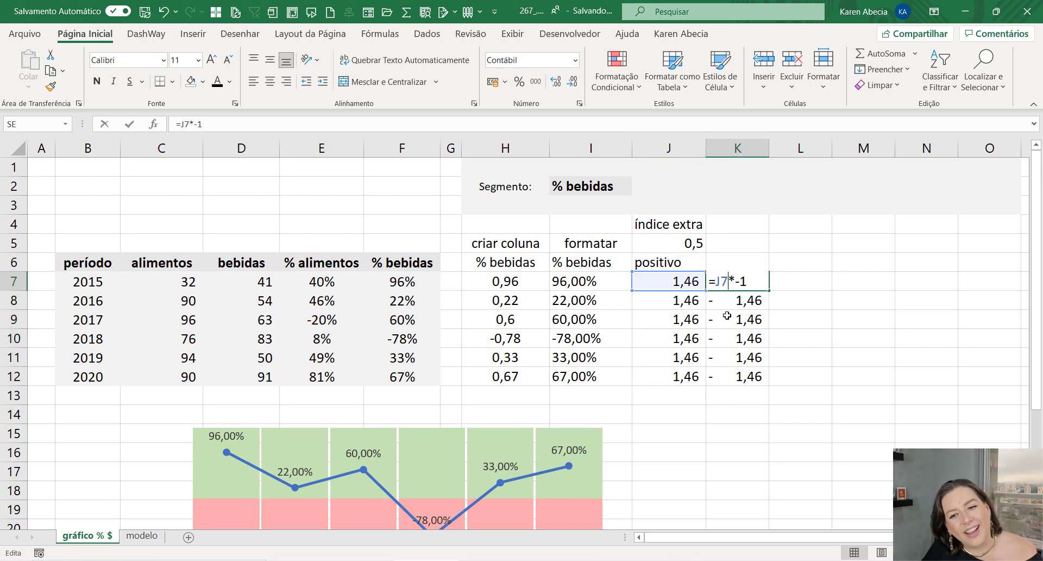
key("Escape")
scroll(734, 337, "up", 3, "ctrl")
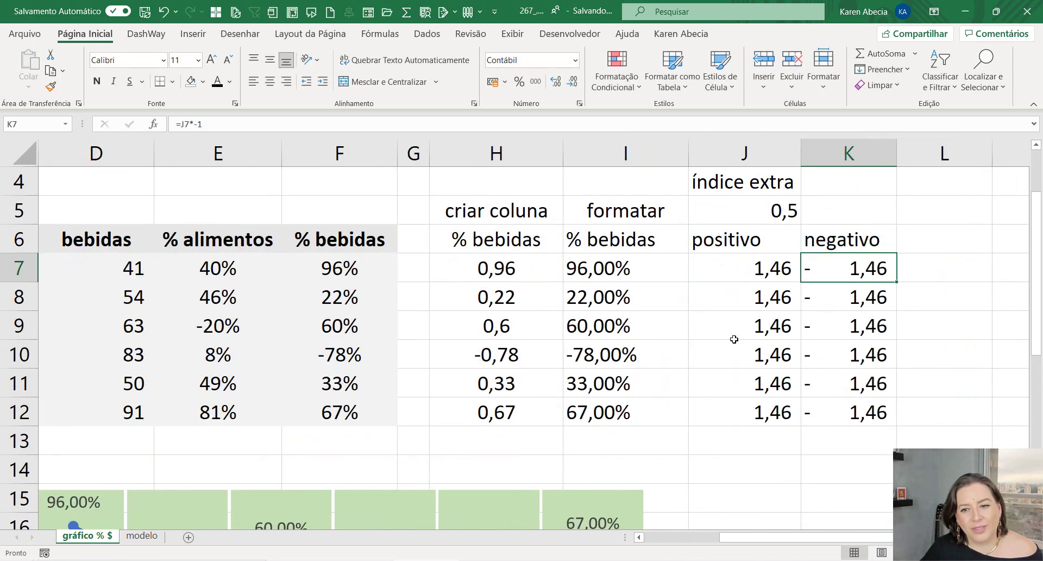
double_click(817, 277)
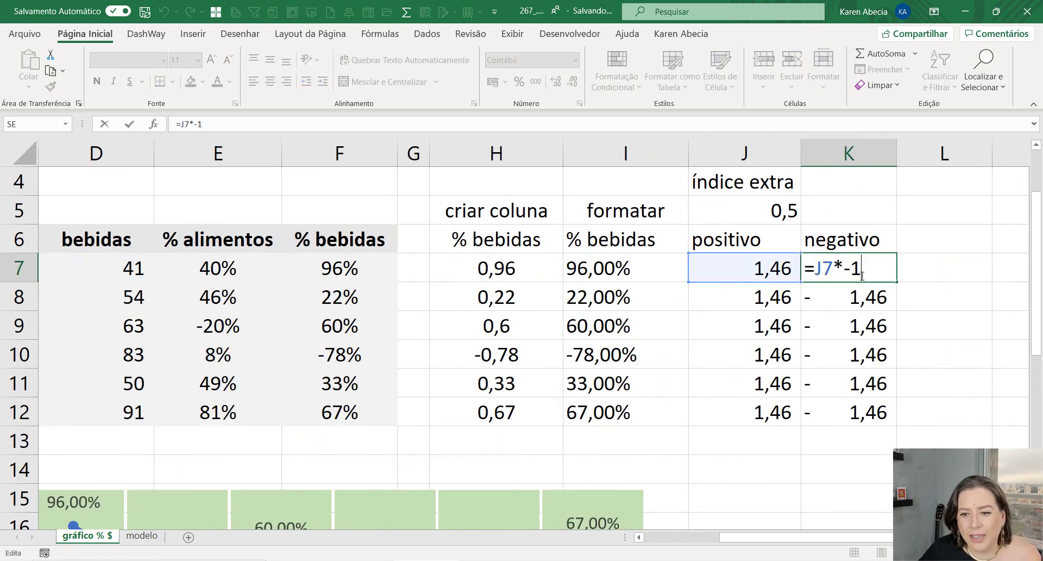
key("Return")
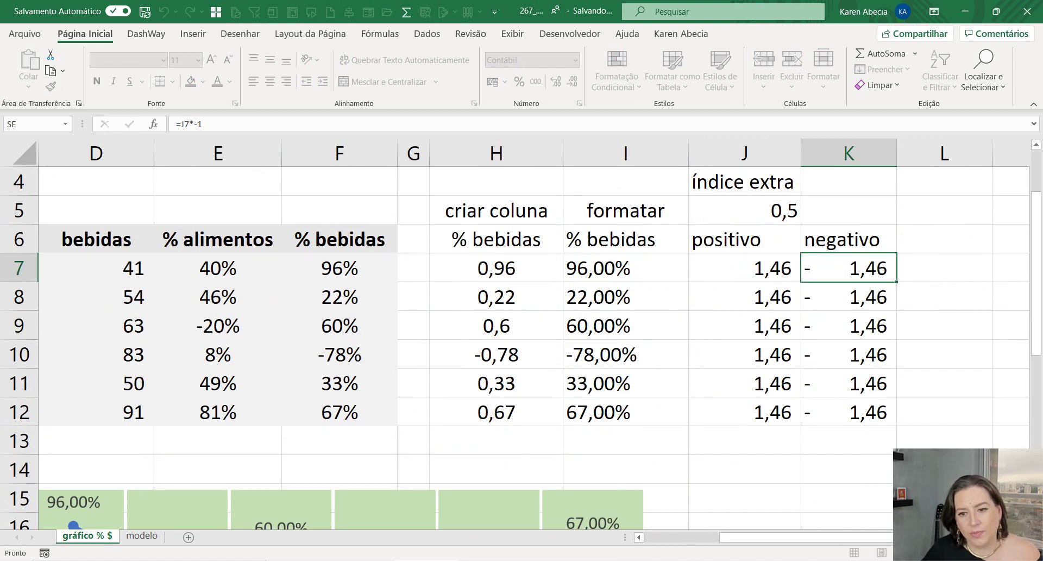
Review J7's references to H7:H12 and select the positivo J7:J12 and negativo K7:K12 values.
left_click(745, 274)
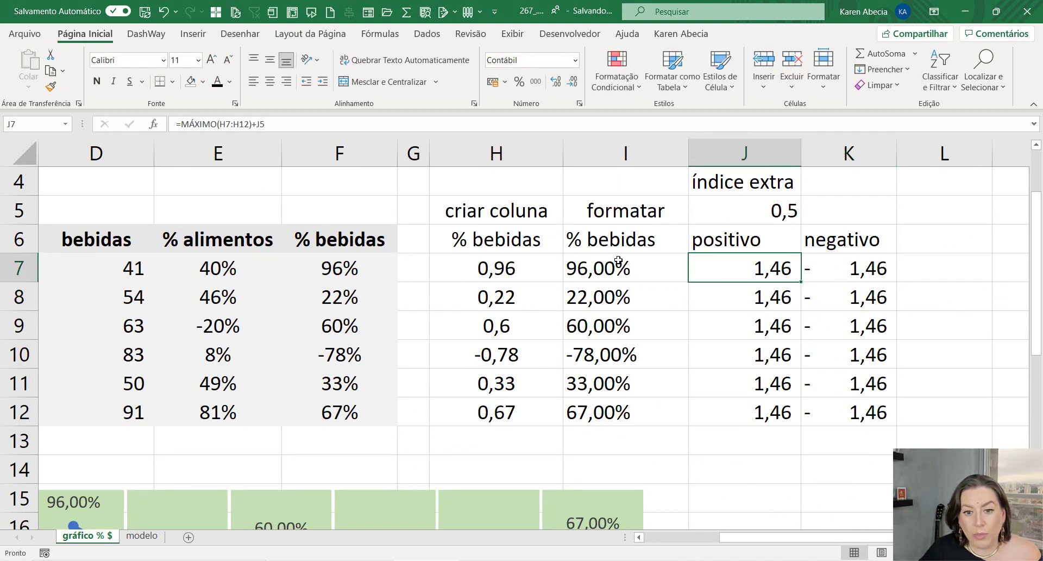
left_click_drag(541, 271, 542, 404)
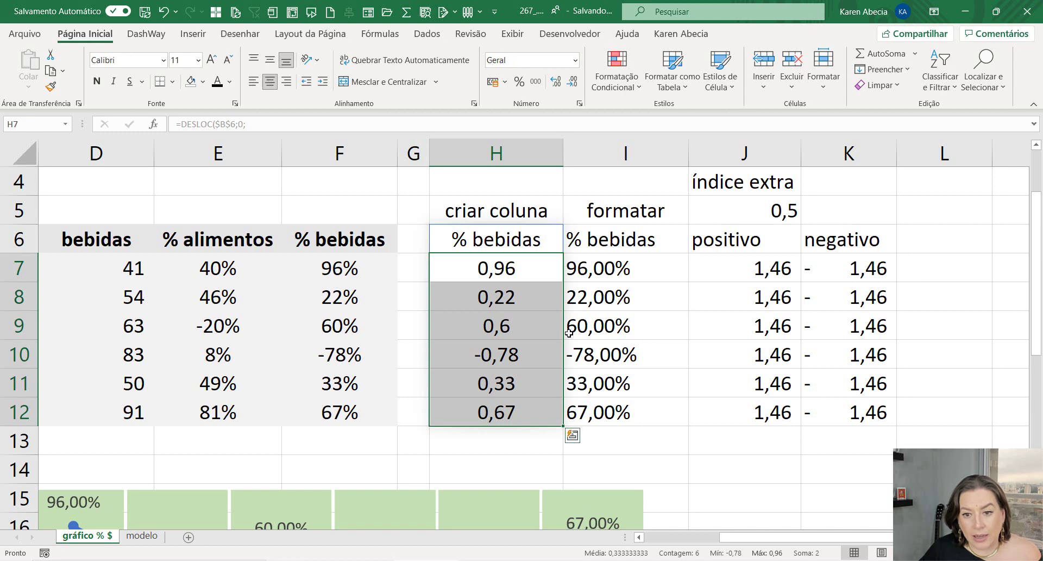
double_click(720, 268)
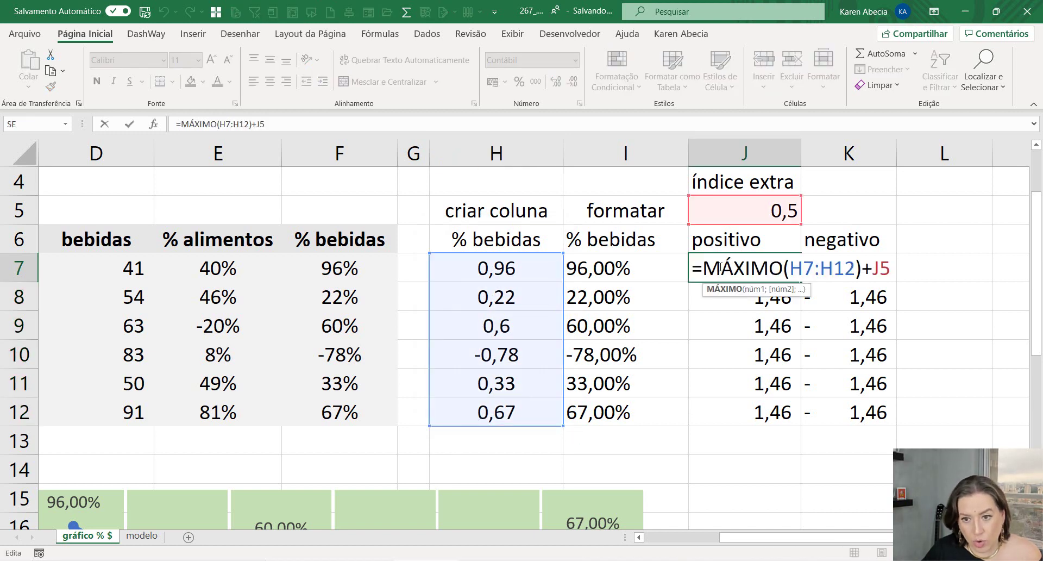
key("Return")
left_click_drag(728, 269, 757, 400)
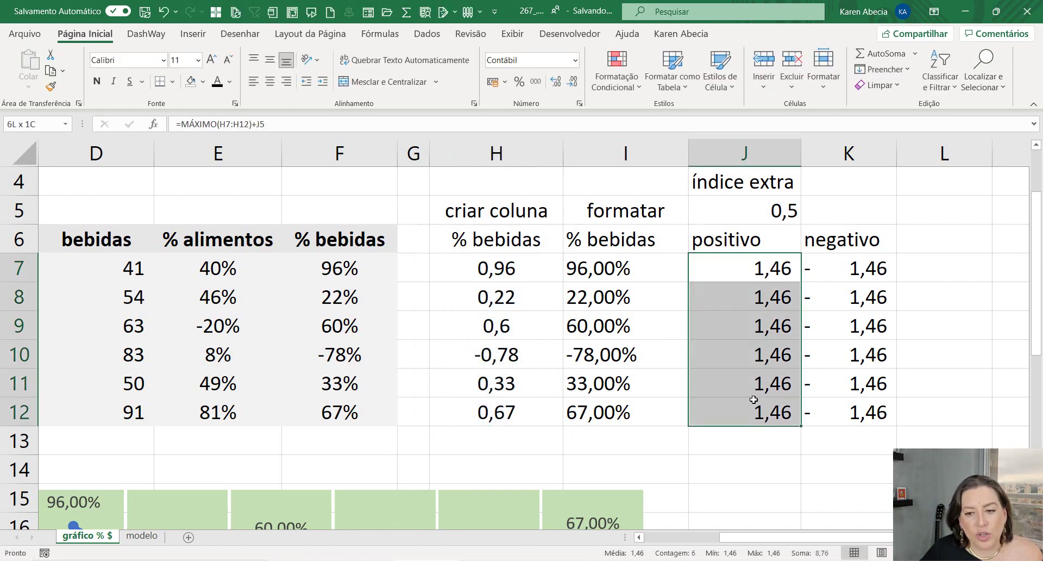
left_click_drag(809, 269, 871, 414)
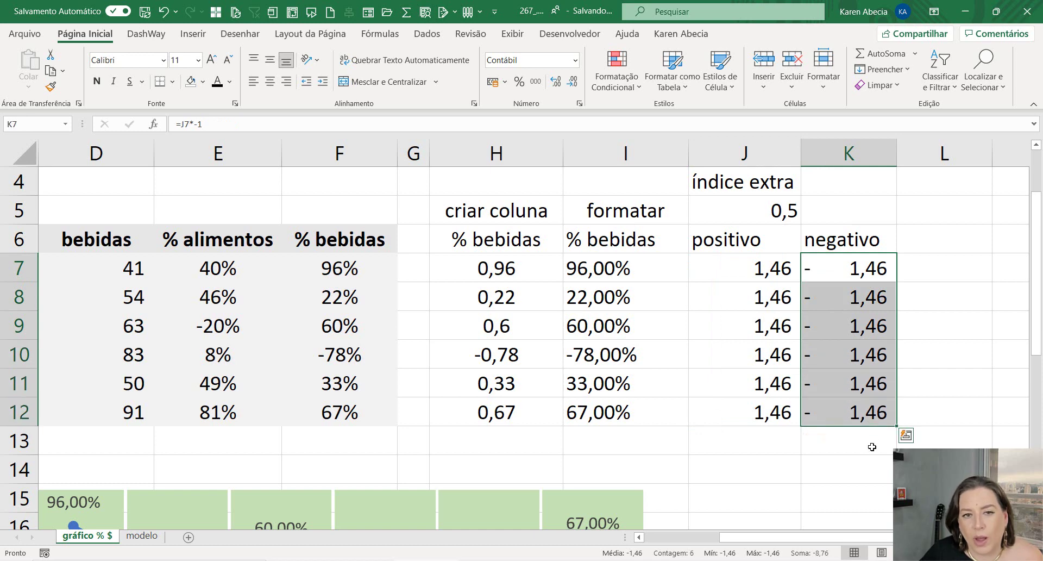
left_click(871, 446)
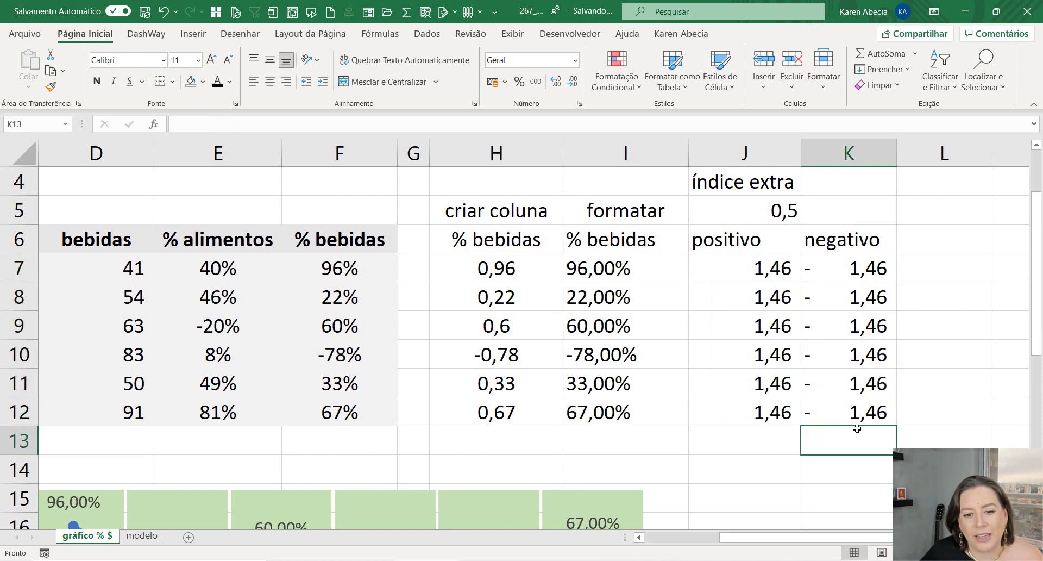
scroll(857, 428, "down", 3)
left_click(584, 309)
left_click(602, 367)
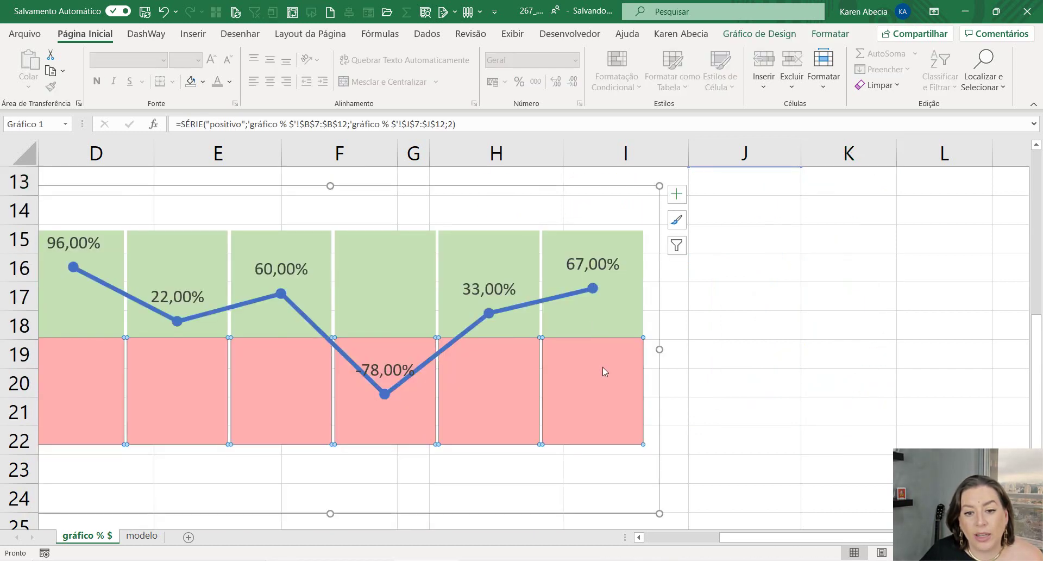
scroll(761, 354, "up", 3)
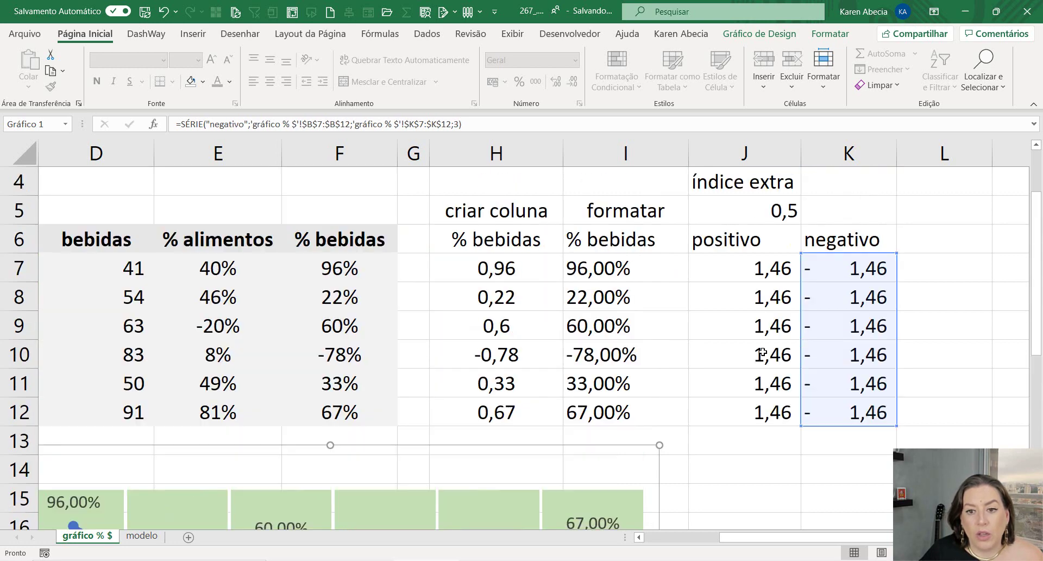
scroll(761, 354, "up", 1)
left_click(945, 499)
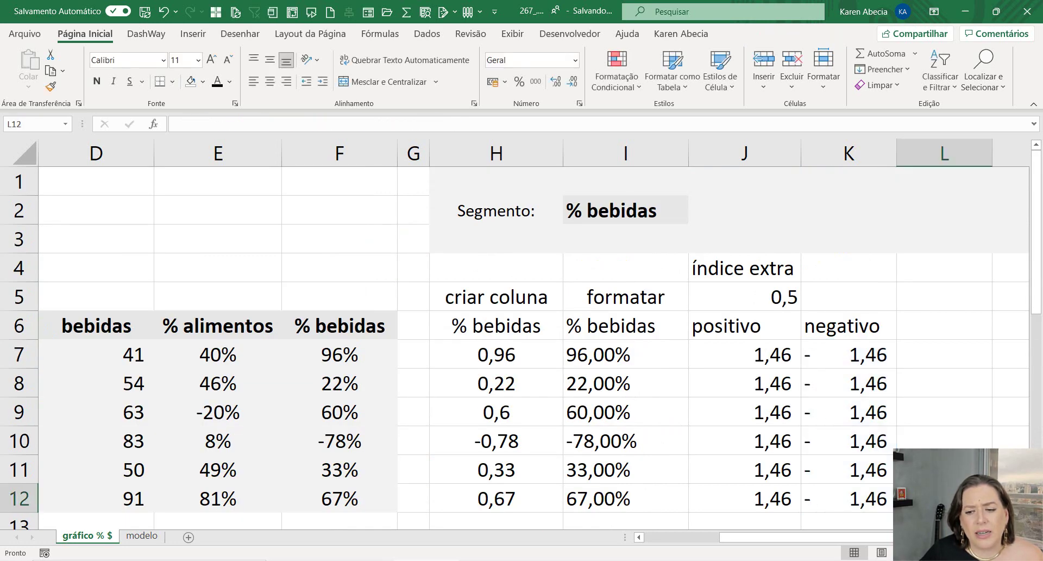
scroll(522, 326, "right", 1)
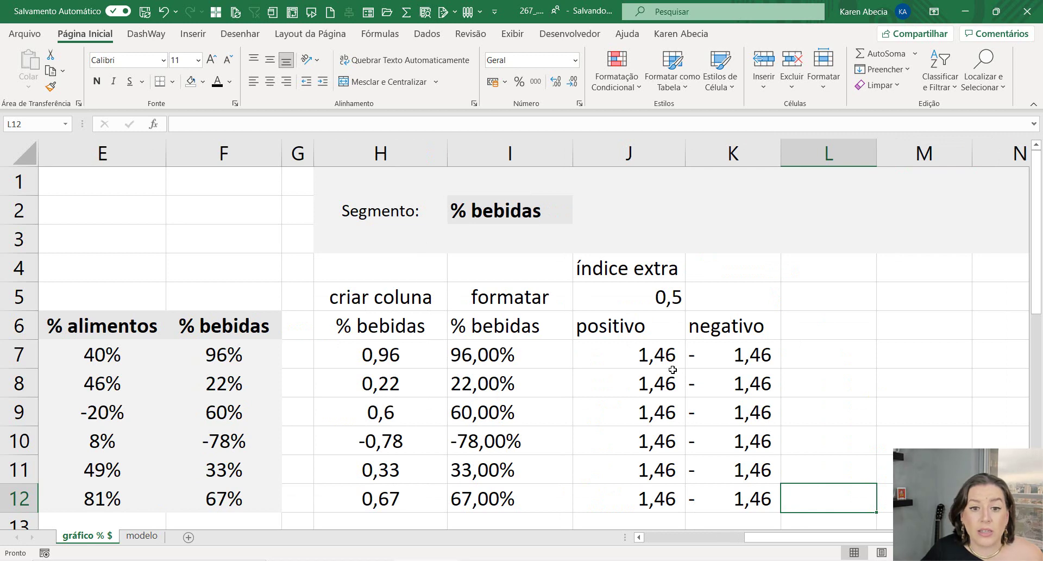
Switch the Segmento cell I2 to alimentos, then to % alimentos, and select J5.
left_click(510, 215)
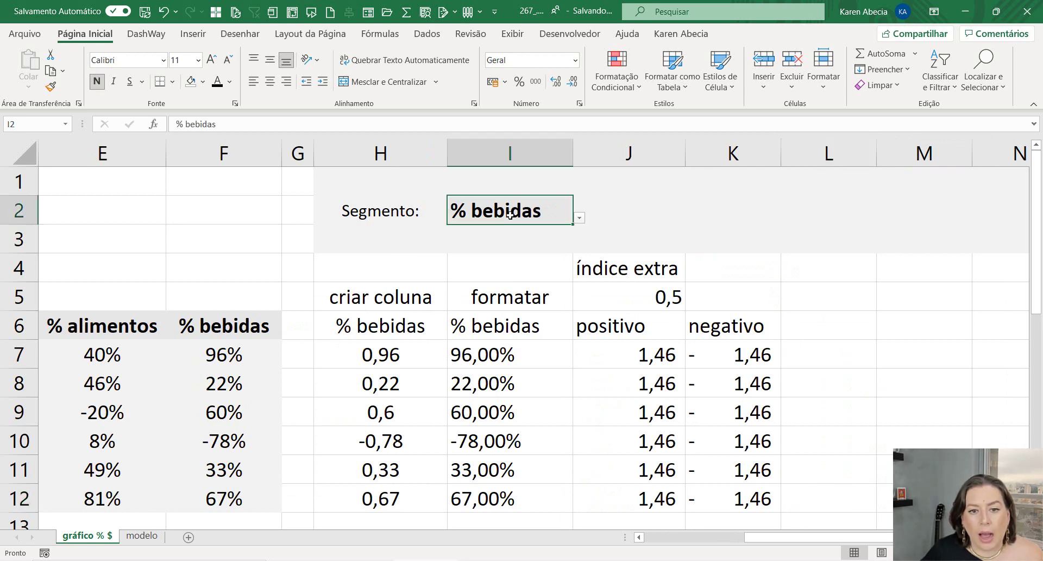
left_click(579, 219)
left_click(568, 235)
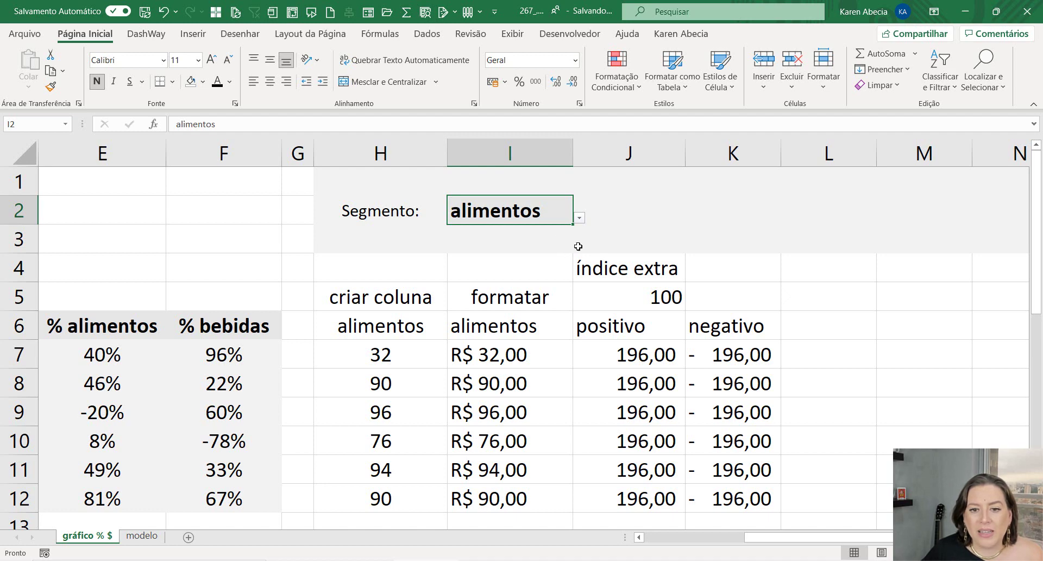
left_click(579, 217)
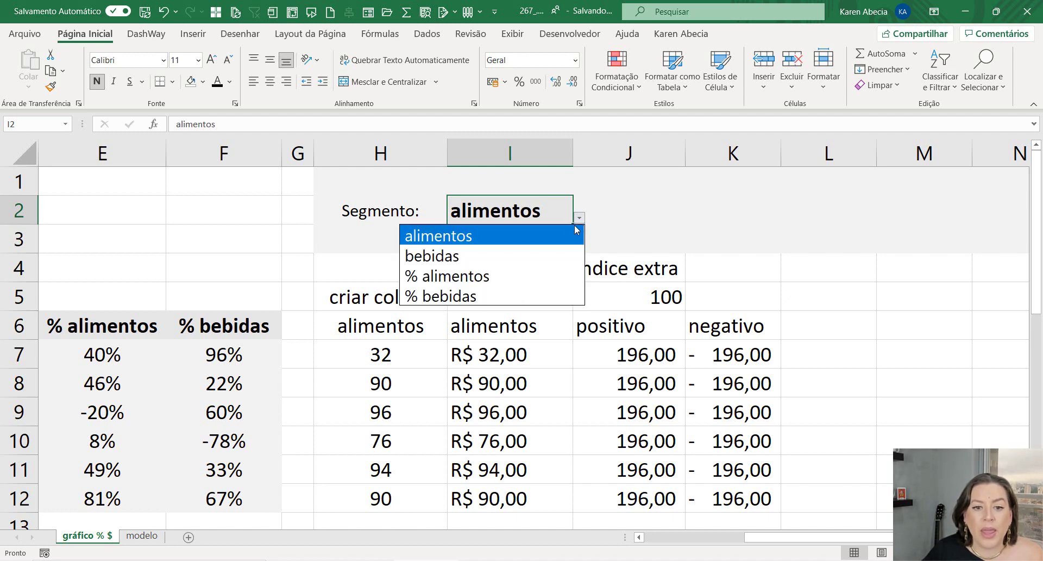
left_click(549, 276)
left_click(625, 296)
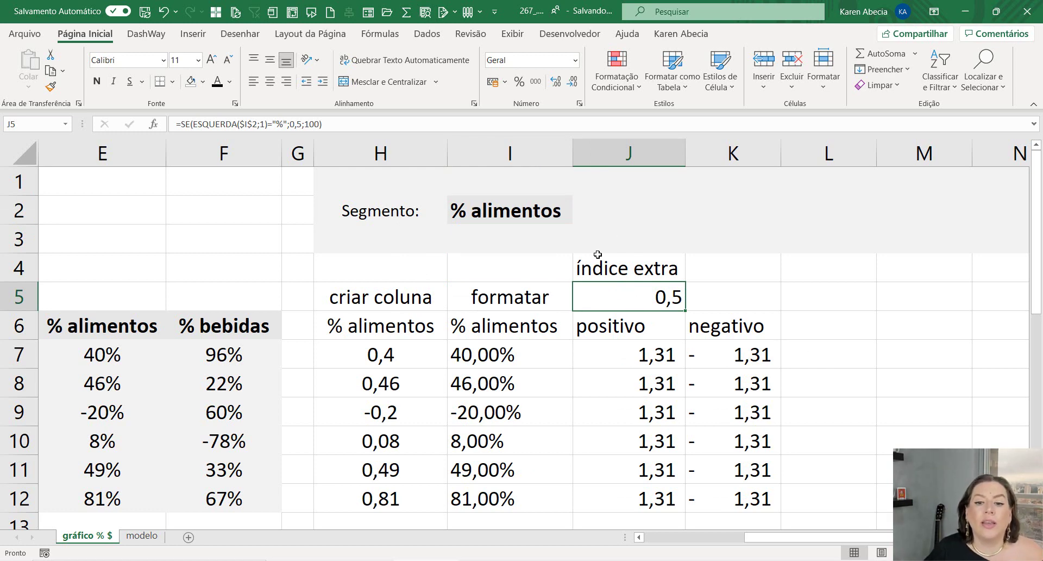
Inspect the chart's positivo band for the % alimentos segment.
scroll(609, 349, "down", 3)
left_click(493, 365)
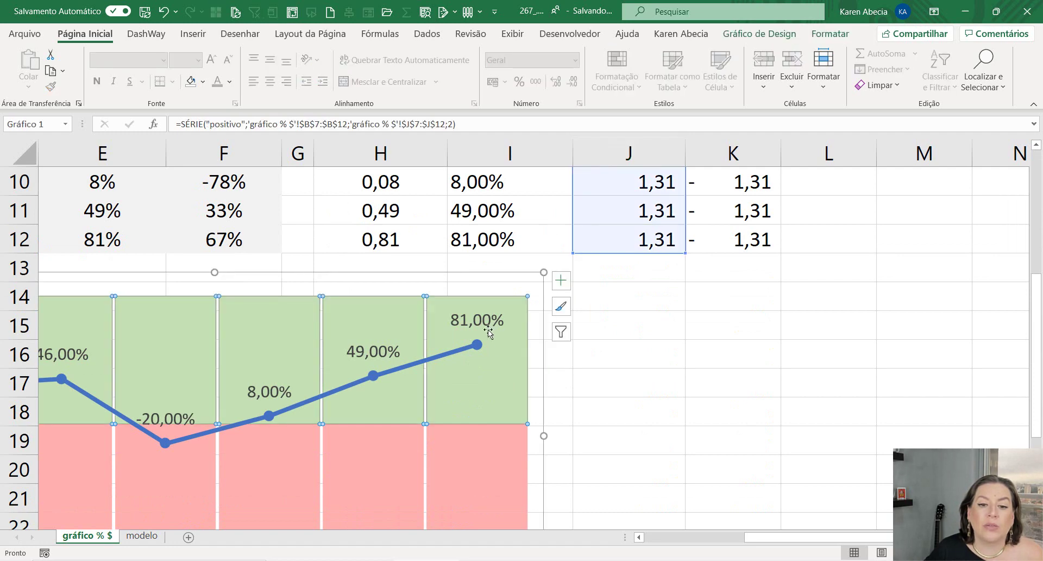
left_click(736, 339)
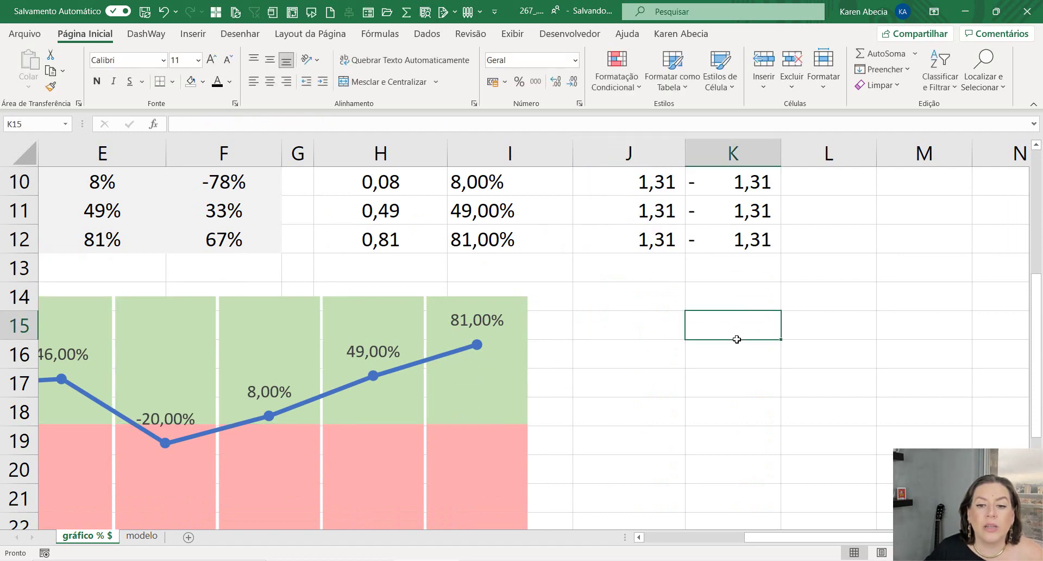
scroll(738, 342, "up", 3)
Set Segmento back to alimentos and check J5's =SE(ESQUERDA($I$2;1)="%";0,5;100) formula.
left_click(565, 212)
left_click(579, 217)
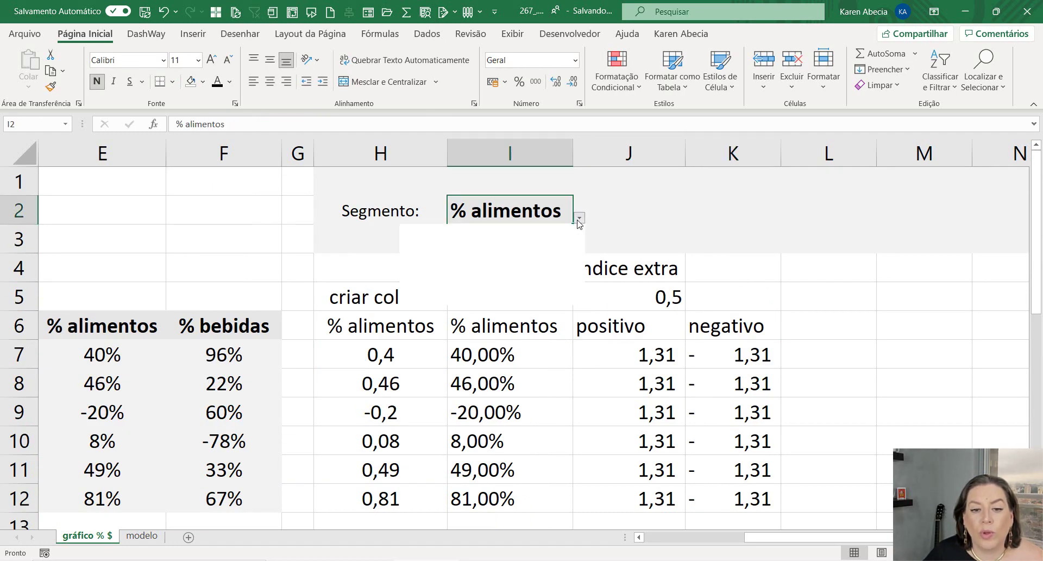
left_click(566, 229)
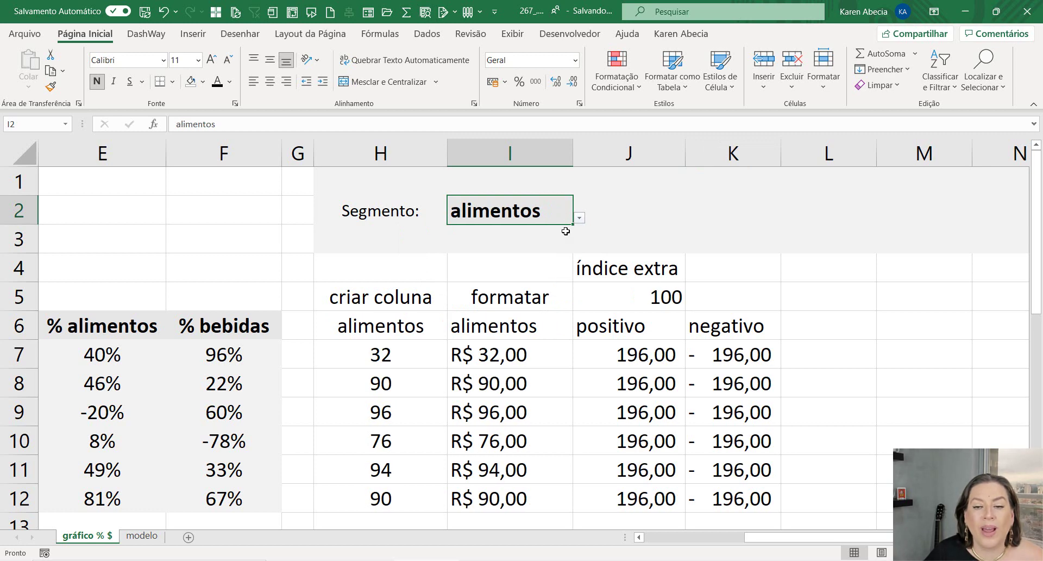
scroll(596, 287, "down", 2)
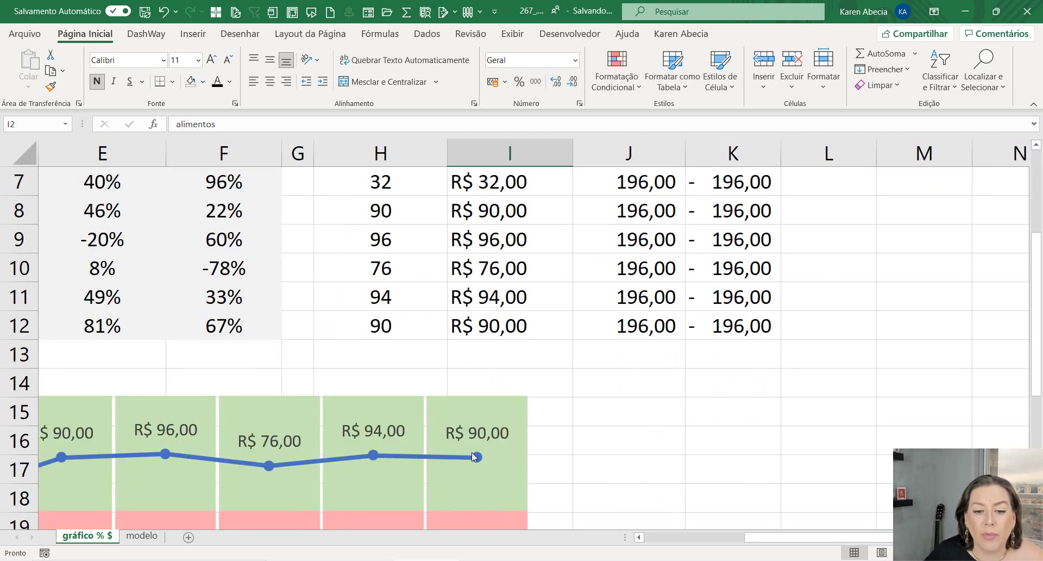
scroll(799, 318, "up", 2)
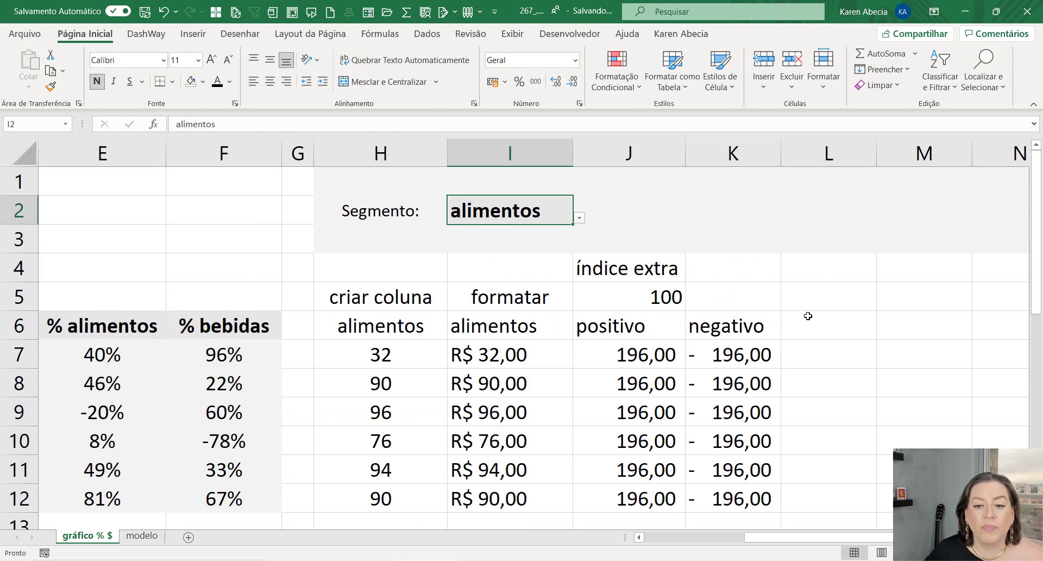
left_click(619, 293)
scroll(608, 308, "up", 1)
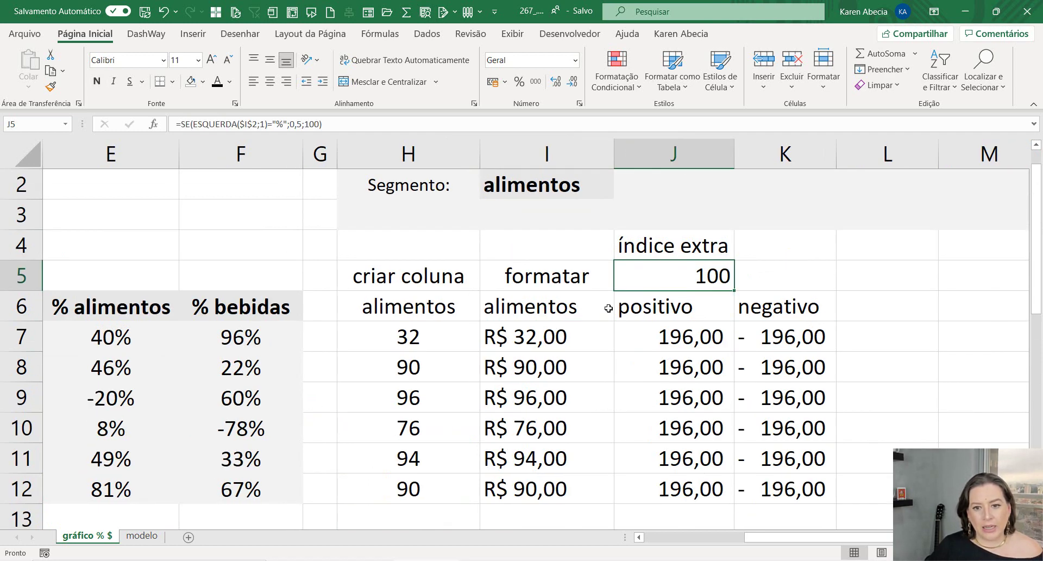
scroll(608, 308, "up", 1)
double_click(617, 295)
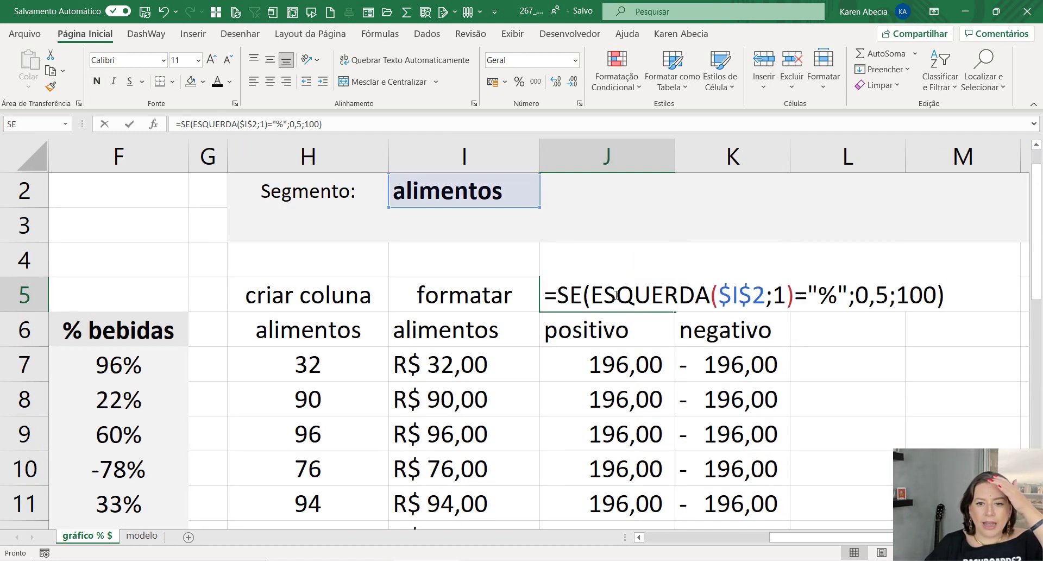
scroll(861, 380, "up", 1)
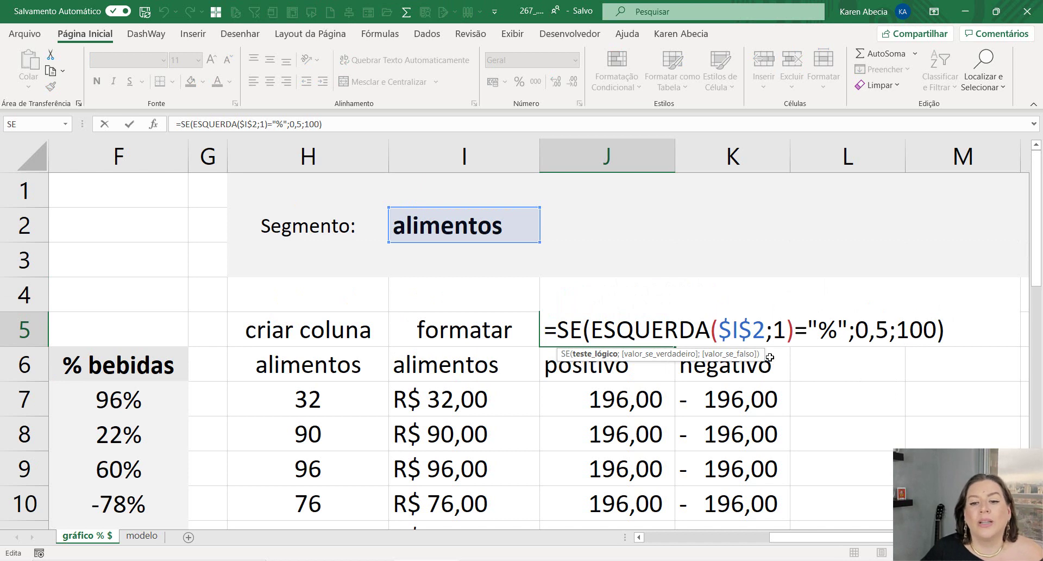
left_click(616, 329)
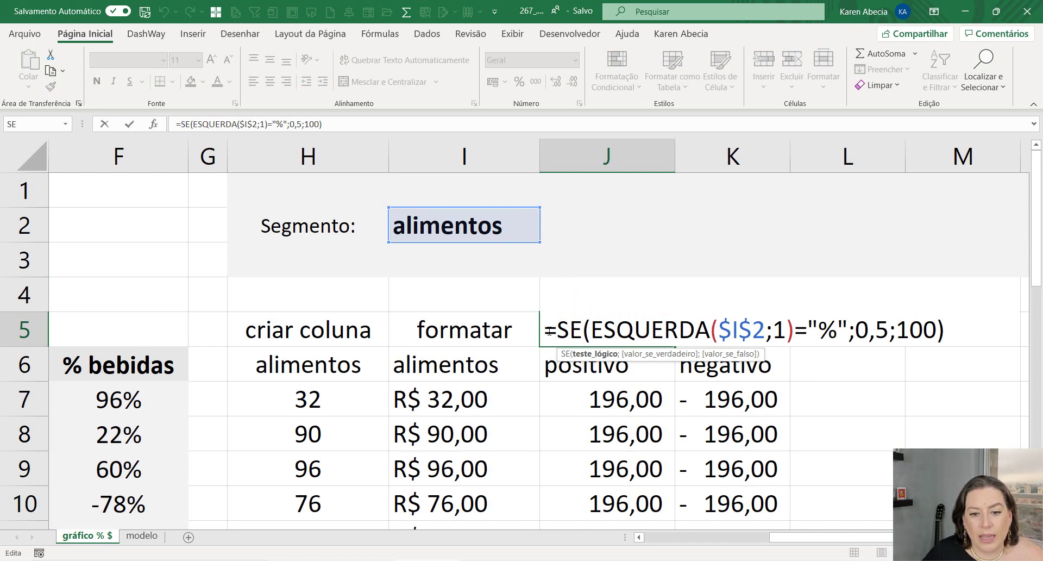
left_click_drag(545, 329, 848, 329)
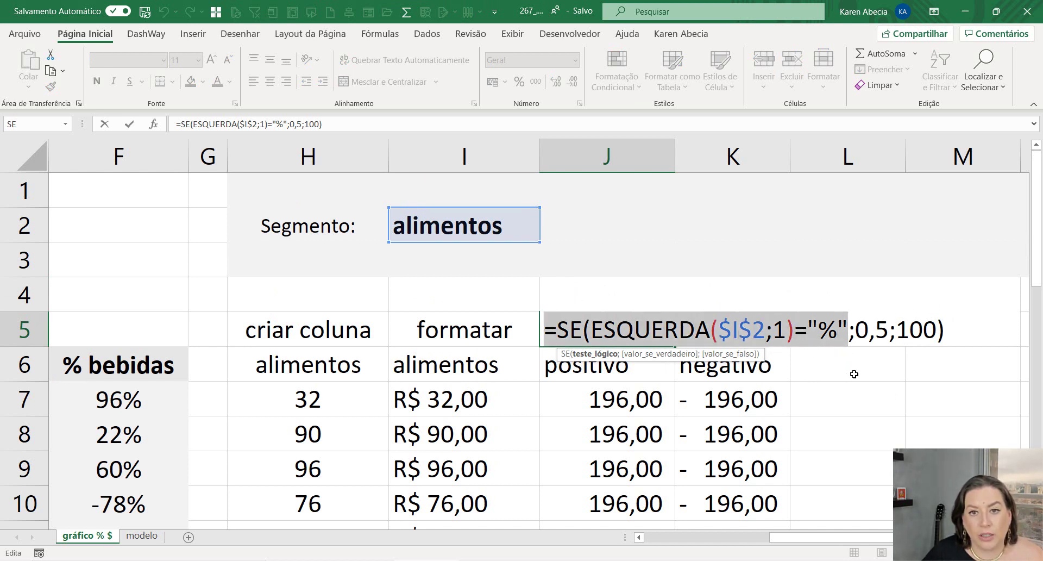
left_click_drag(891, 324, 855, 330)
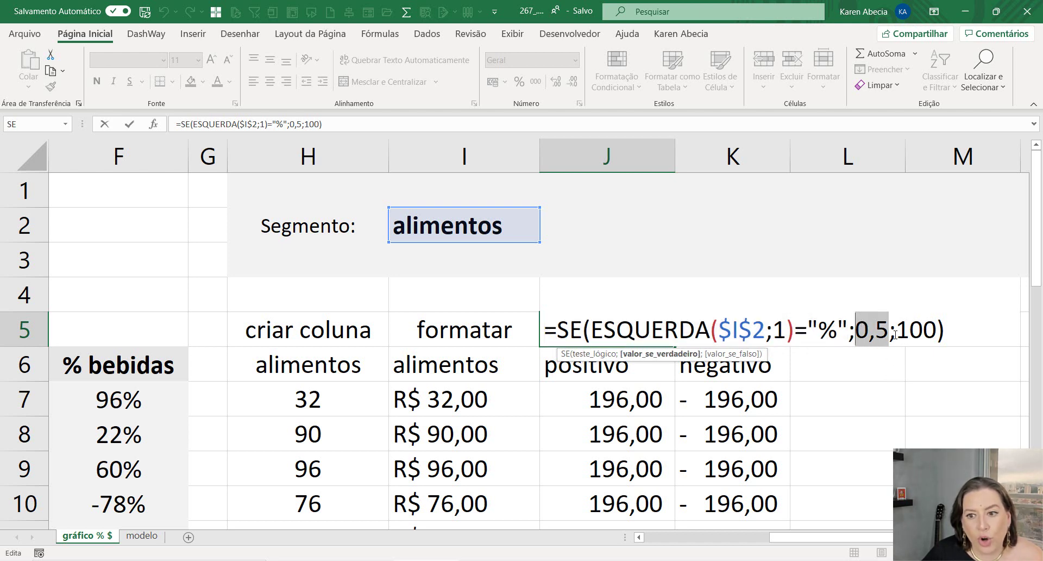
left_click_drag(896, 329, 937, 329)
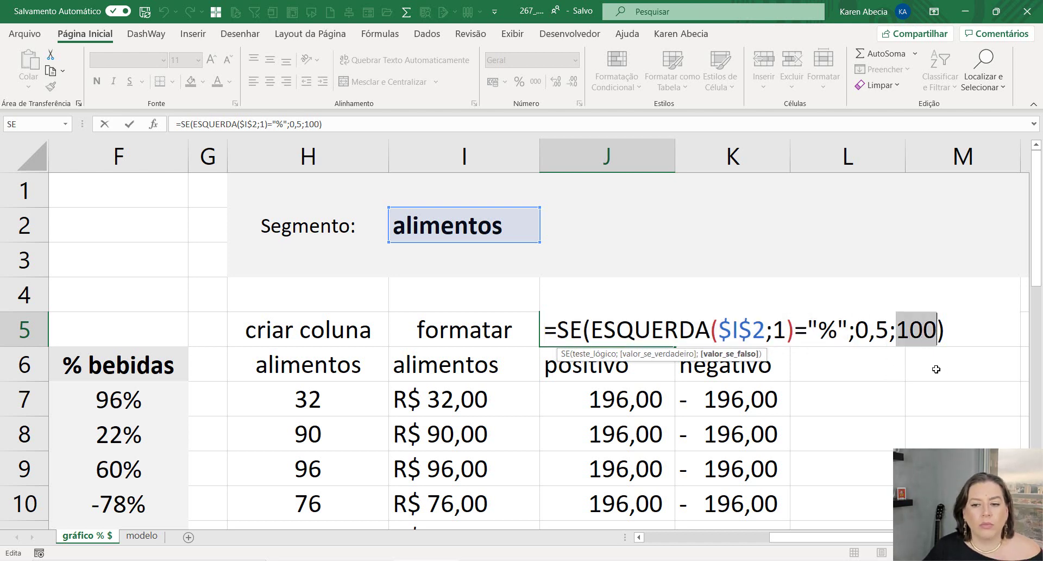
mouse_move(855, 329)
left_mouse_down()
mouse_move(944, 328)
mouse_move(891, 330)
left_mouse_up()
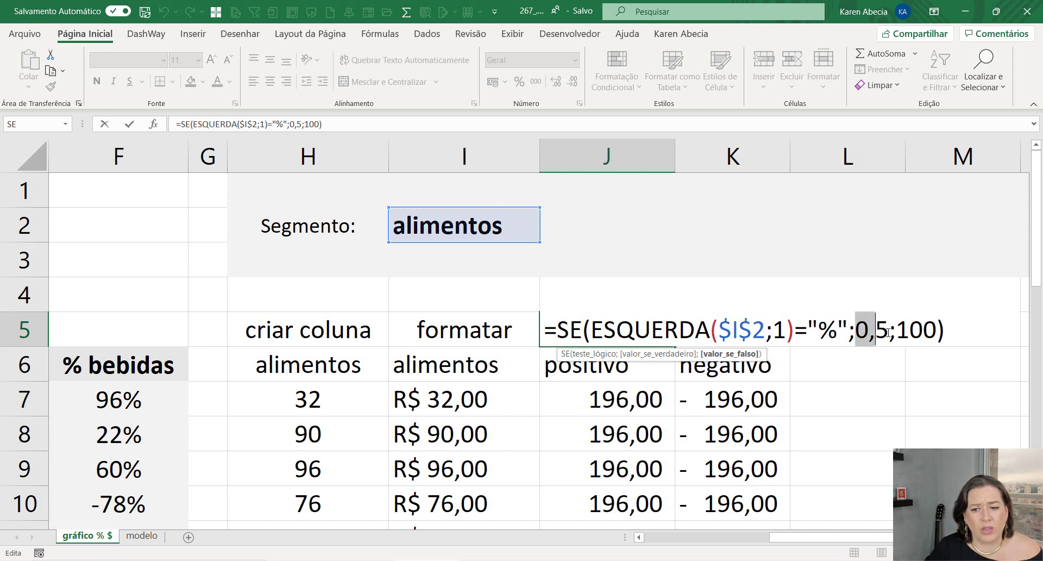
left_click(923, 329)
left_click(948, 325)
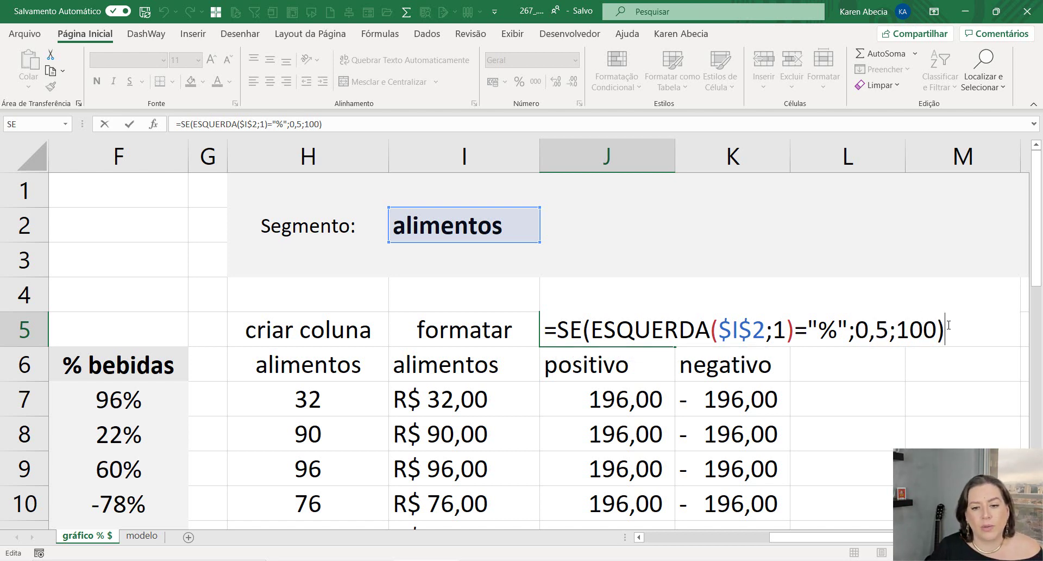
key("Return")
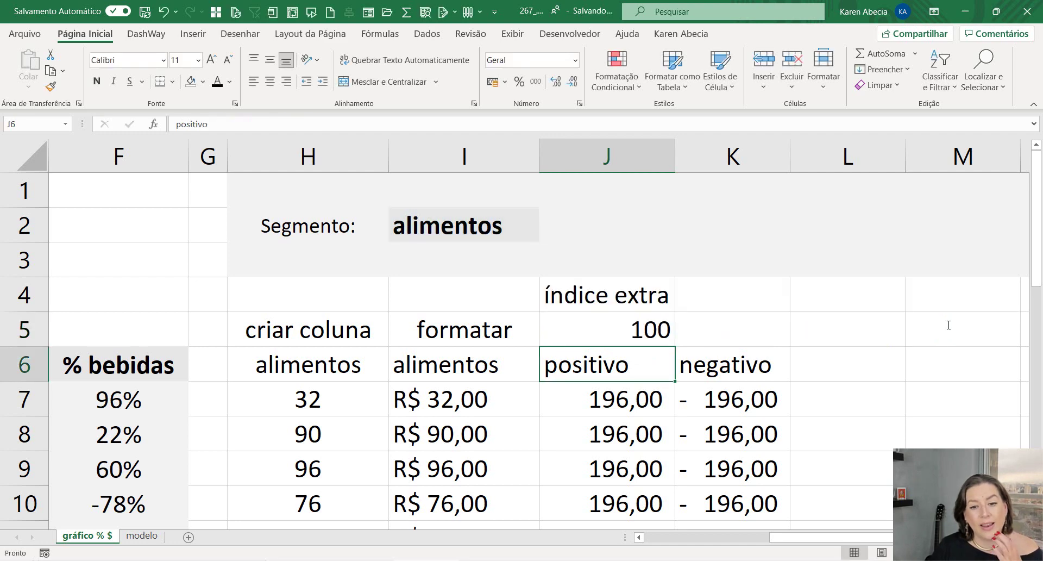
left_click_drag(598, 296, 561, 328)
left_click(536, 237)
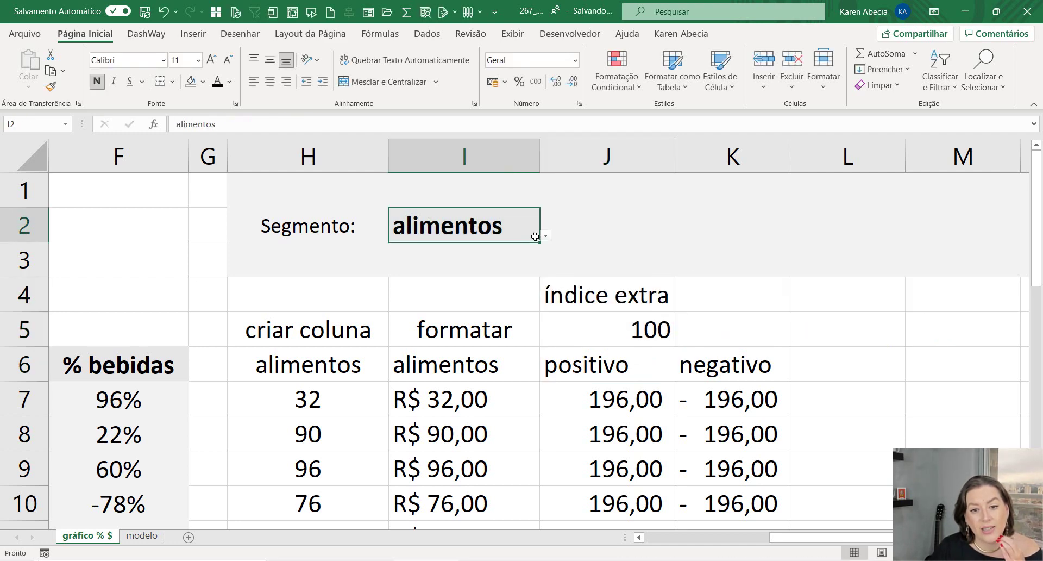
left_click(546, 238)
left_click(507, 306)
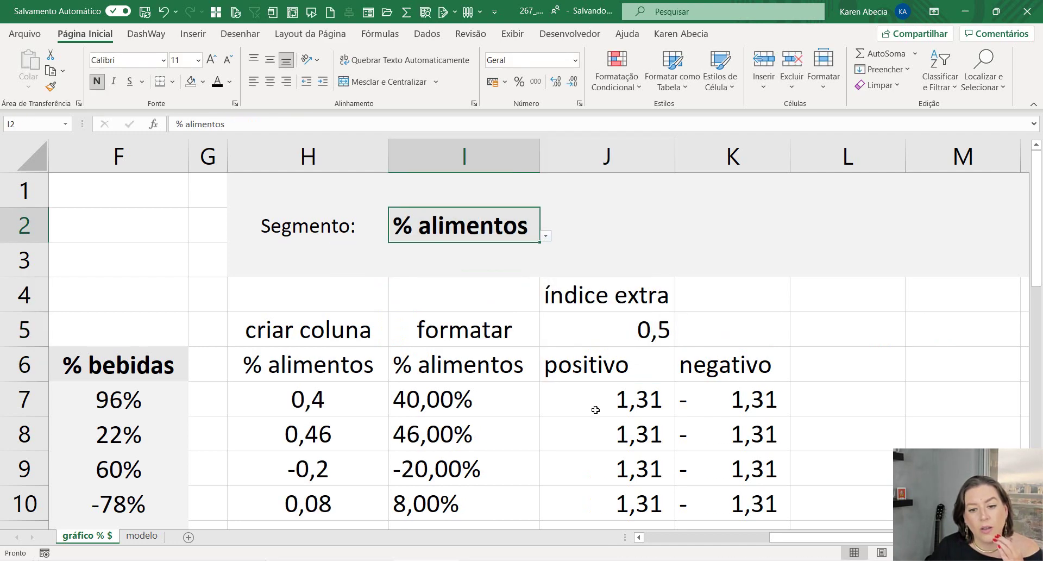
left_click(545, 236)
left_click(488, 255)
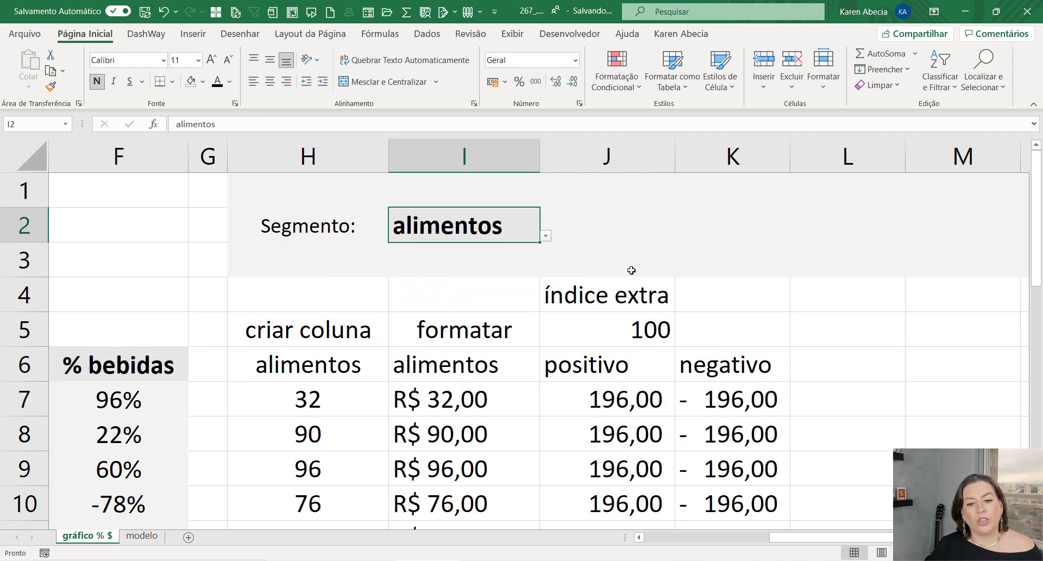
scroll(631, 270, "down", 1, "ctrl")
left_click(671, 358)
scroll(668, 353, "down", 1, "ctrl")
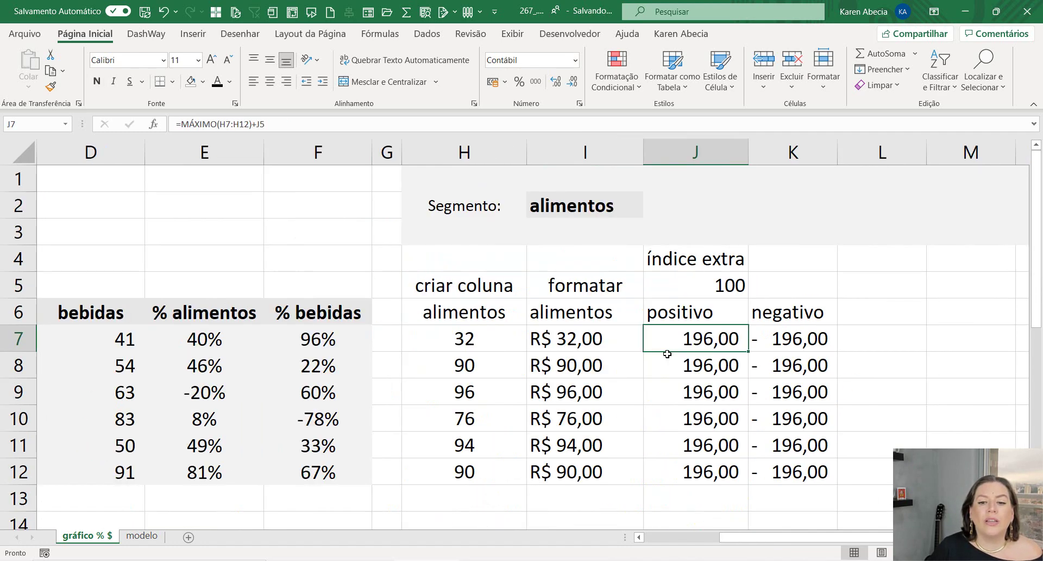
scroll(665, 351, "down", 1, "ctrl")
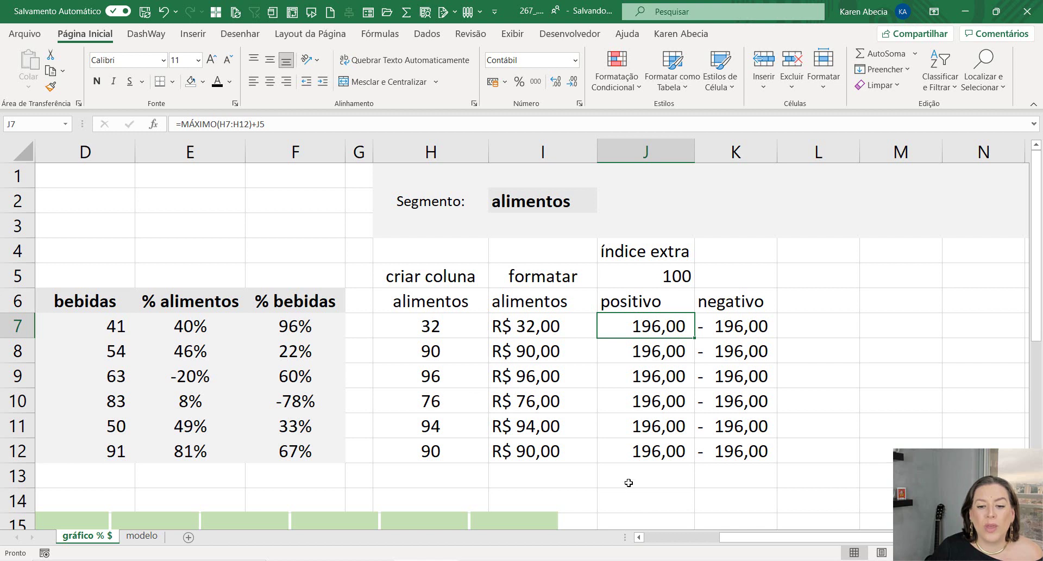
left_click(629, 482)
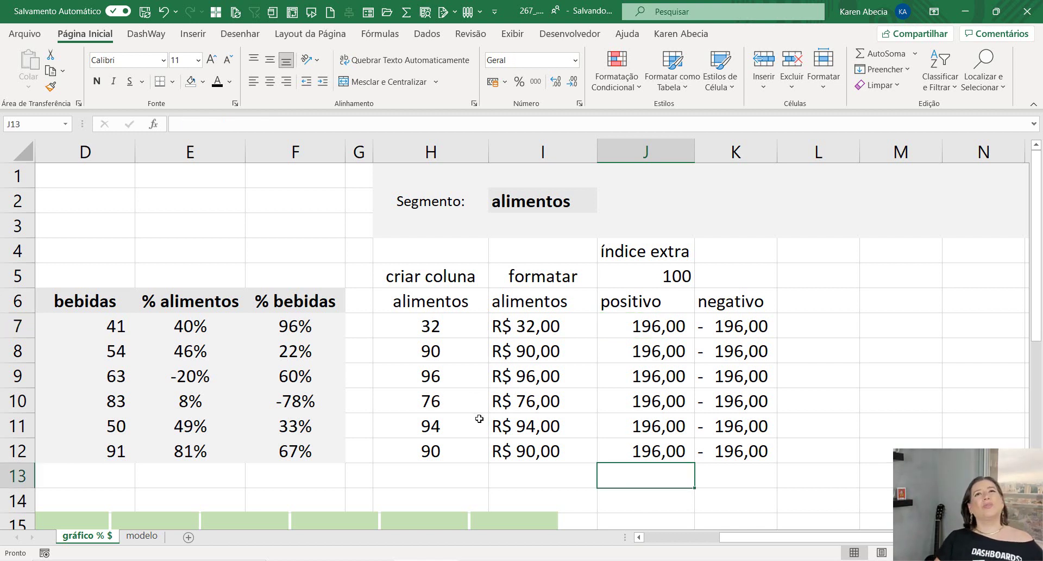
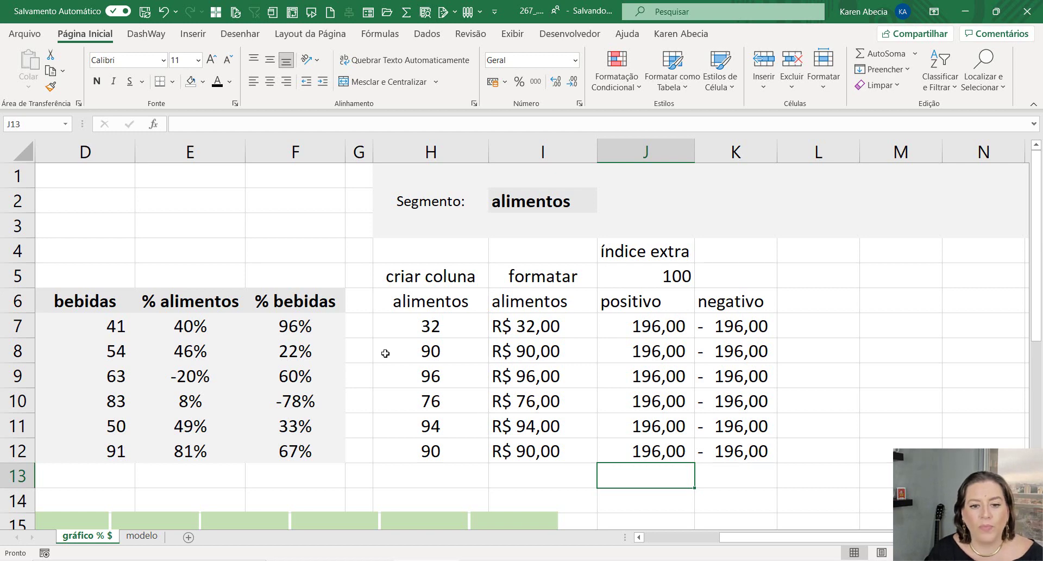
Drag the green-and-pink panel chart further to the right.
scroll(525, 423, "down", 3)
left_click(533, 421)
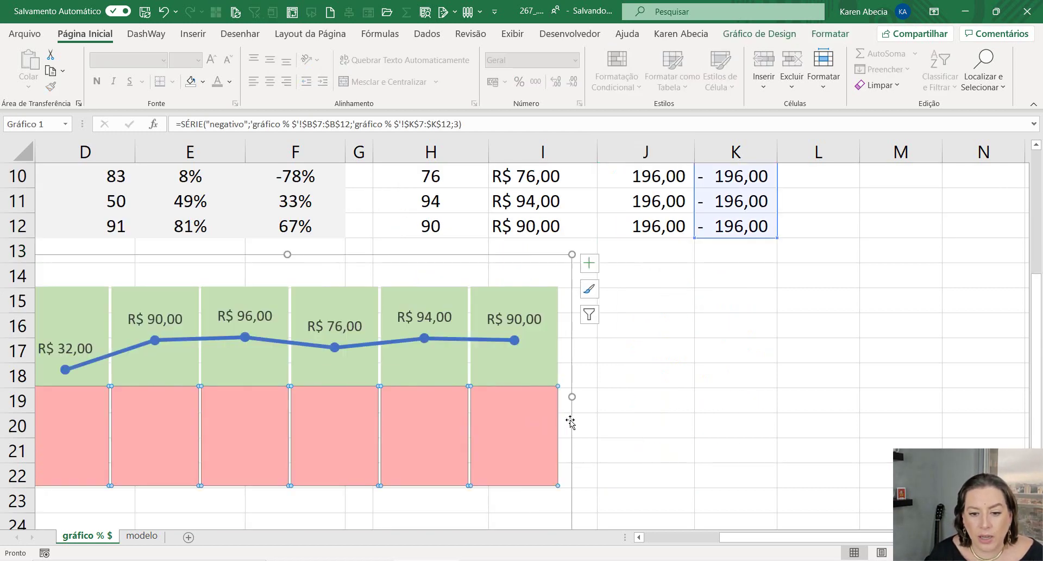
mouse_move(569, 419)
left_mouse_down()
mouse_move(824, 433)
mouse_move(849, 393)
left_mouse_up()
left_click(872, 398)
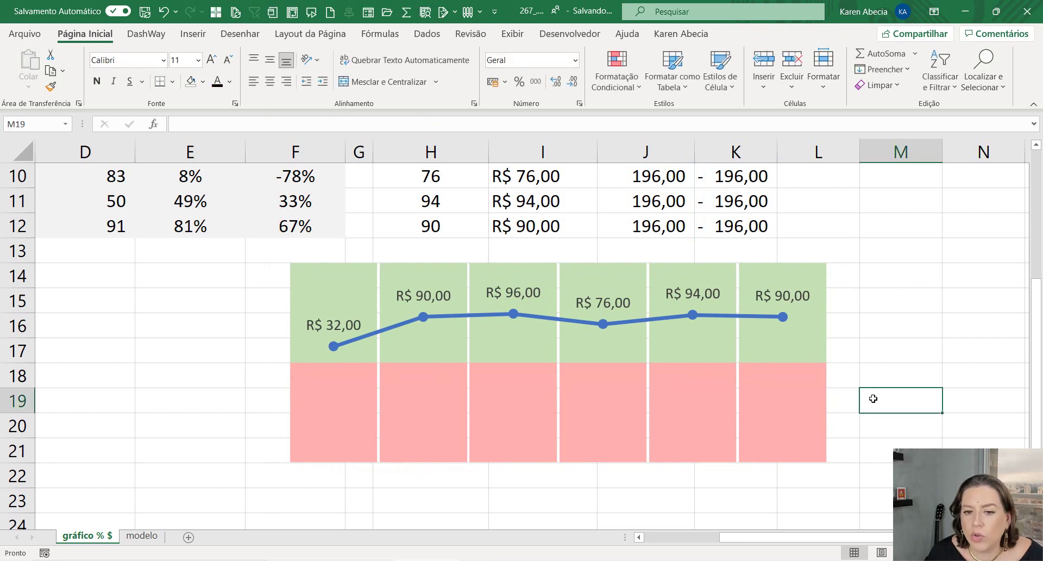
Review the alimentos, formatted alimentos, positivo and negativo column values in the table.
scroll(872, 399, "up", 1)
scroll(873, 398, "up", 2)
left_click_drag(468, 276, 467, 451)
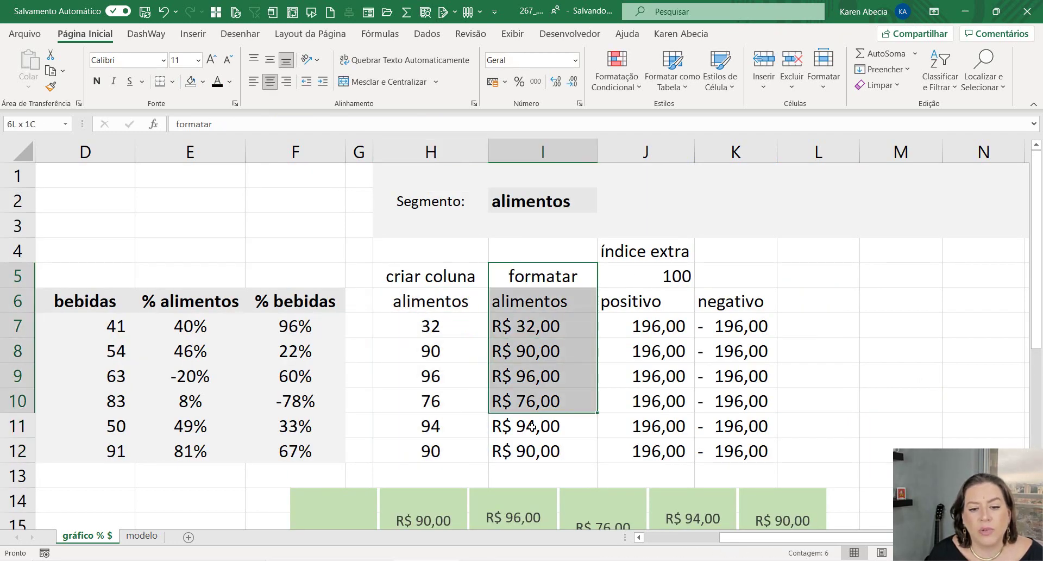
left_click_drag(522, 275, 543, 451)
mouse_move(636, 300)
left_mouse_down()
mouse_move(698, 427)
mouse_move(726, 452)
left_mouse_up()
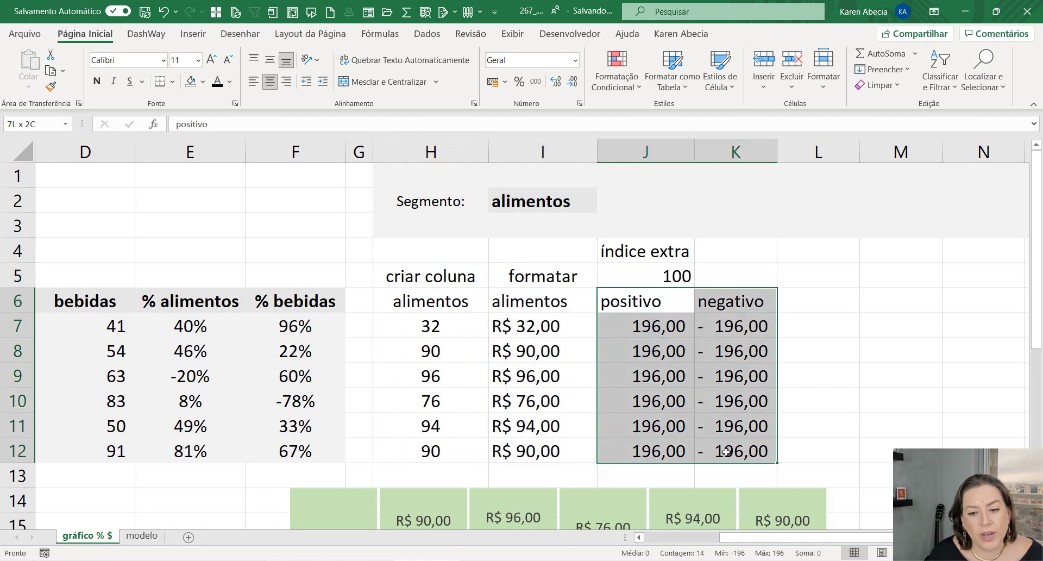
left_click(726, 452)
Move the panel chart lower on the sheet, below the data table.
scroll(727, 446, "down", 3)
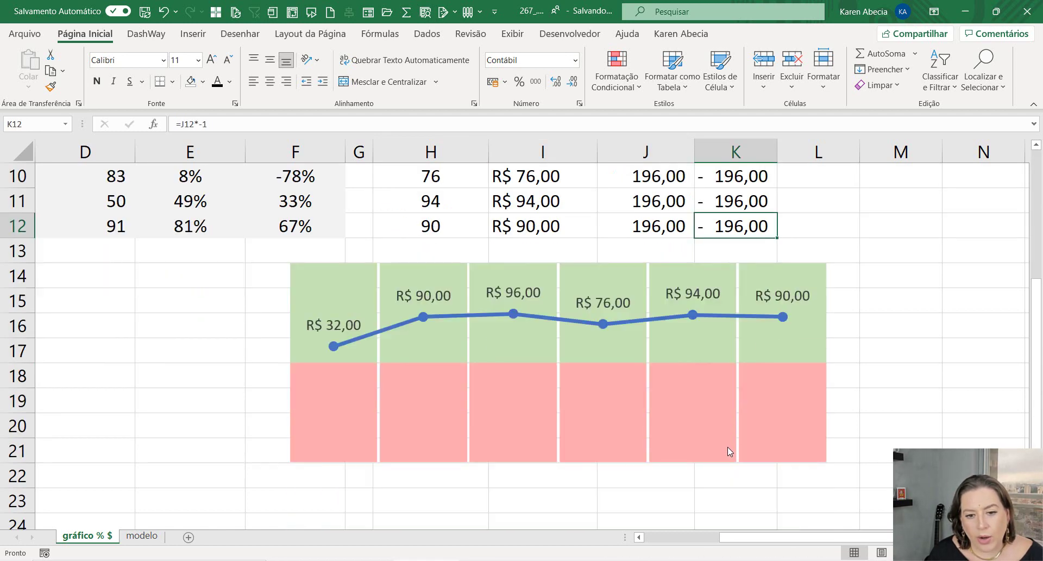
left_click(644, 399)
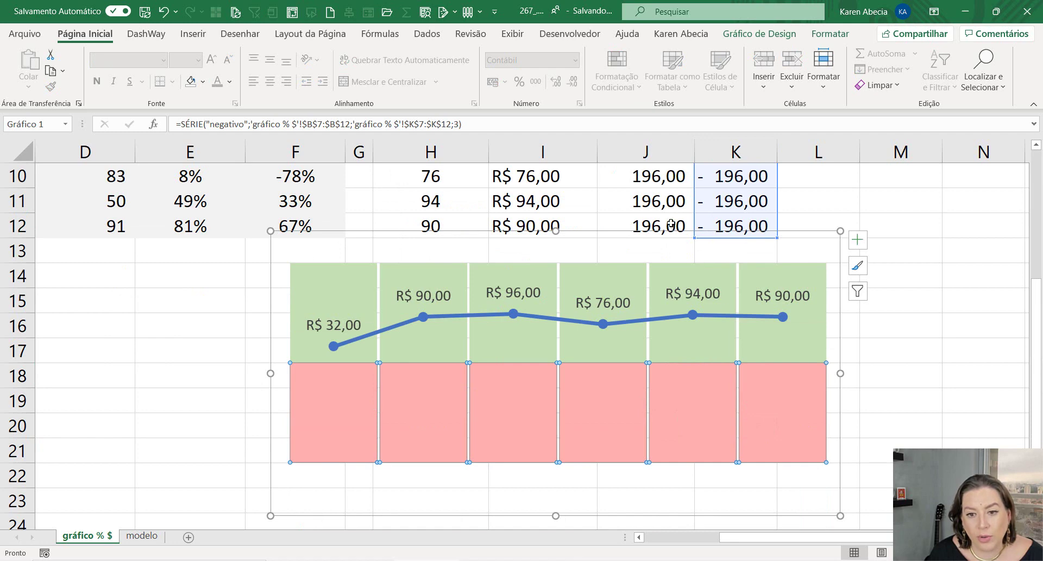
left_click_drag(675, 234, 692, 319)
left_click(645, 272)
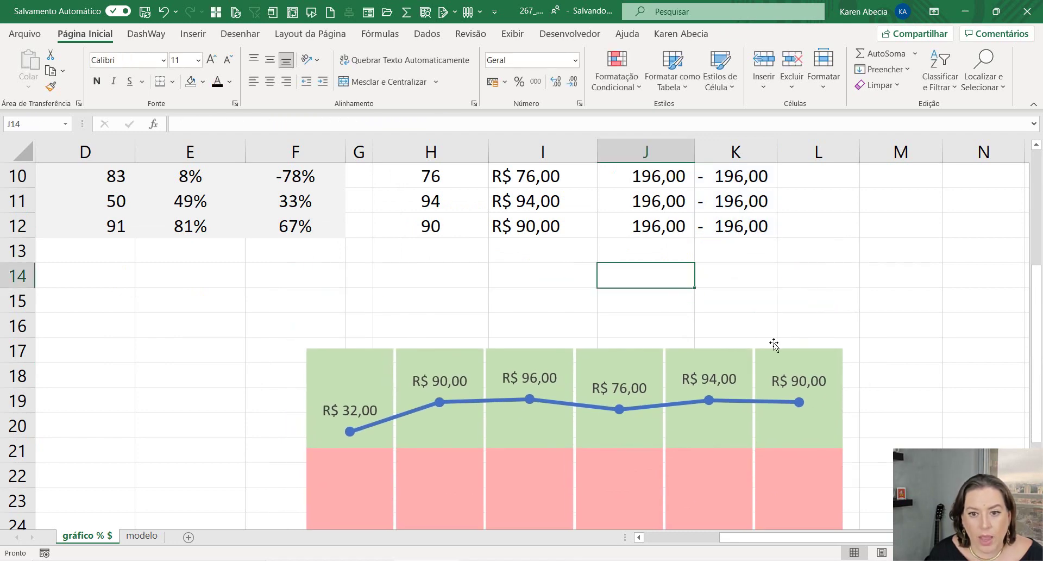
Select the alimentos spill range H6:H12.
scroll(803, 326, "up", 1)
scroll(798, 321, "up", 1)
scroll(791, 311, "up", 1)
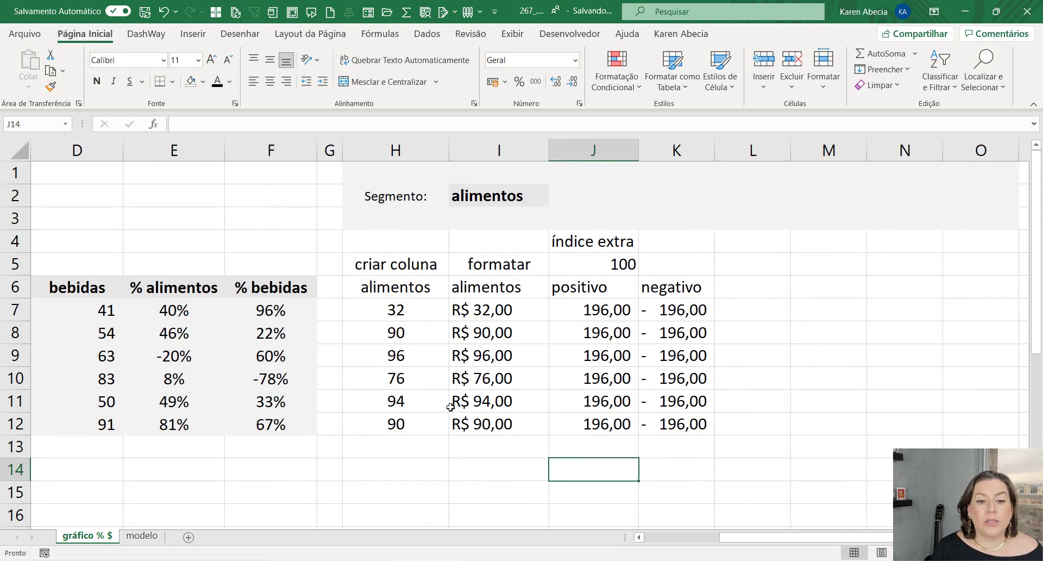
scroll(450, 402, "down", 1, "ctrl")
scroll(614, 504, "down", 3)
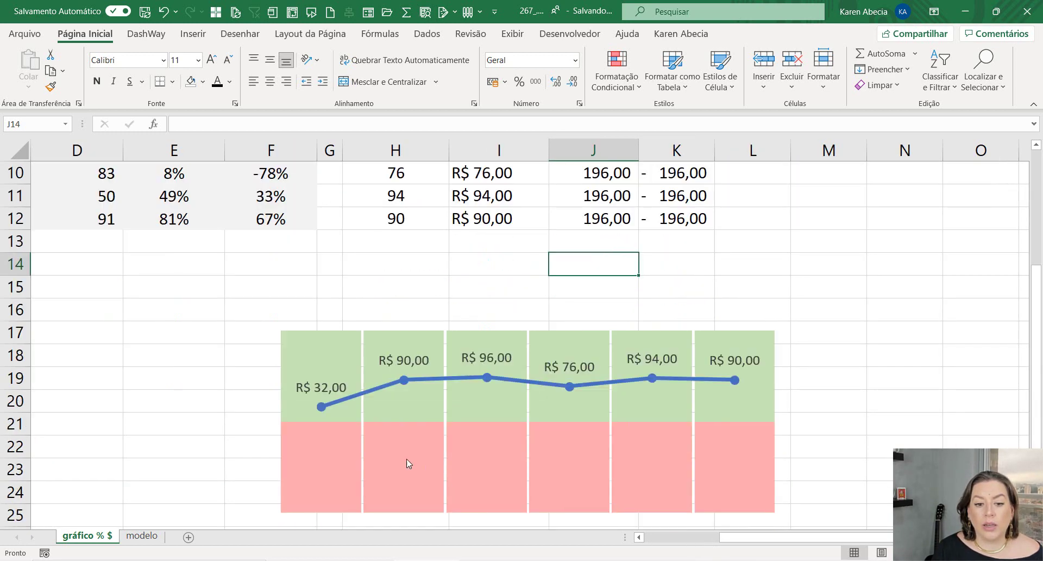
left_click(322, 408)
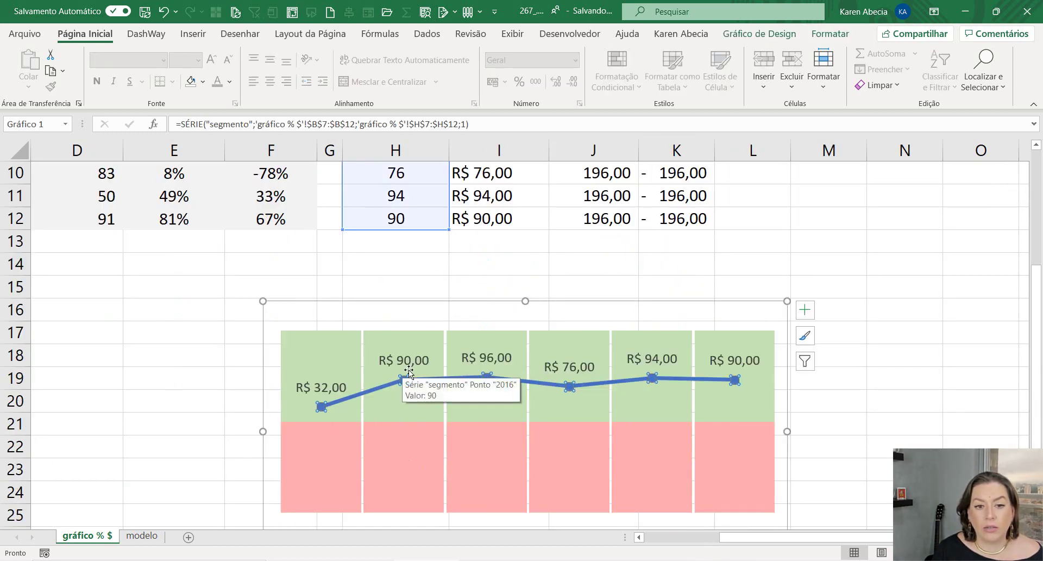
left_click(480, 271)
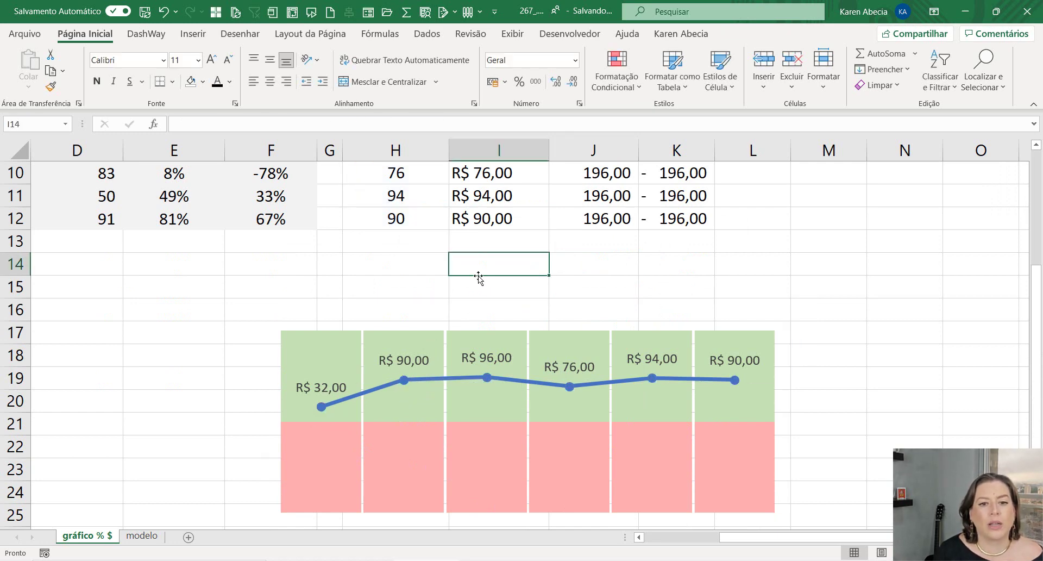
scroll(538, 330, "up", 3)
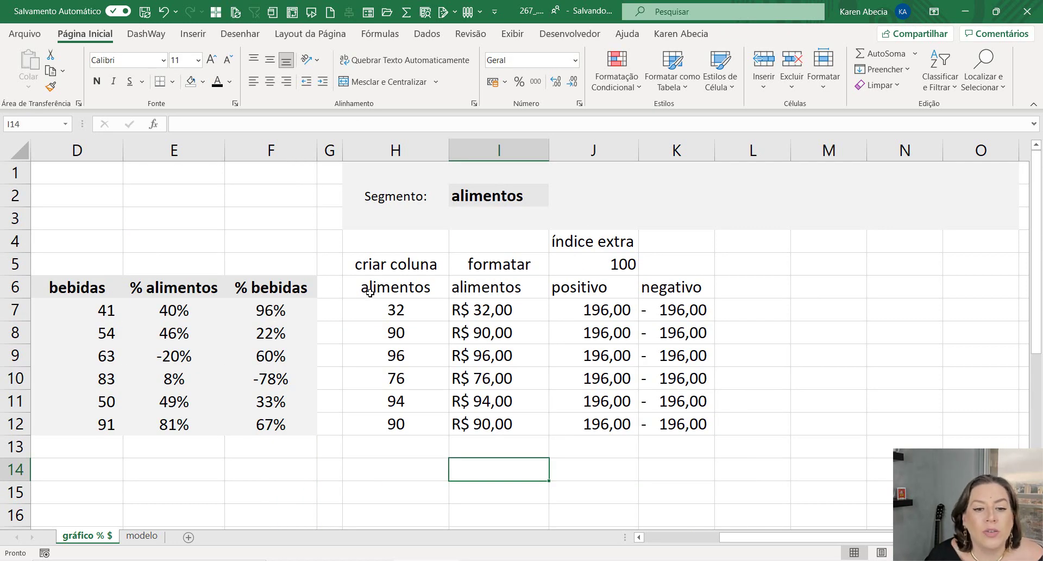
left_click_drag(370, 291, 395, 424)
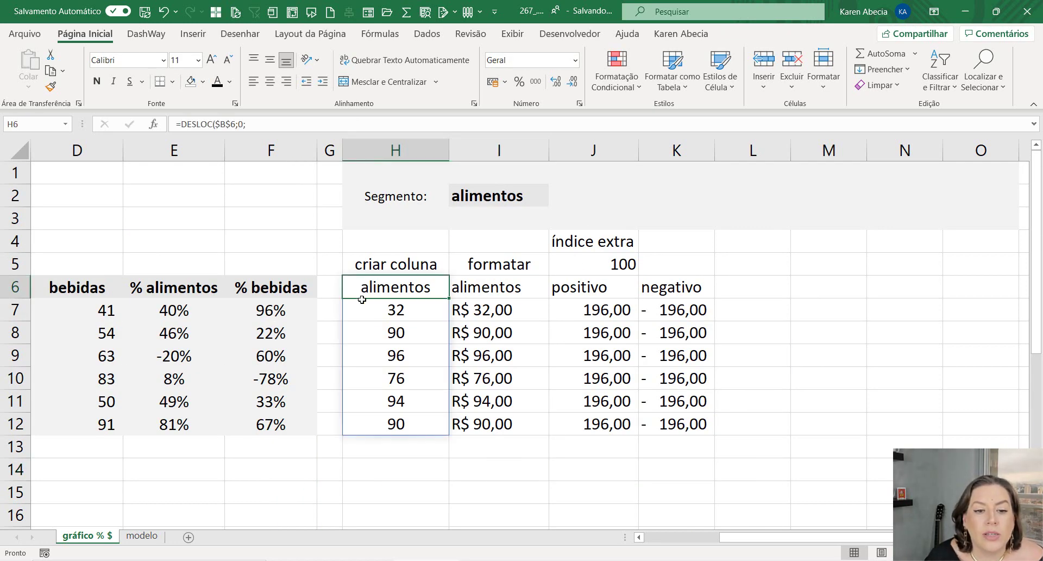
Insert a Linha com Marcadores chart from the selected alimentos values.
left_click(193, 34)
left_click(402, 69)
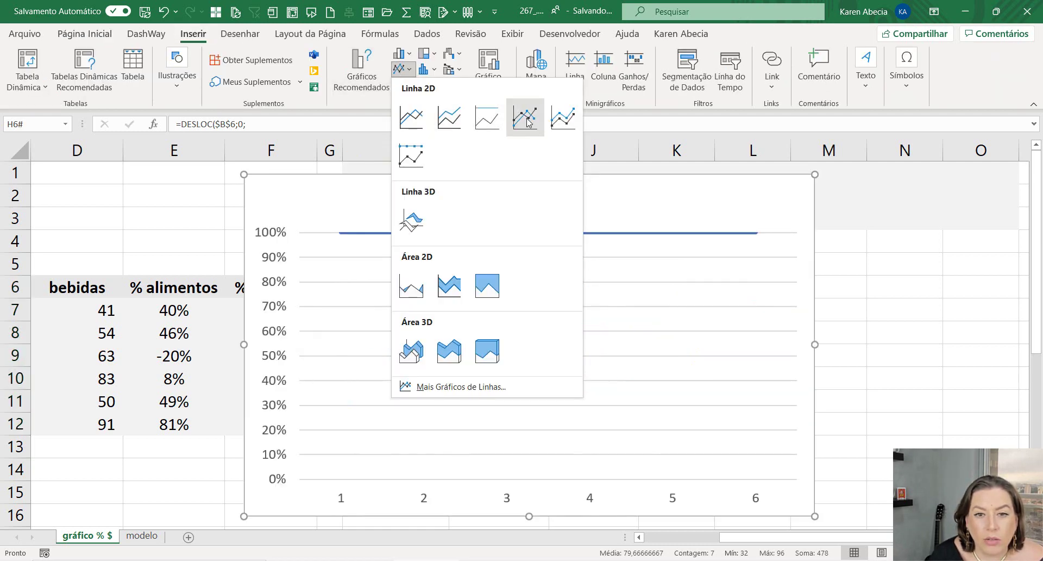
left_click(525, 117)
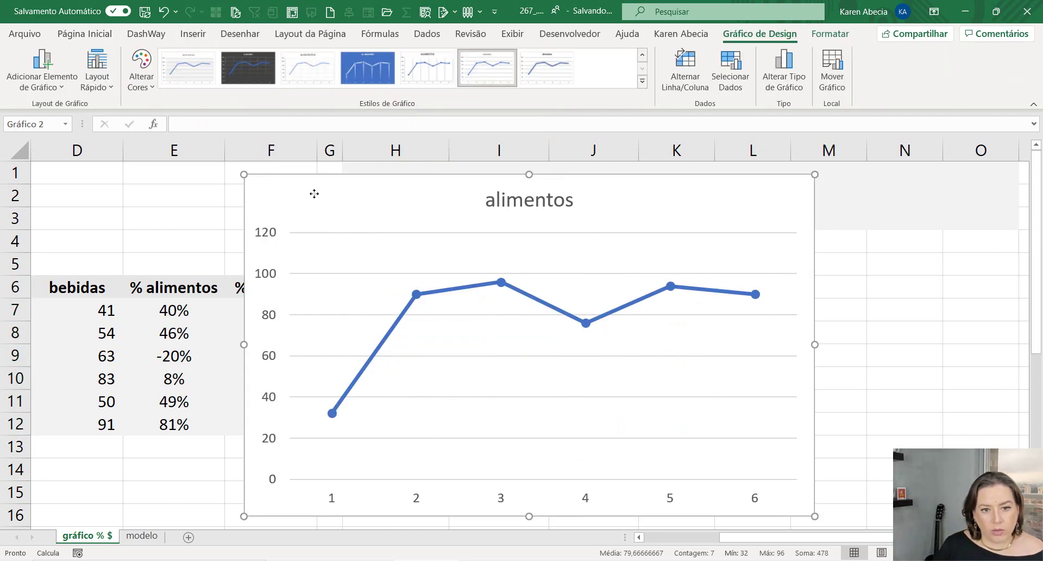
Move the new alimentos line chart to the right of column J.
left_click_drag(267, 189, 640, 257)
scroll(639, 257, "down", 1)
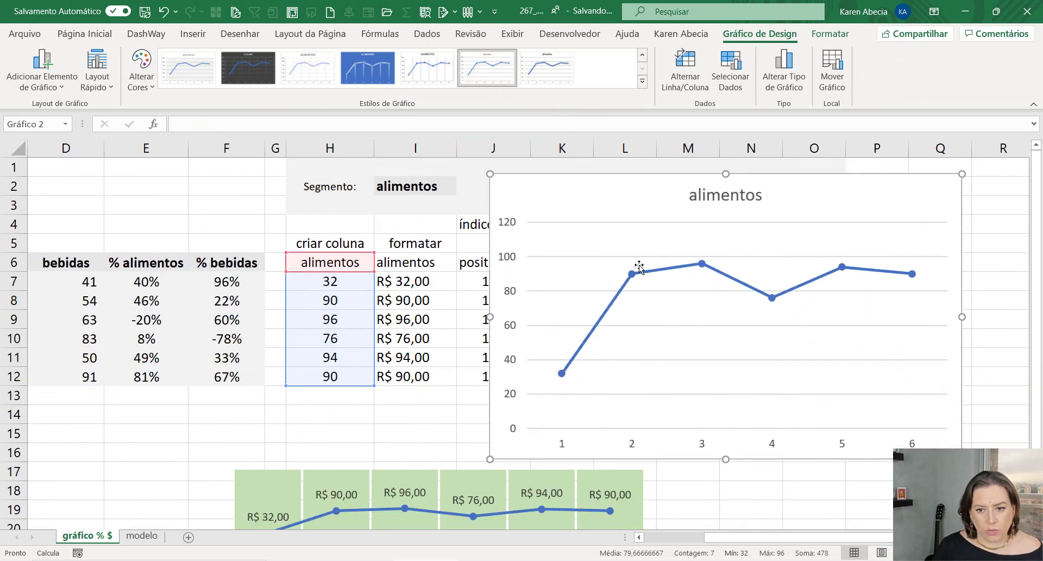
scroll(633, 263, "down", 1)
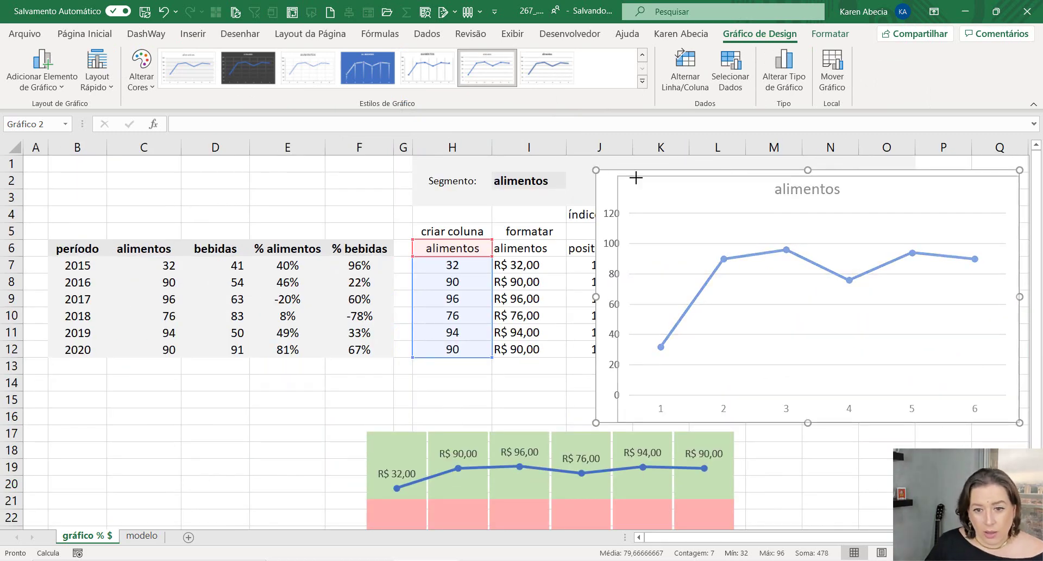
mouse_move(600, 170)
left_mouse_down()
mouse_move(667, 188)
mouse_move(661, 194)
left_mouse_up()
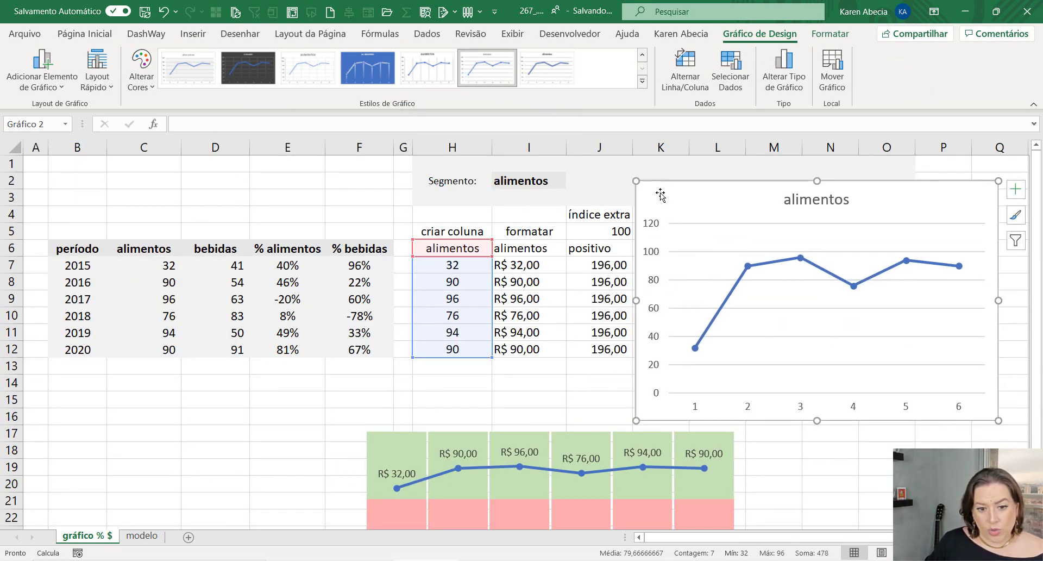
left_click(409, 438)
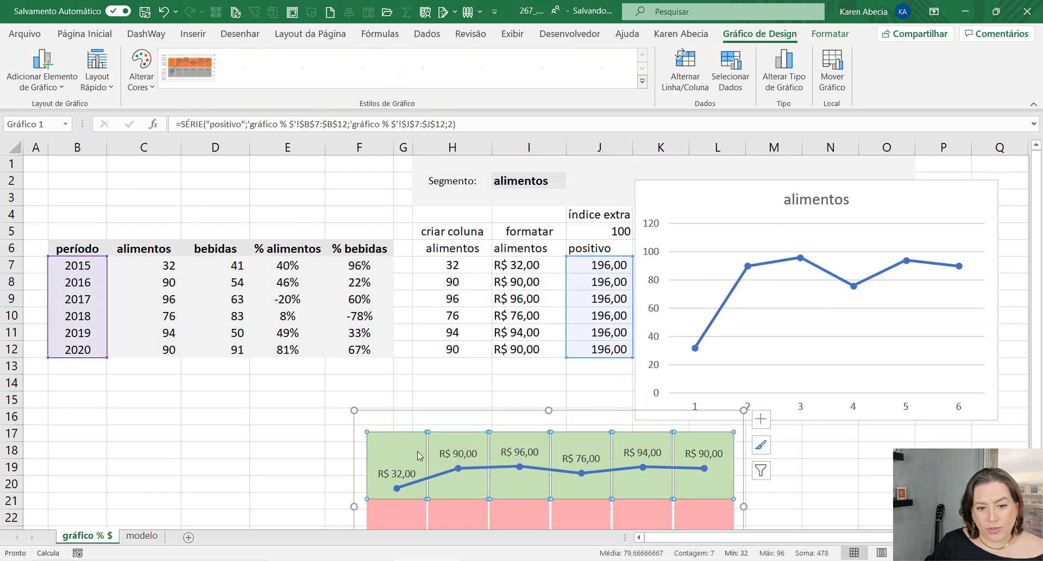
left_click(412, 522)
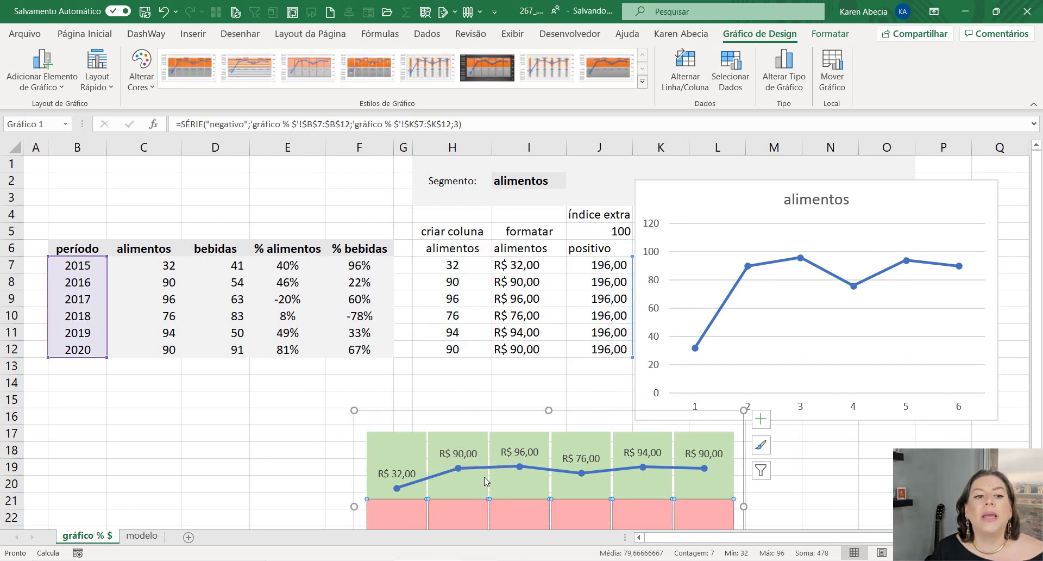
left_click(642, 206)
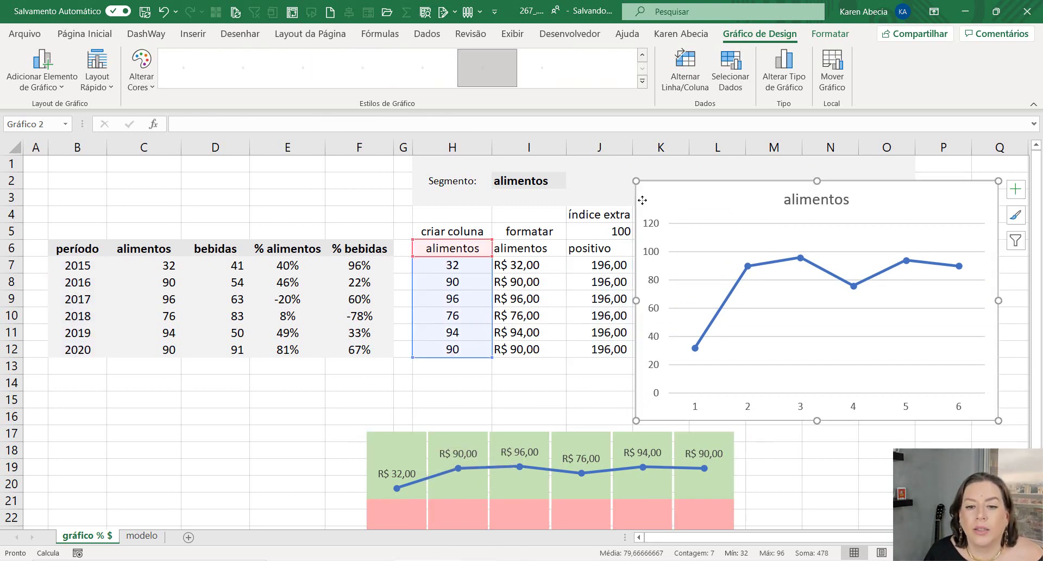
Confirm the chart's data source in Selecionar Dados, then select the positivo values J6:J12.
right_click(703, 238)
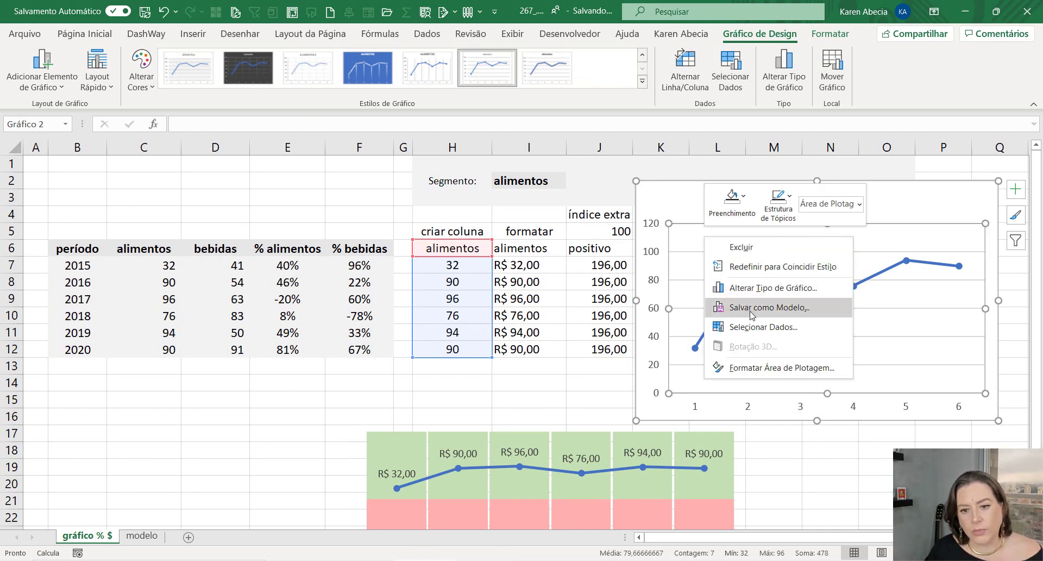
left_click(751, 328)
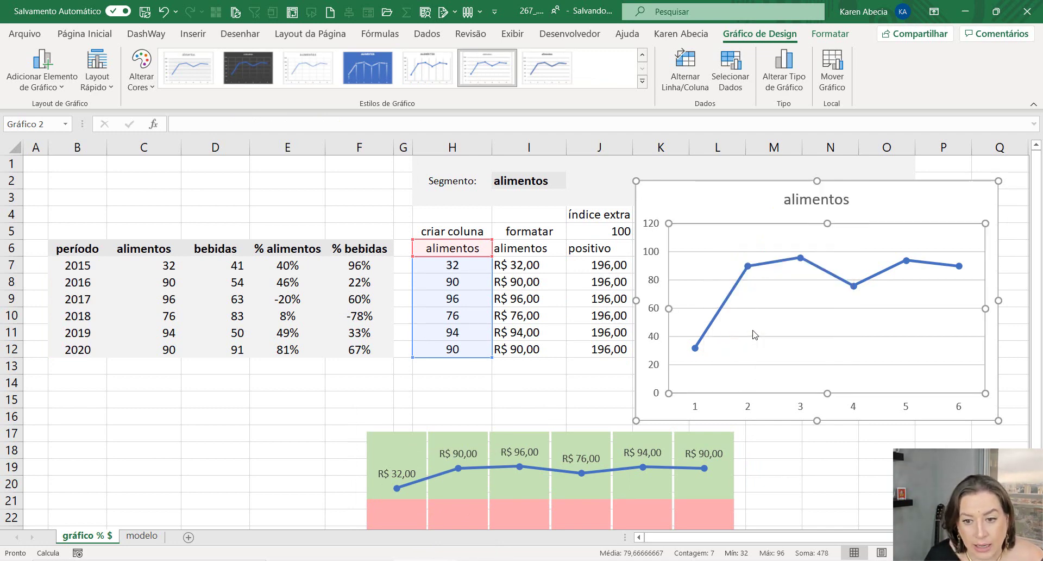
left_click_drag(355, 313, 295, 187)
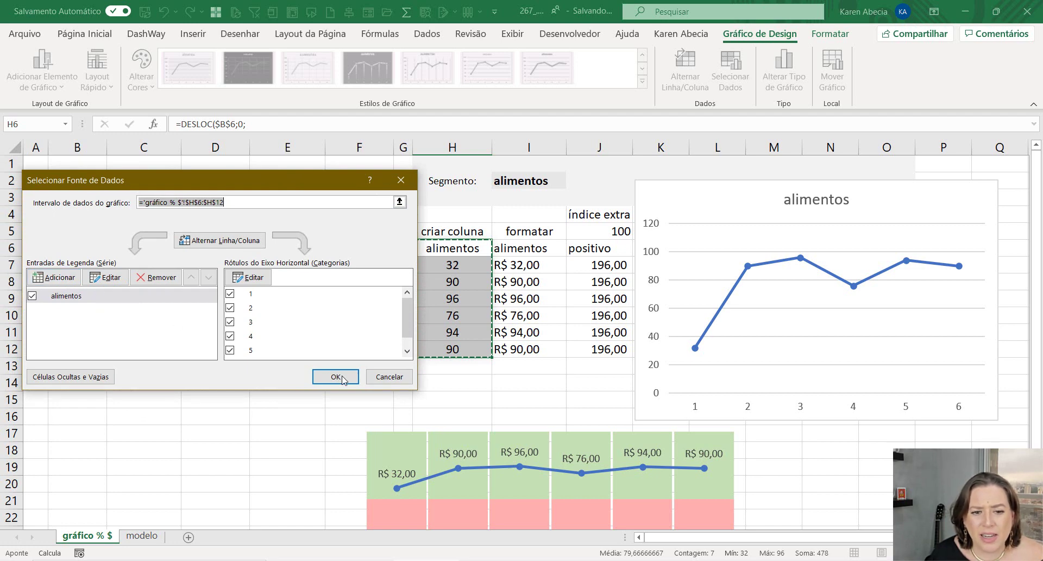
left_click(390, 377)
left_click_drag(670, 191, 721, 181)
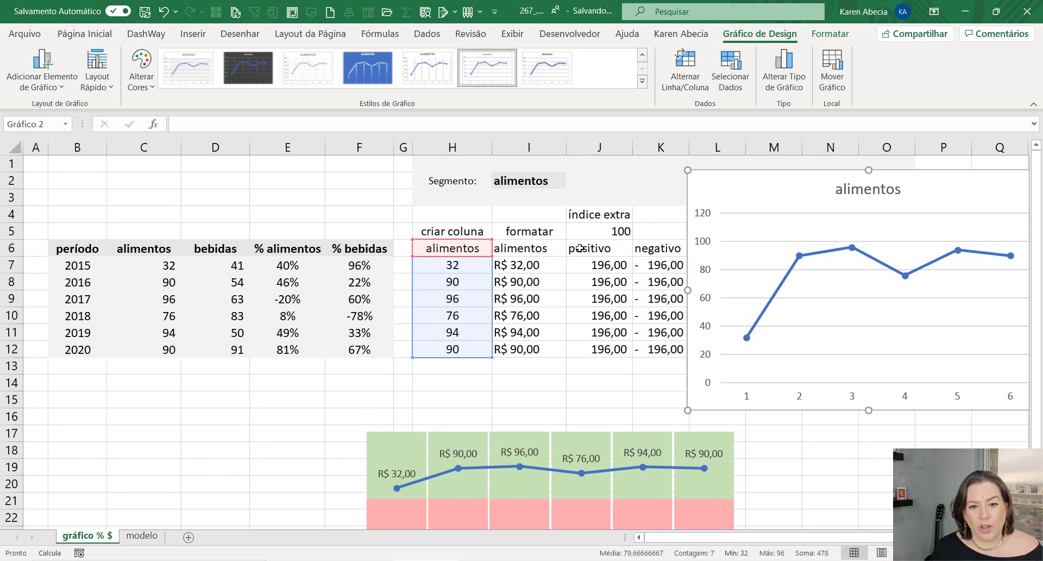
left_click_drag(580, 248, 598, 351)
Paste the positivo J6:J12 and negativo K6:K12 values into the line chart as new series.
key("ctrl+c")
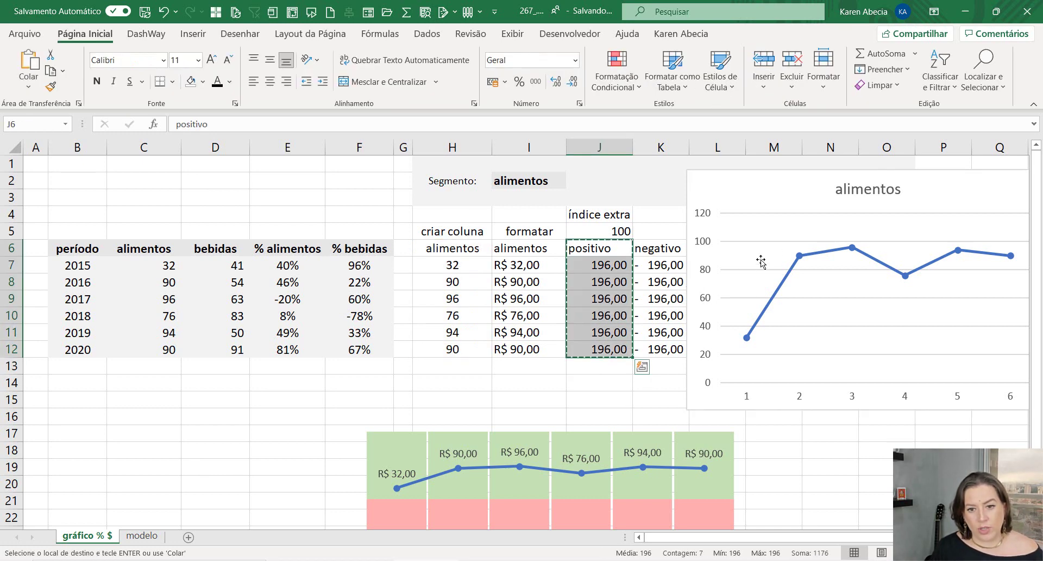
left_click(761, 261)
key("ctrl+v")
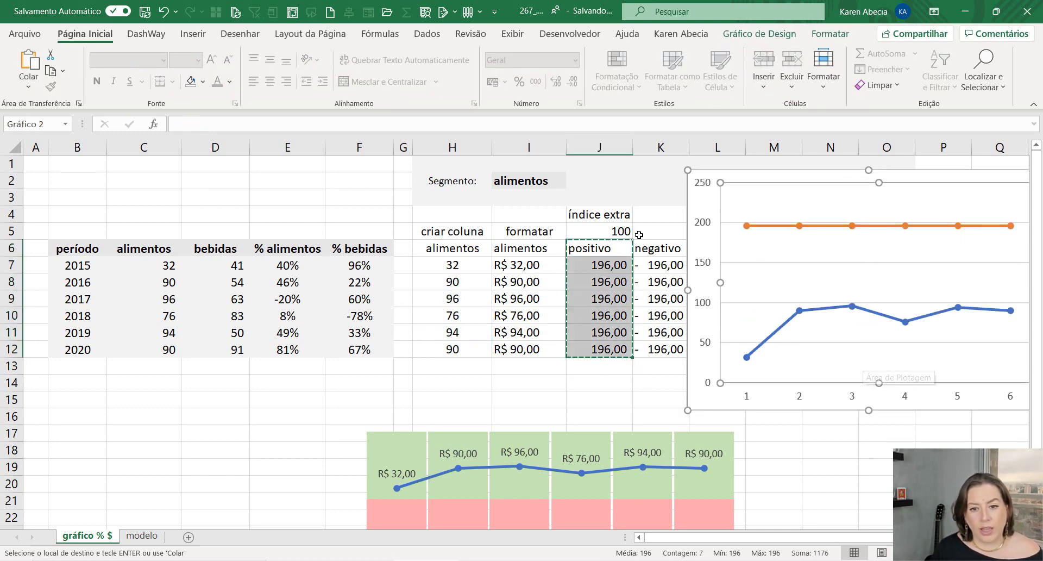
left_click_drag(655, 248, 668, 348)
key("ctrl+c")
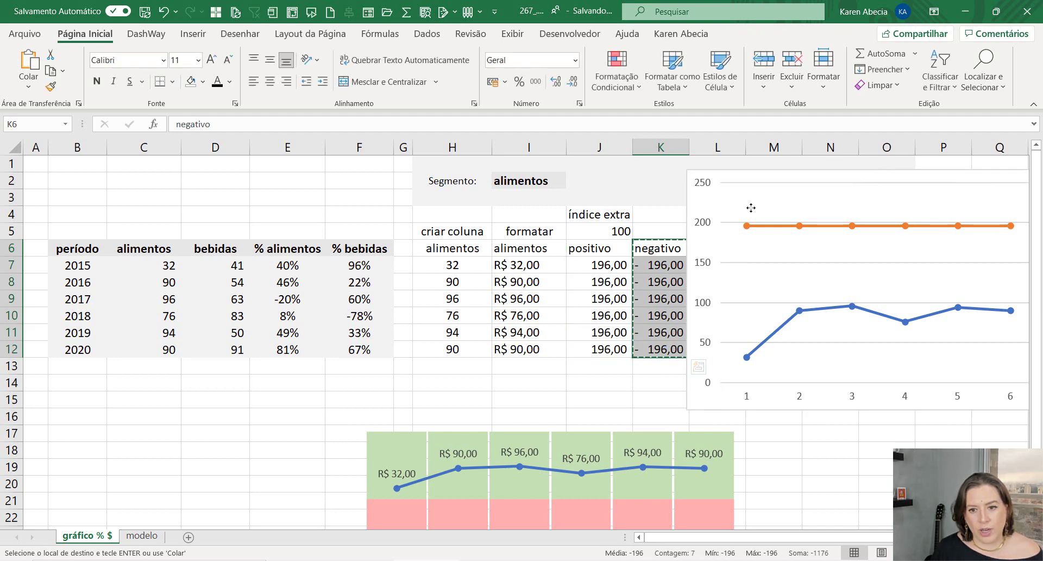
left_click(745, 205)
key("ctrl+v")
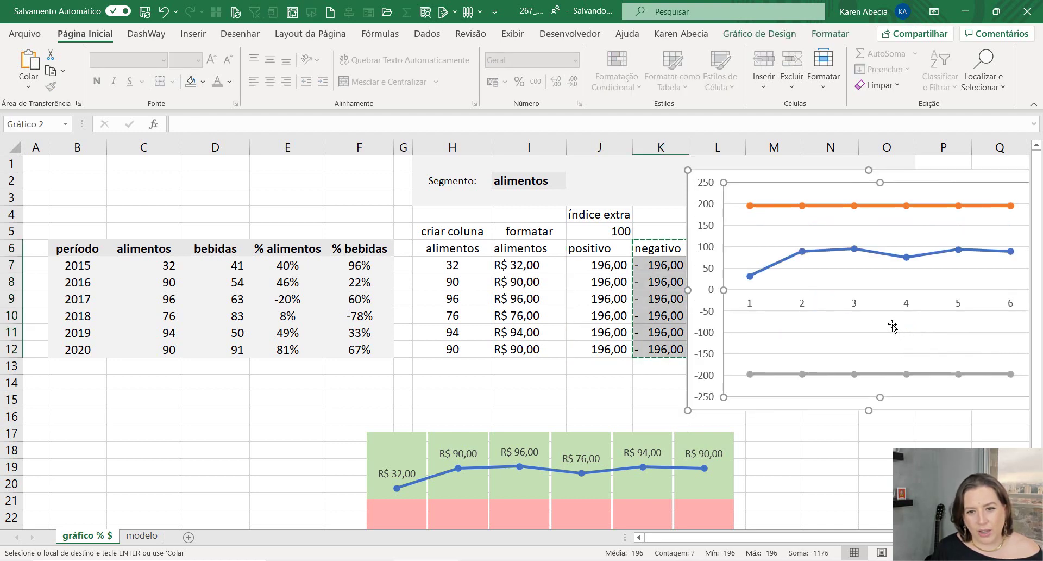
Move the line chart to the left side of the sheet and reposition the lower panel chart.
mouse_move(897, 325)
left_mouse_down()
mouse_move(536, 205)
mouse_move(37, 205)
left_mouse_up()
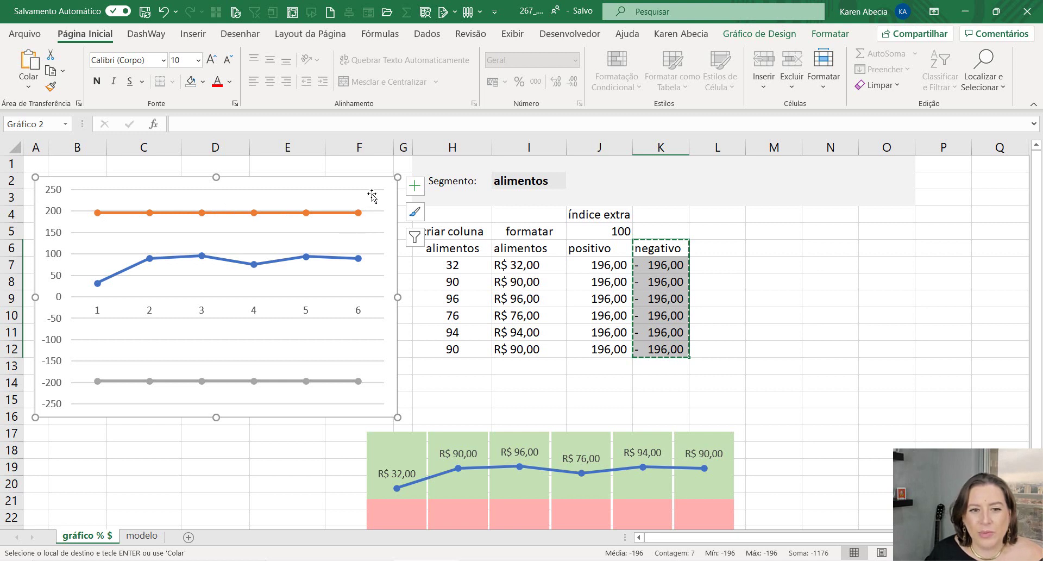
left_click_drag(395, 187, 399, 186)
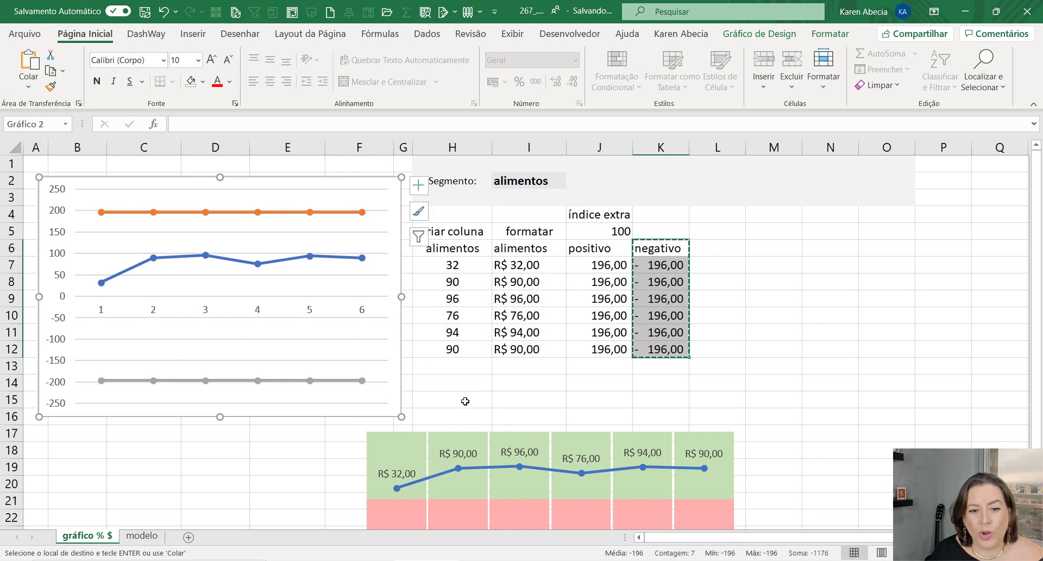
left_click(488, 455)
left_click_drag(465, 419, 535, 362)
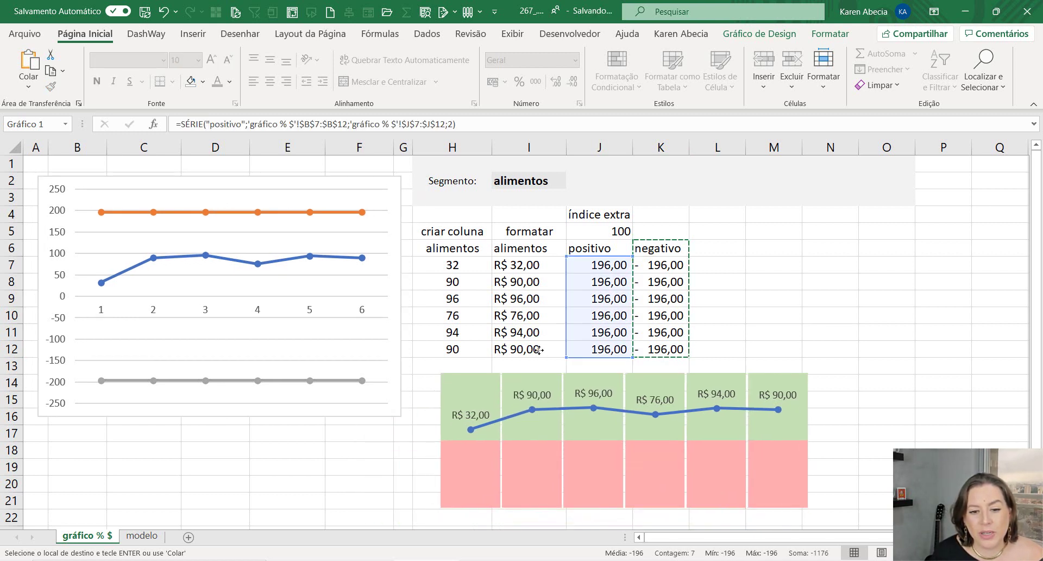
left_click(535, 361)
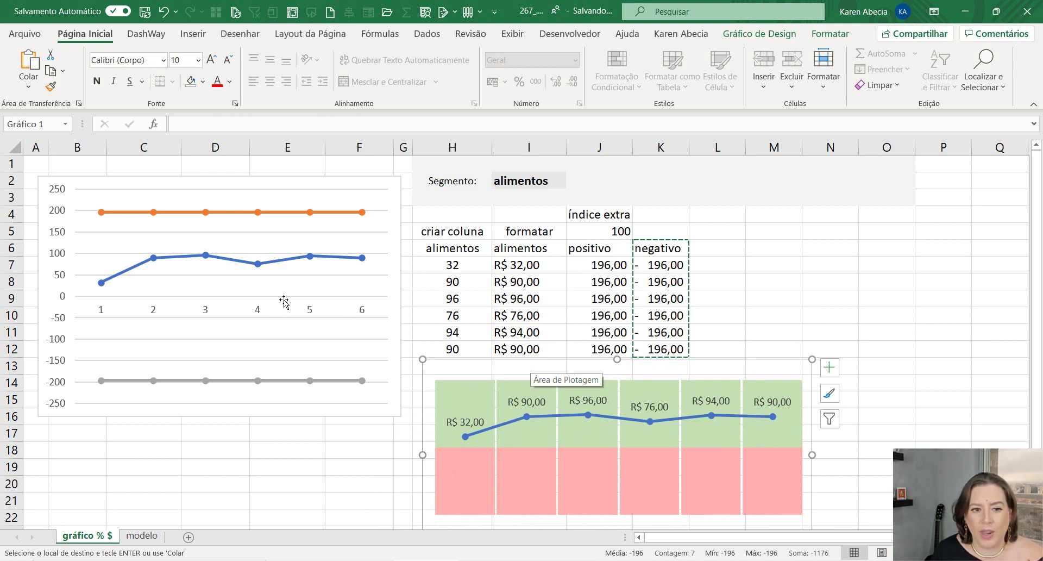
Delete the horizontal axis labels and check each series' source range.
left_click(259, 313)
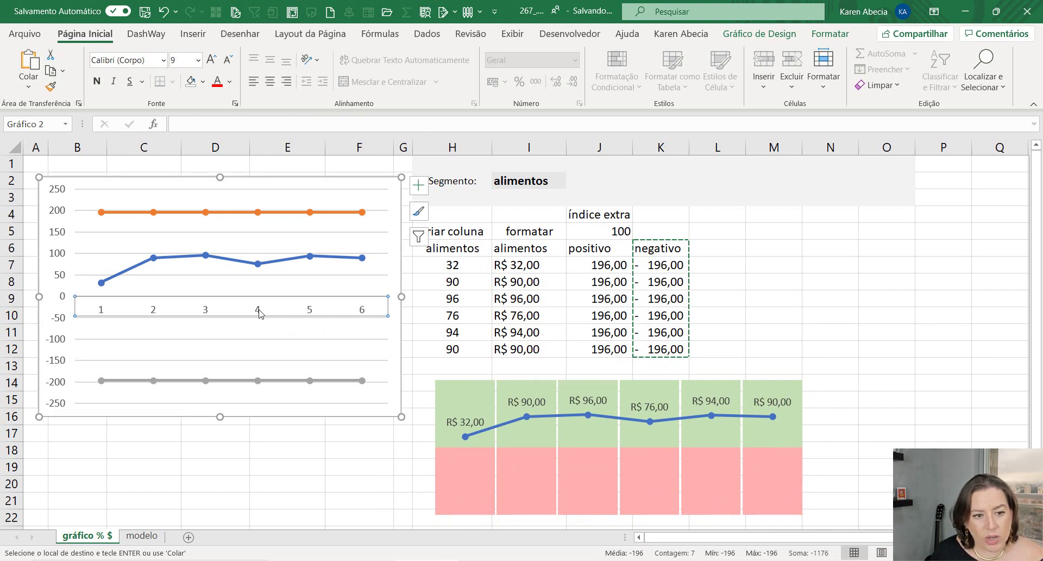
key("Delete")
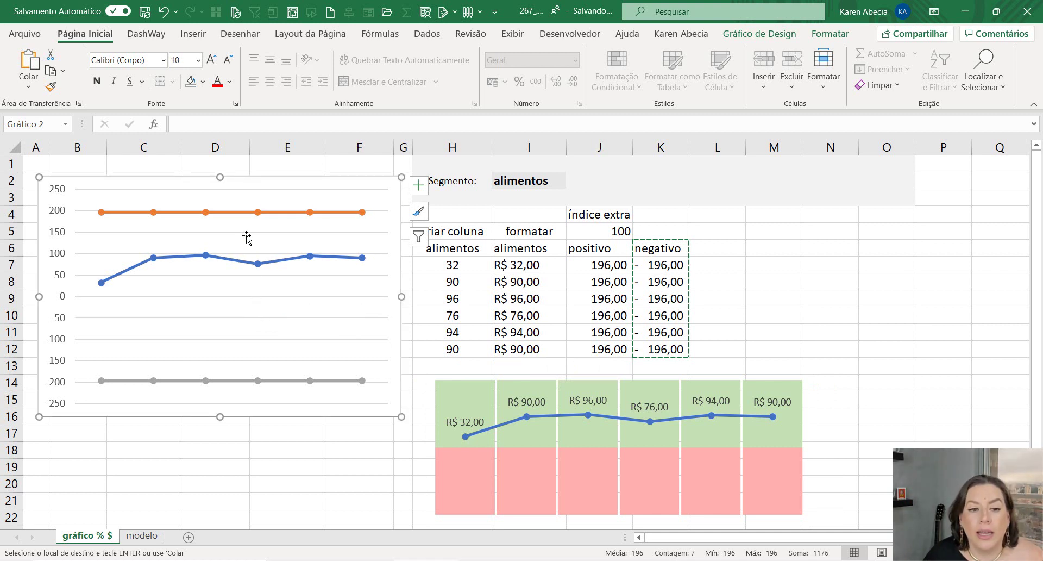
left_click(207, 256)
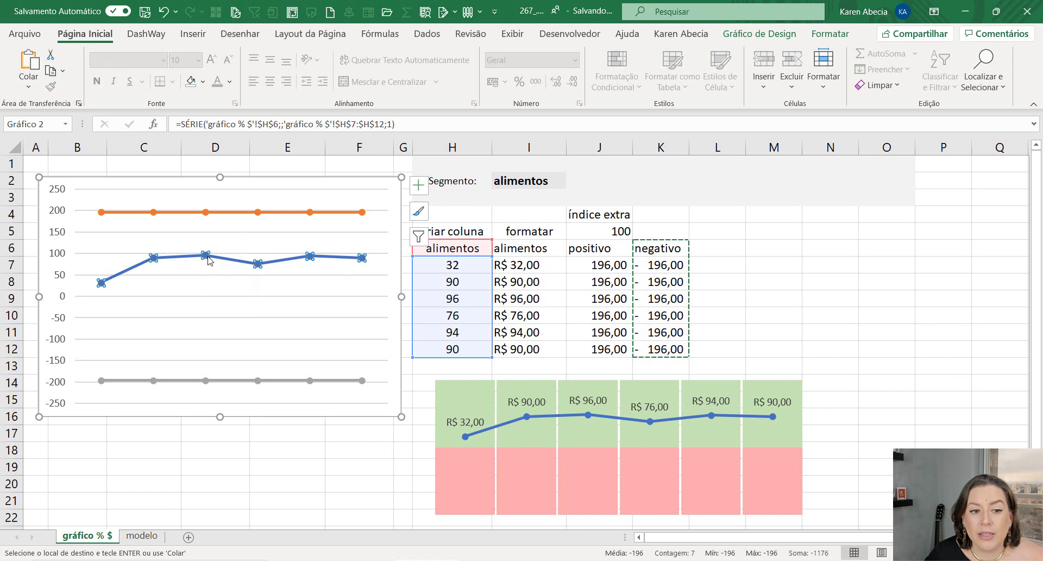
left_click(204, 213)
left_click(207, 382)
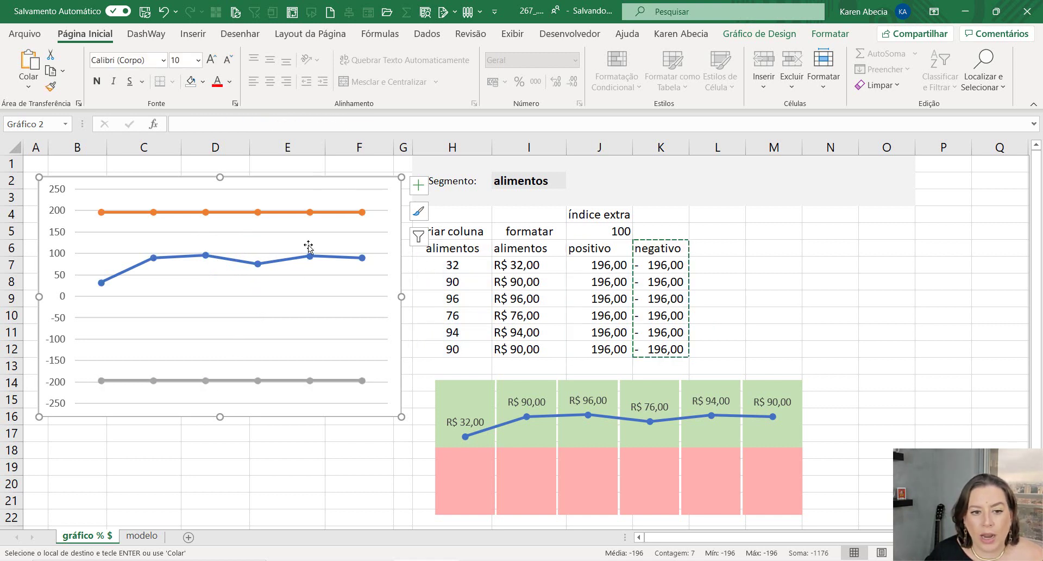
Make a Combinação chart: positivo and negativo as Coluna Empilhada, alimentos as Linhas com Marcadores.
right_click(311, 274)
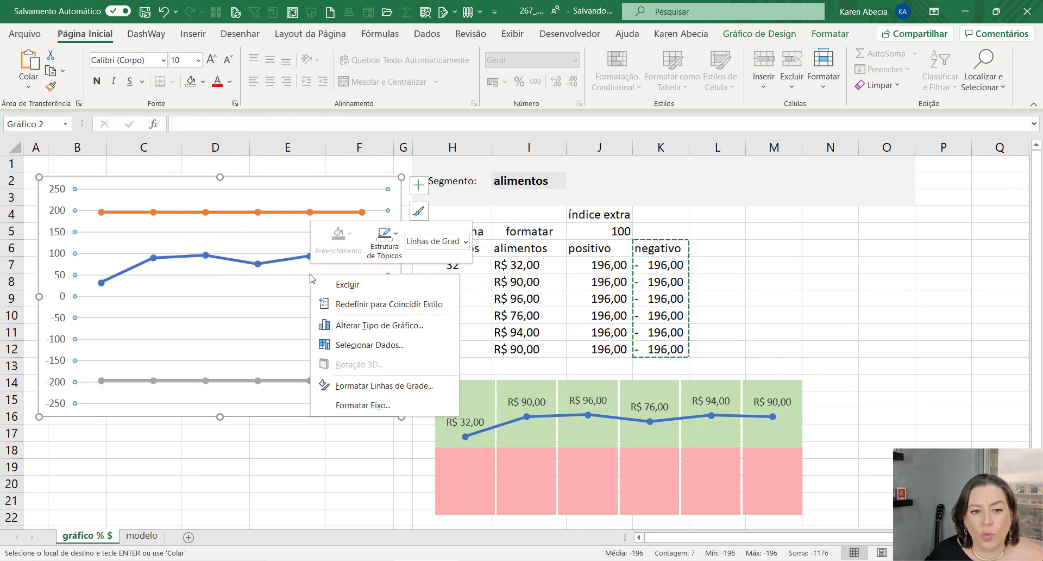
left_click(341, 329)
mouse_move(353, 84)
left_mouse_down()
mouse_move(543, 24)
mouse_move(523, 85)
left_mouse_up()
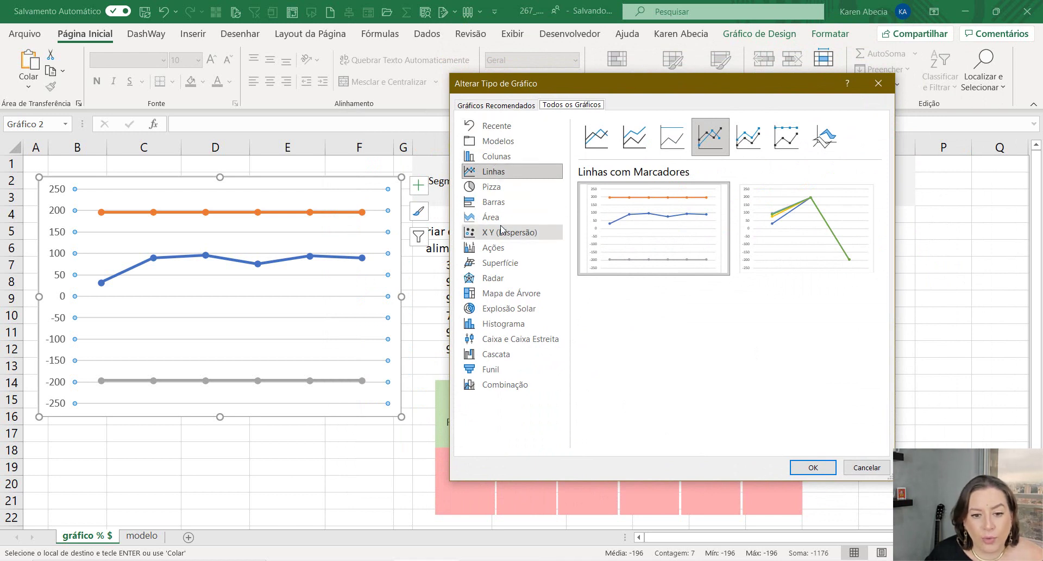
left_click(515, 387)
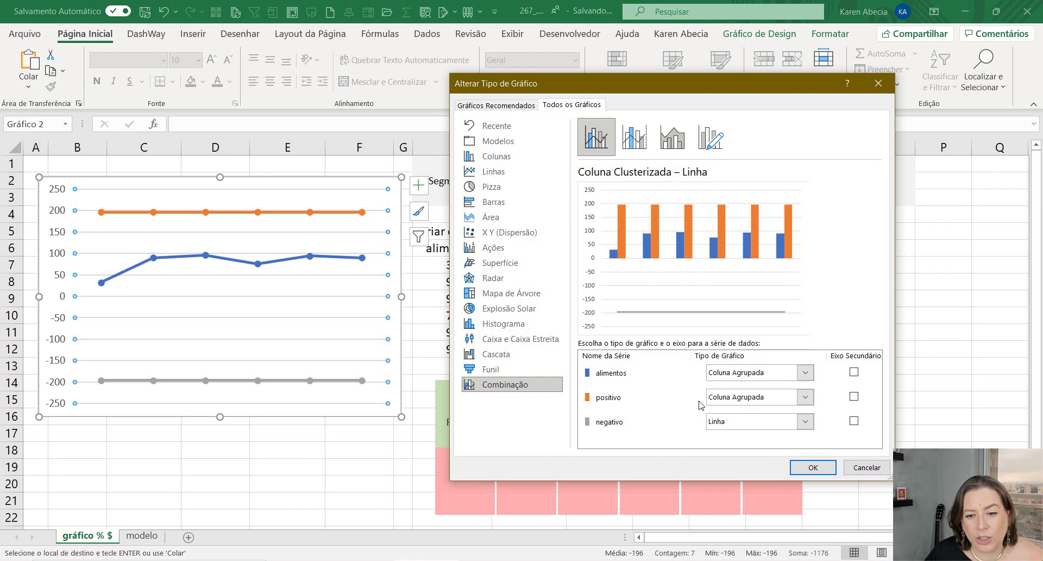
left_click(723, 399)
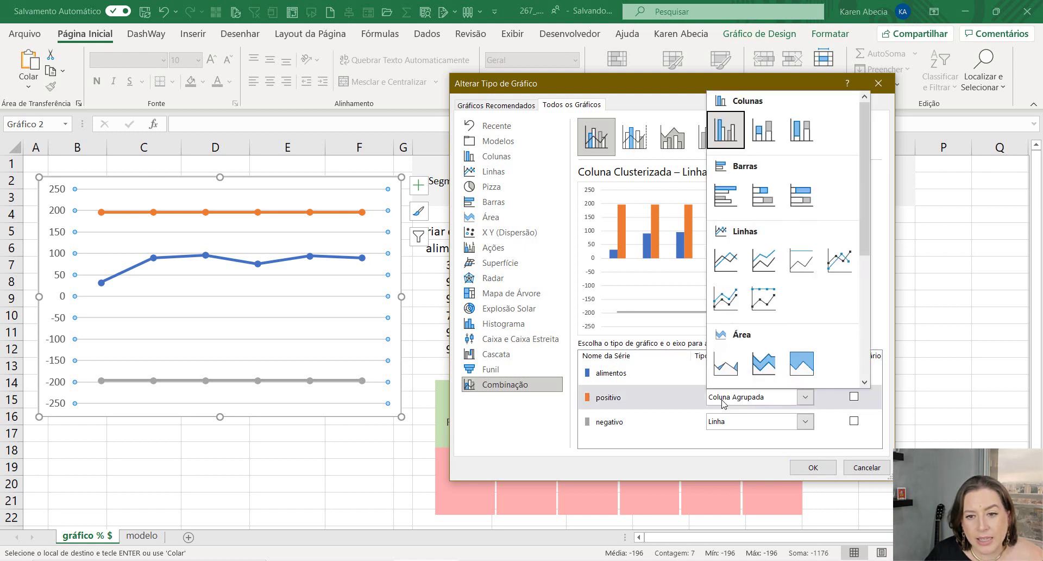
left_click(759, 133)
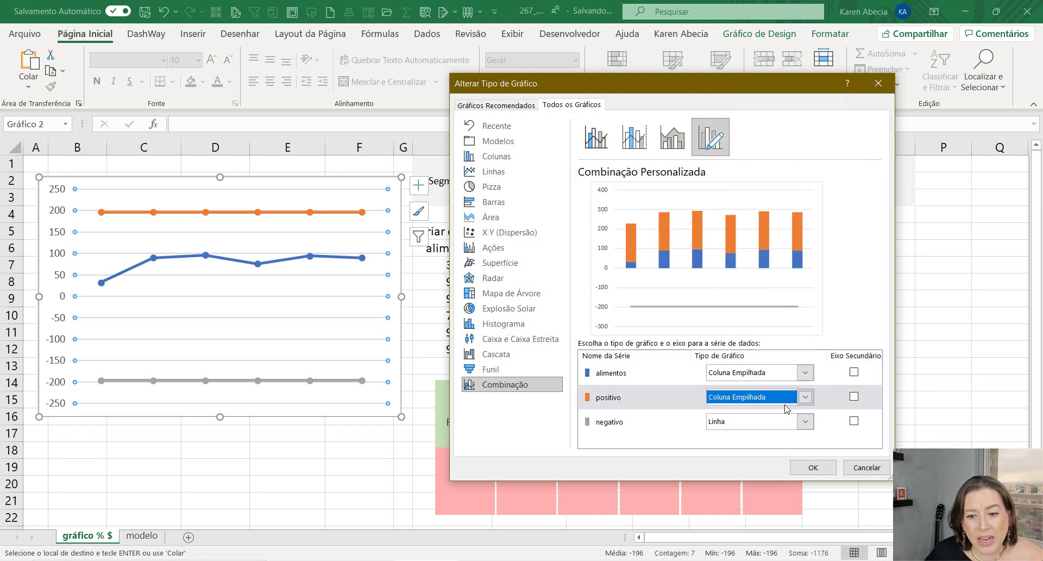
left_click(783, 422)
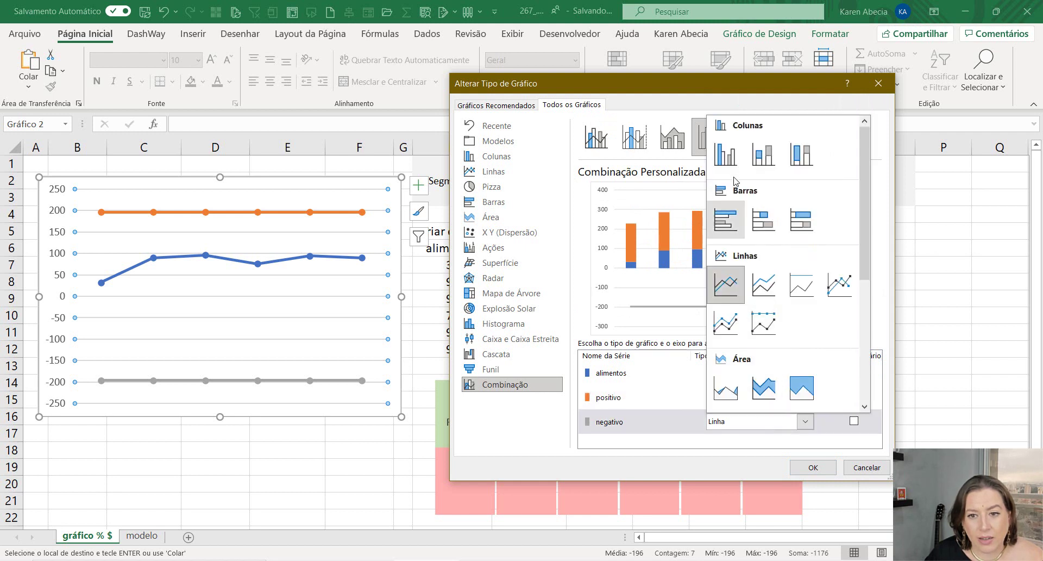
left_click(763, 157)
left_click(648, 374)
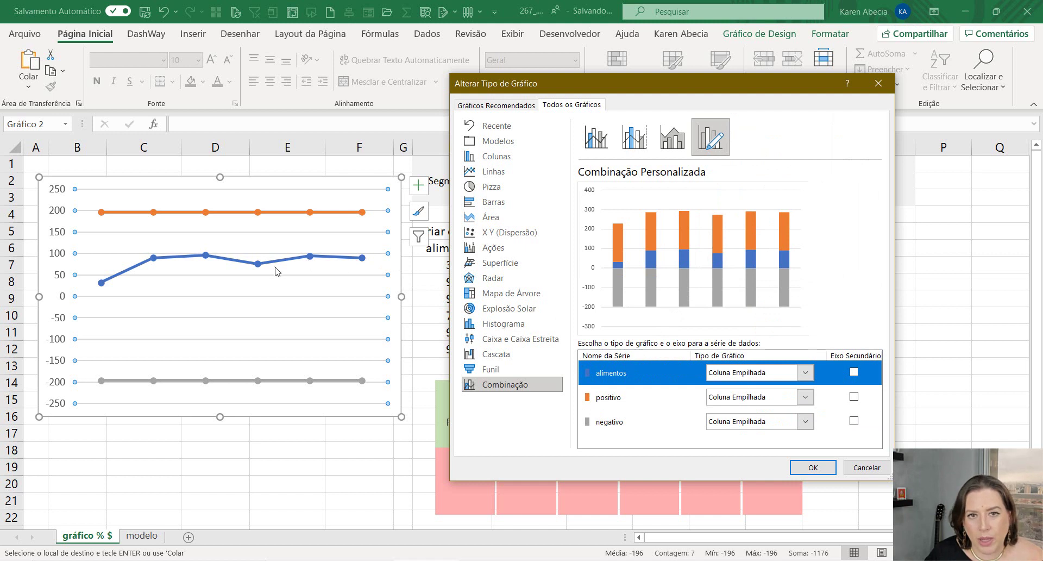
left_click(806, 374)
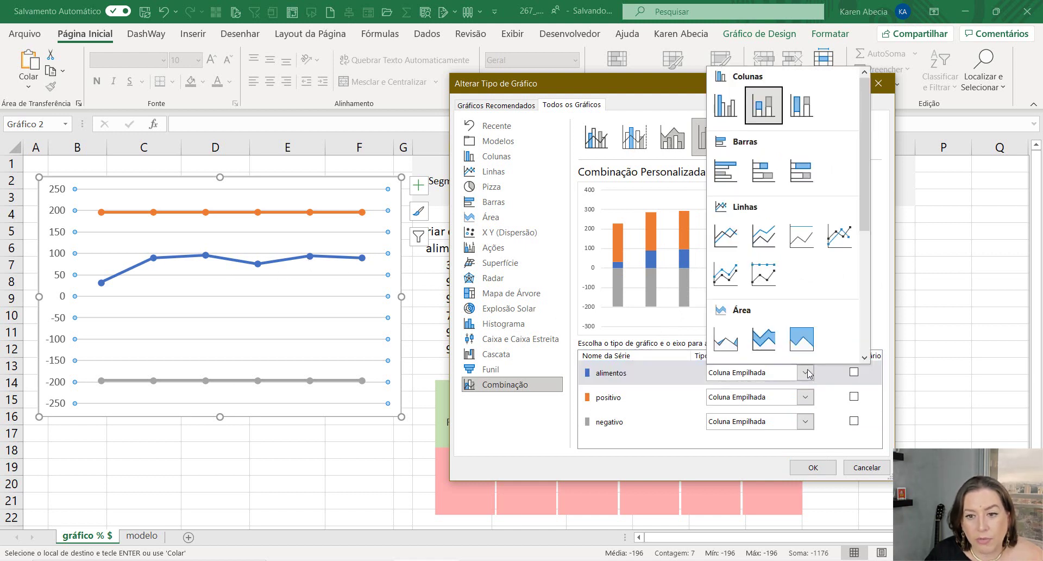
left_click(833, 243)
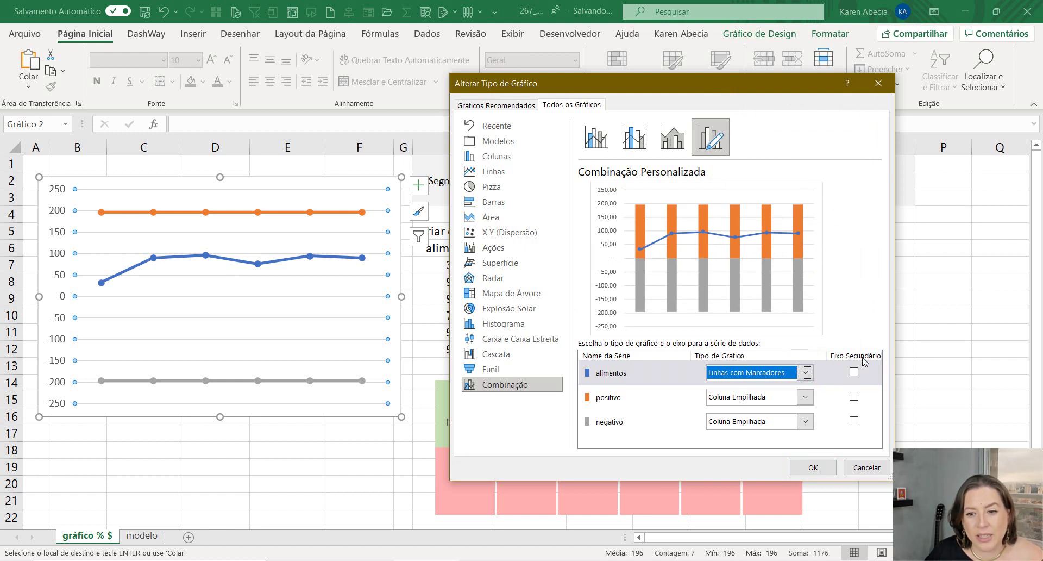
left_click(813, 467)
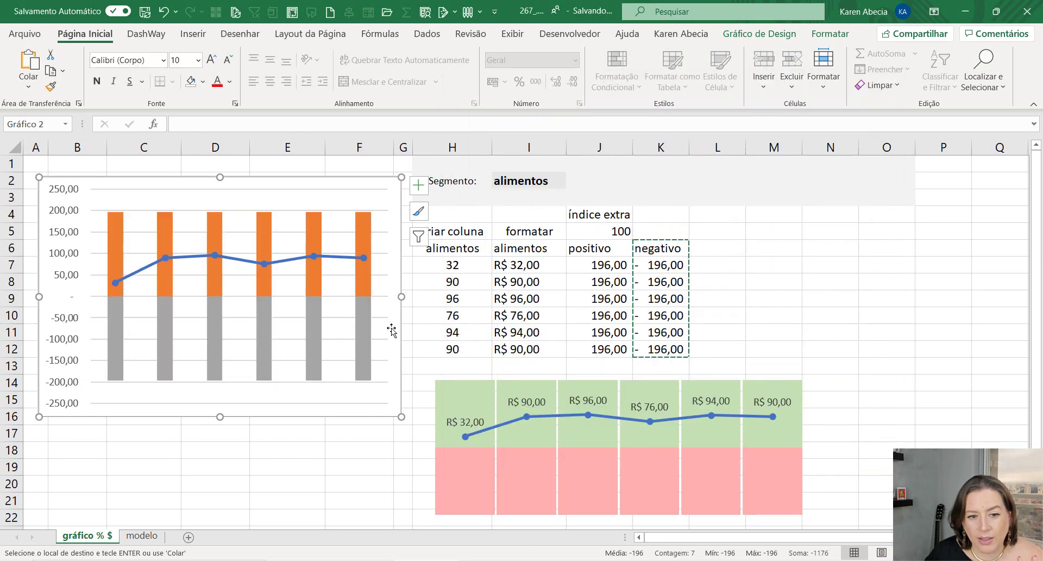
Reposition and shorten the chart, and delete its gridlines and vertical axis.
left_click_drag(391, 330, 413, 429)
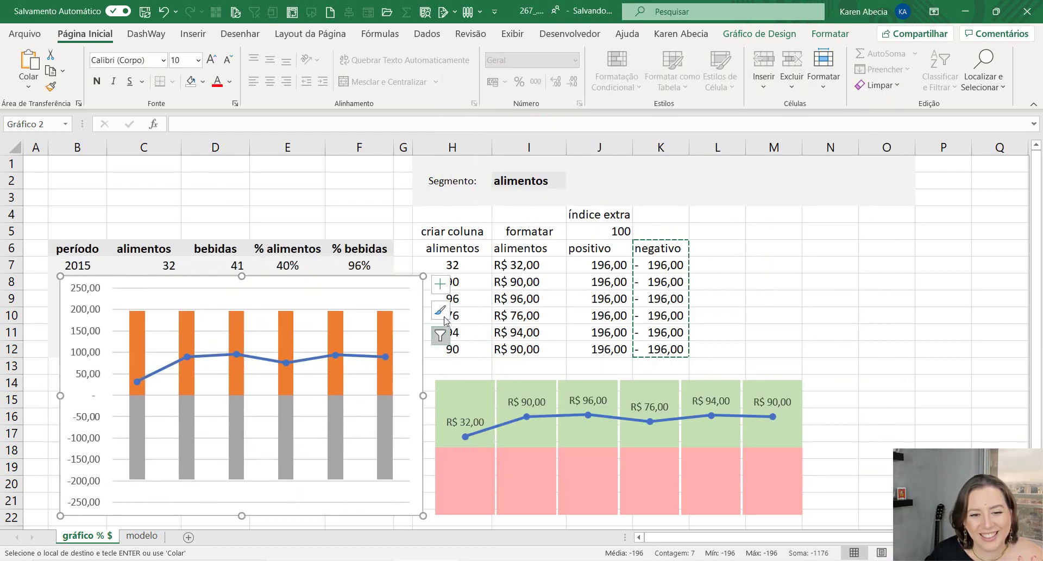
left_click_drag(423, 280, 426, 297)
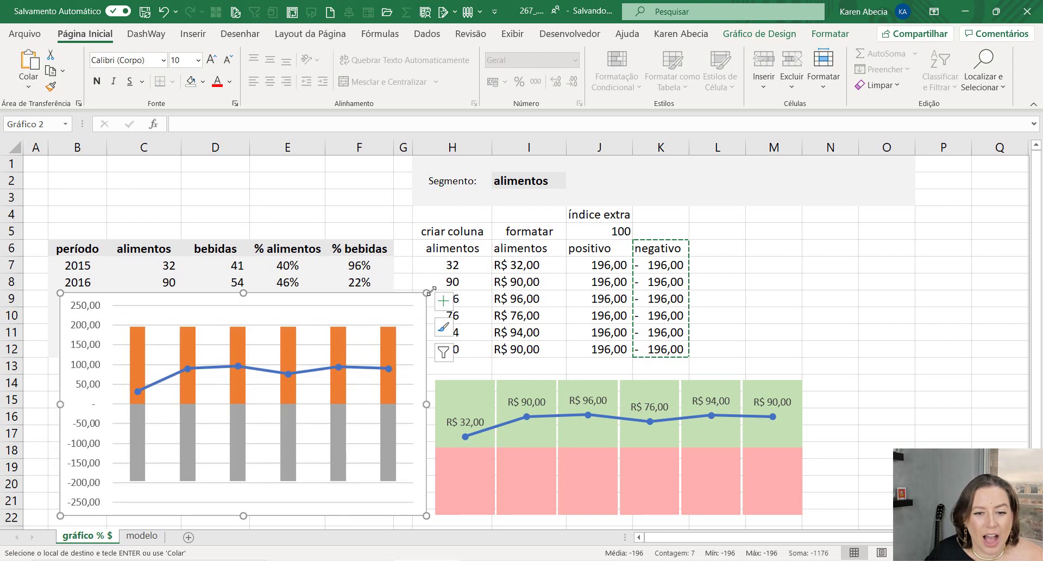
left_click(124, 307)
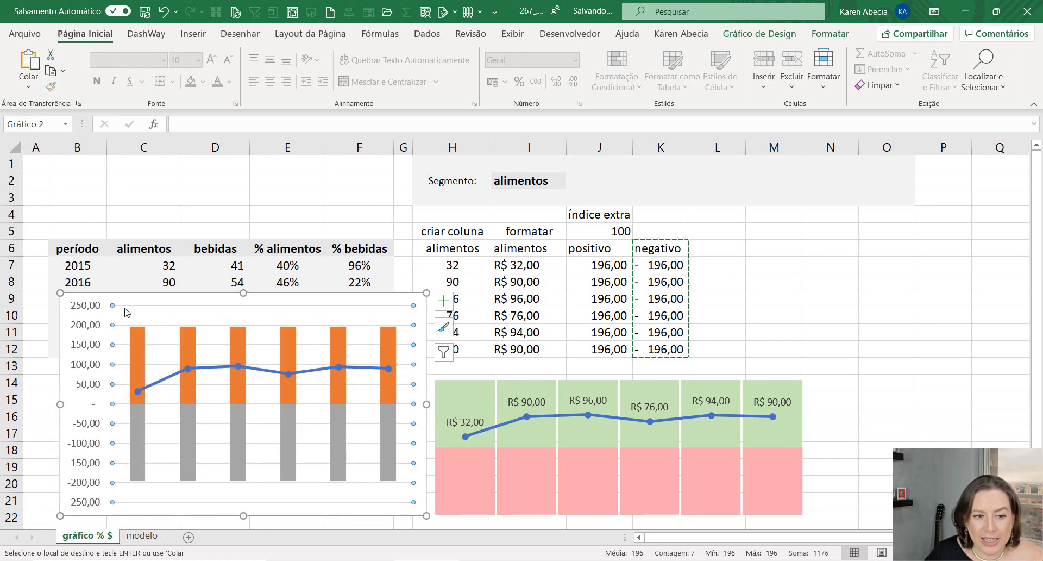
key("Delete")
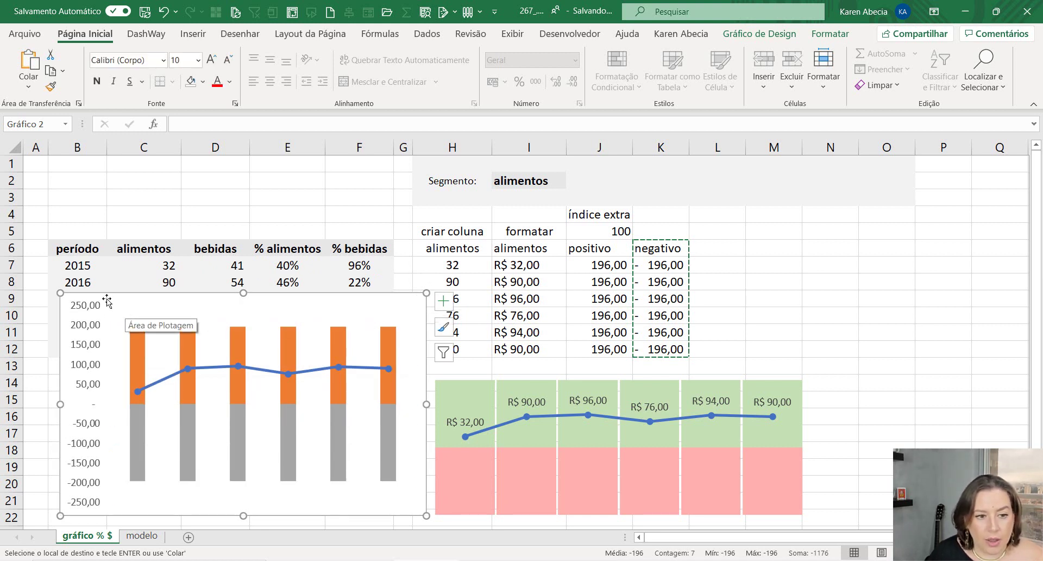
left_click(84, 314)
key("Delete")
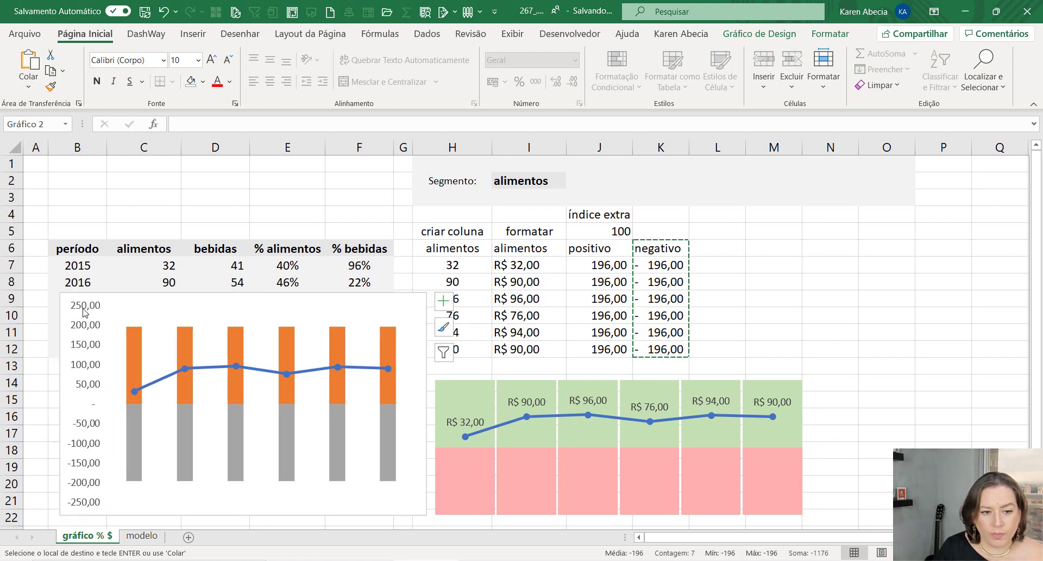
Set the orange series' gap width to 0% in Format Data Series.
left_click(387, 442)
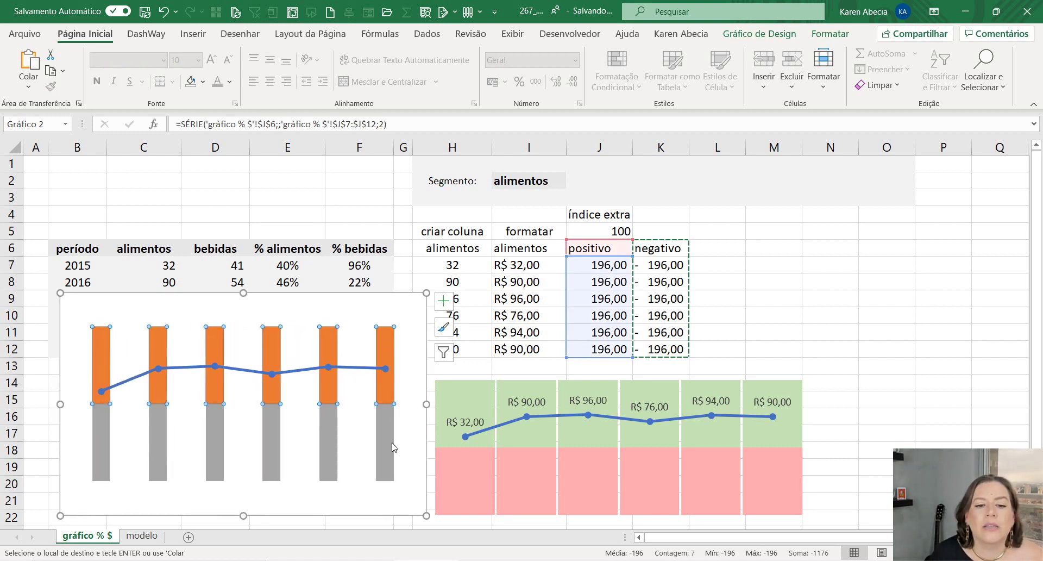
right_click(386, 341)
left_click(461, 492)
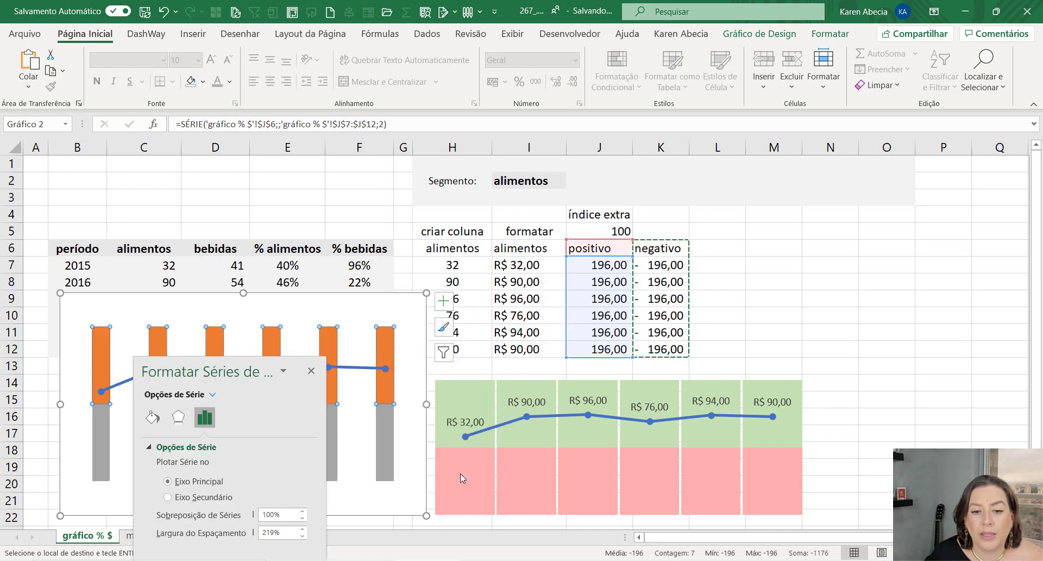
left_click_drag(223, 369, 847, 173)
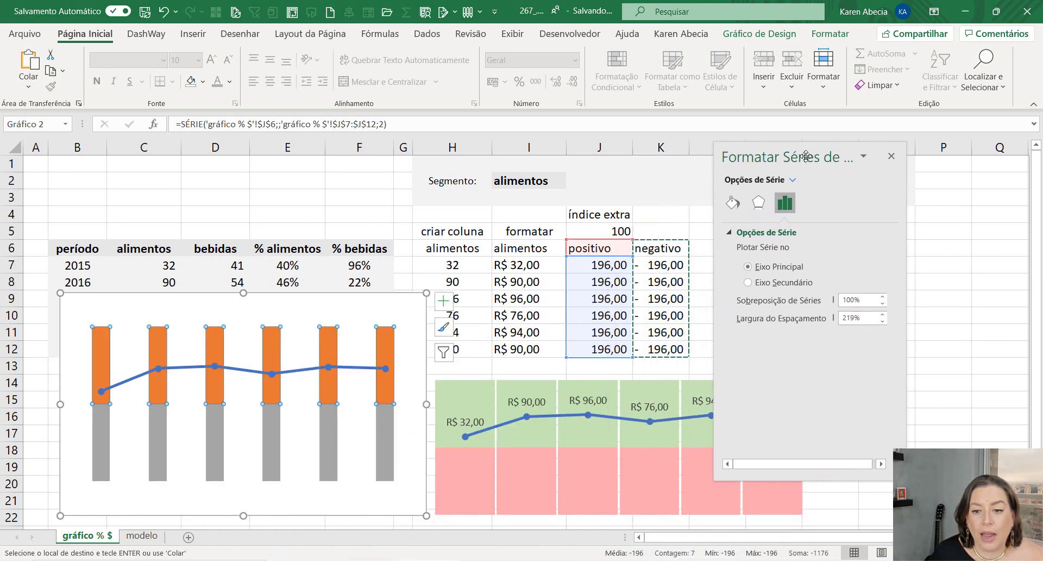
left_click(872, 319)
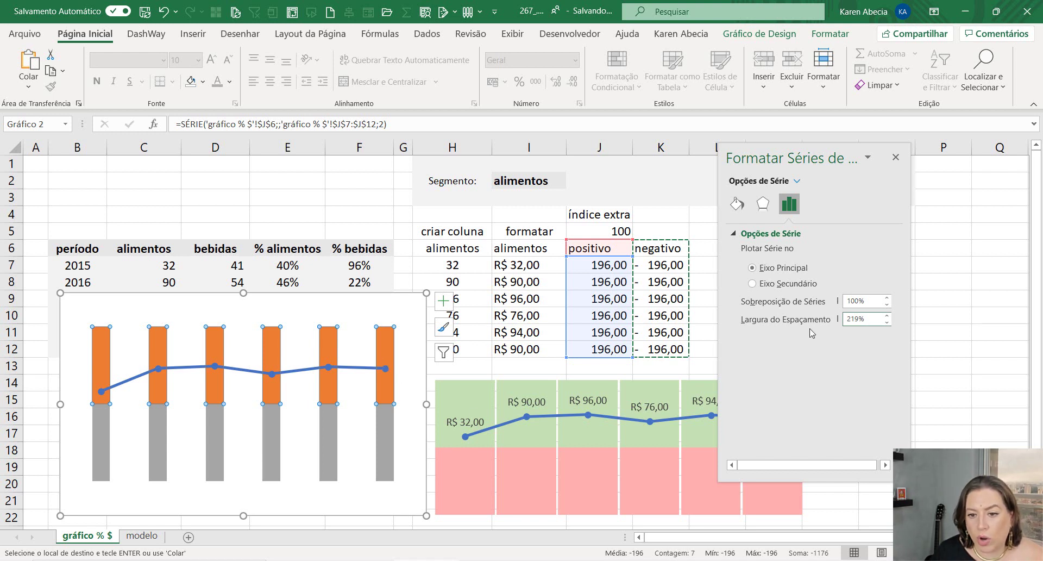
left_click_drag(867, 318, 840, 318)
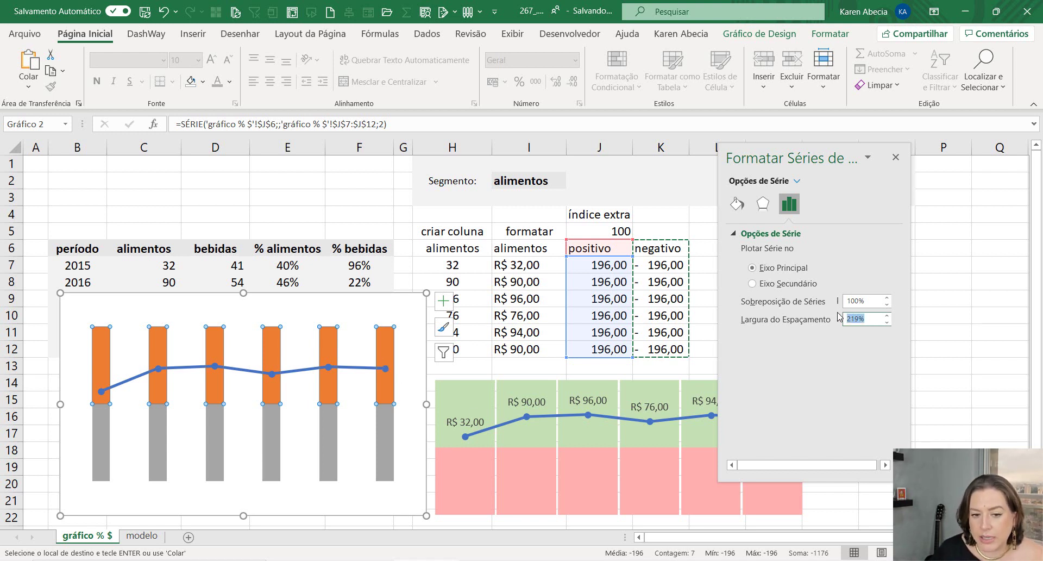
type("0")
key("Return")
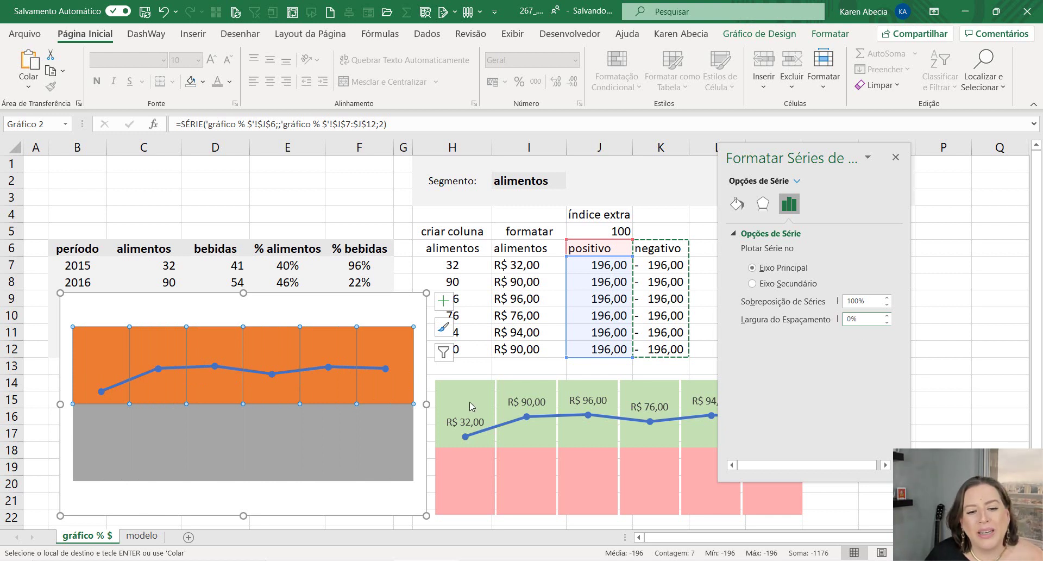
Raise the gap width to about 3% to leave thin dividers between columns.
left_click(490, 478)
left_click(406, 445)
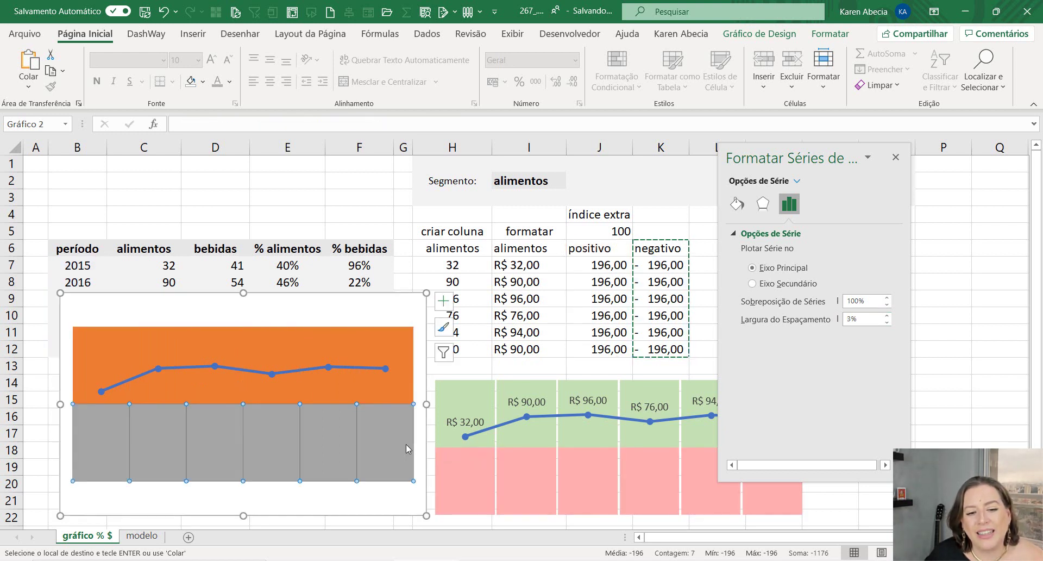
left_click(887, 315)
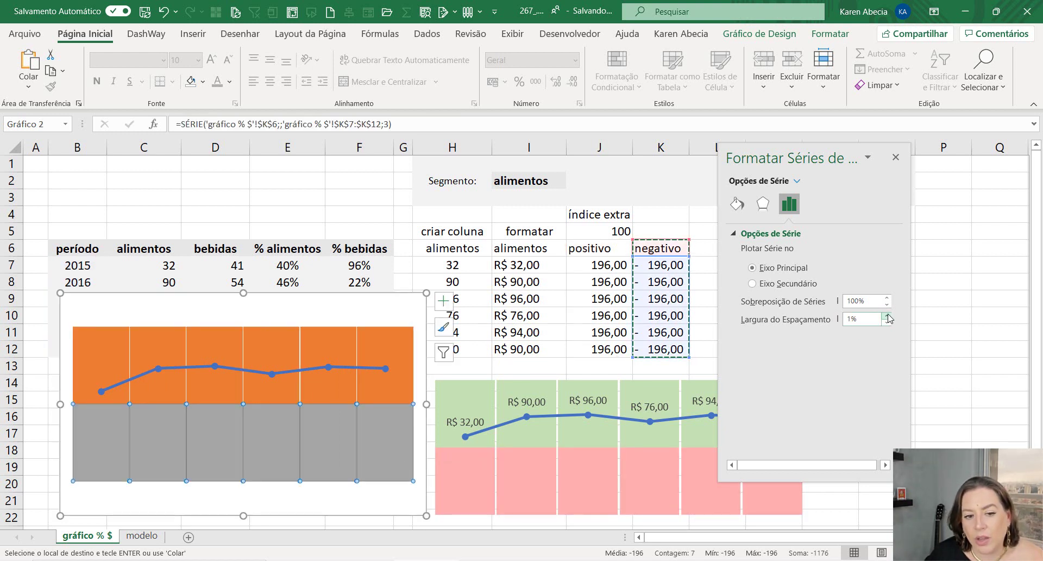
left_click(886, 316)
left_click(572, 509)
left_click(572, 510)
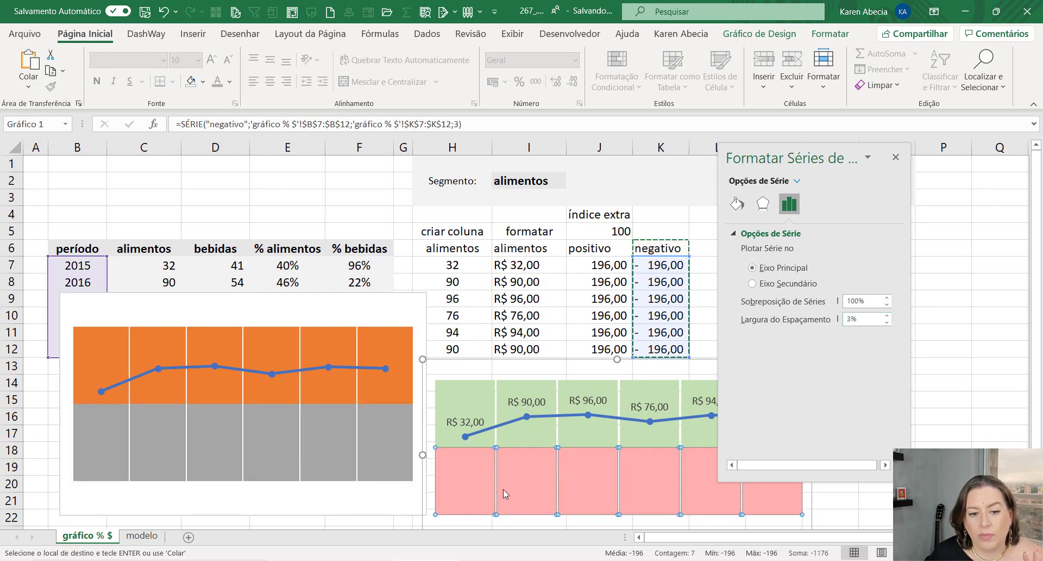
left_click(374, 497)
Add data labels to the blue alimentos line.
left_click(390, 210)
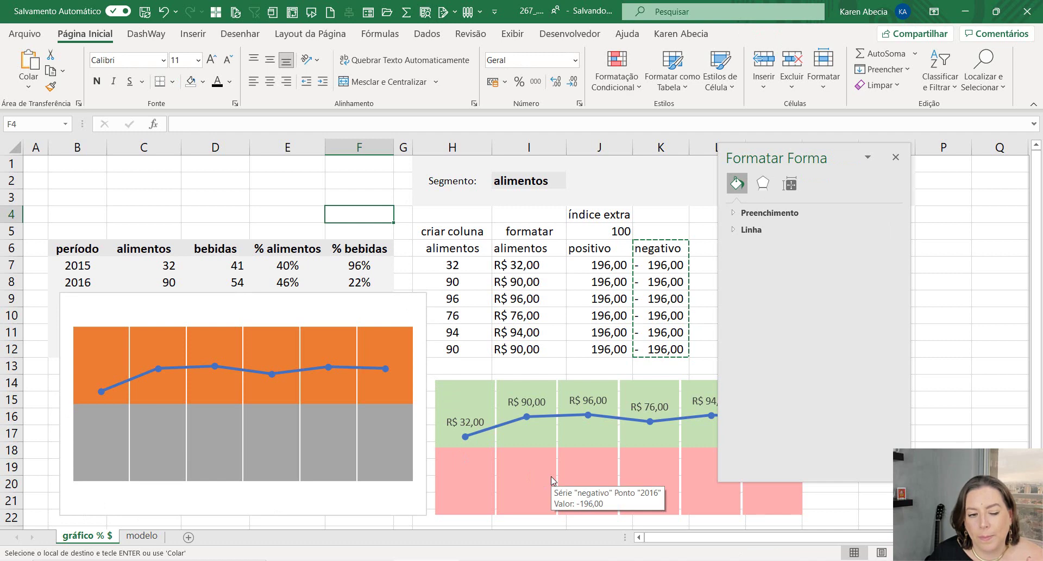
left_click(465, 424)
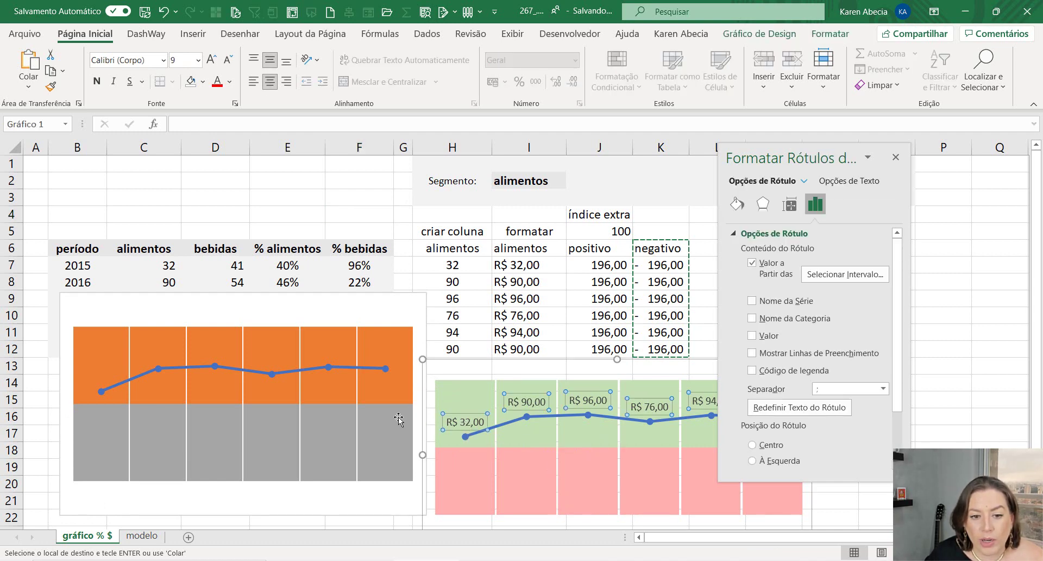
left_click(328, 367)
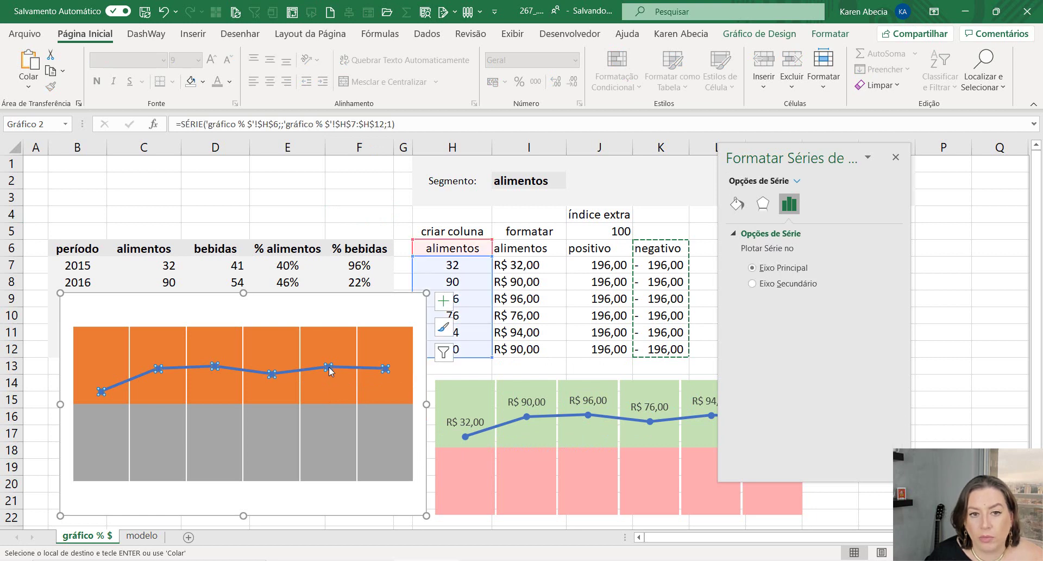
right_click(329, 371)
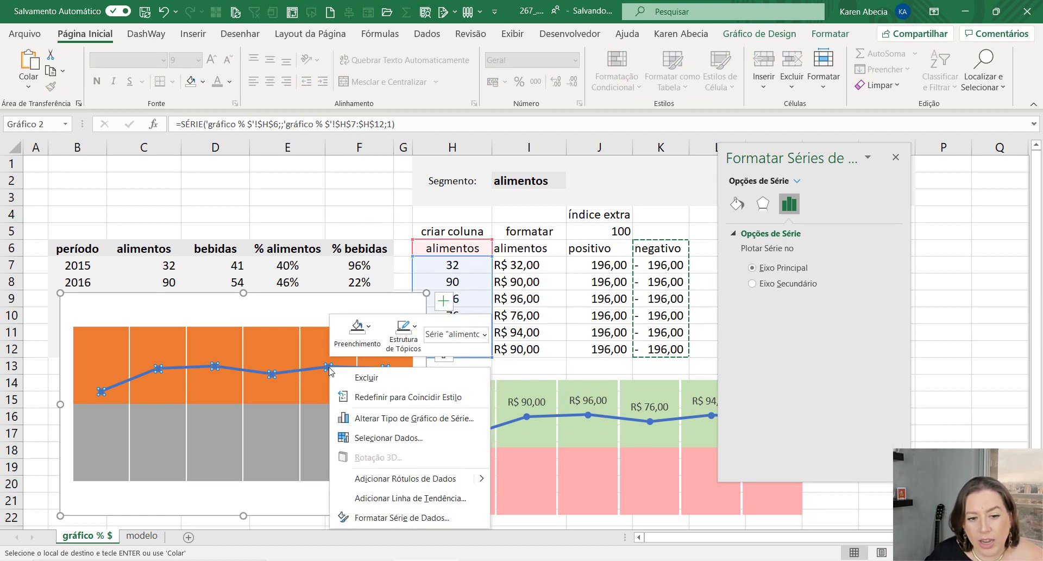
left_click(382, 480)
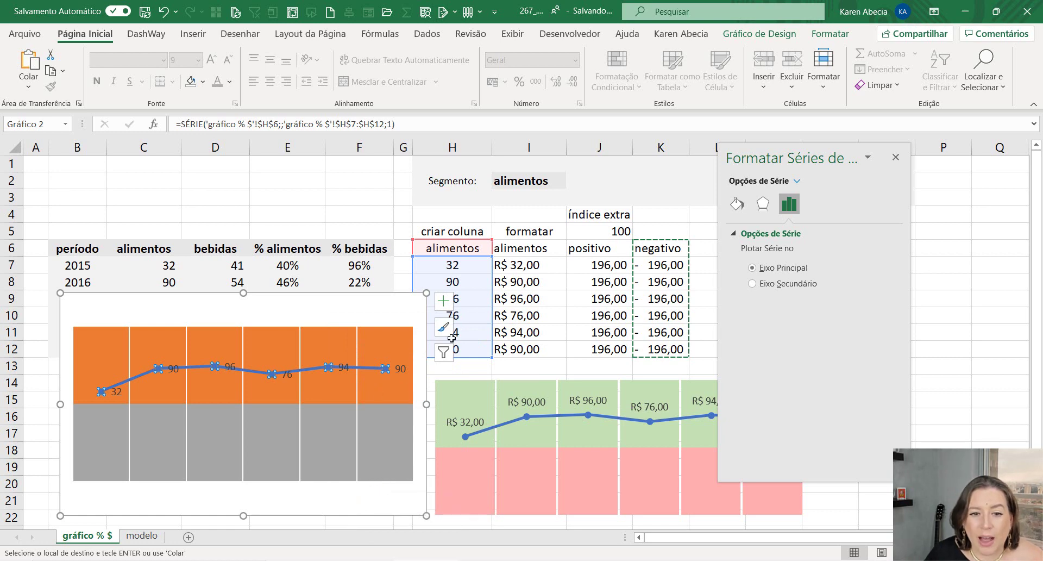
Try pointing the line series at the R$ values in I7:I12, then undo it.
mouse_move(459, 269)
left_mouse_down()
mouse_move(459, 350)
mouse_move(402, 365)
left_mouse_up()
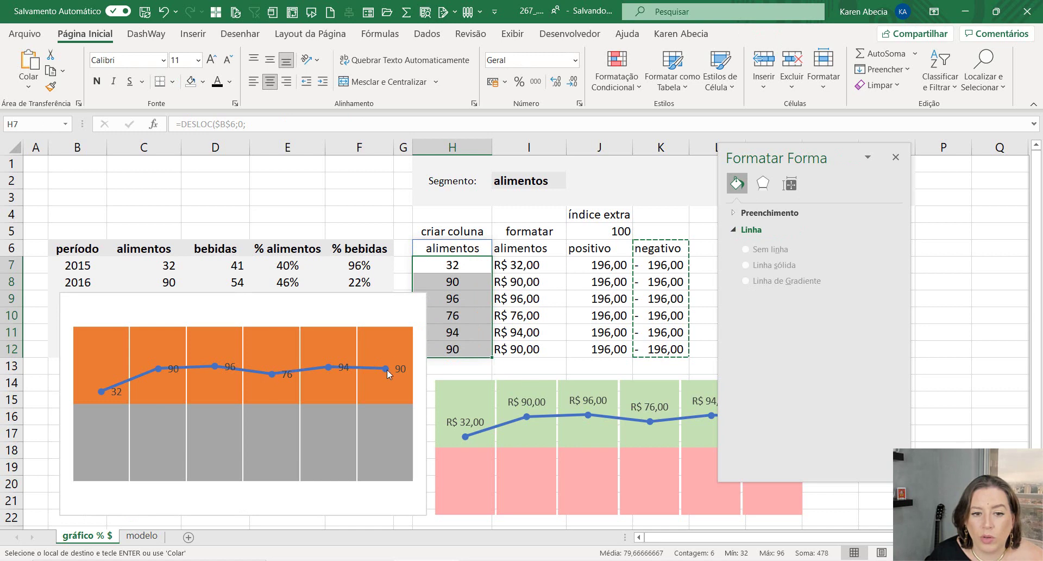
left_click_drag(489, 315, 521, 316)
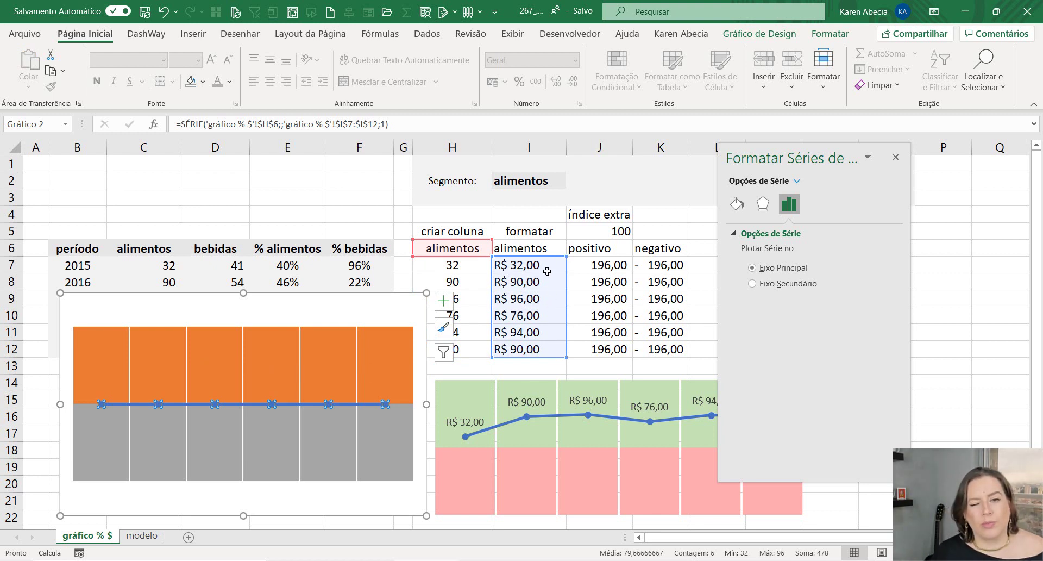
key("ctrl+z")
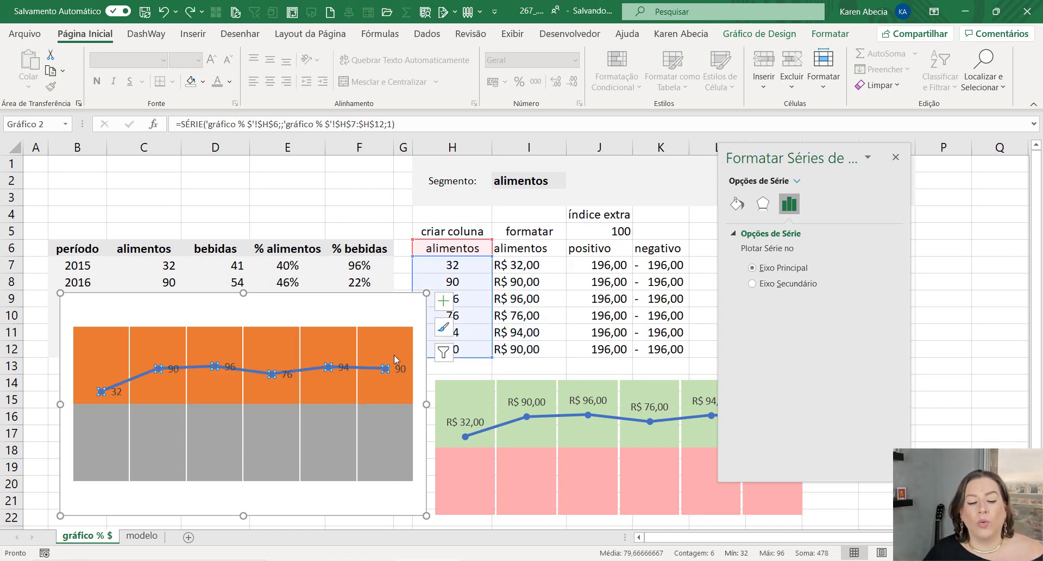
Open Format Data Labels for the blue line's labels.
left_click(404, 370)
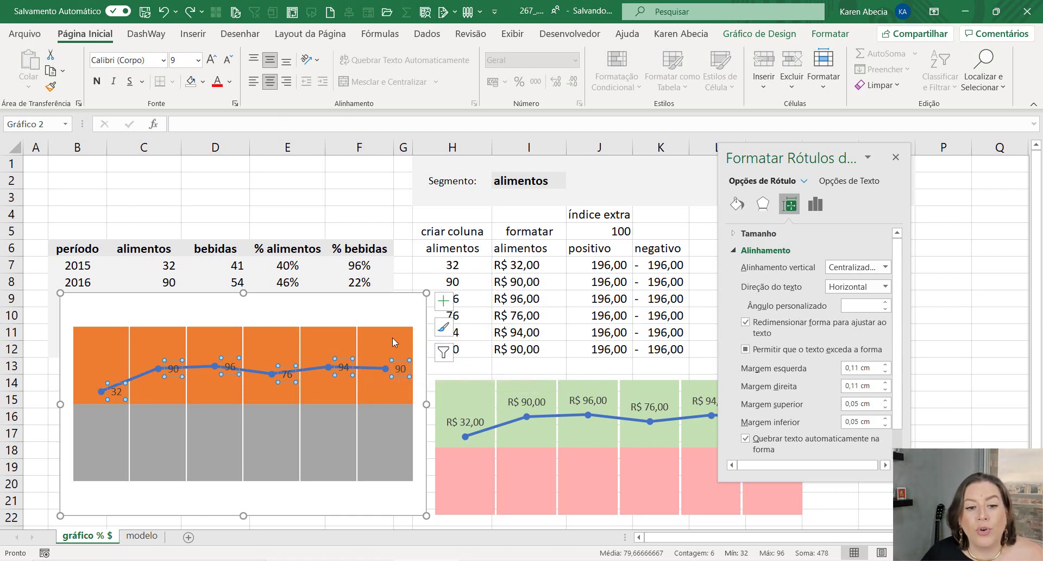
left_click(416, 304)
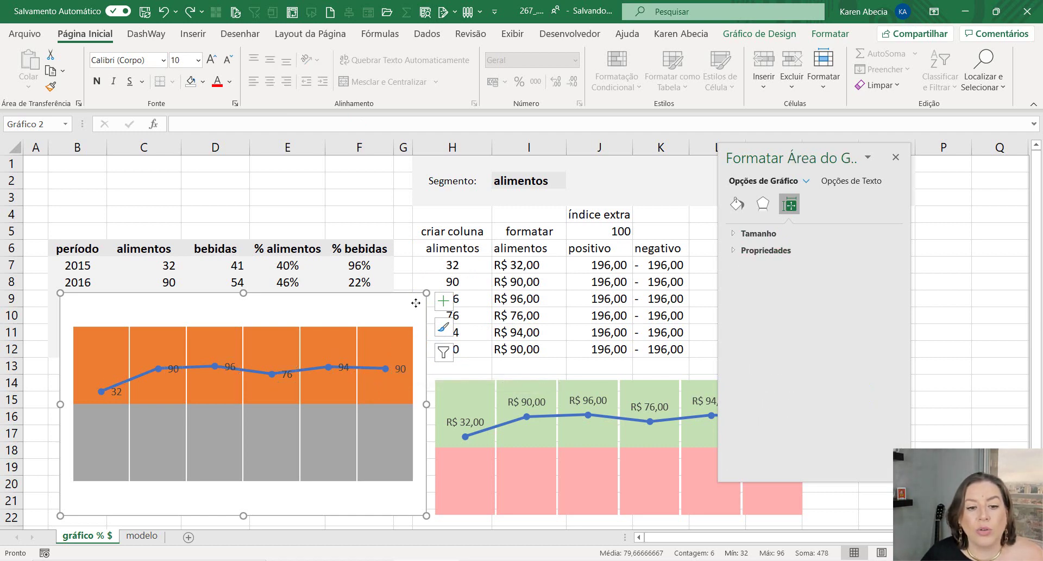
left_click(386, 374)
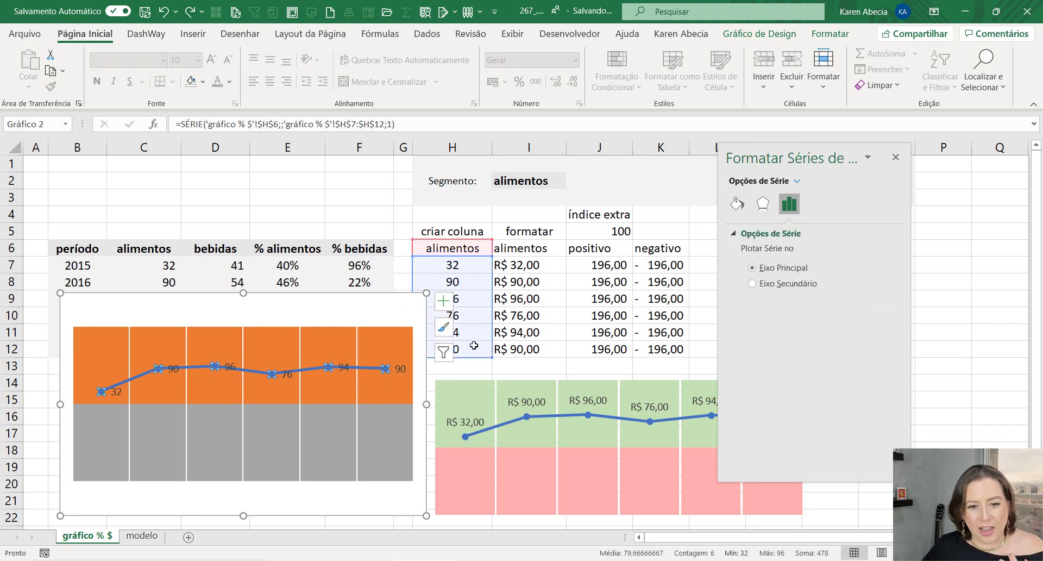
left_click(402, 374)
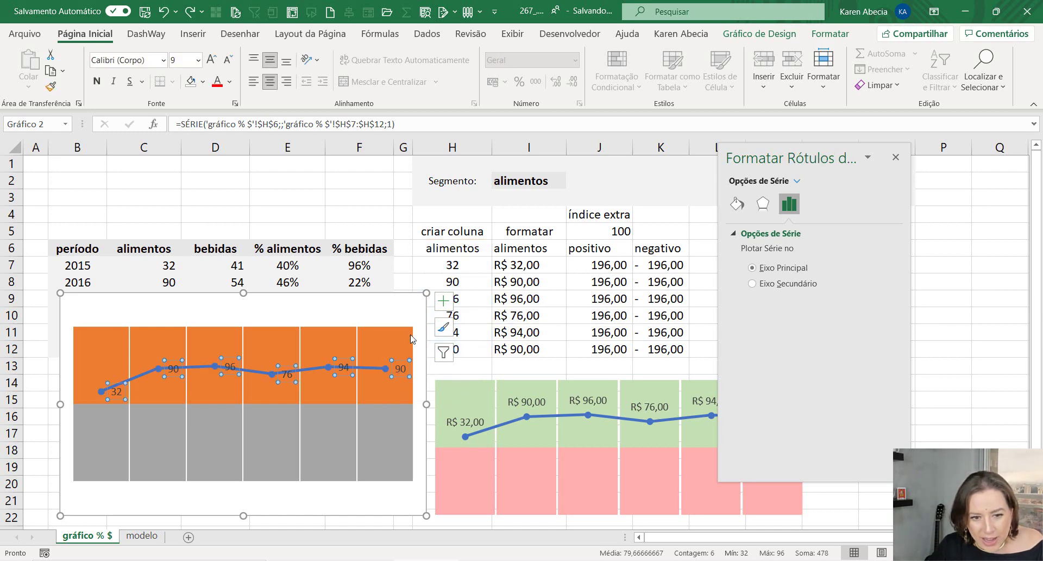
left_click(500, 266)
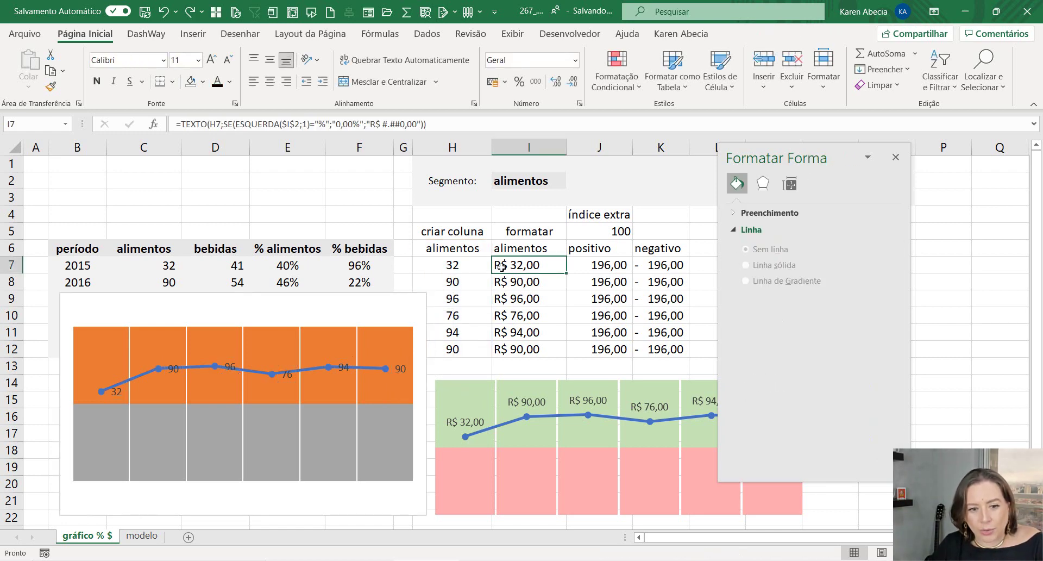
left_click(402, 374)
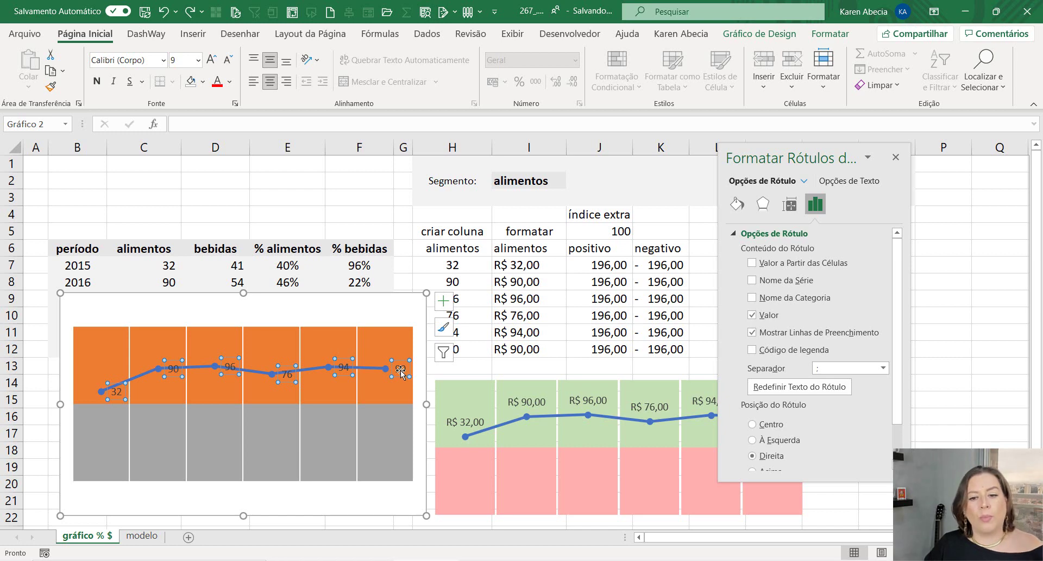
right_click(402, 374)
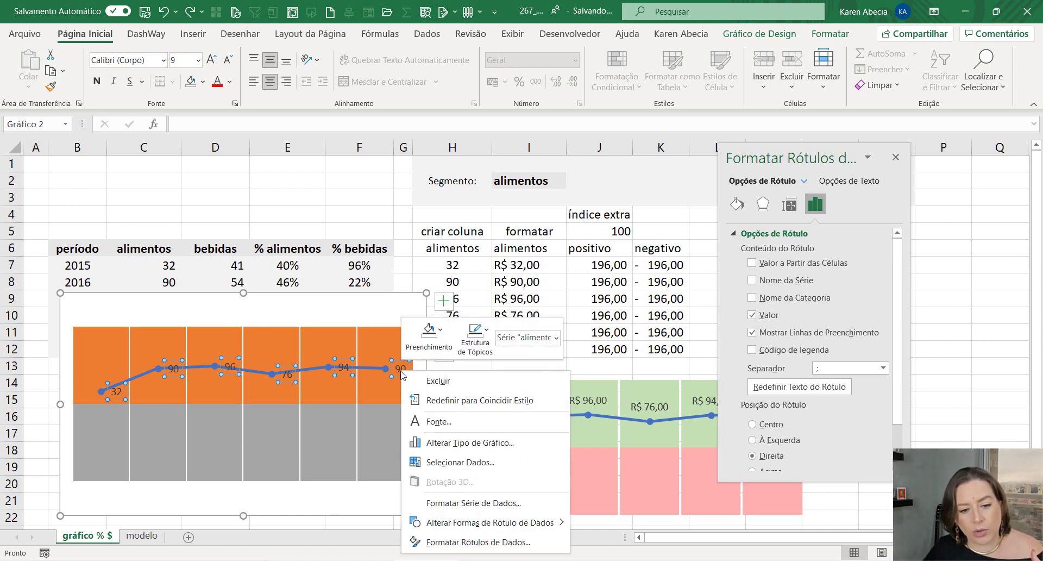
left_click(458, 541)
Label the line with the R$ values from I7:I12, uncheck Valor, and set position to Acima.
left_click_drag(758, 157, 608, 132)
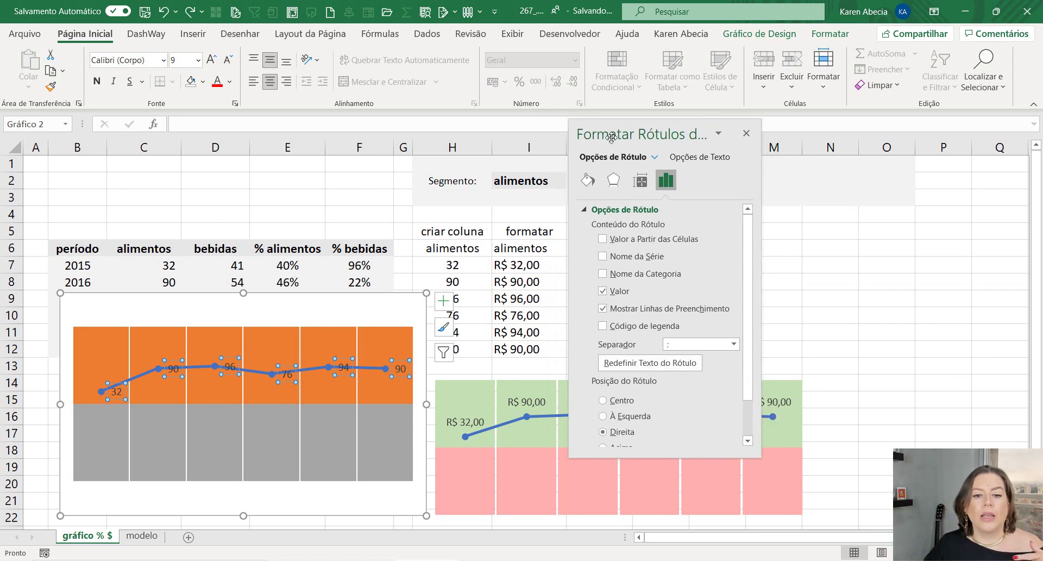
left_click_drag(611, 137, 639, 140)
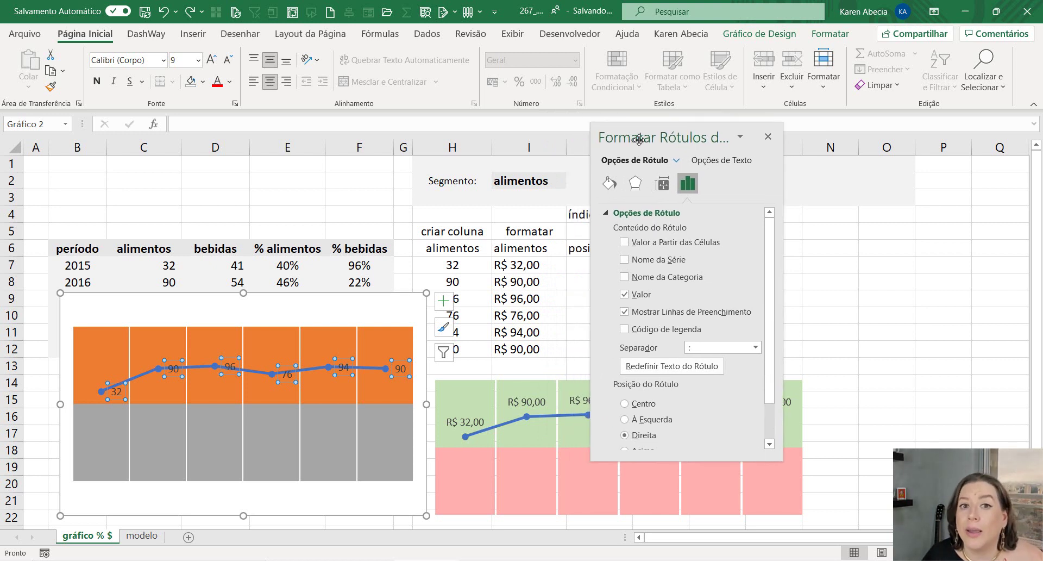
left_click(624, 242)
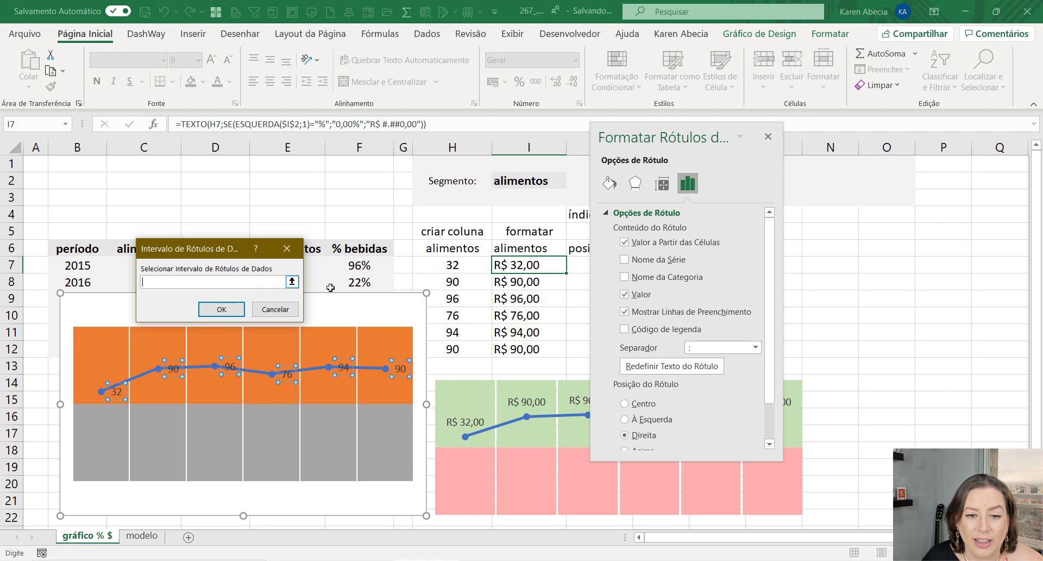
left_click_drag(532, 265, 526, 349)
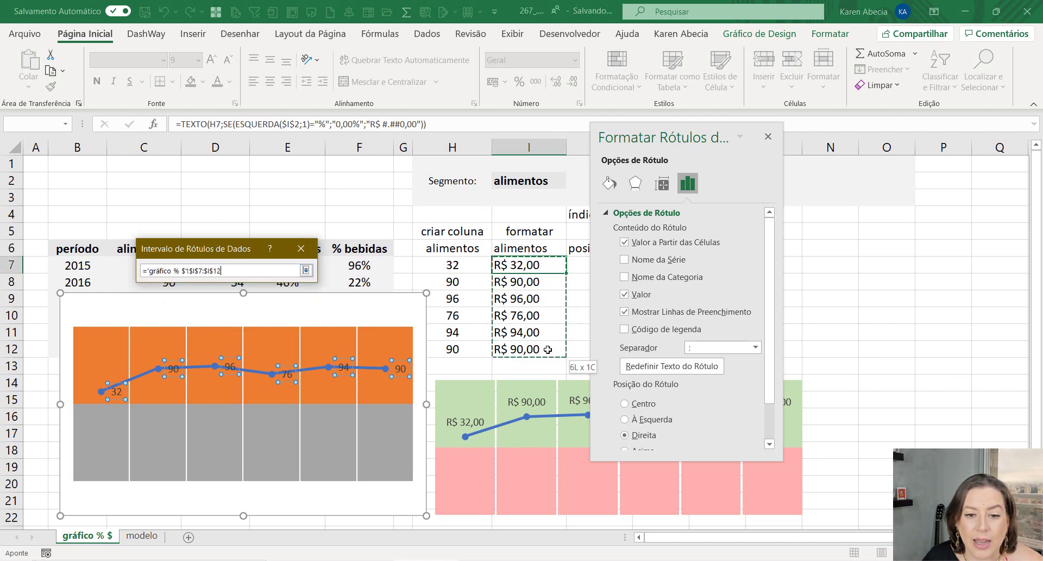
left_click(247, 311)
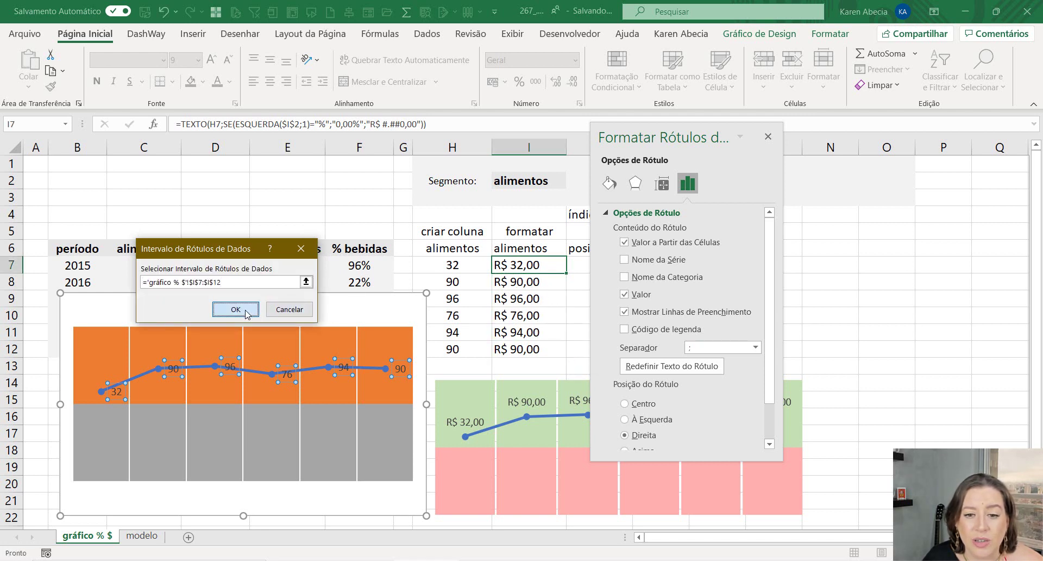
left_click(623, 316)
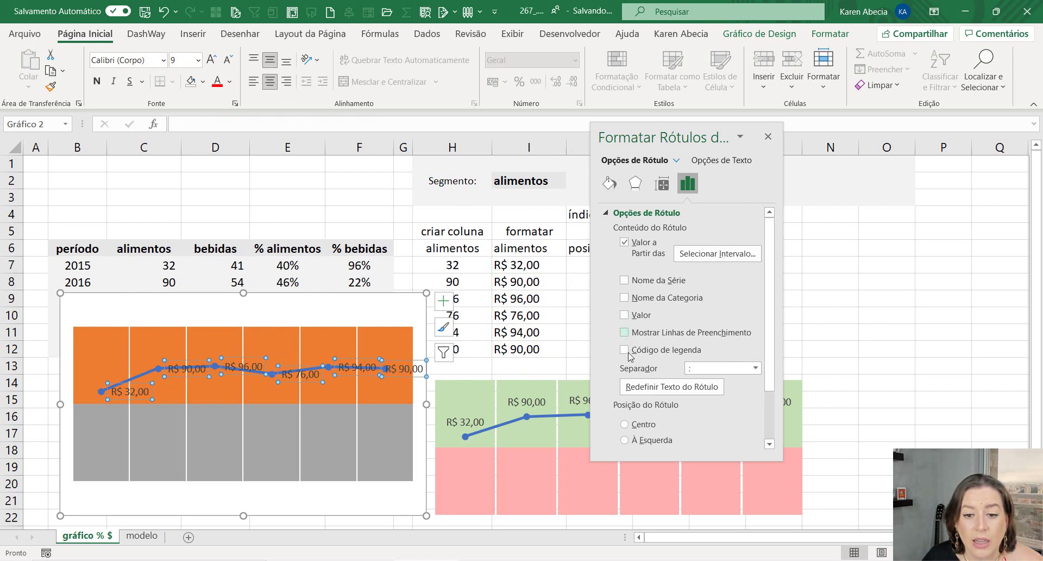
scroll(644, 384, "down", 1)
left_click(633, 441)
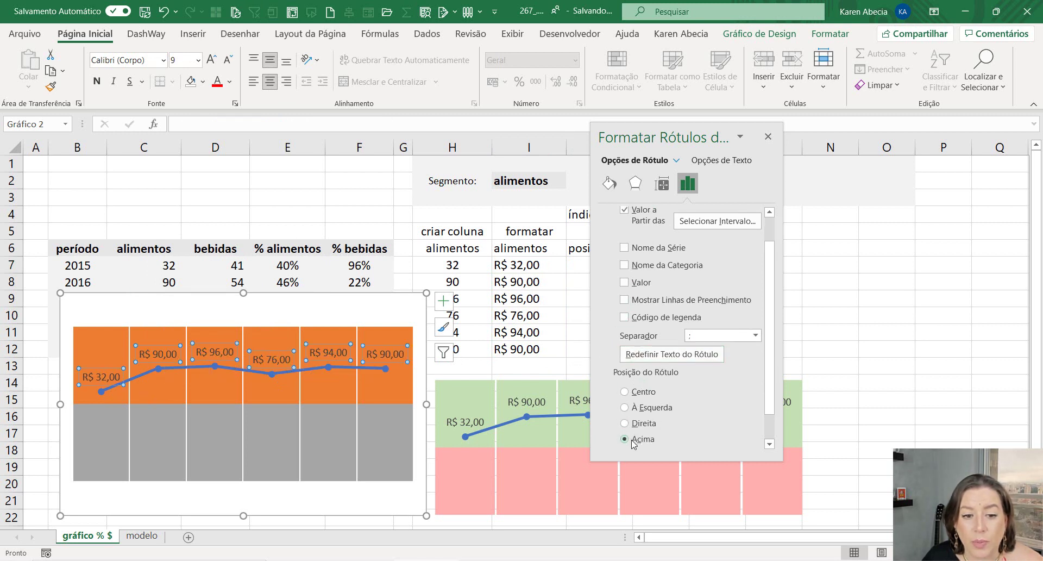
Close the label pane and set the I2 segment to % alimentos after trying % bebidas and alimentos.
left_click(767, 136)
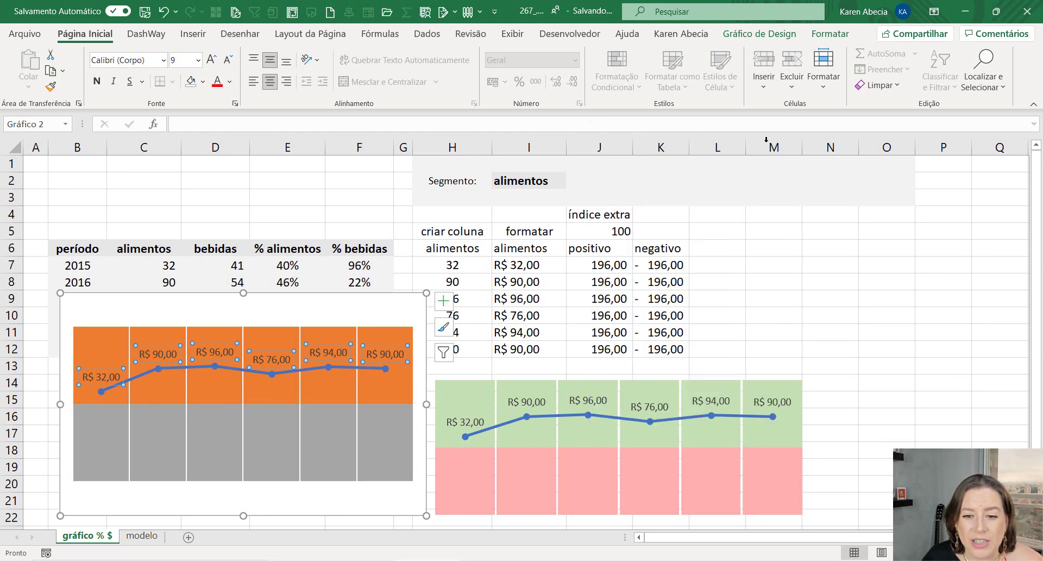
left_click(877, 328)
left_click(537, 175)
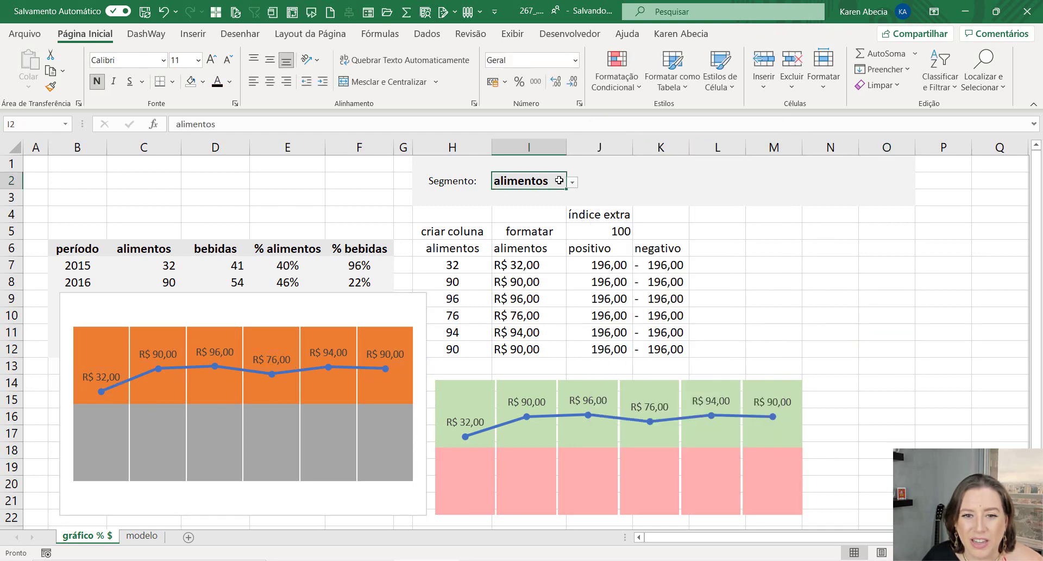
left_click(572, 182)
left_click(552, 233)
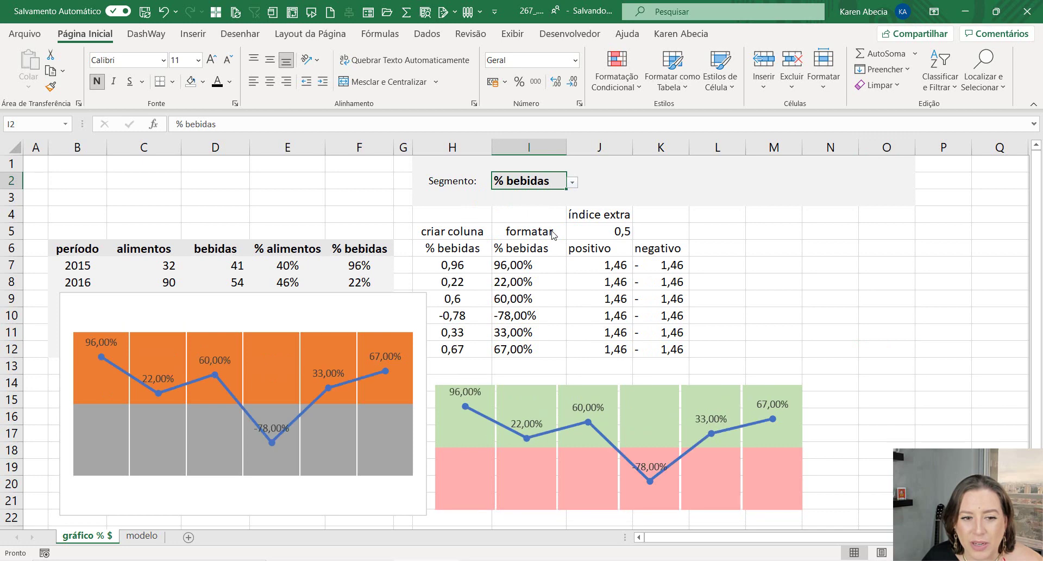
left_click(572, 183)
left_click(566, 197)
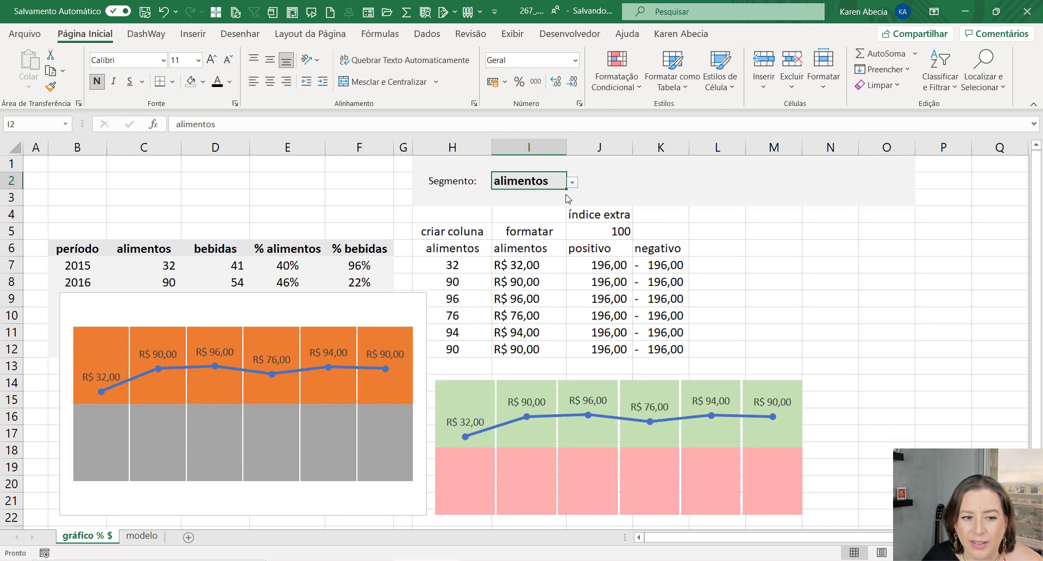
left_click(572, 183)
left_click(557, 220)
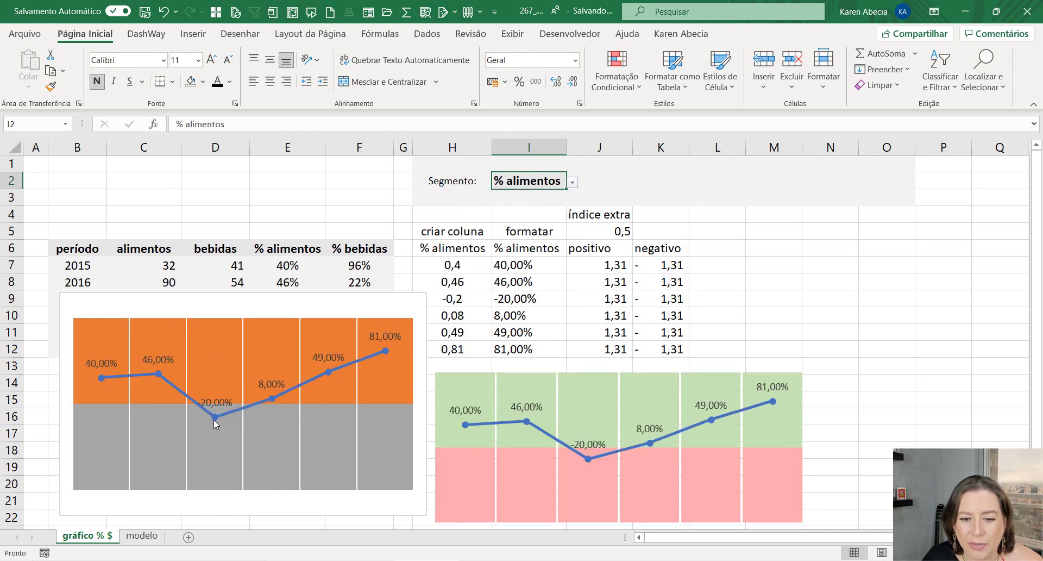
mouse_move(215, 417)
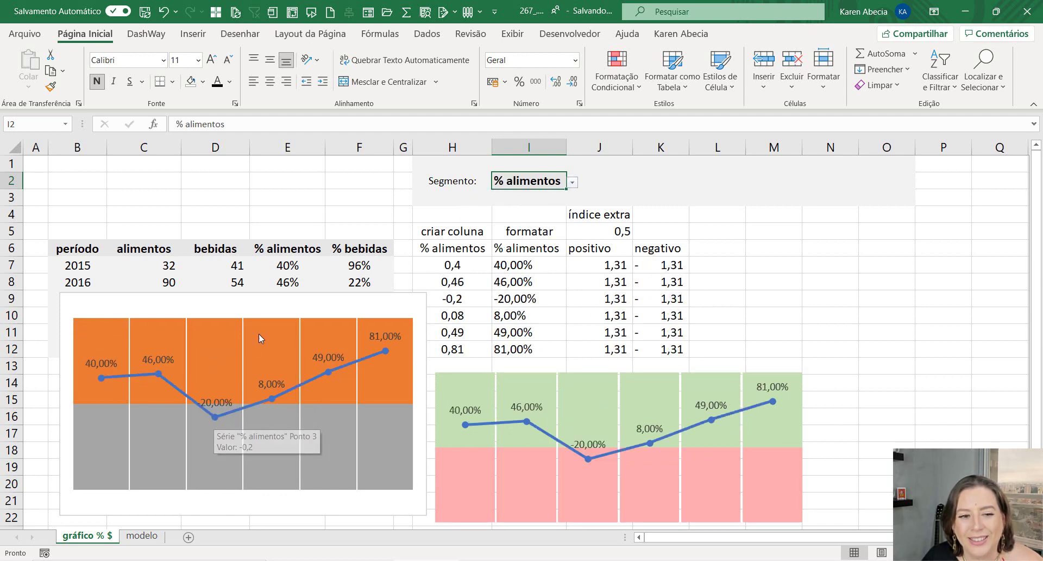
left_click(266, 325)
left_click(203, 82)
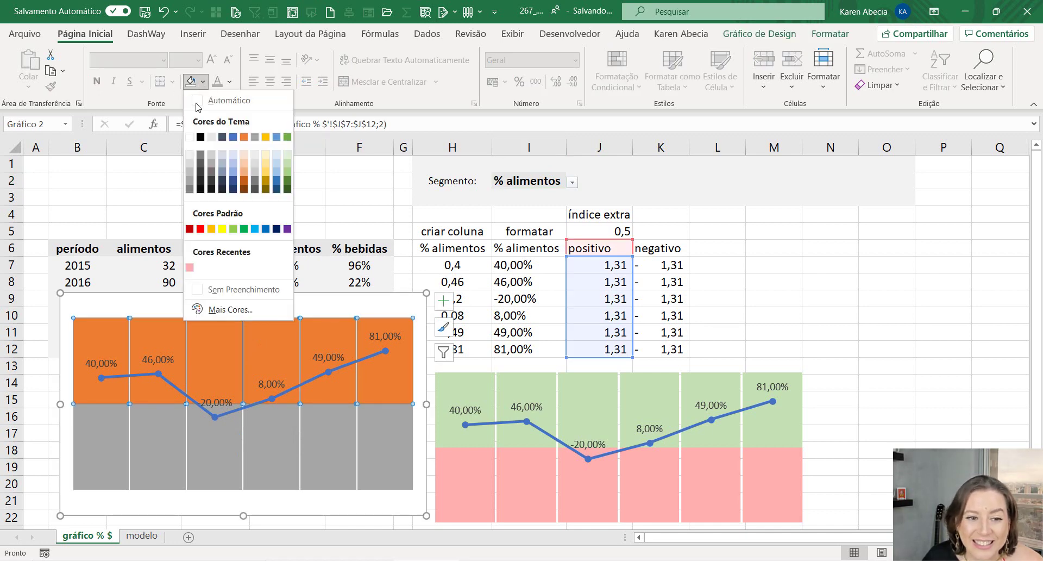
Fill the upper positivo columns light blue and the lower negativo columns light yellow.
left_click(279, 157)
left_click(275, 424)
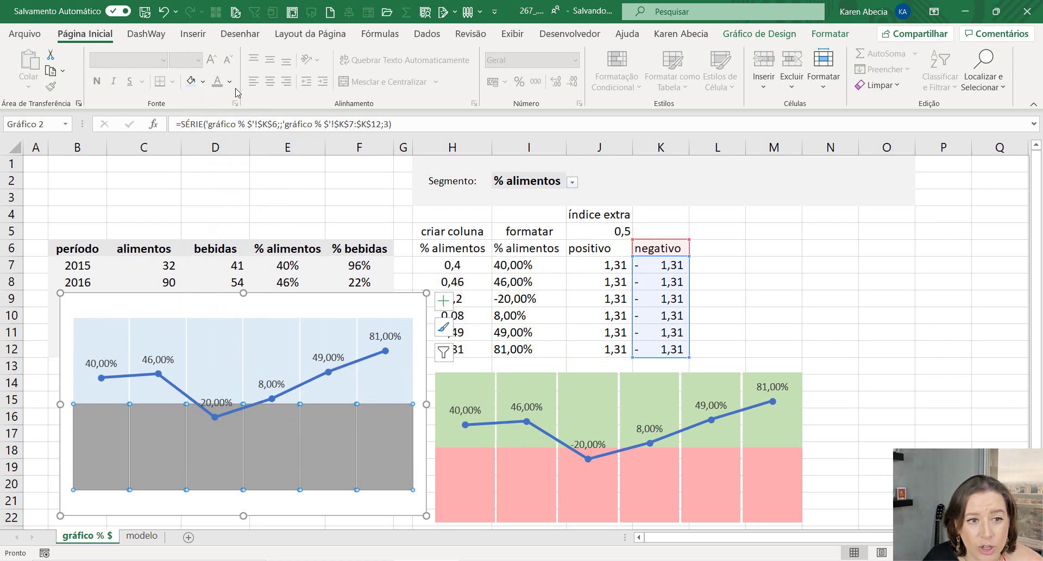
left_click(203, 82)
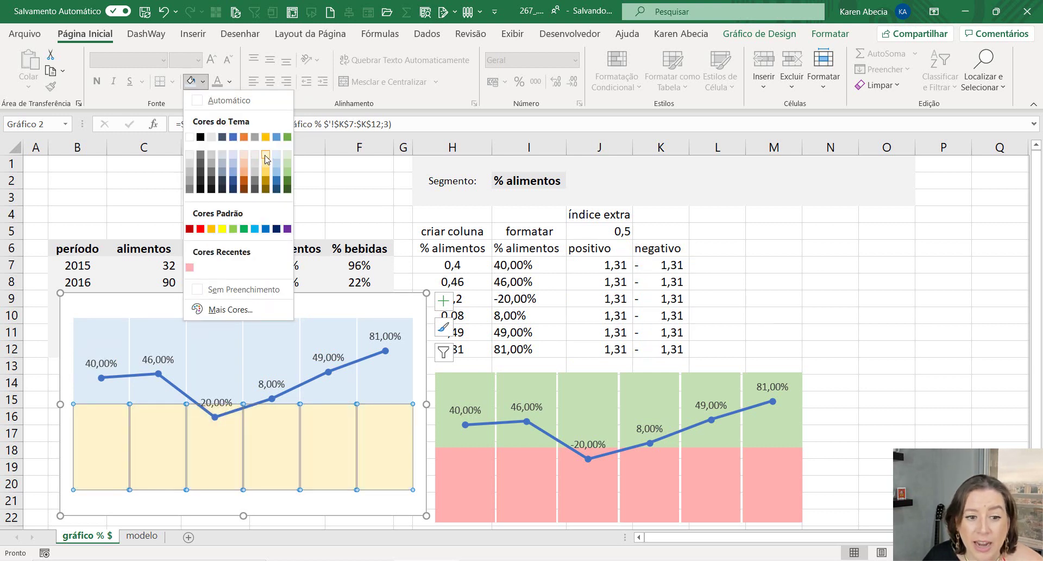
left_click(266, 158)
Move the left chart below the period table and nudge the right chart slightly right.
left_click_drag(395, 287, 408, 356)
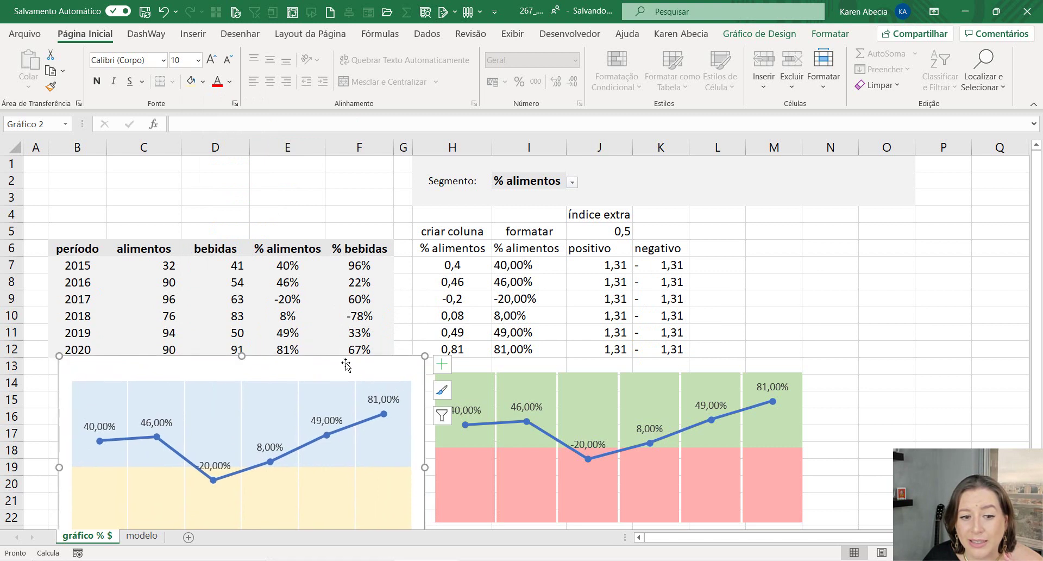
left_click_drag(96, 359, 96, 369)
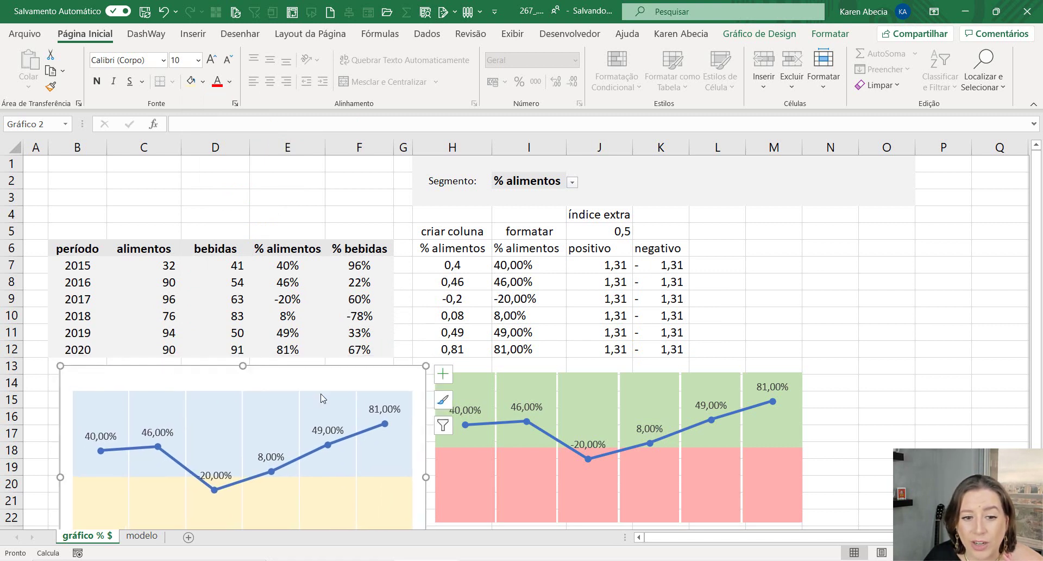
left_click(484, 400)
left_click(484, 401)
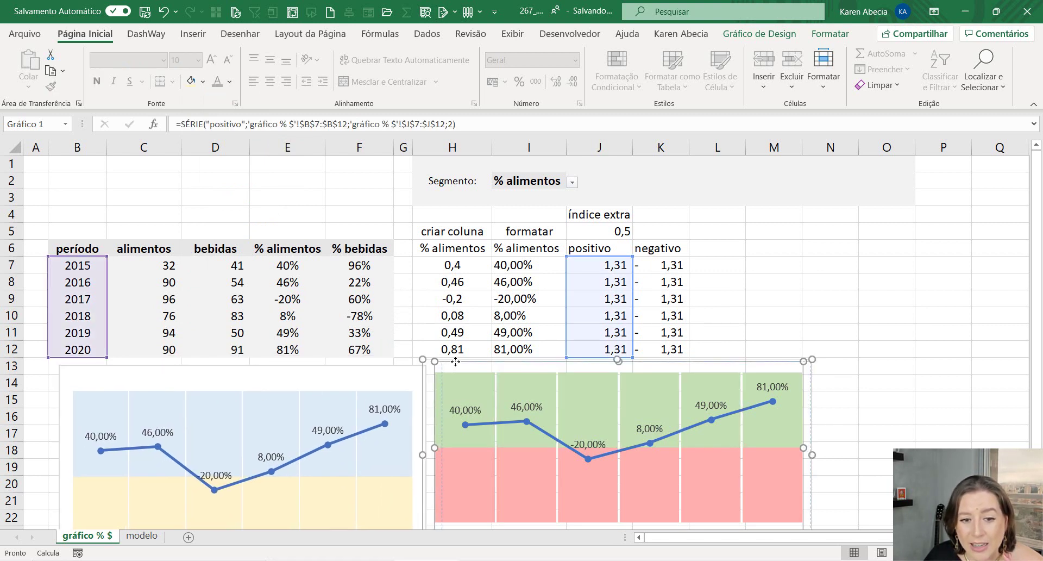
left_click_drag(456, 361, 462, 362)
left_click(869, 375)
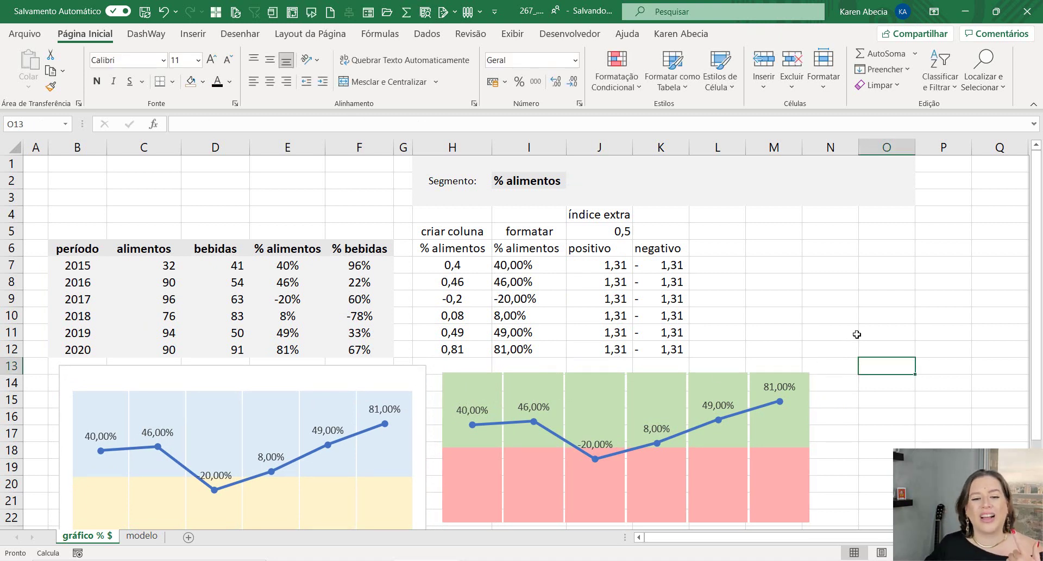
Switch the I2 segment to alimentos and back to % alimentos to test the charts.
left_click(562, 187)
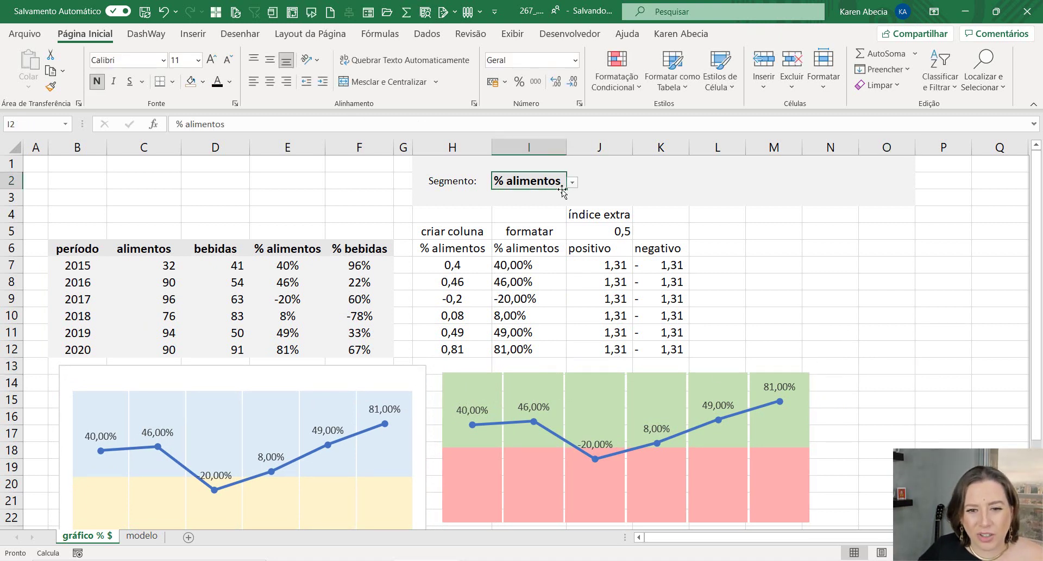
left_click(572, 182)
left_click(567, 196)
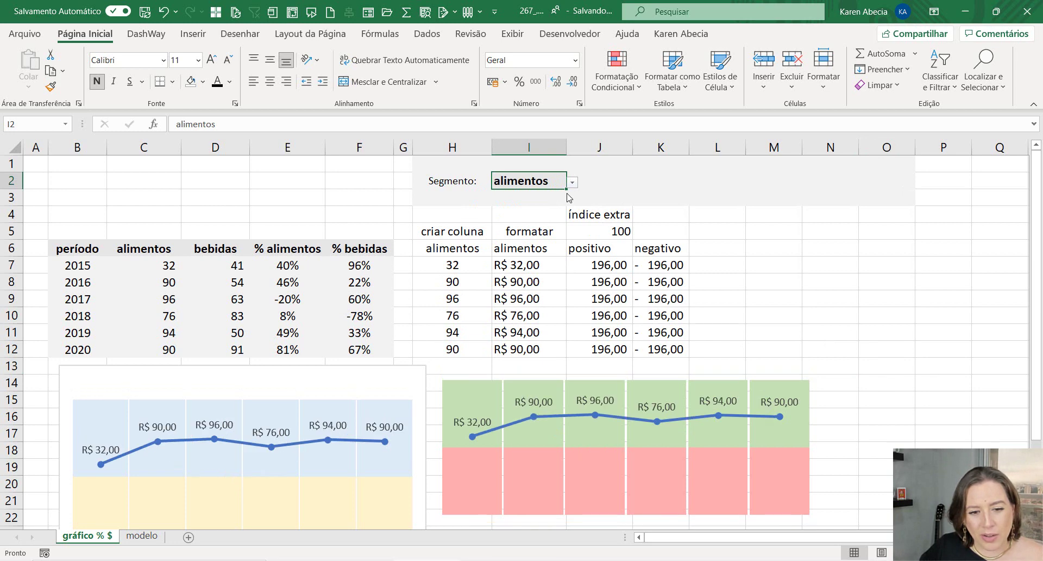
left_click(572, 182)
left_click(521, 217)
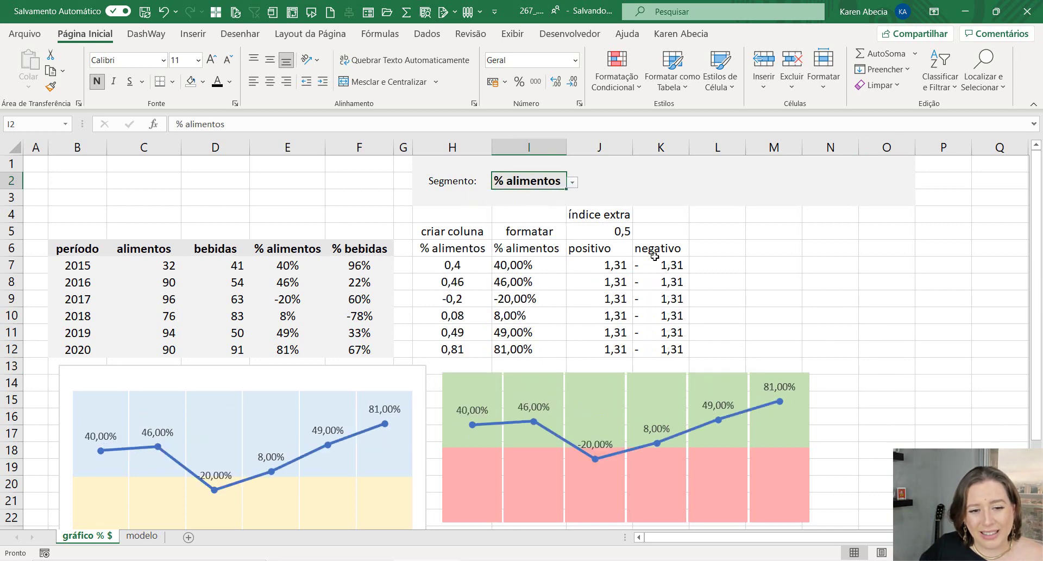
Move the blue-and-yellow chart to the upper right over columns H–O and enlarge it.
left_click_drag(409, 376, 767, 218)
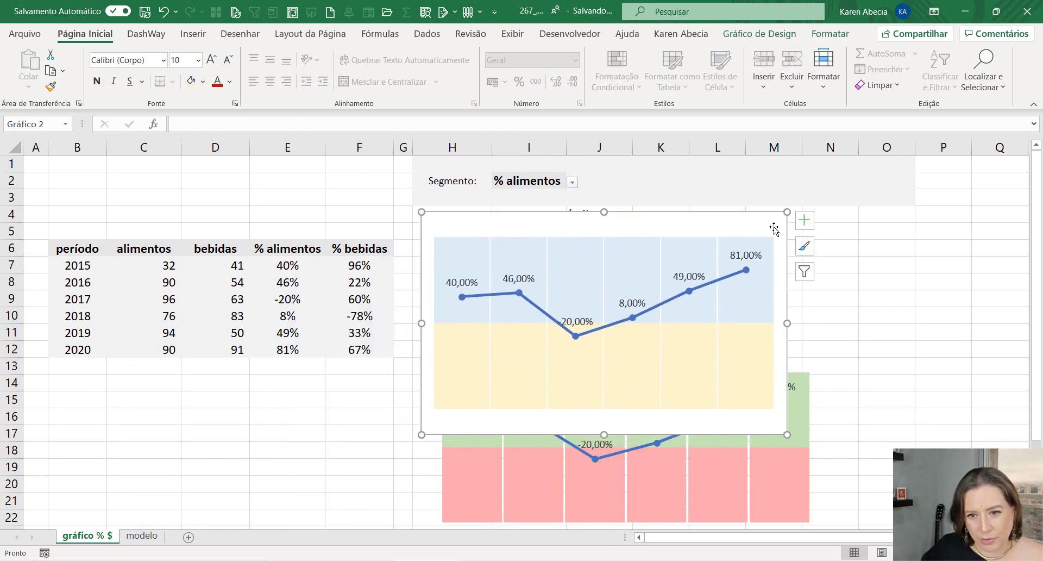
left_click_drag(773, 228, 775, 228)
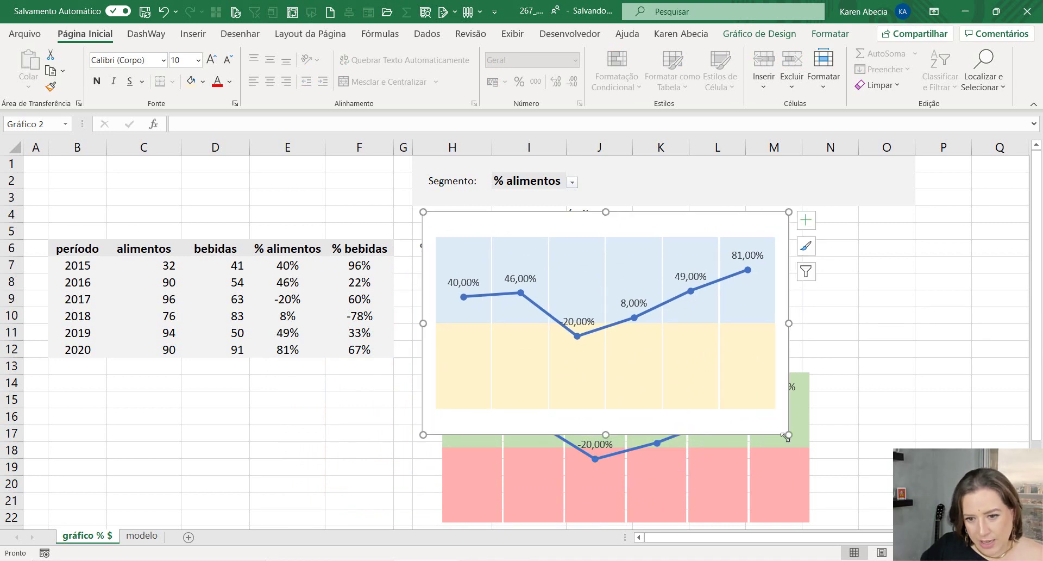
left_click_drag(787, 434, 906, 403)
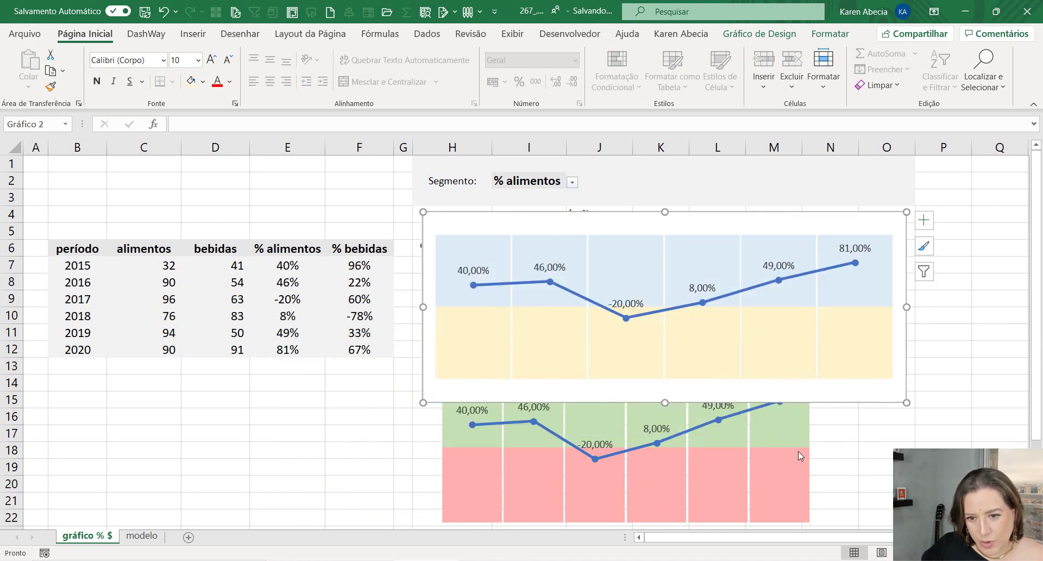
Move the green-and-red chart to the lower left and select H3:O15 behind the blue-and-yellow chart.
left_click(798, 452)
left_click_drag(791, 358, 408, 428)
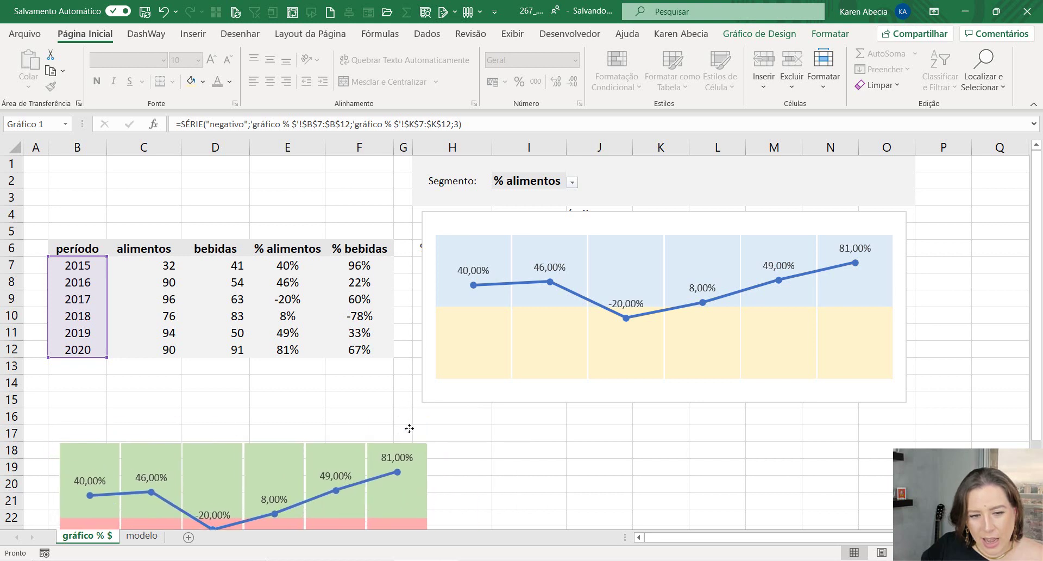
left_click(421, 197)
left_click_drag(421, 197, 876, 407)
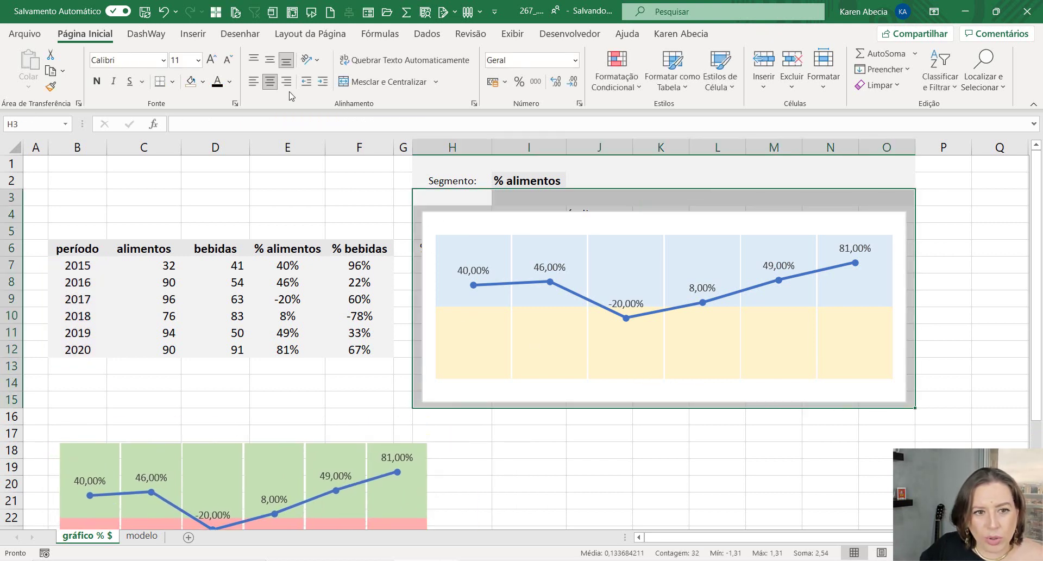
Set the blue-and-yellow chart area to No Fill so the grey panel shows through.
left_click(203, 82)
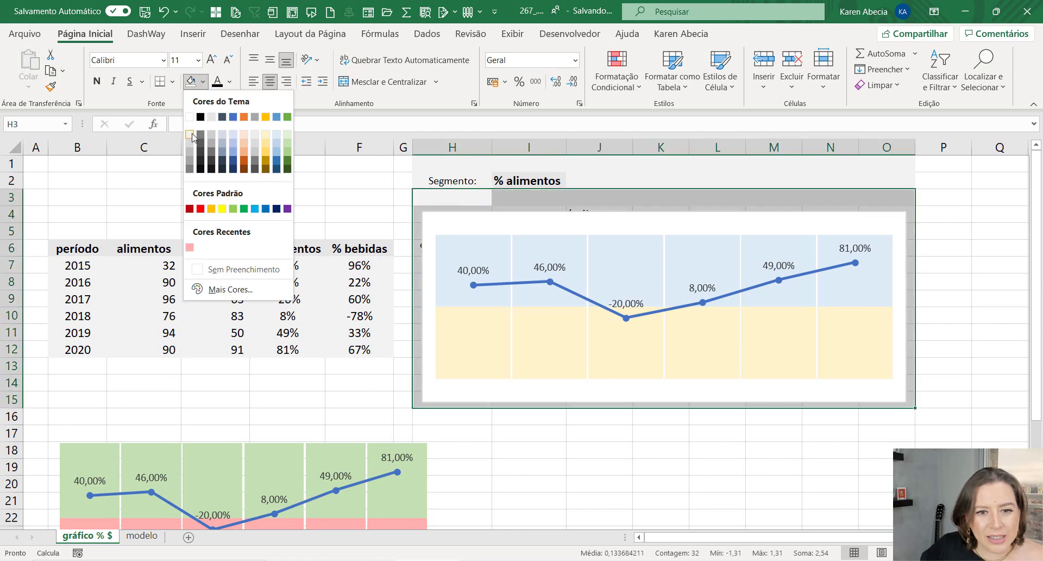
left_click(444, 223)
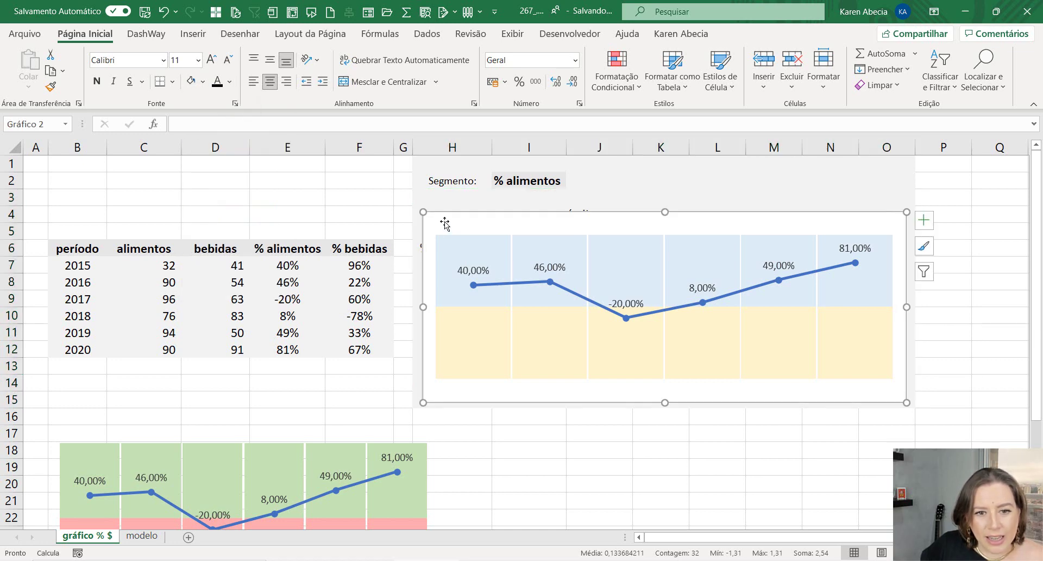
left_click(203, 82)
left_click(198, 288)
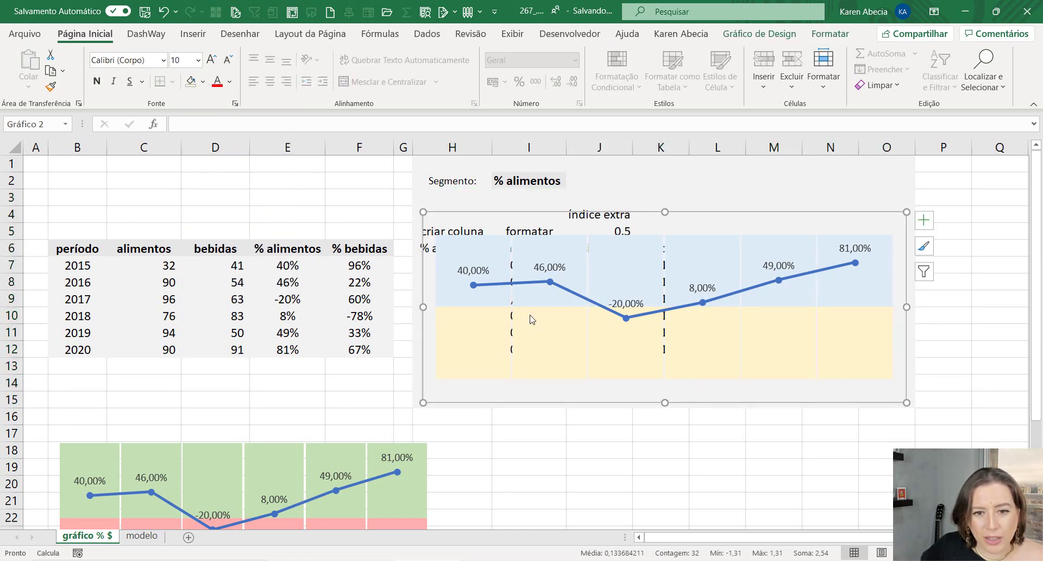
Give the helper values in H3:O15 a grey font colour so they disappear into the panel.
left_click_drag(432, 203, 887, 399)
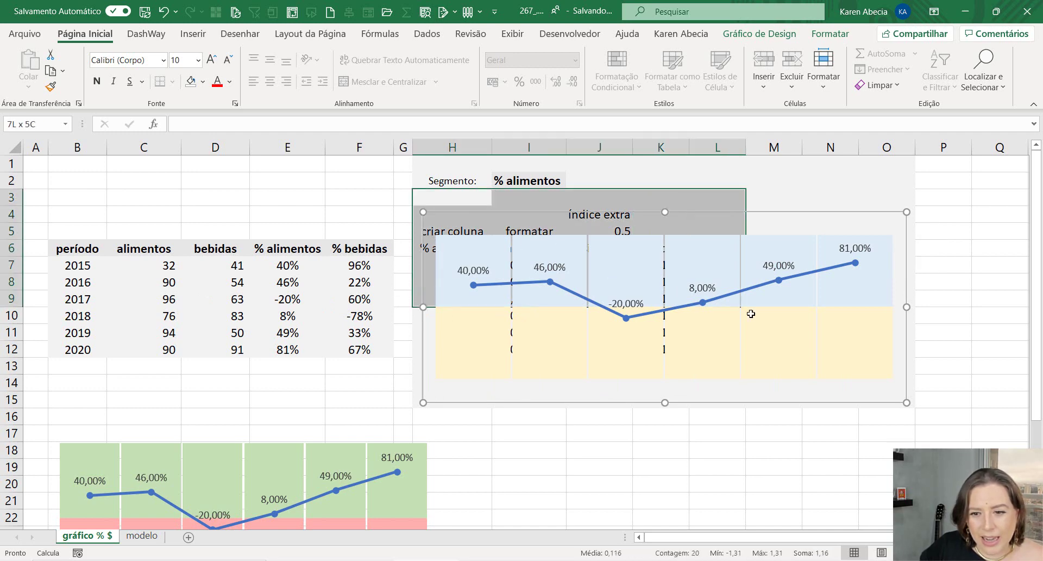
left_click(229, 82)
left_click(217, 156)
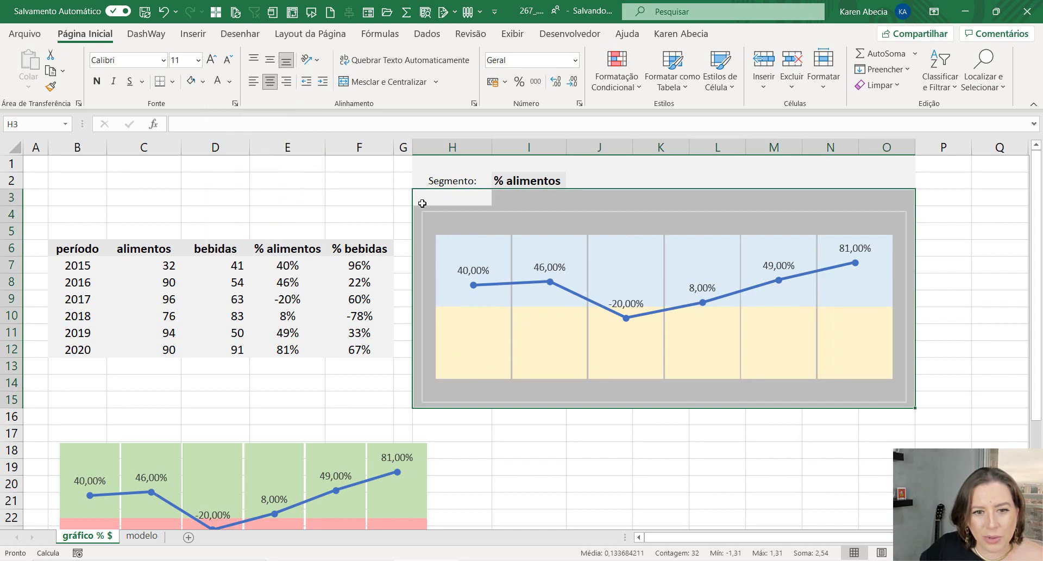
left_click(435, 212)
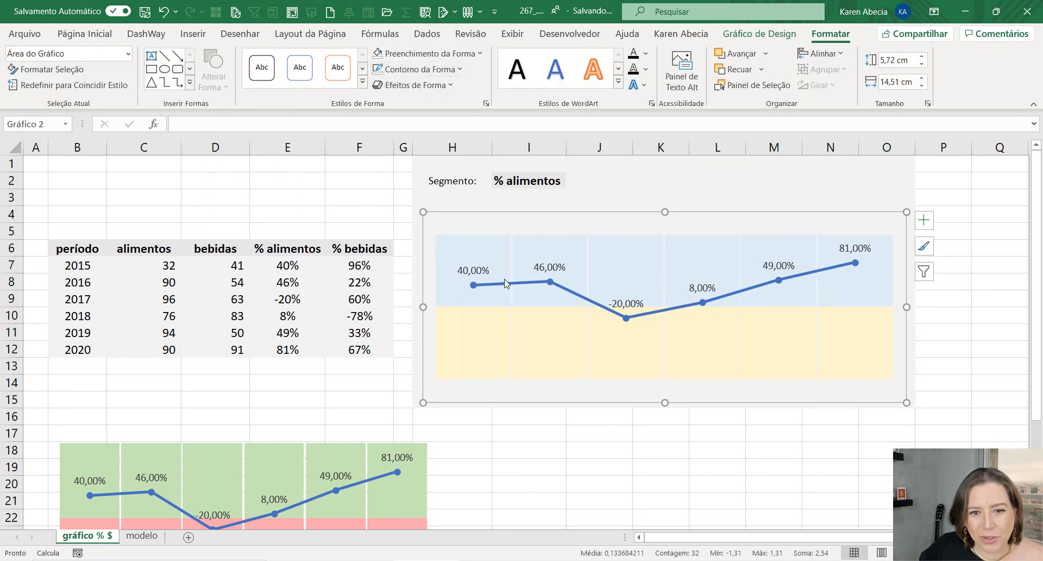
Enlarge the plot area toward the top-left and give the light blue positivo columns an outer shadow.
left_click(485, 251)
left_click_drag(422, 212, 428, 203)
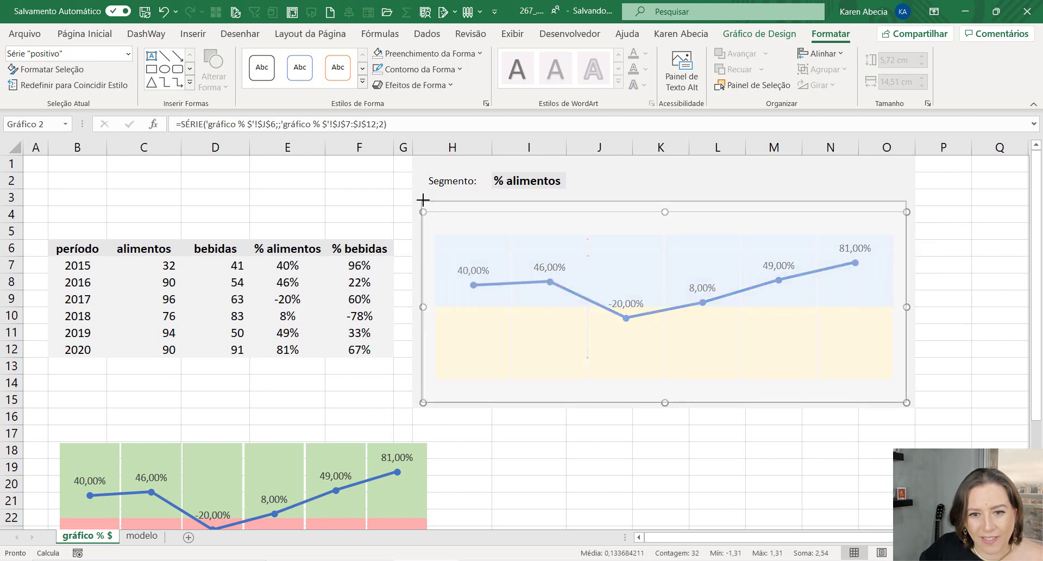
left_click(504, 231)
left_click(406, 85)
mouse_move(422, 144)
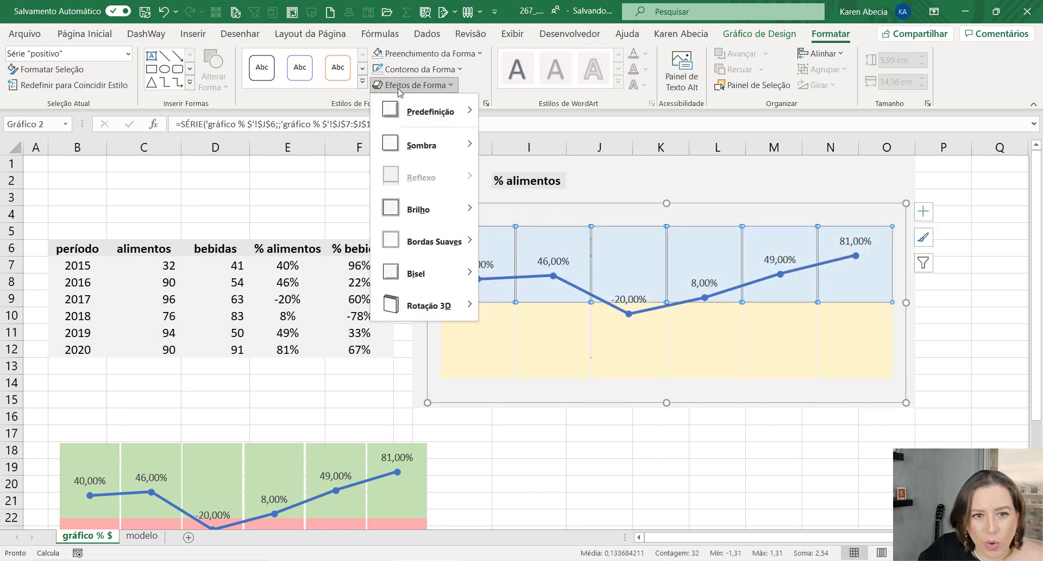
left_click(499, 188)
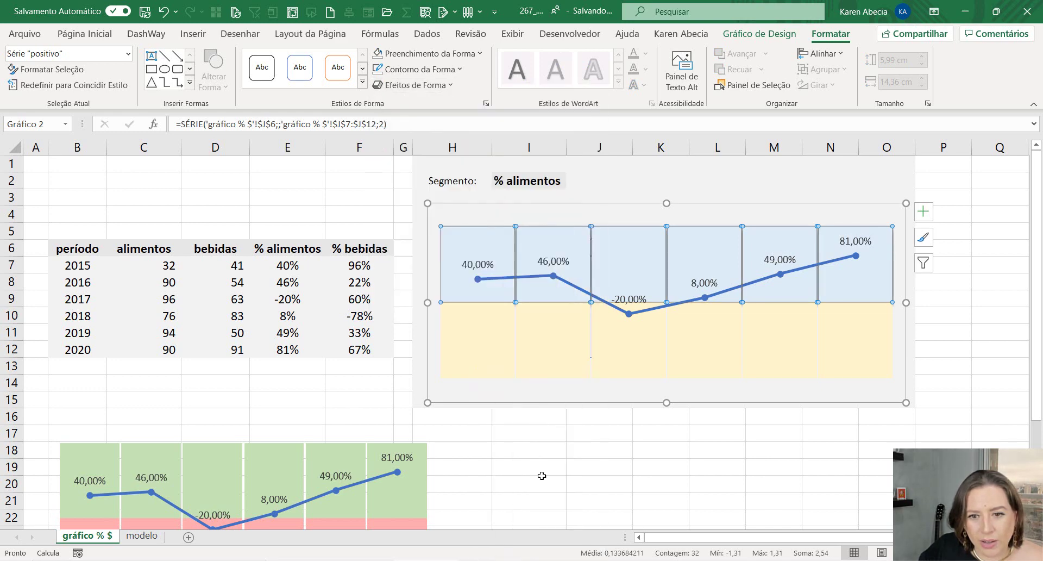
left_click(542, 479)
Apply an outer shadow to the yellow negativo column series.
left_click(489, 325)
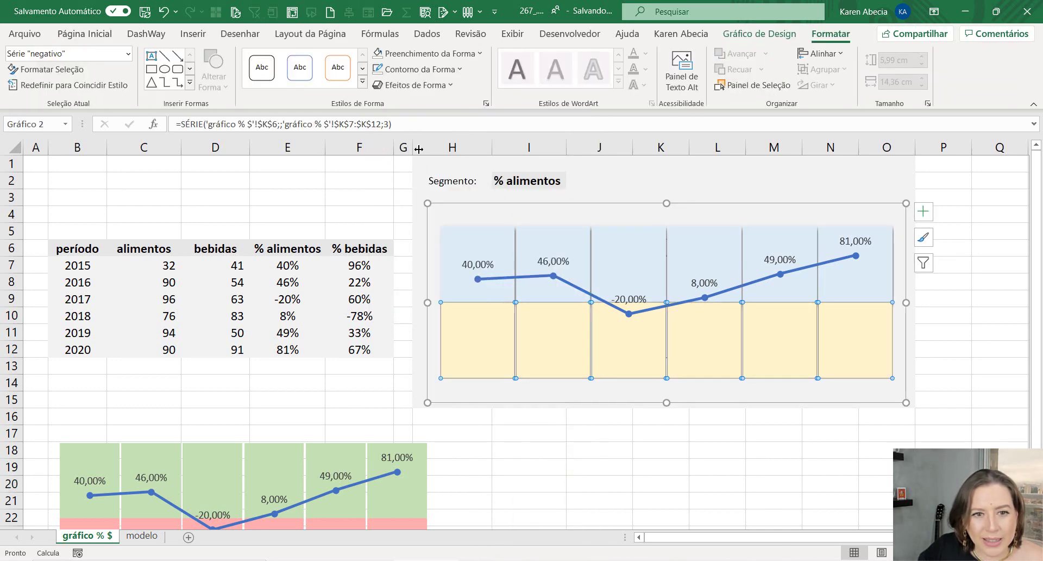
left_click(415, 85)
left_click(491, 200)
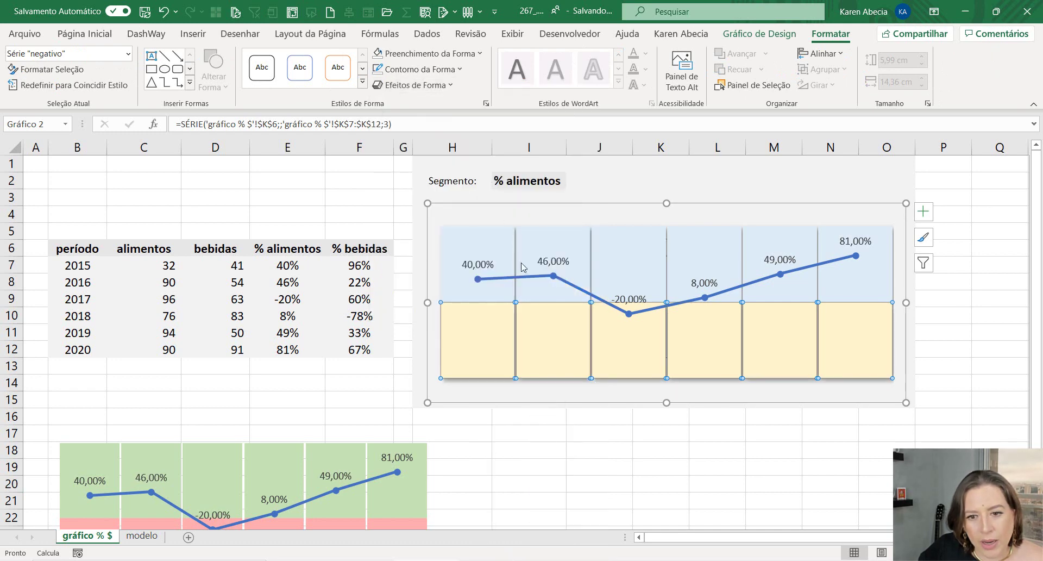
left_click(636, 473)
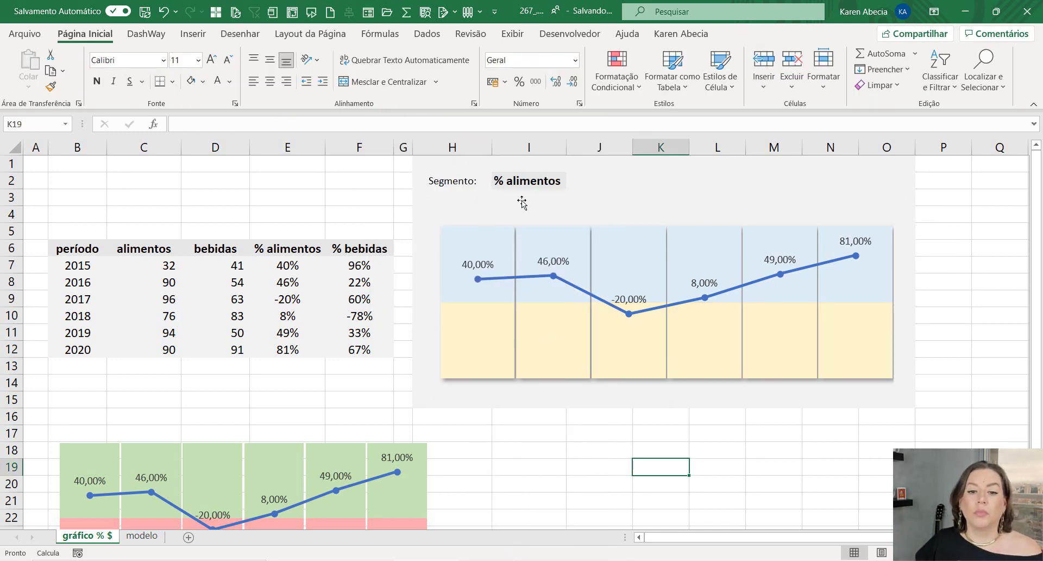
Cycle the I2 Segmento dropdown through alimentos, bebidas, % alimentos and % bebidas to test the charts.
left_click(524, 181)
left_click(572, 182)
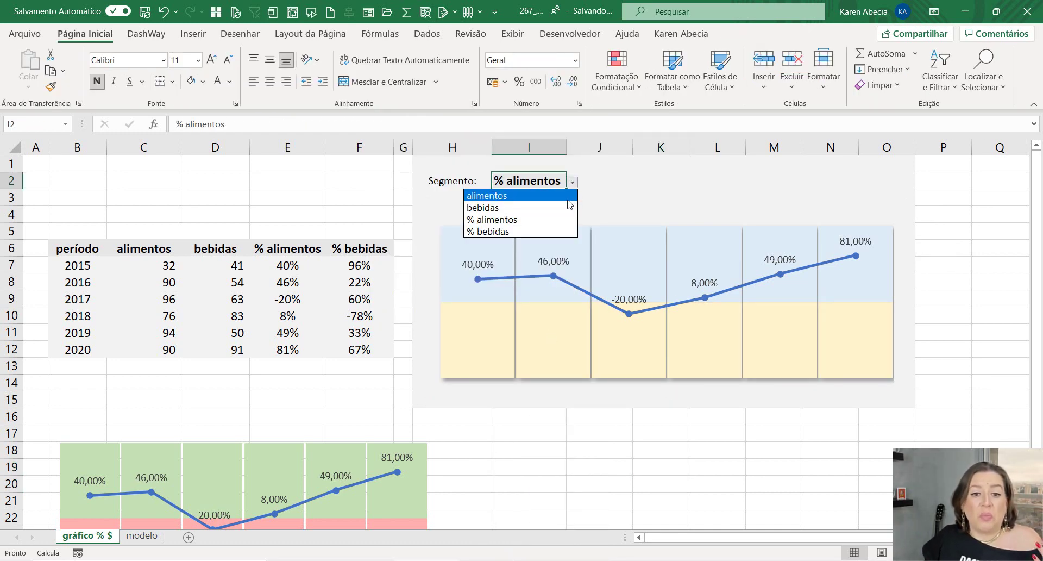
left_click(567, 193)
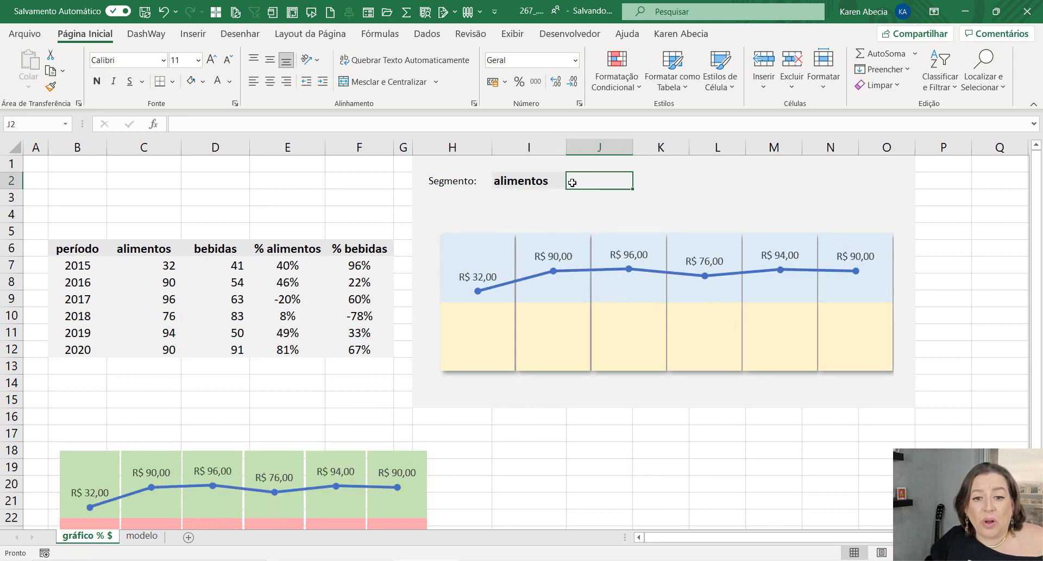
left_click(572, 182)
left_click(558, 208)
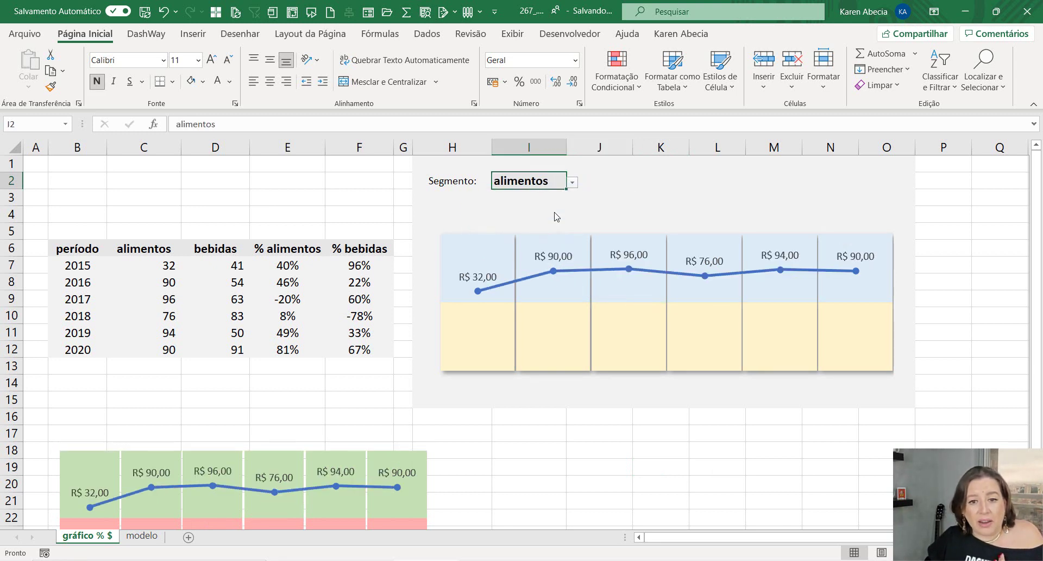
left_click(572, 182)
left_click(565, 218)
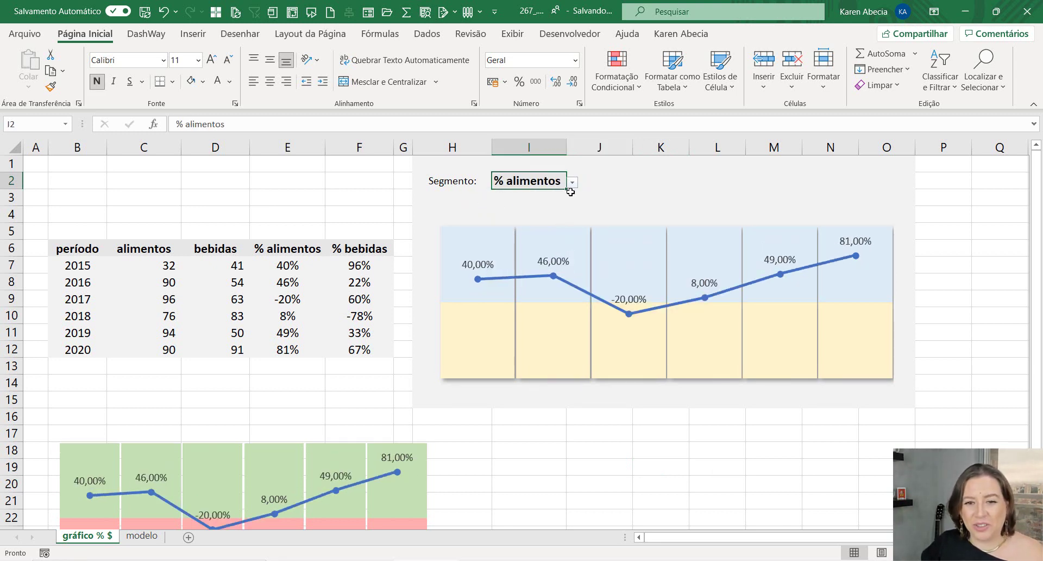
left_click(572, 185)
left_click(557, 228)
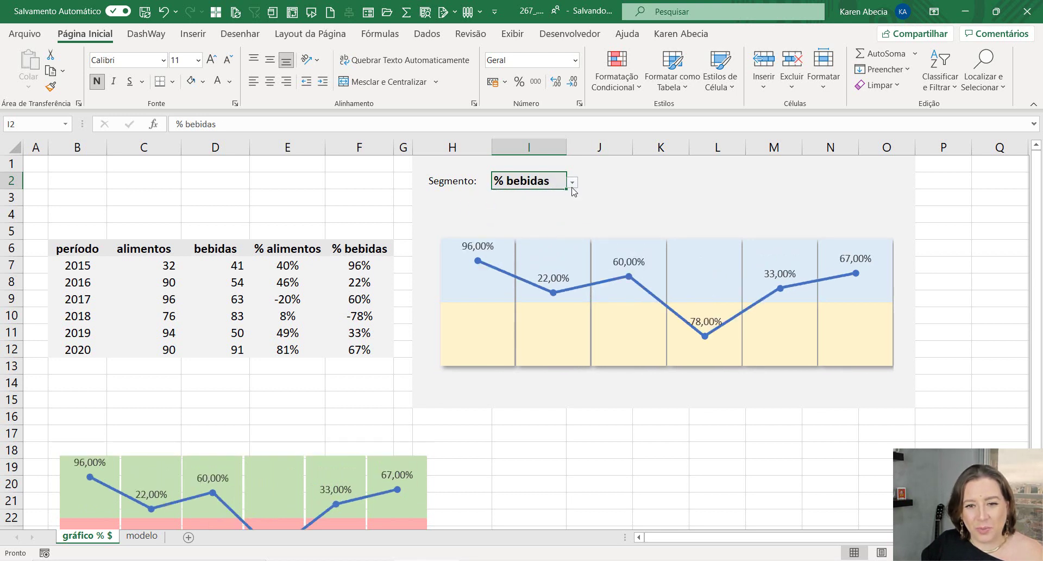
left_click(572, 182)
left_click(543, 195)
left_click(572, 182)
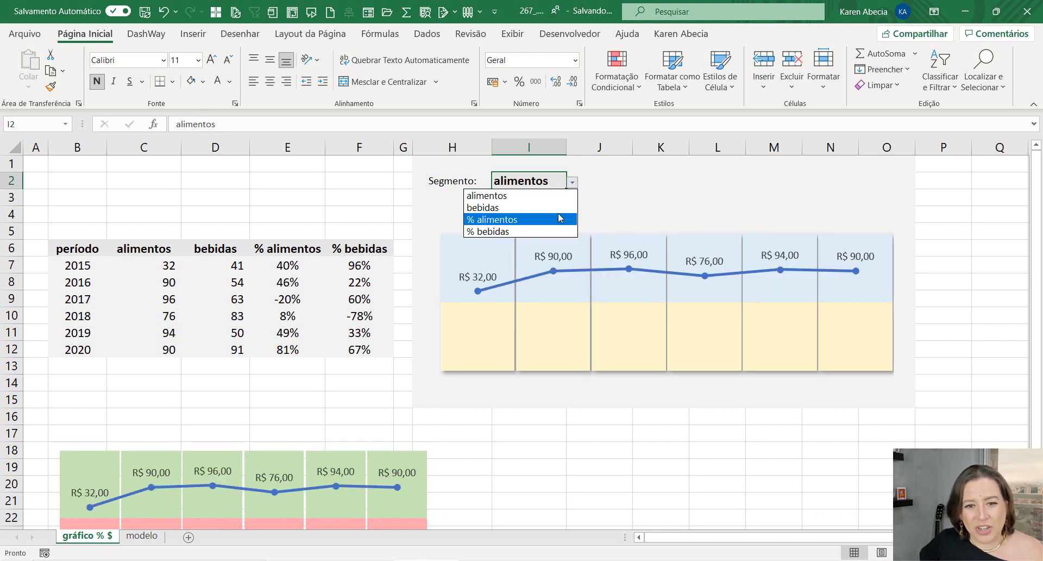
left_click(559, 219)
left_click(572, 182)
left_click(558, 207)
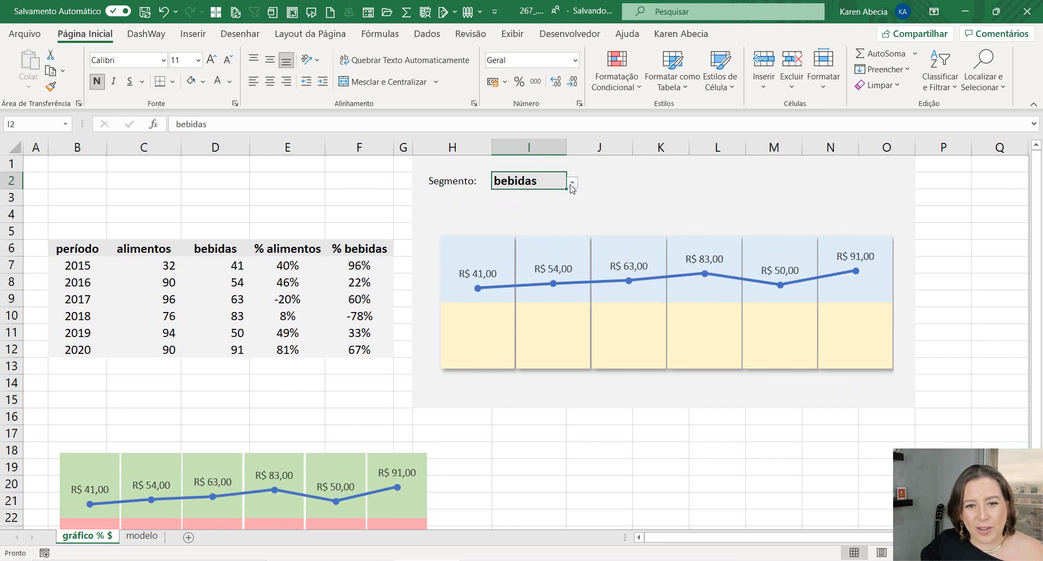
left_click(572, 183)
left_click(561, 220)
left_click(572, 182)
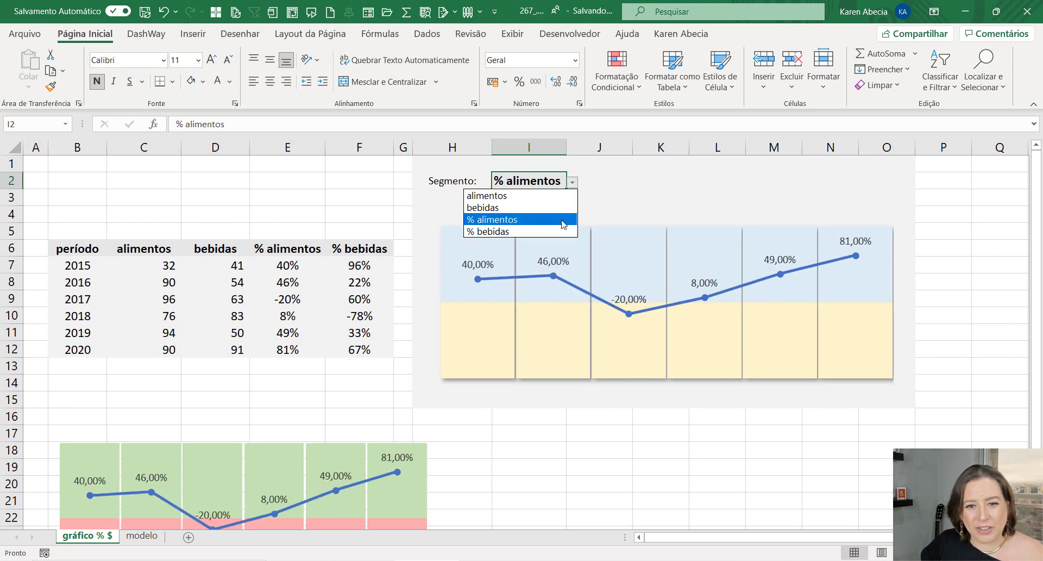
left_click(560, 231)
left_click(572, 183)
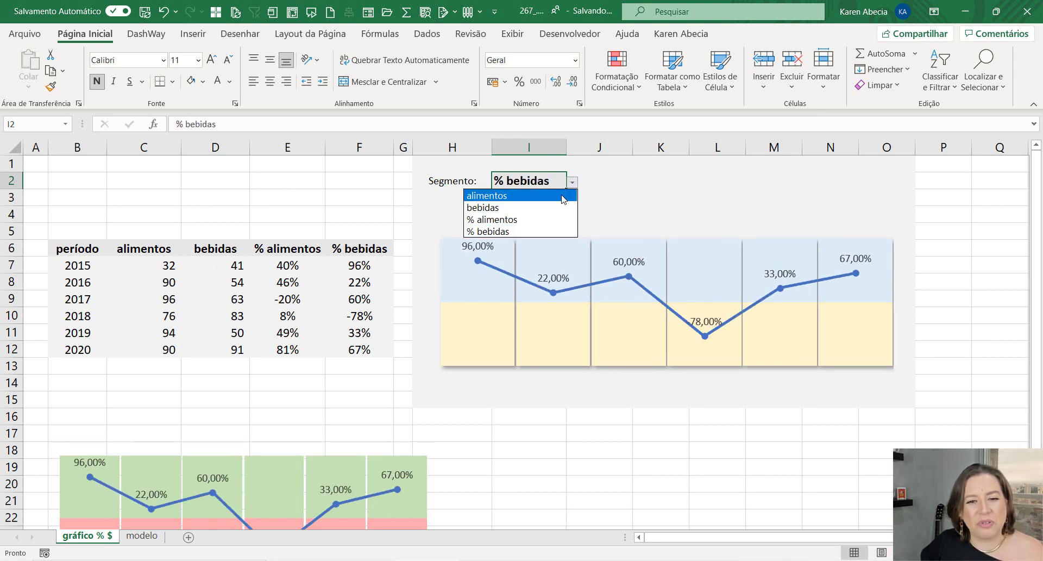
left_click(562, 194)
left_click(572, 184)
left_click(565, 206)
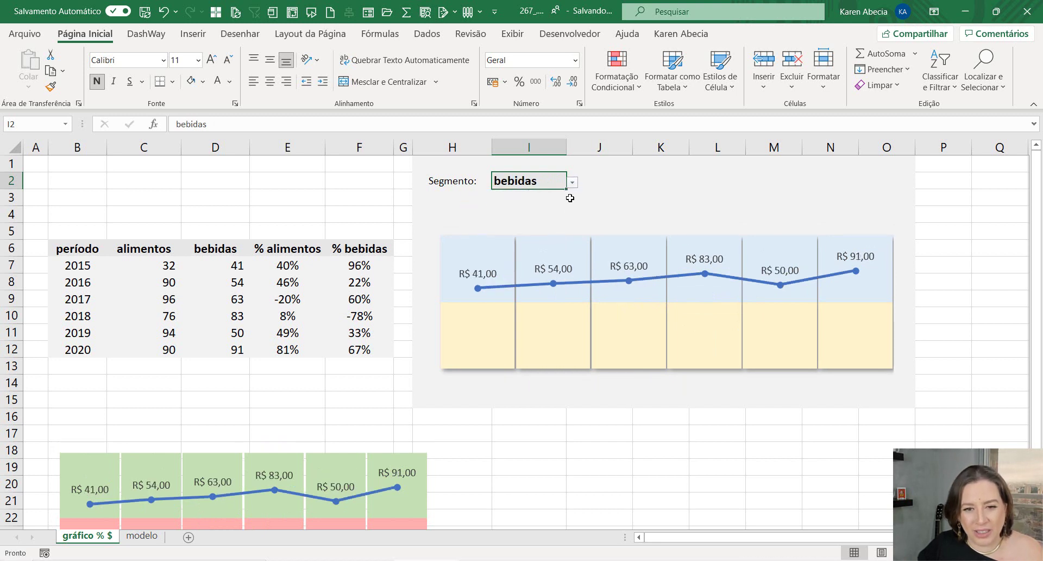
left_click(572, 184)
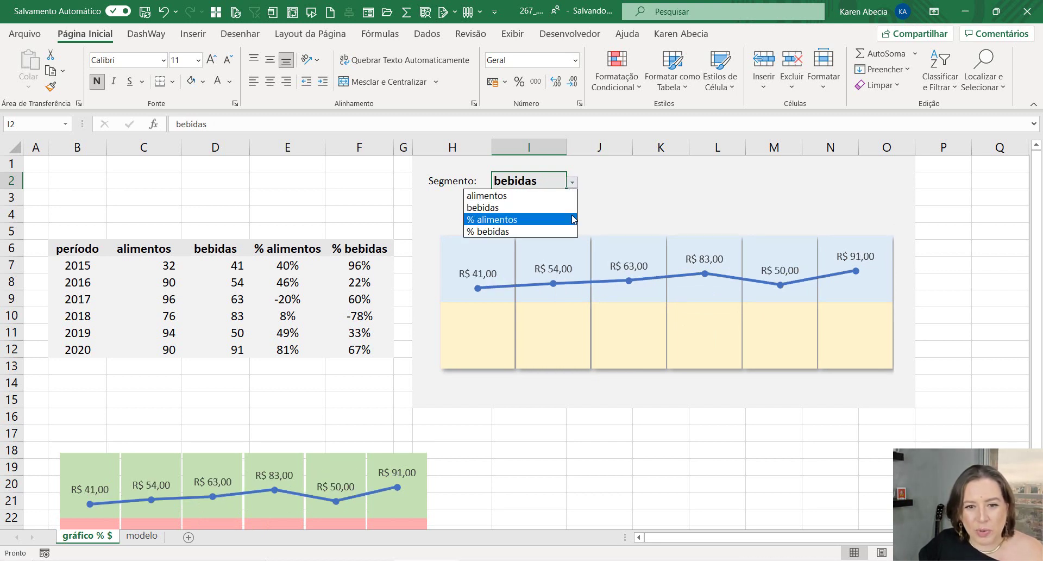
left_click(571, 219)
left_click(572, 183)
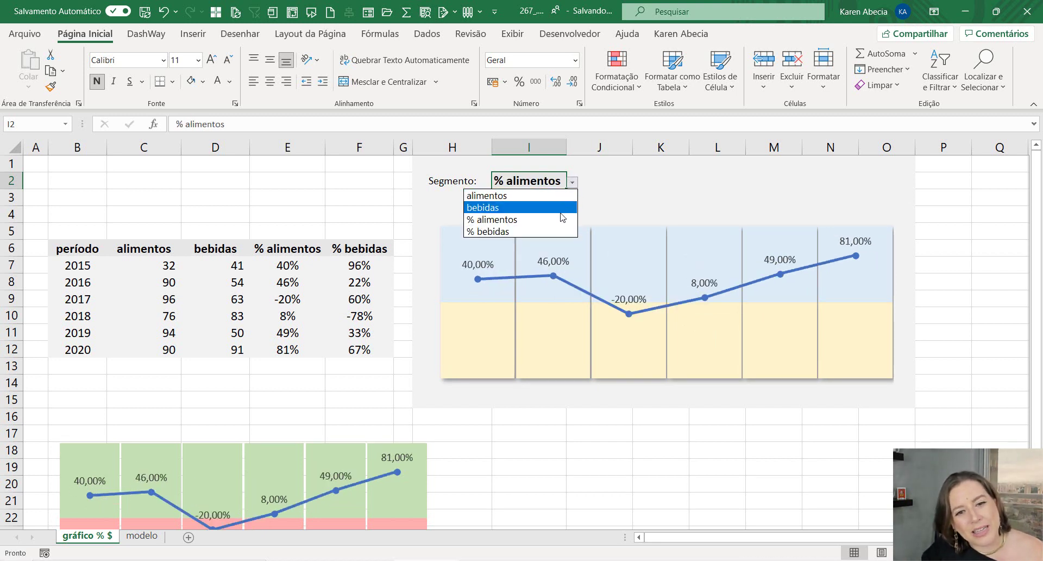
left_click(555, 233)
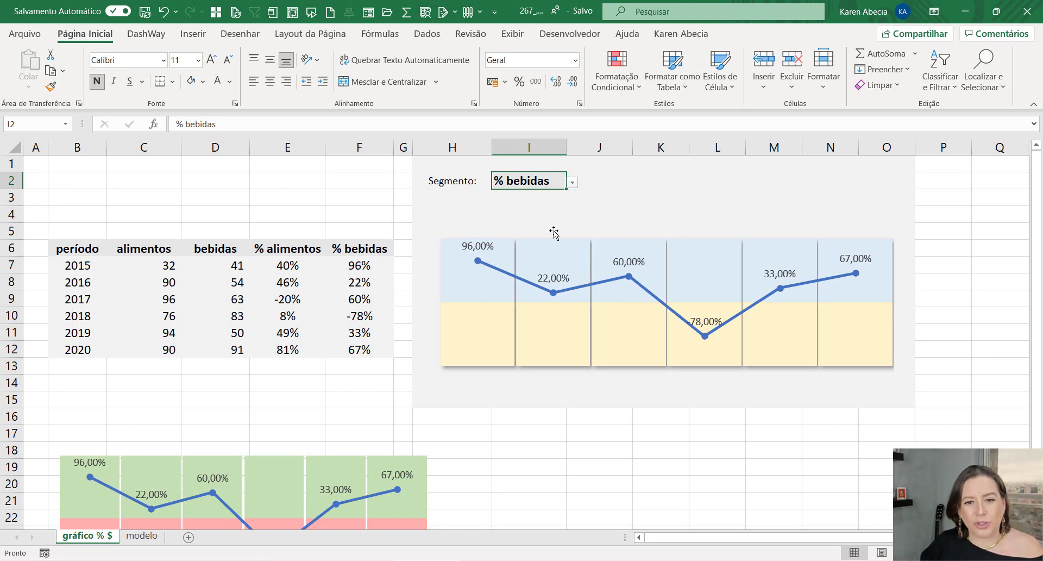
Run through bebidas, alimentos, % alimentos and % bebidas again, ending on alimentos.
left_click(572, 184)
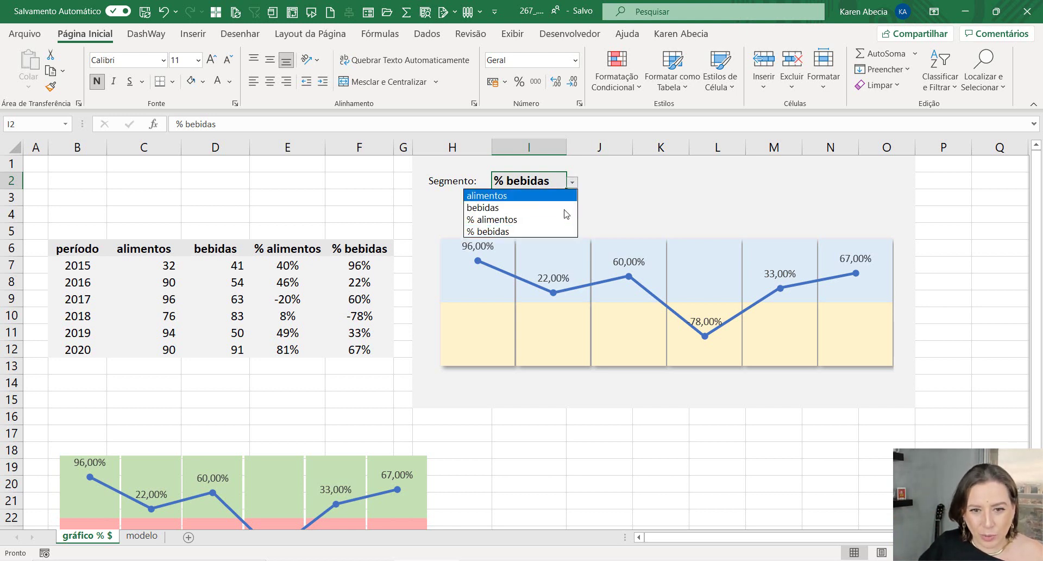
left_click(483, 207)
left_click(572, 183)
left_click(487, 195)
left_click(573, 182)
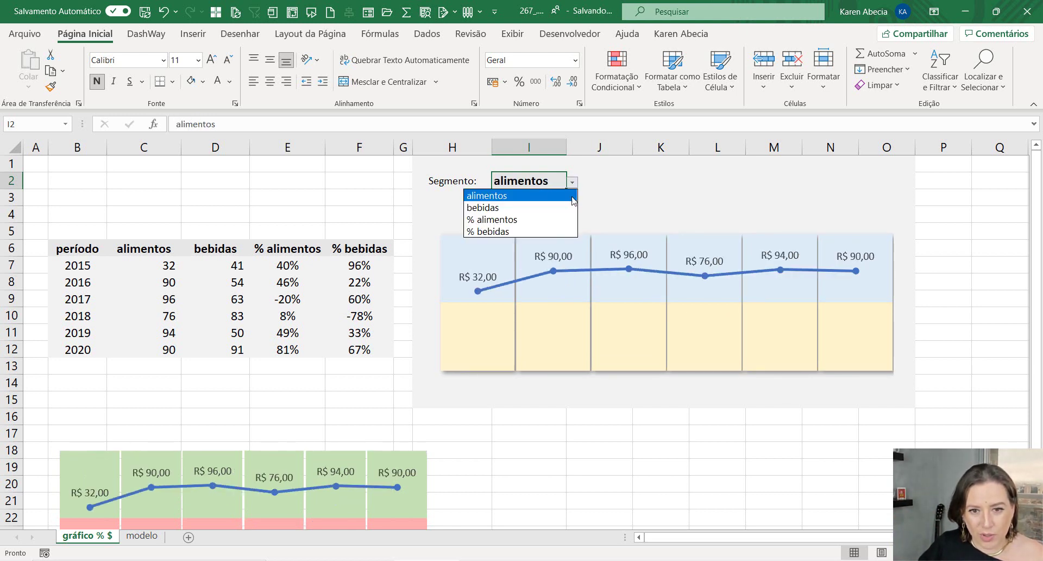
left_click(492, 219)
left_click(572, 182)
left_click(565, 231)
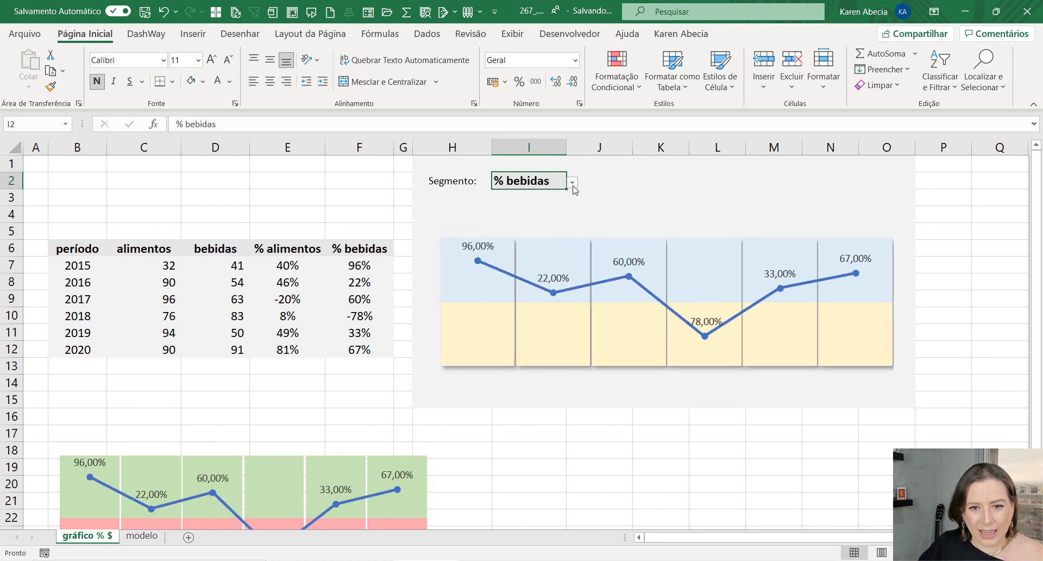
left_click(572, 182)
left_click(565, 219)
left_click(572, 182)
left_click(486, 195)
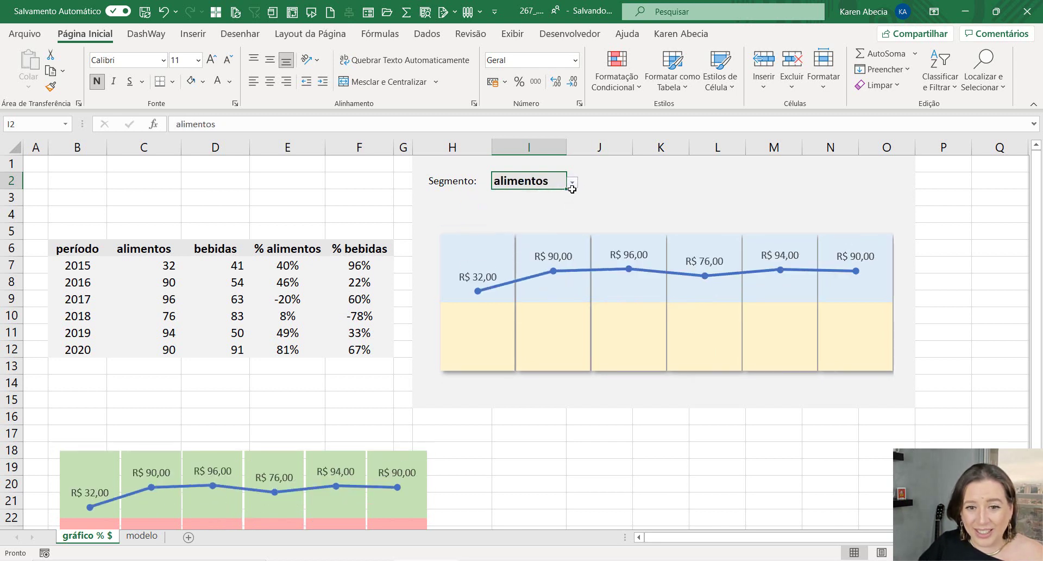